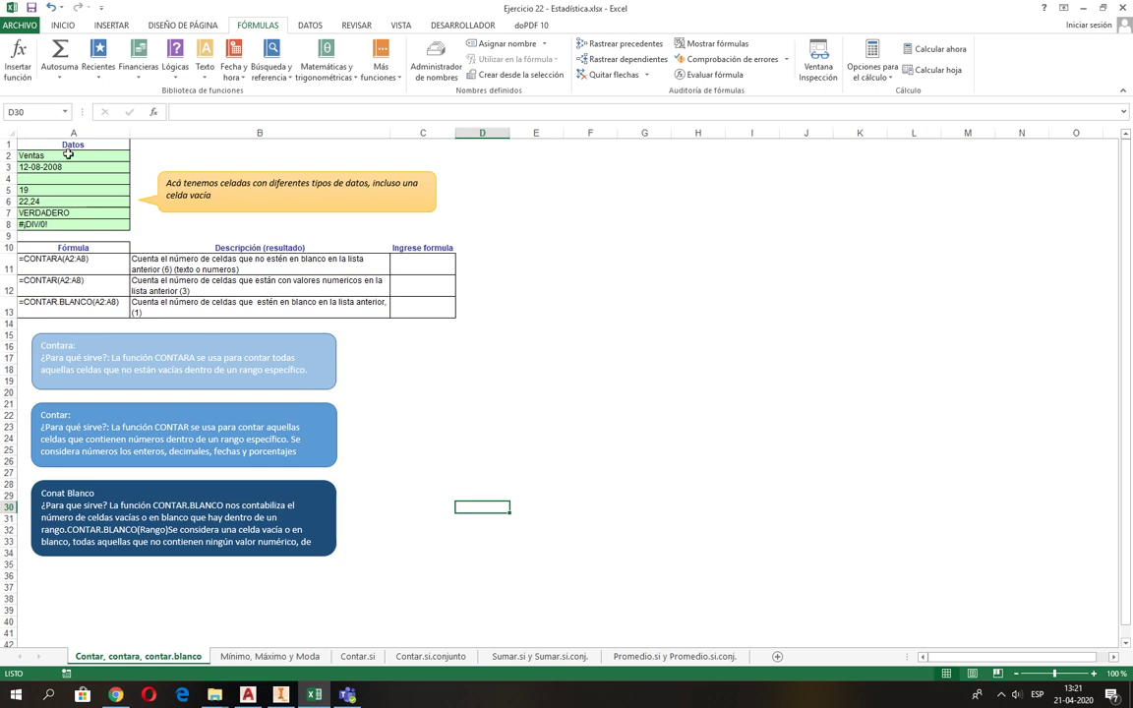
# Examine the data types in cells A2 through A8, including the empty cell A4
pyautogui.moveTo(68, 156); pyautogui.dragTo(63, 220)
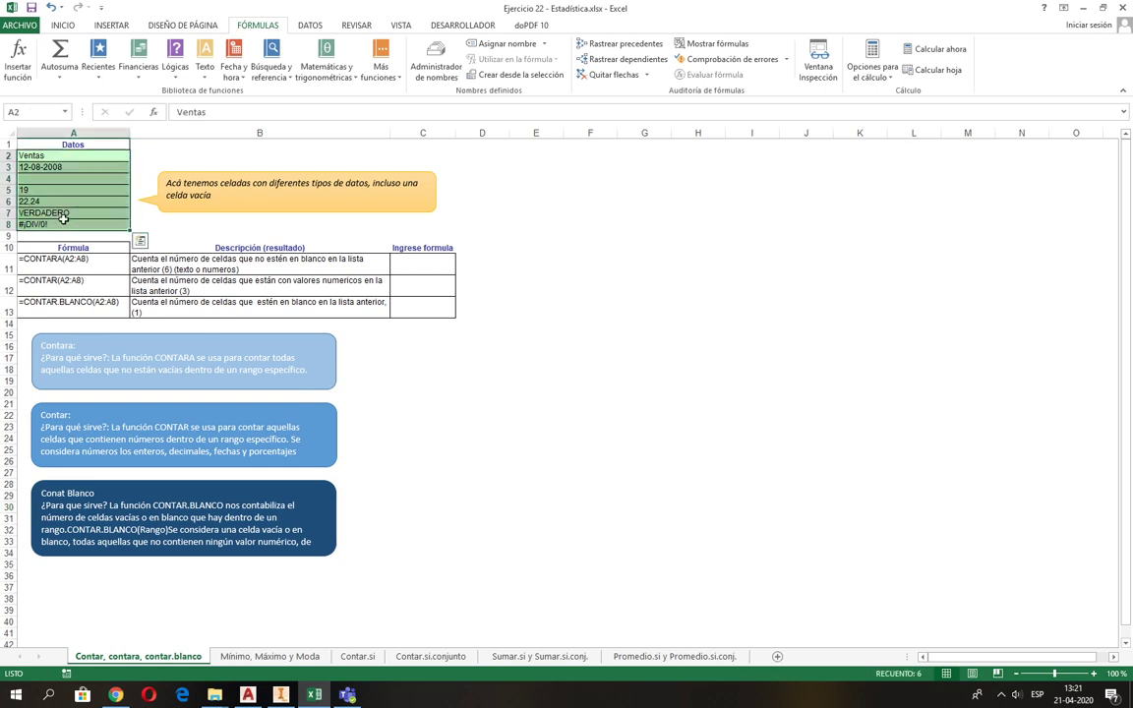
pyautogui.click(54, 156)
pyautogui.click(61, 171)
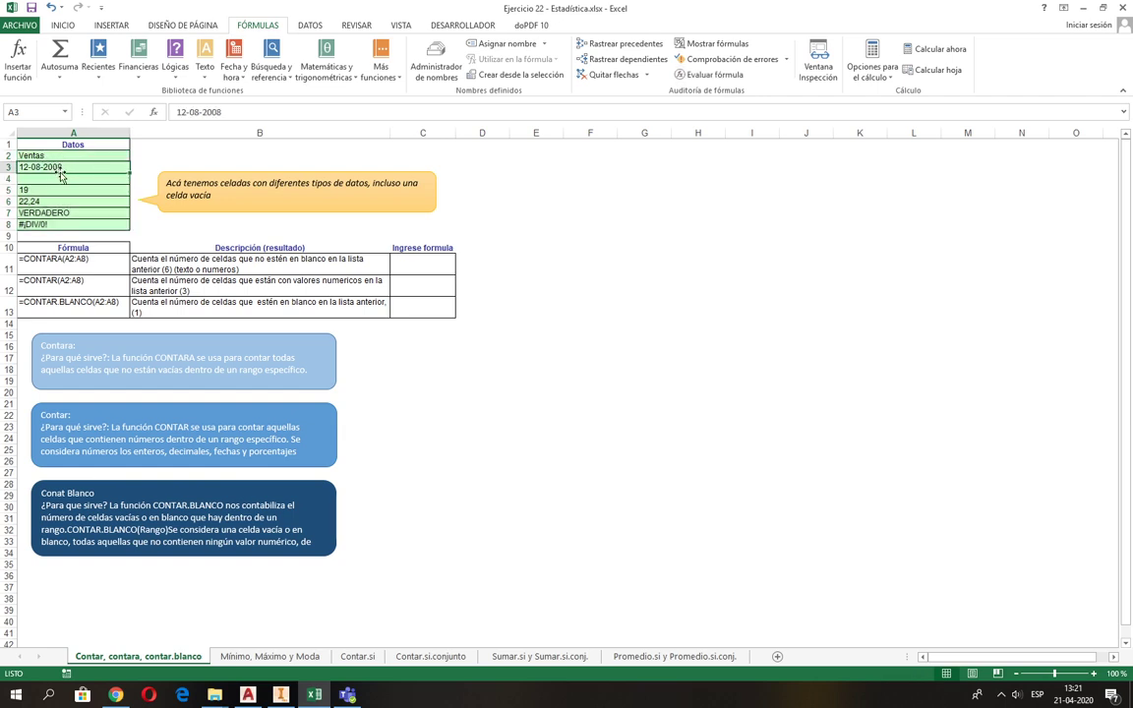
pyautogui.click(56, 178)
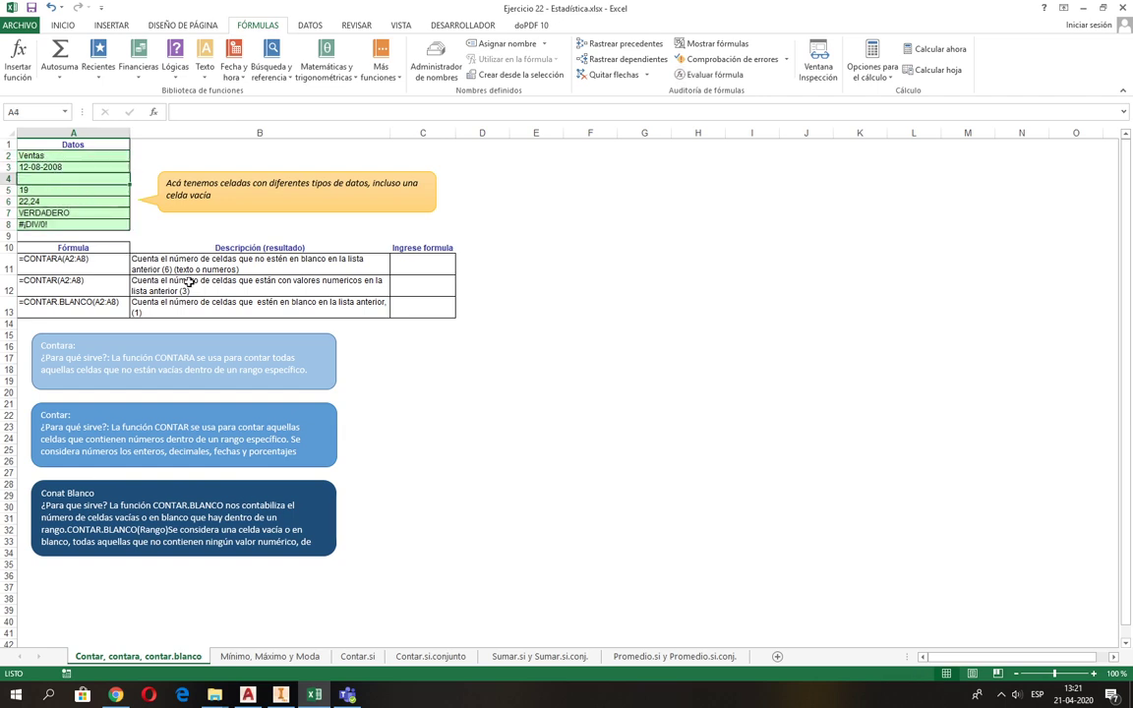
pyautogui.click(423, 263)
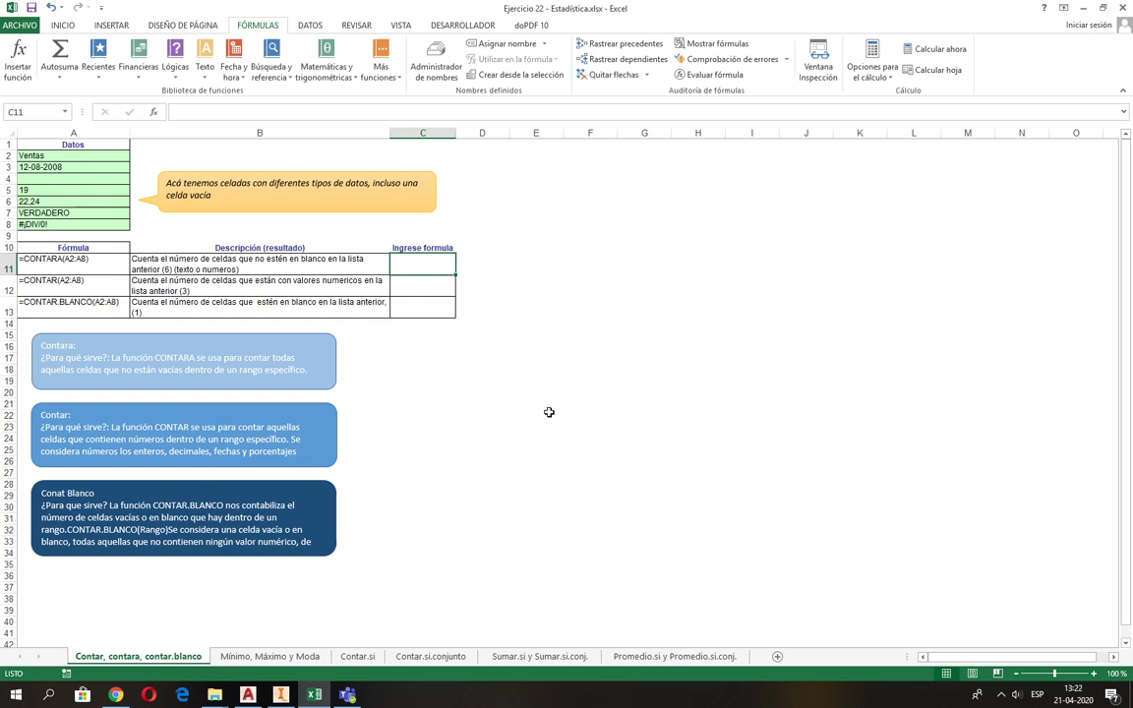
pyautogui.click(44, 156)
pyautogui.click(34, 167)
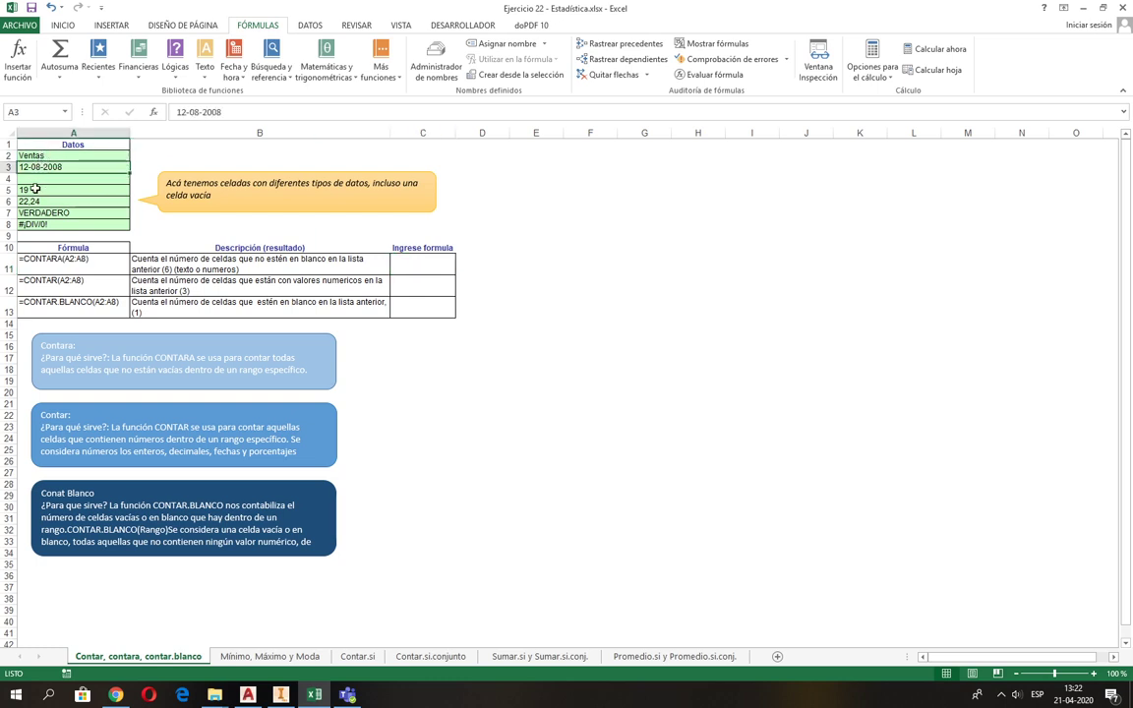
pyautogui.click(34, 178)
pyautogui.click(35, 190)
pyautogui.click(35, 201)
pyautogui.click(38, 212)
pyautogui.click(44, 224)
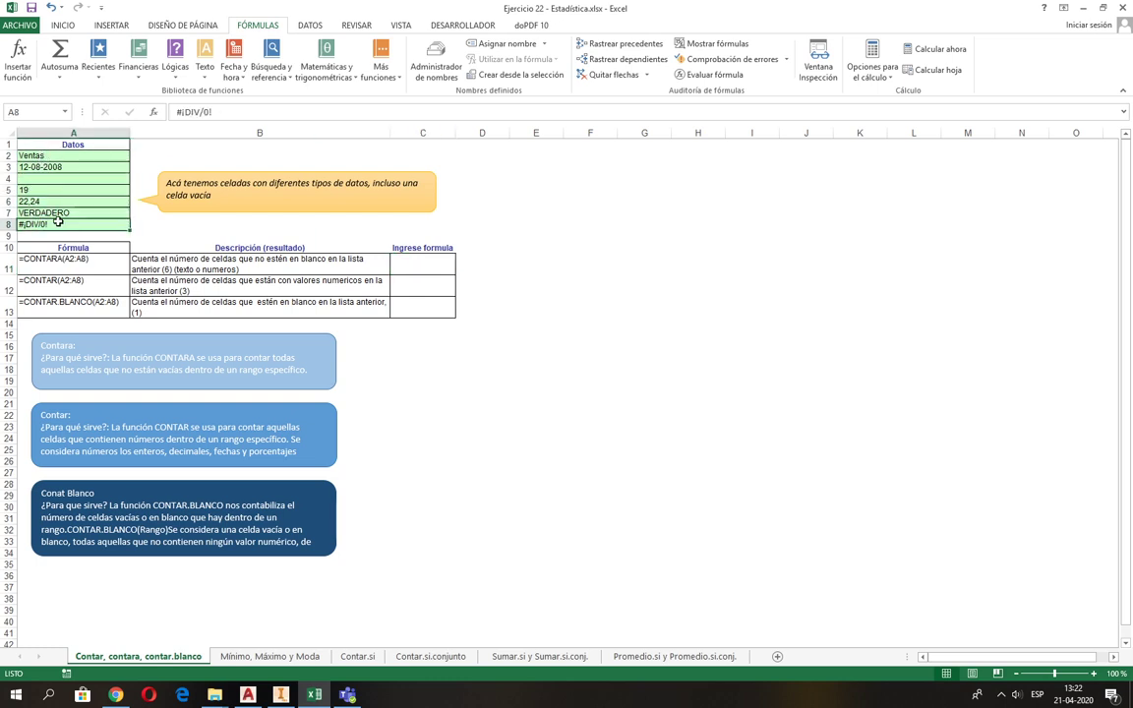
# Enter =CONTARA(A2:A8) in cell C11 to count the non-blank cells of the data list
pyautogui.click(419, 262)
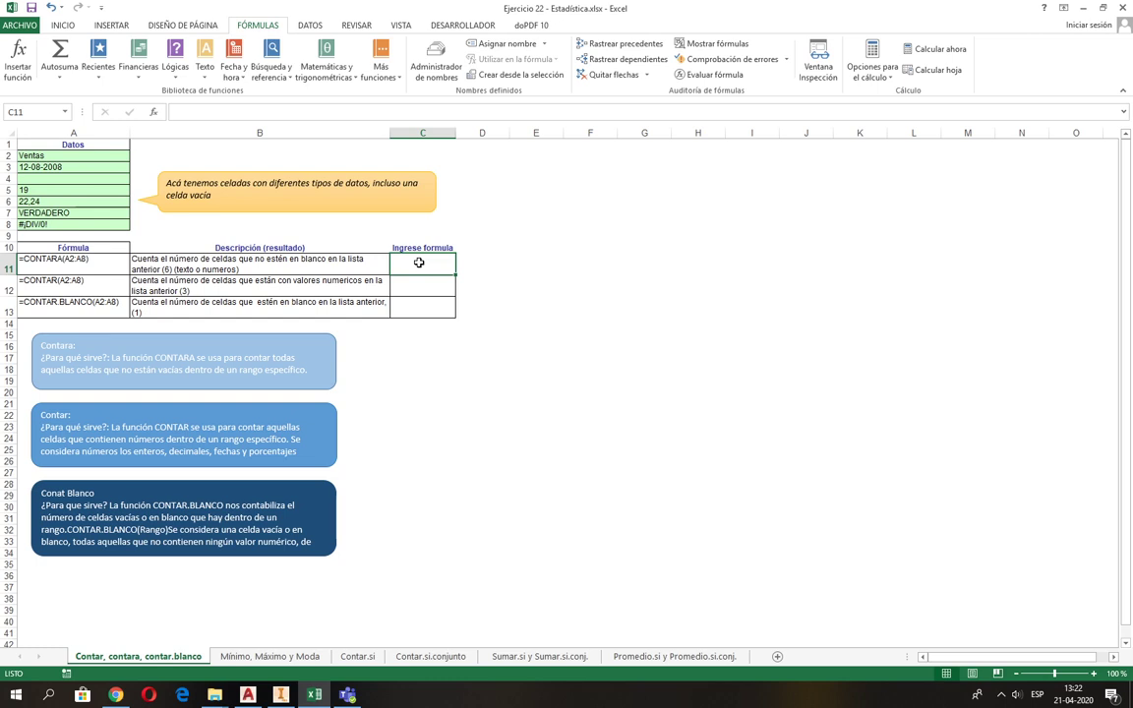
pyautogui.write('=')
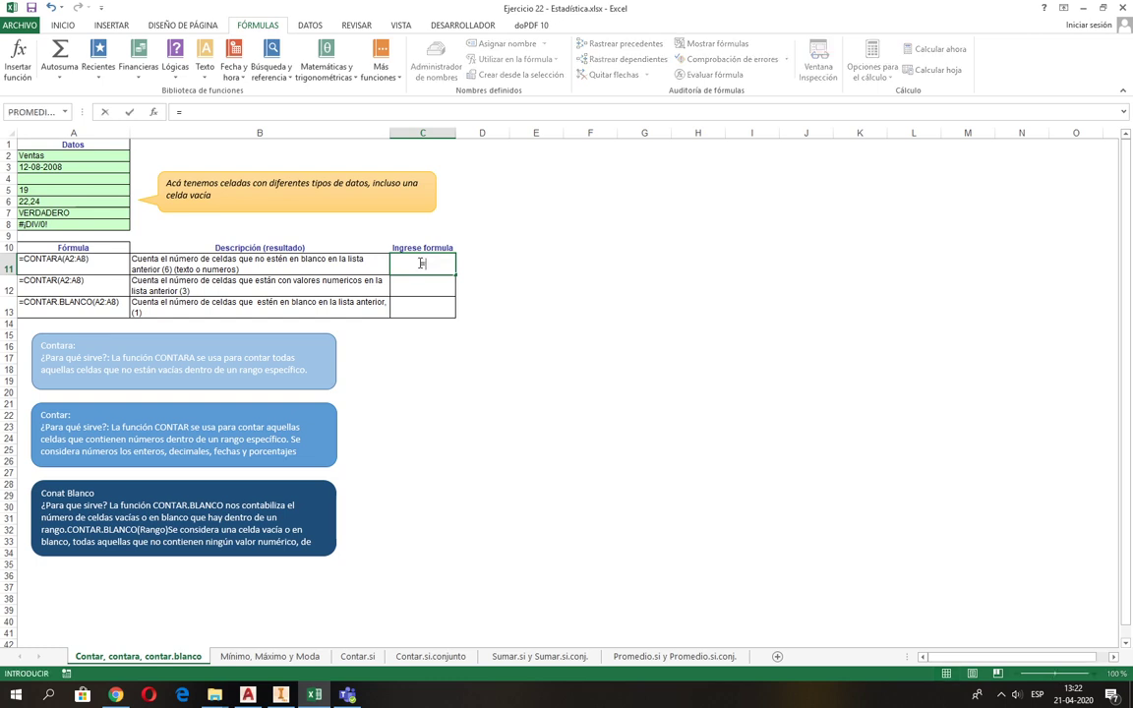
pyautogui.write('contara(')
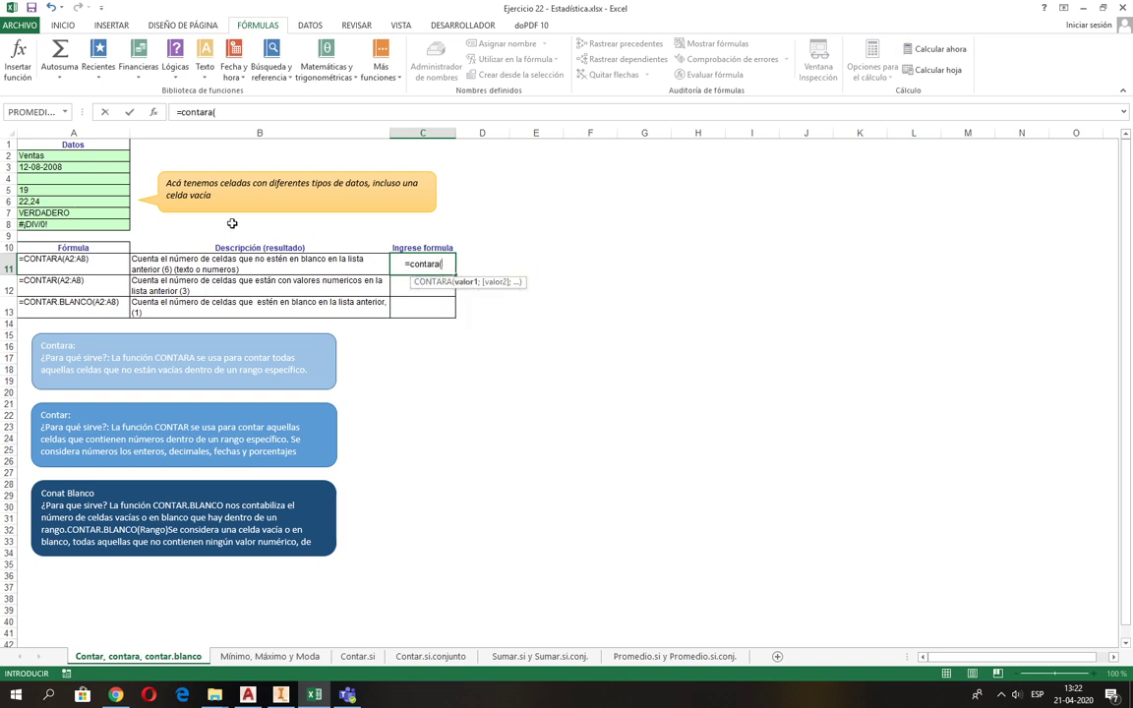
pyautogui.click(75, 155)
pyautogui.moveTo(75, 156); pyautogui.dragTo(80, 224)
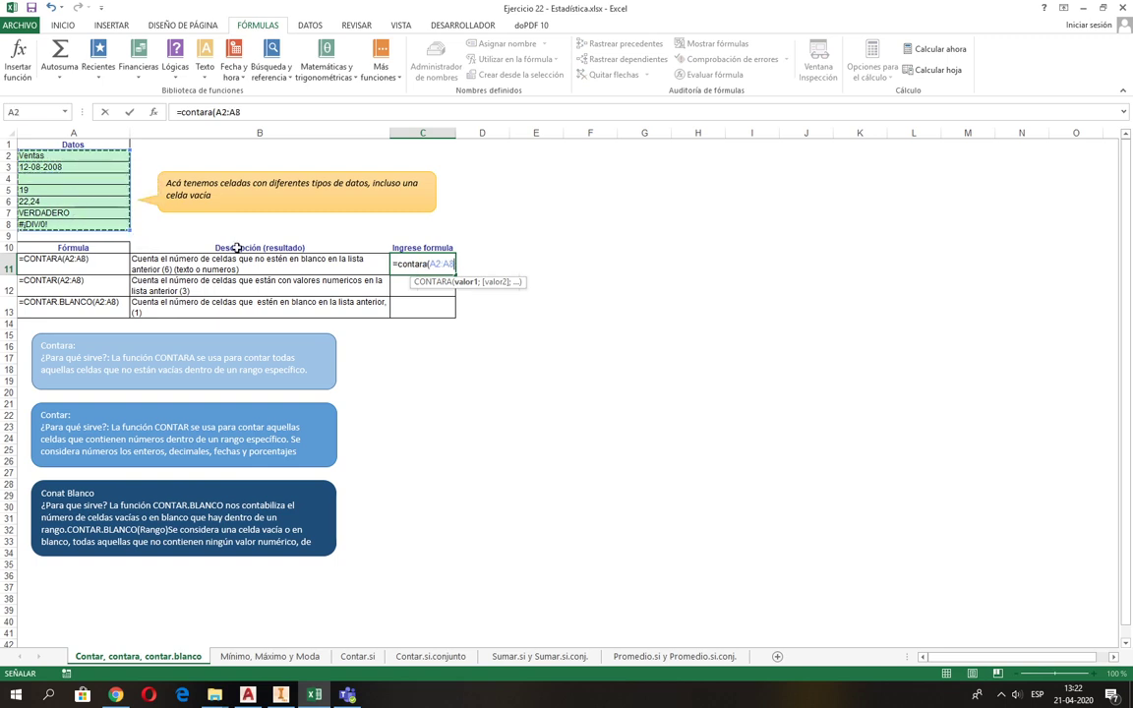
pyautogui.write(')')
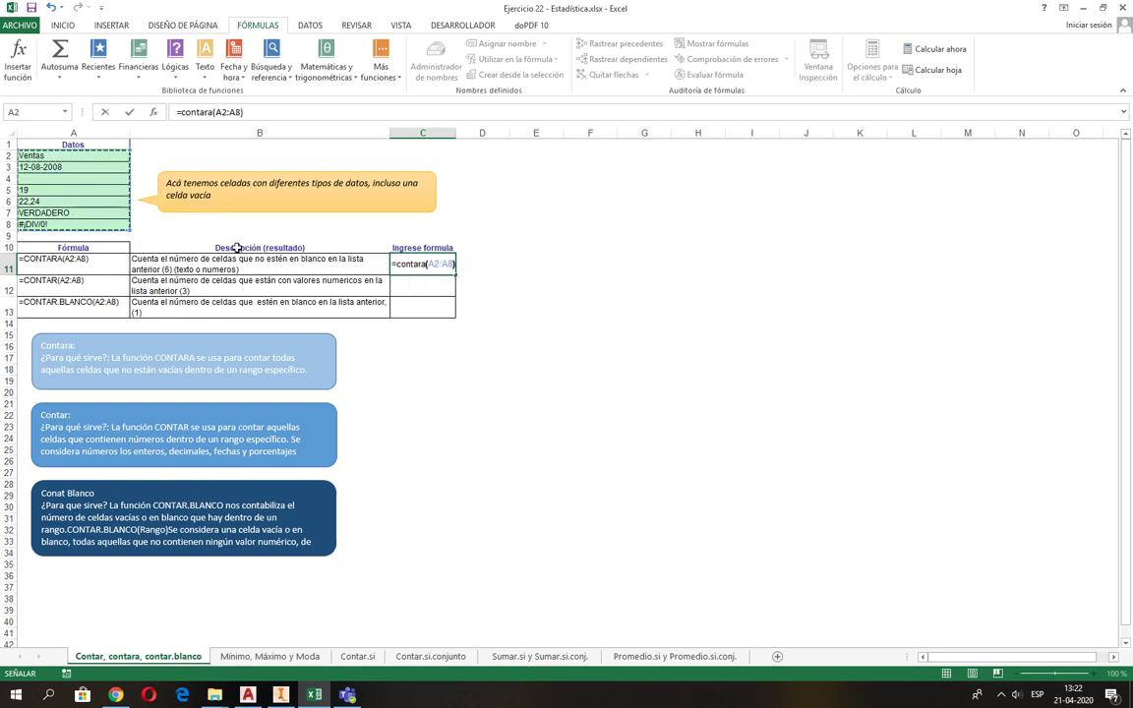
pyautogui.press('Return')
# Enter =CONTAR(A2:A8) in cell C12 to count the cells with numeric values
pyautogui.keyDown('ctrl'); pyautogui.scroll(3, 137, 237); pyautogui.keyUp('ctrl')
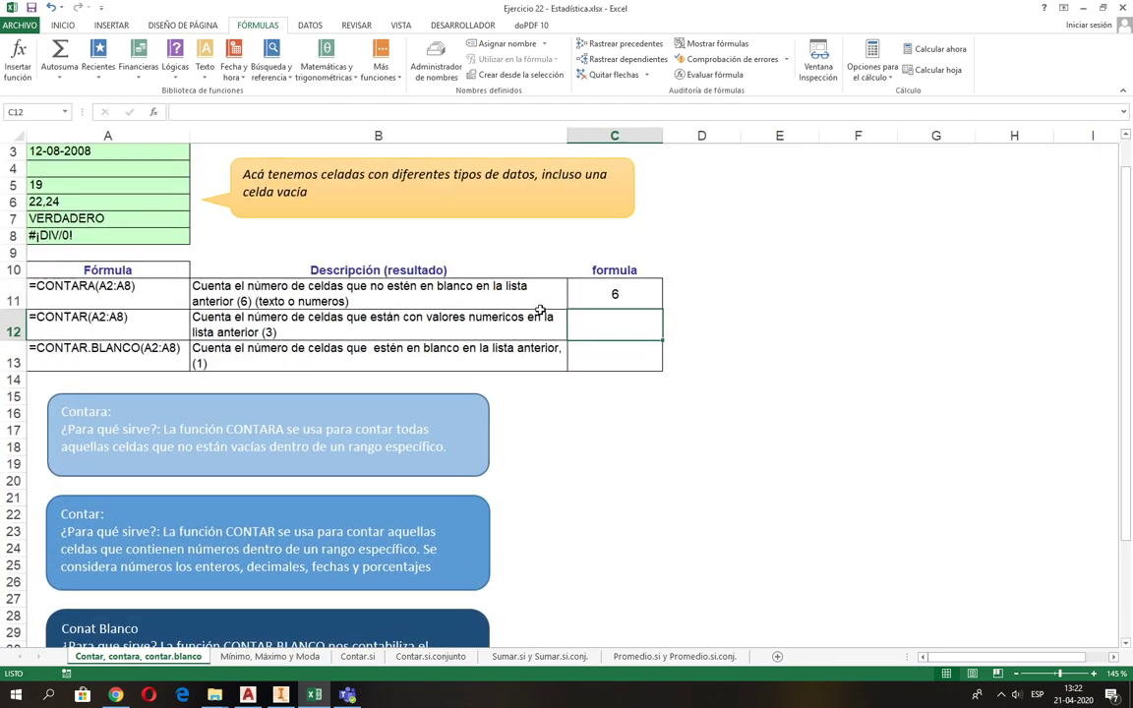
pyautogui.scroll(1, 540, 311)
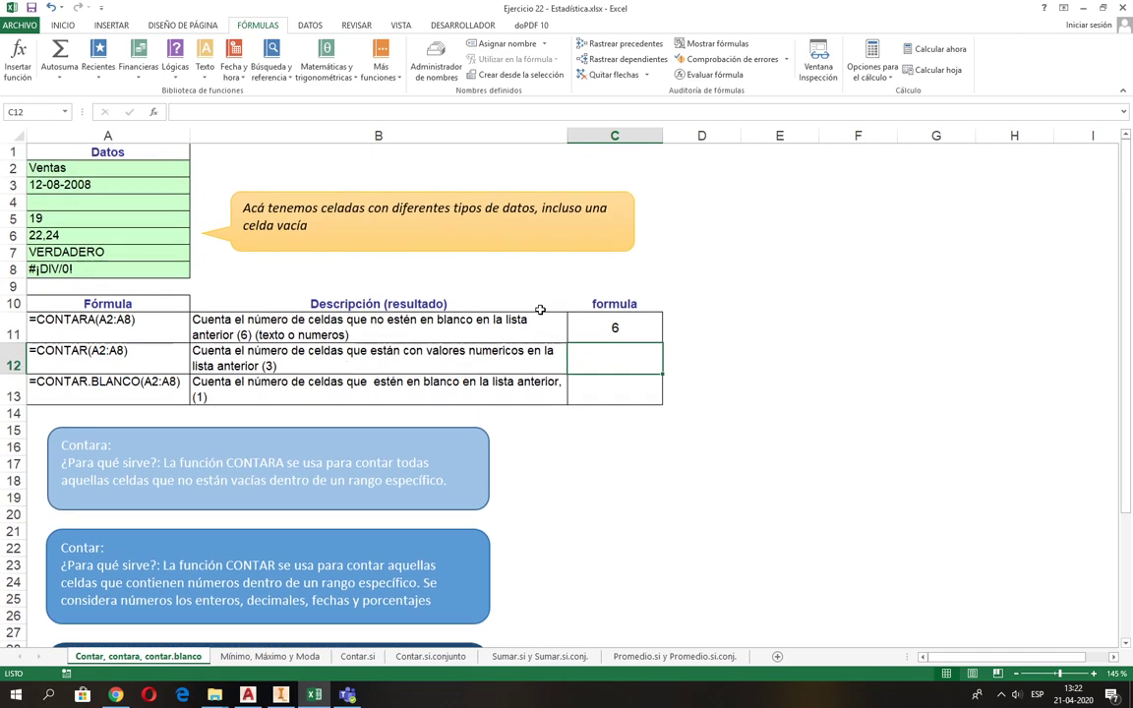
pyautogui.write('=contar')
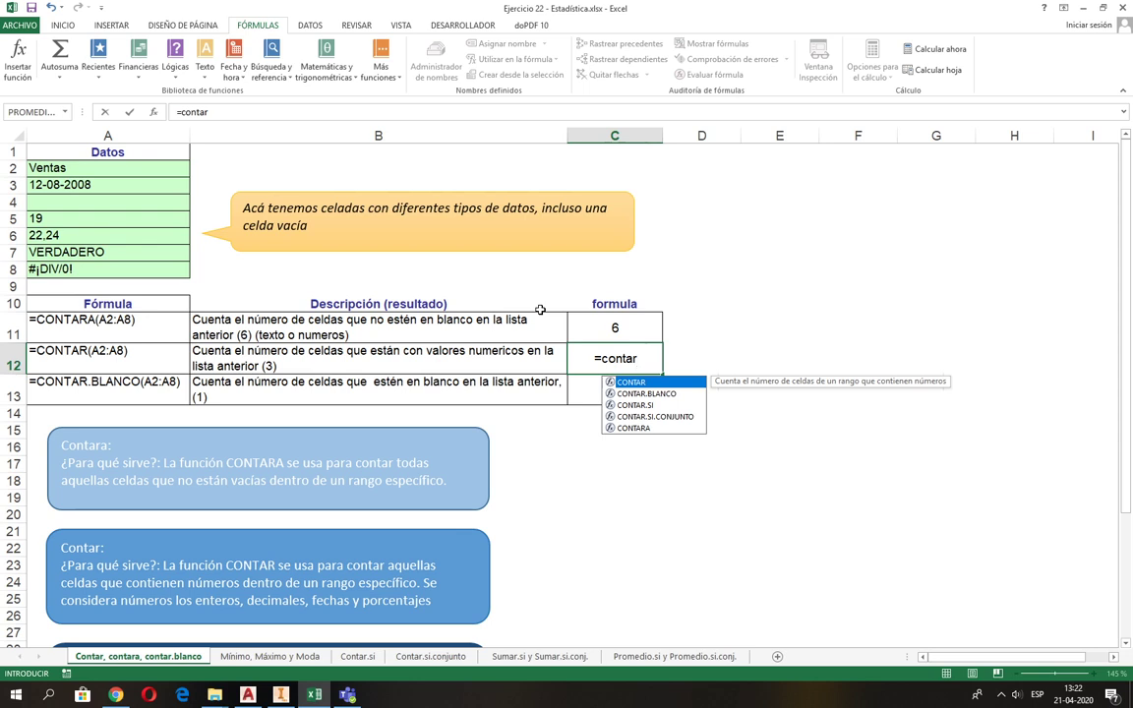
pyautogui.write('(')
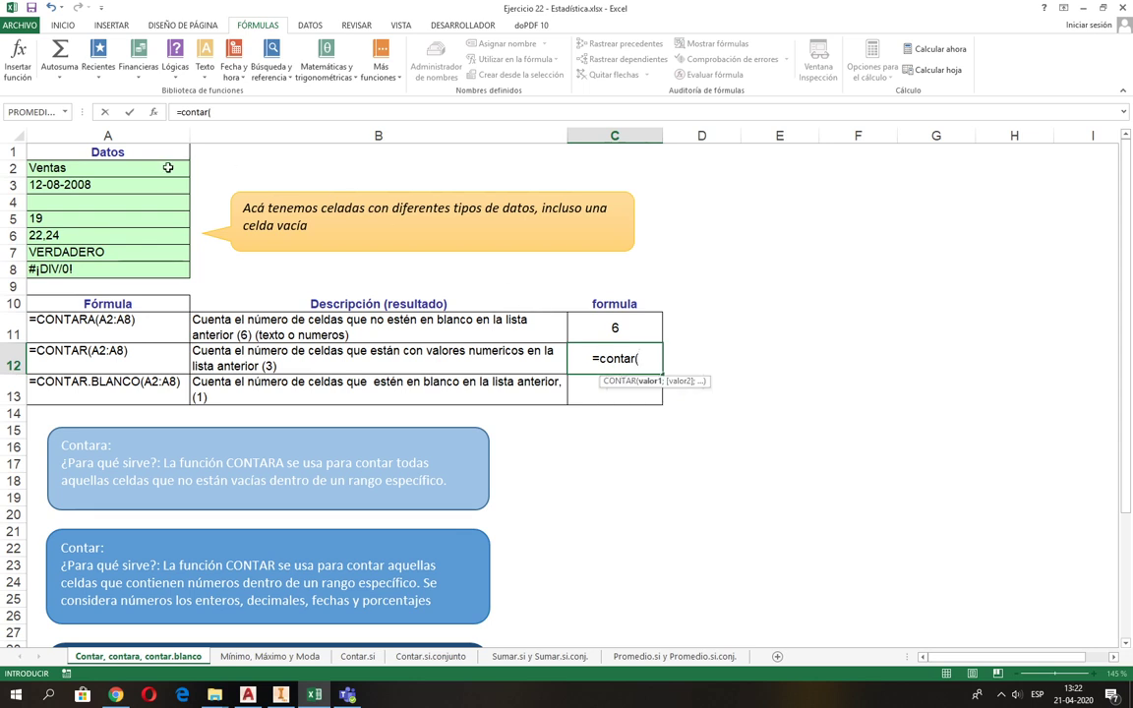
pyautogui.moveTo(169, 169); pyautogui.dragTo(151, 263)
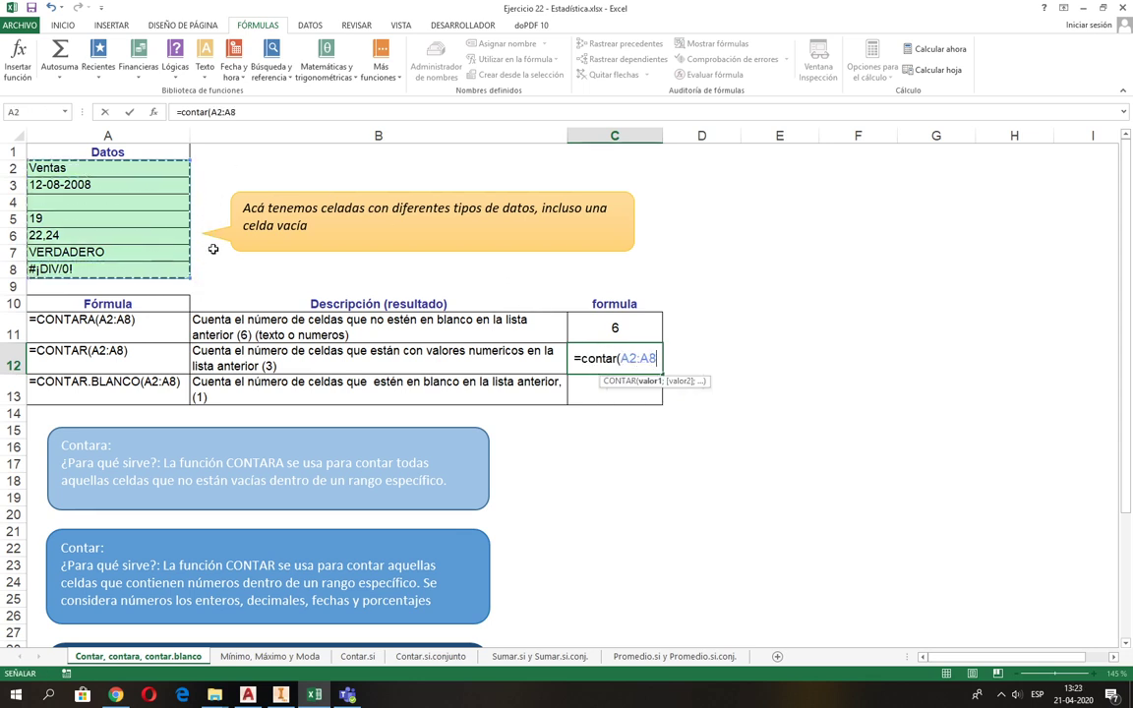
pyautogui.press('Return')
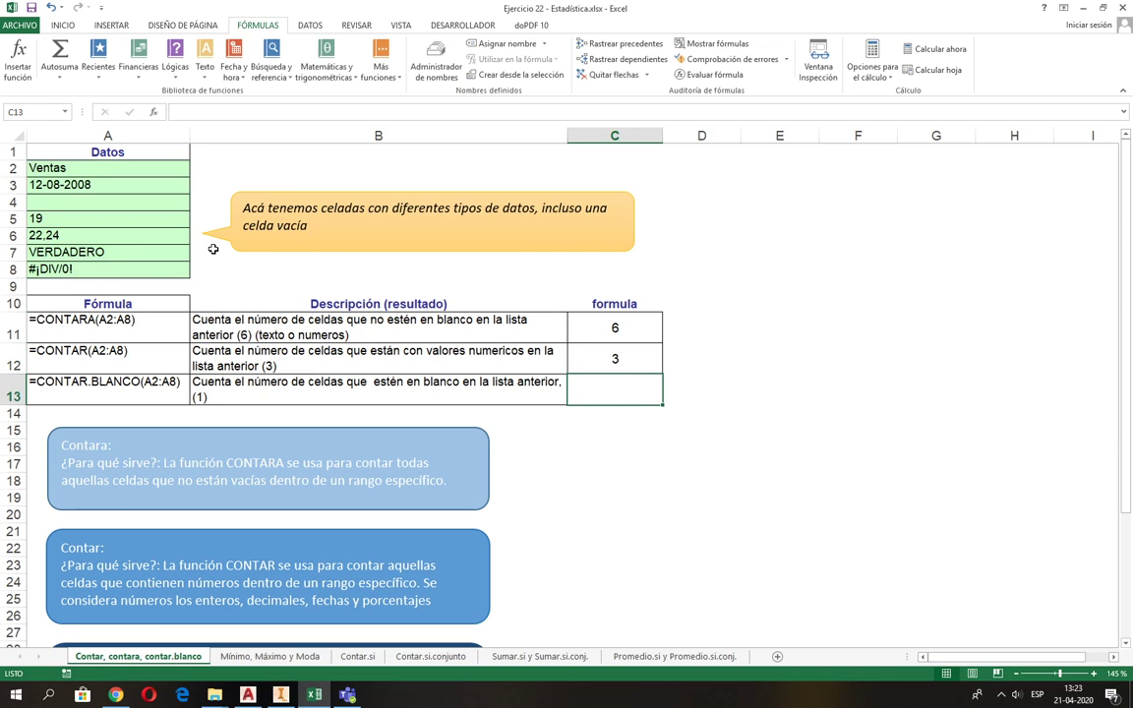
# Enter =CONTAR.BLANCO(A2:A8) in cell C13 to count the blank cells in the list
pyautogui.write('=co')
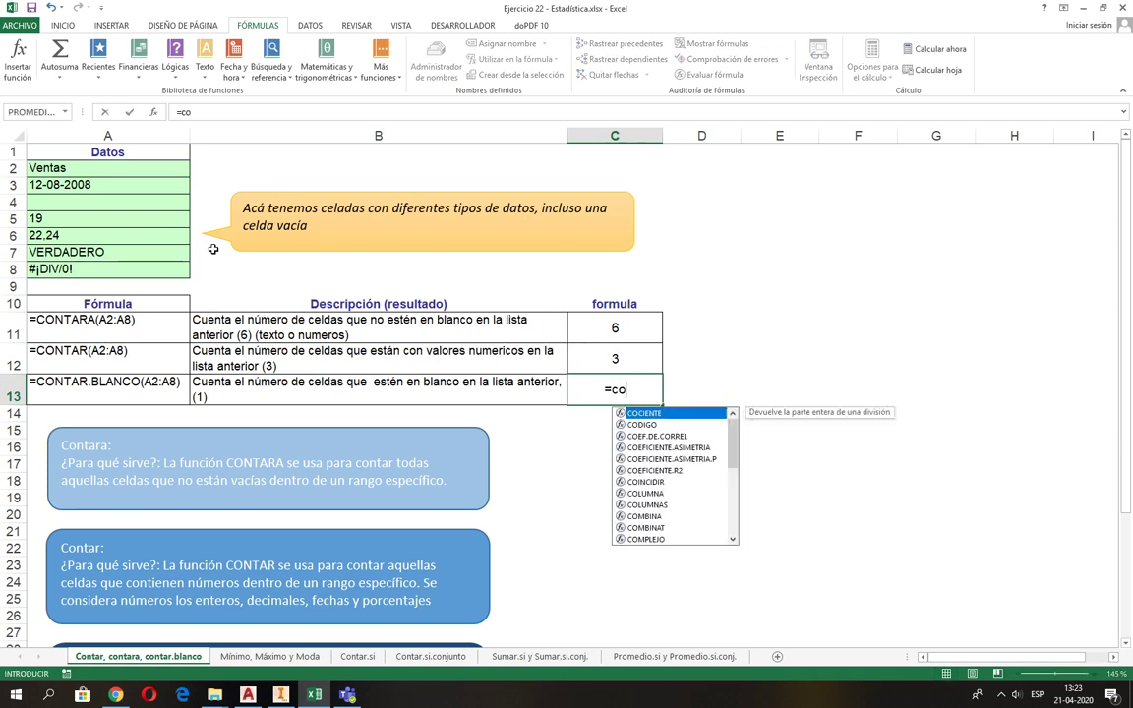
pyautogui.write('ntar.bl')
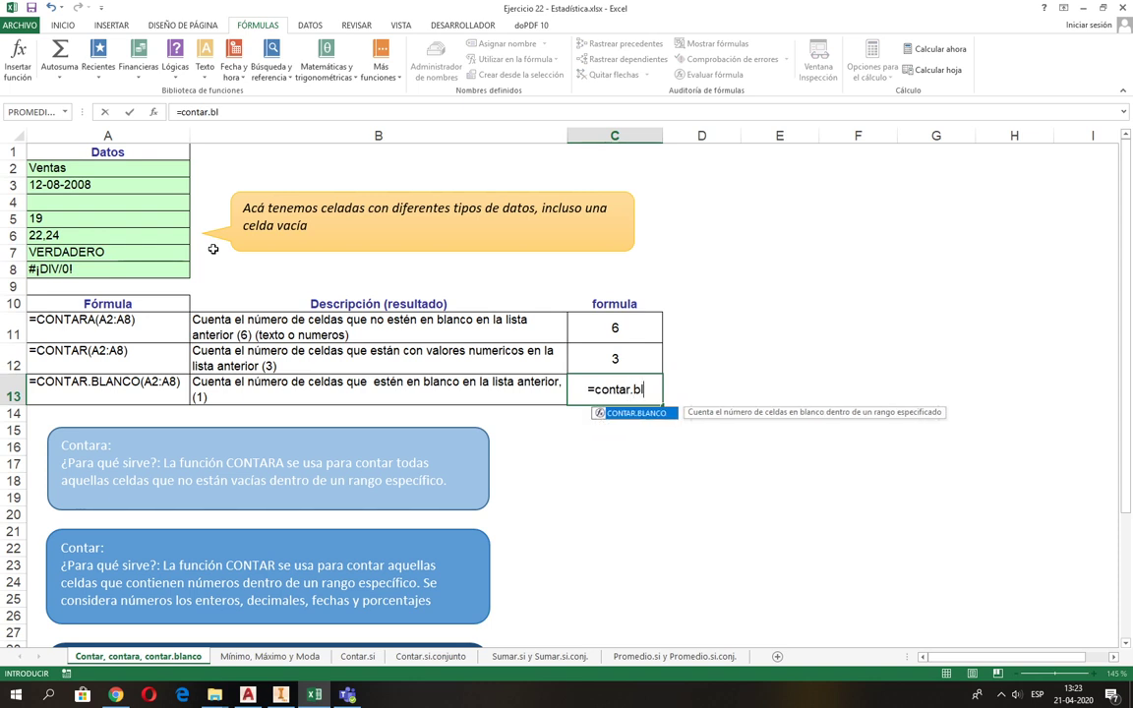
pyautogui.write('anco(')
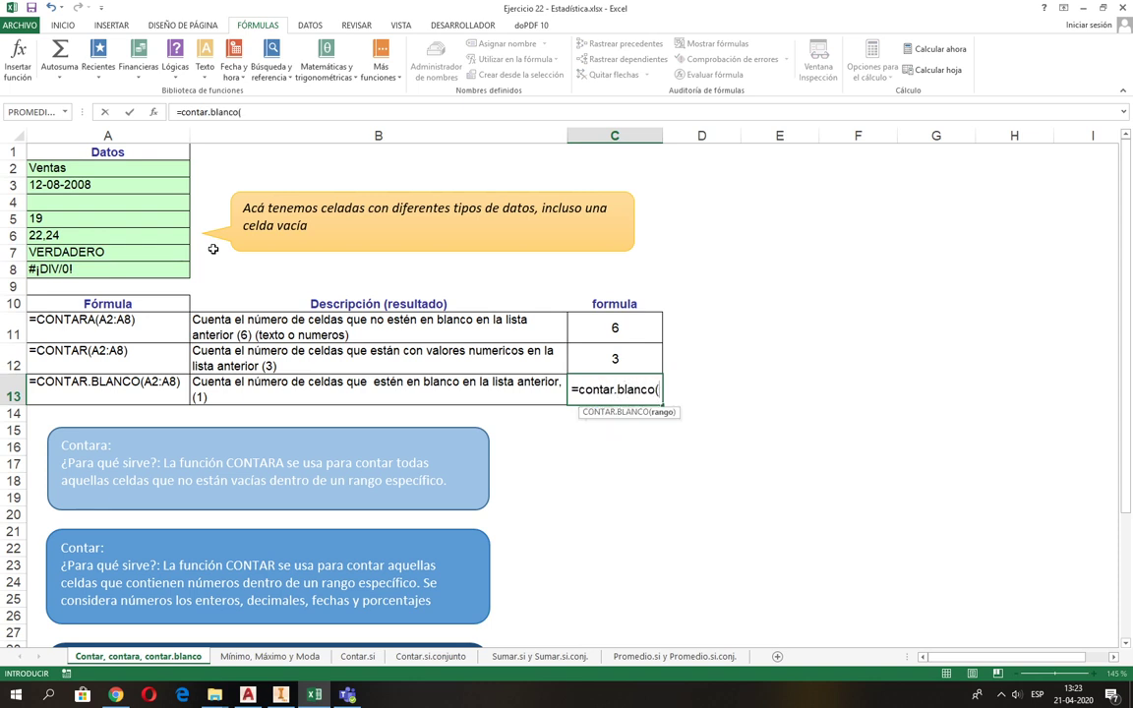
pyautogui.moveTo(80, 165); pyautogui.dragTo(111, 252)
pyautogui.write(')')
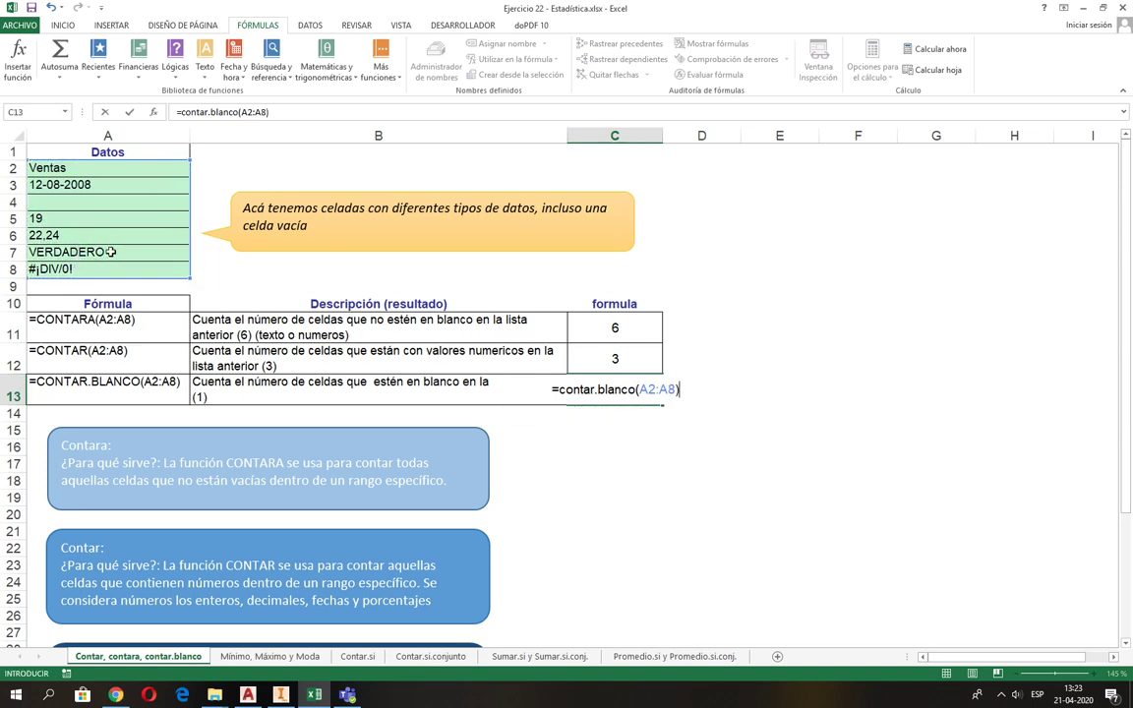
pyautogui.press('Return')
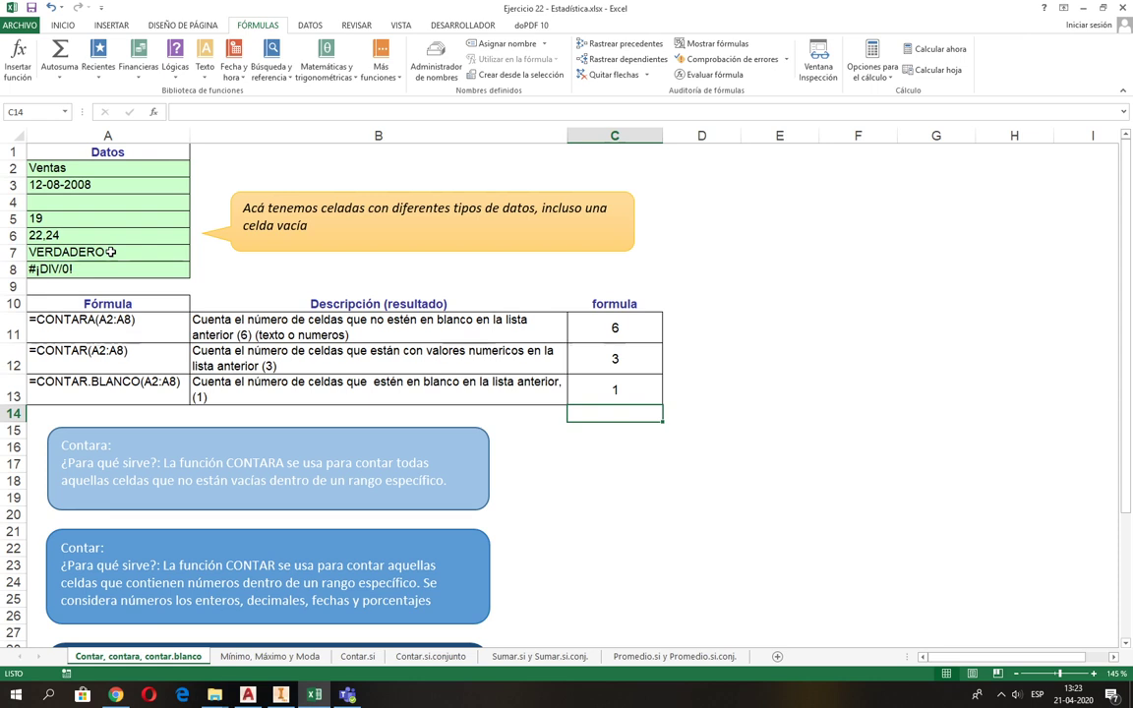
# Try B as the first letter of the text in cell A7, and restore it to VERDADERO
pyautogui.doubleClick(122, 254)
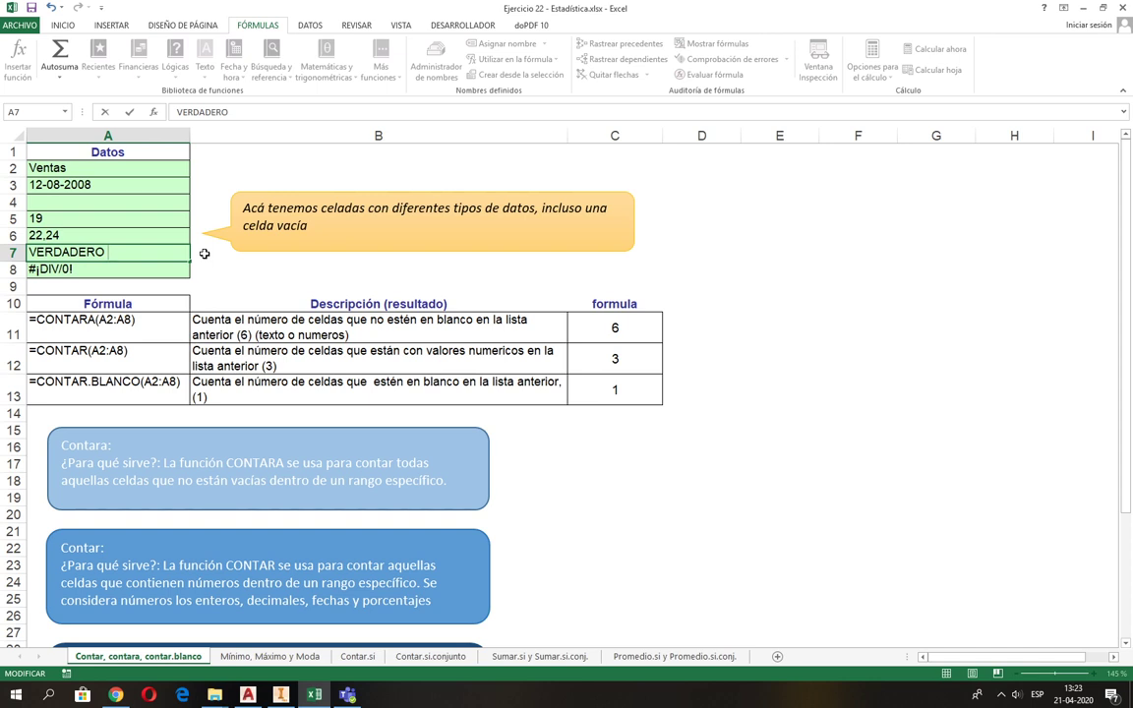
pyautogui.click(38, 251)
pyautogui.press('BackSpace')
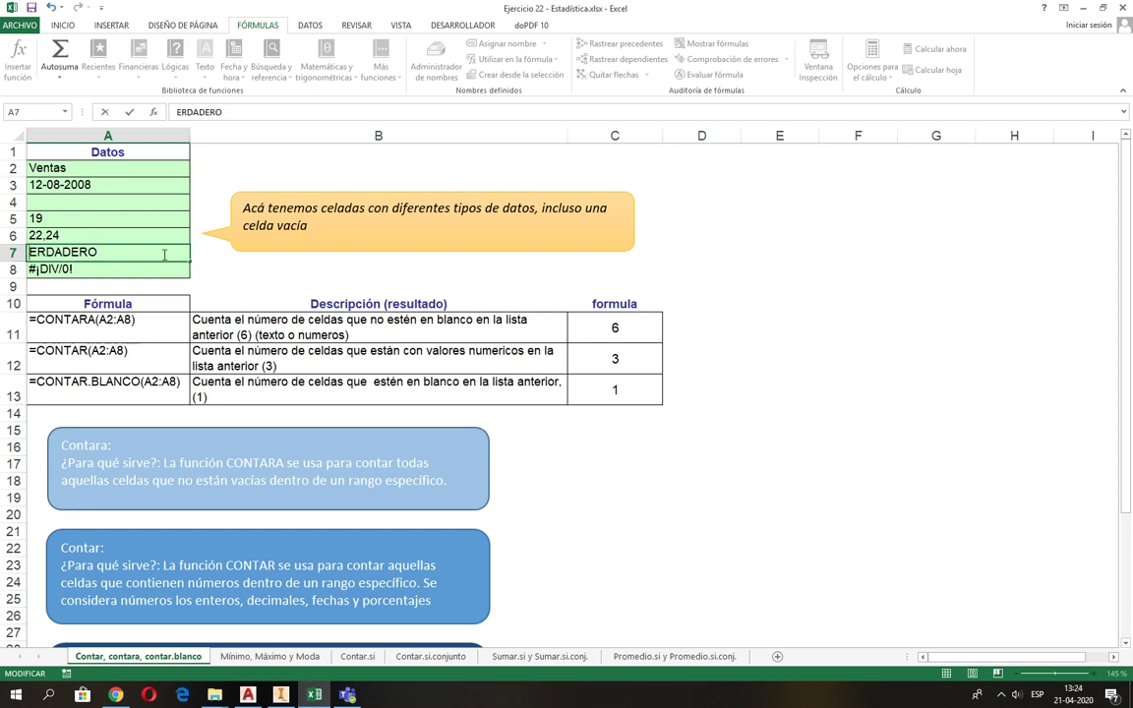
pyautogui.write('B')
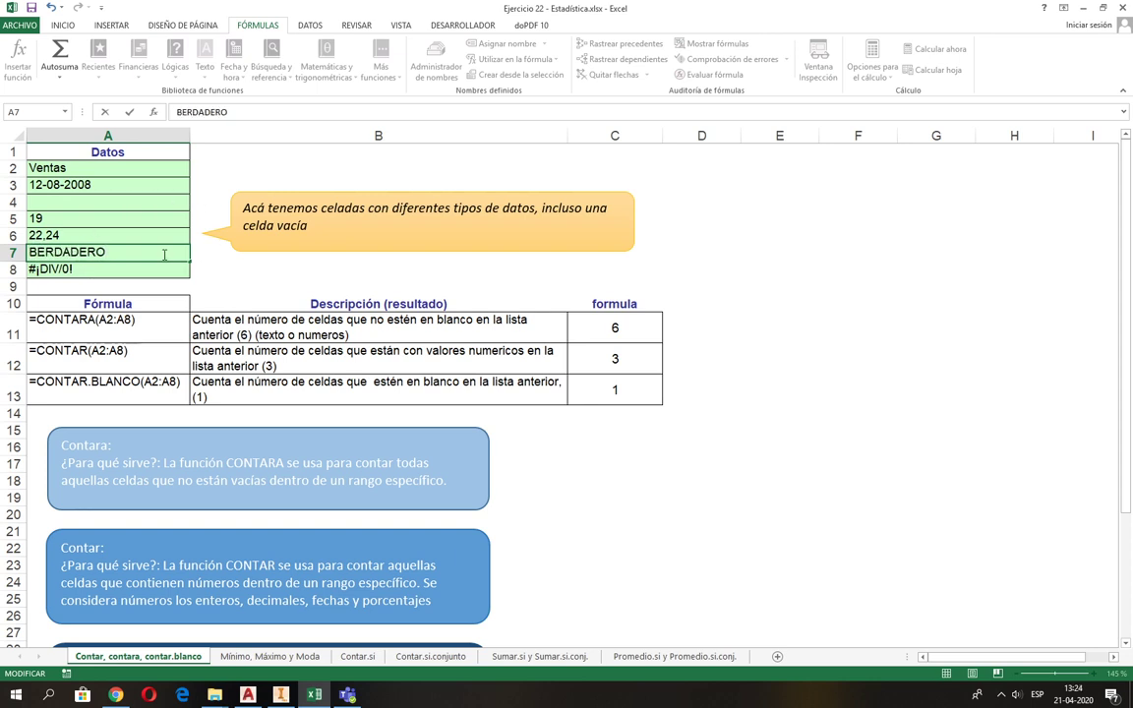
pyautogui.press('BackSpace')
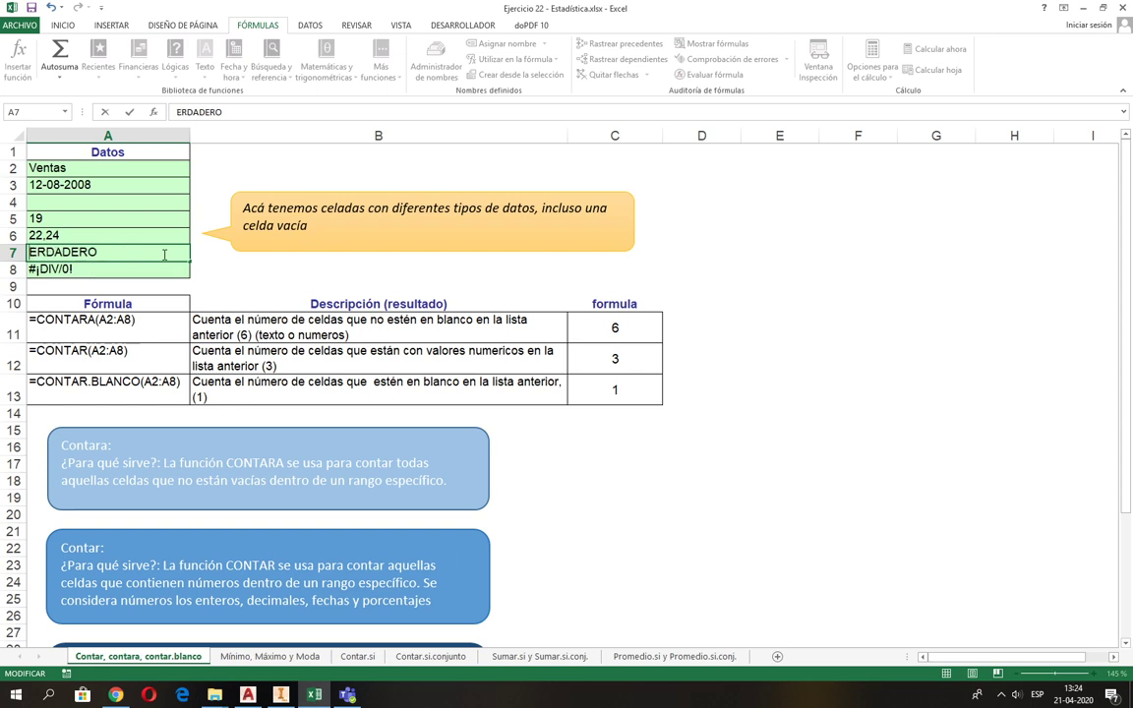
pyautogui.write('V')
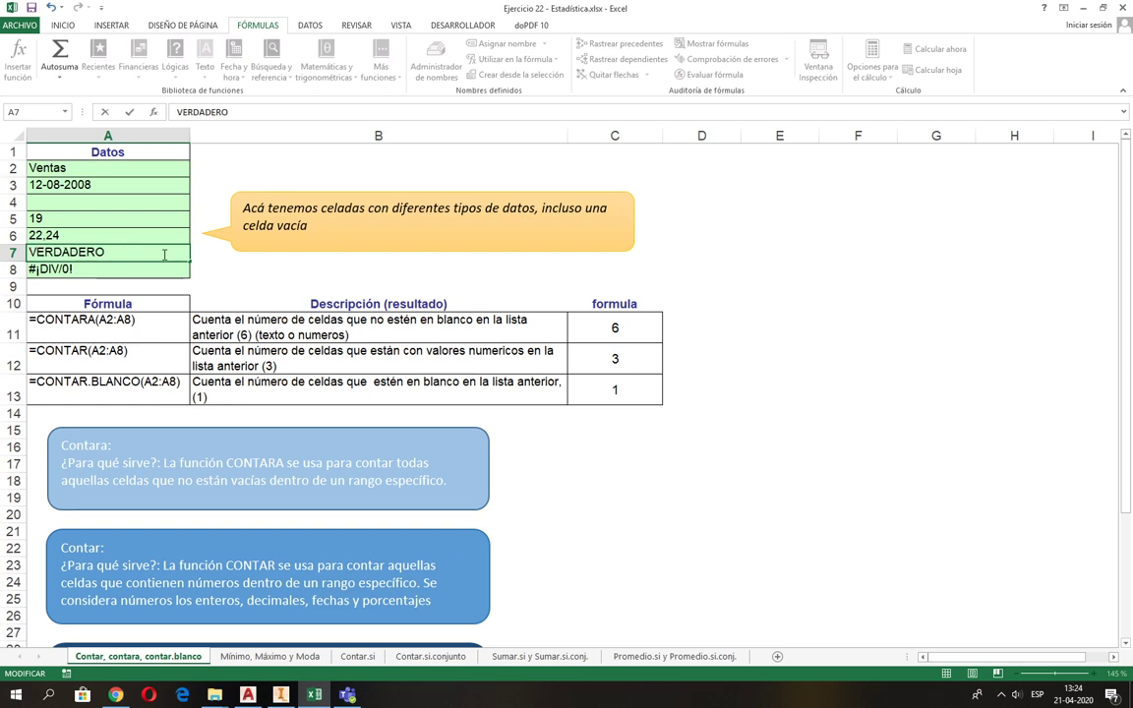
pyautogui.press('Return')
# Test the counting formulas by entering a blank space in cell A4 and clearing it again
pyautogui.press('Up')
pyautogui.press('Up')
pyautogui.press('Up')
pyautogui.press('Up')
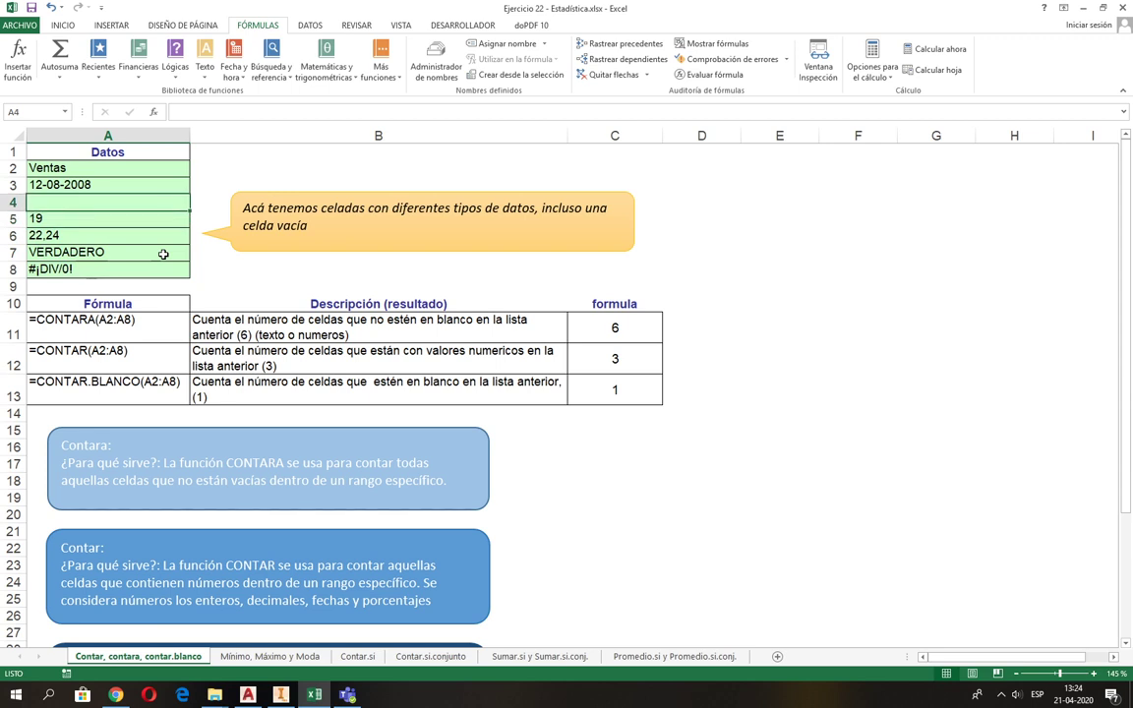
pyautogui.press('Return')
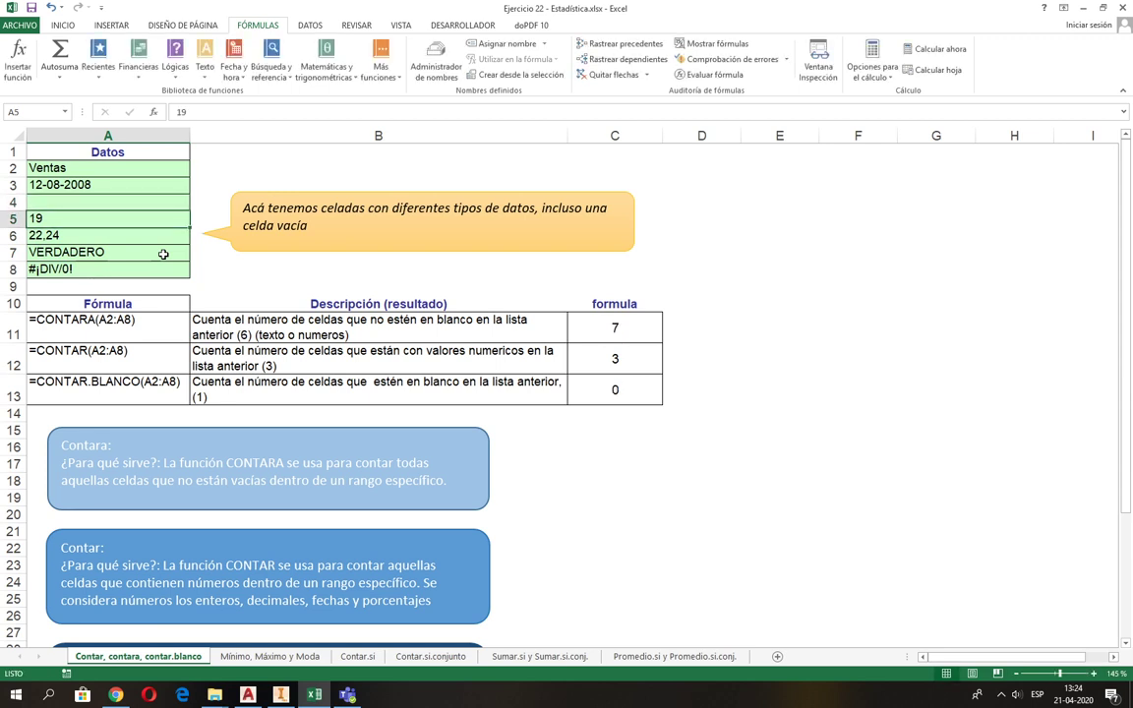
pyautogui.click(620, 397)
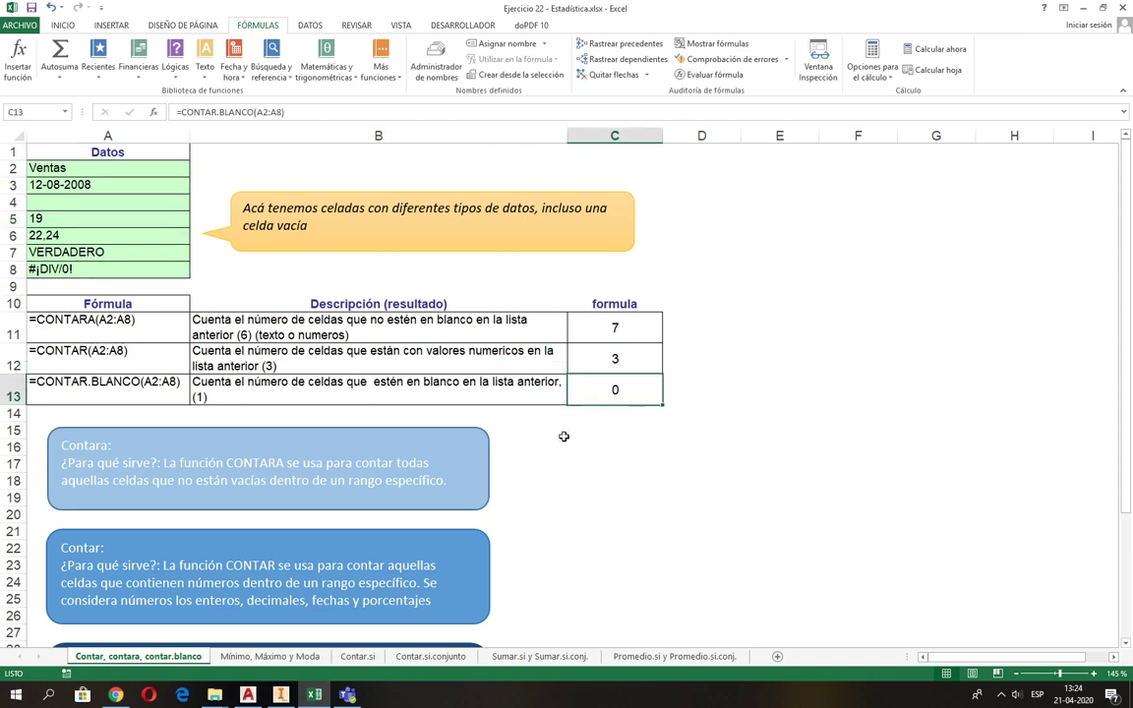
pyautogui.click(62, 201)
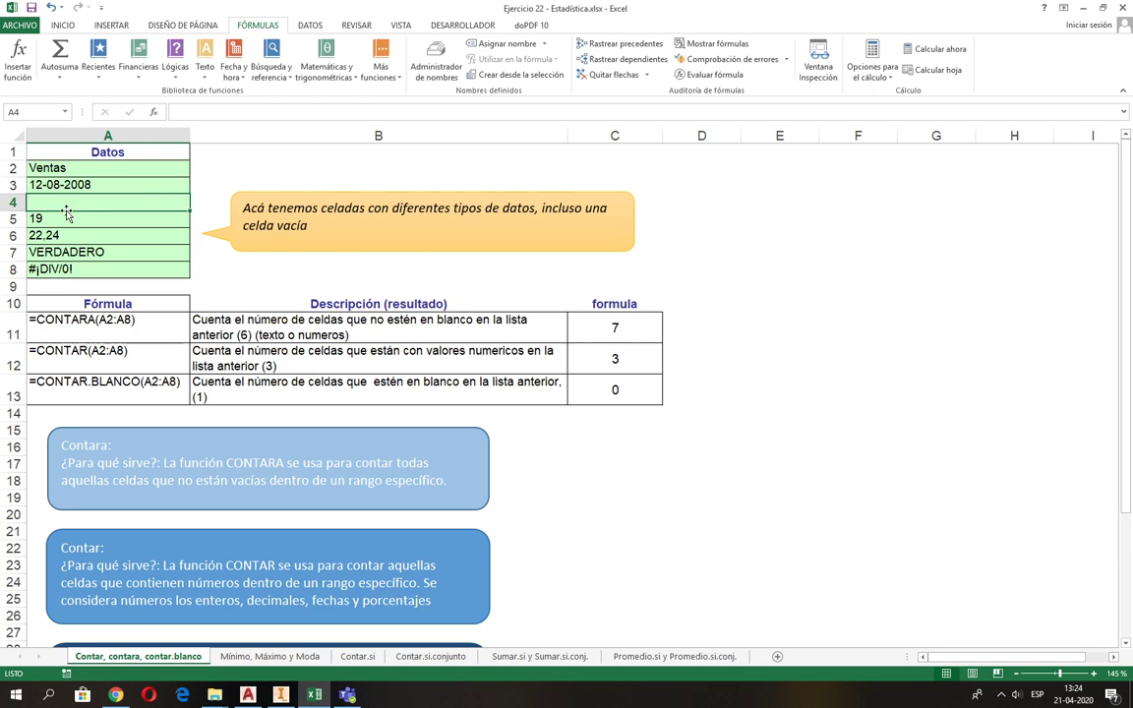
pyautogui.press('Delete')
# On the Mínimo, Máximo y Moda sheet, enter =MIN(C2:C22) in cell C26 and check the matching person in the list
pyautogui.click(267, 661)
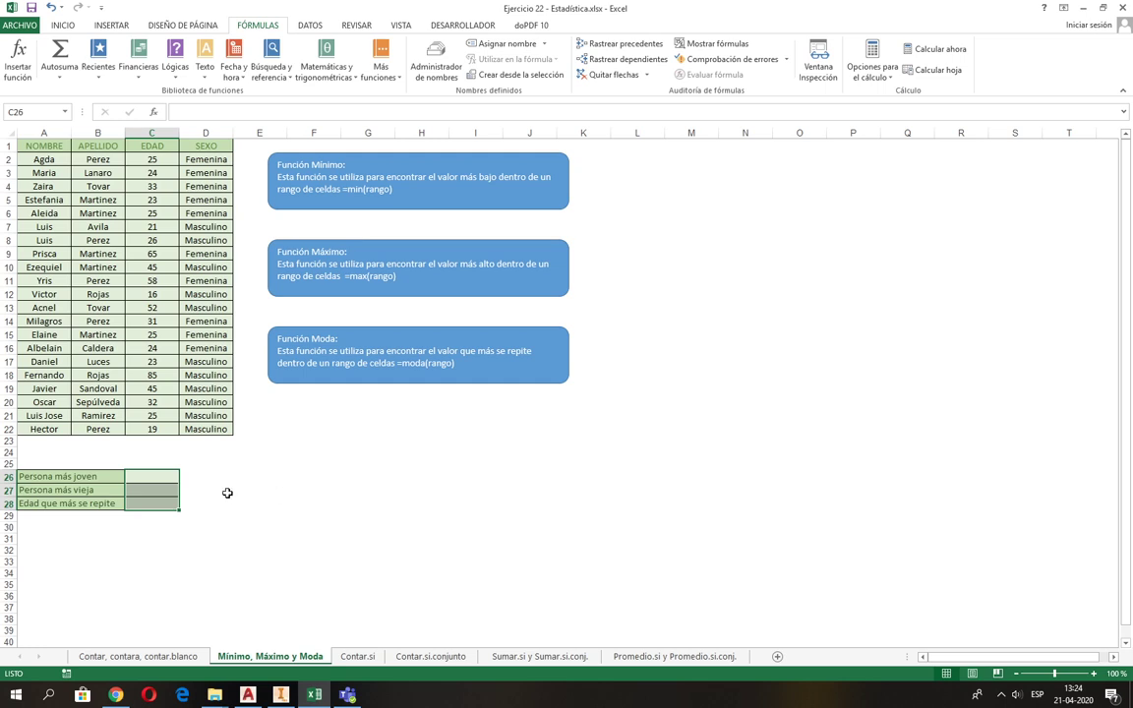
pyautogui.click(156, 480)
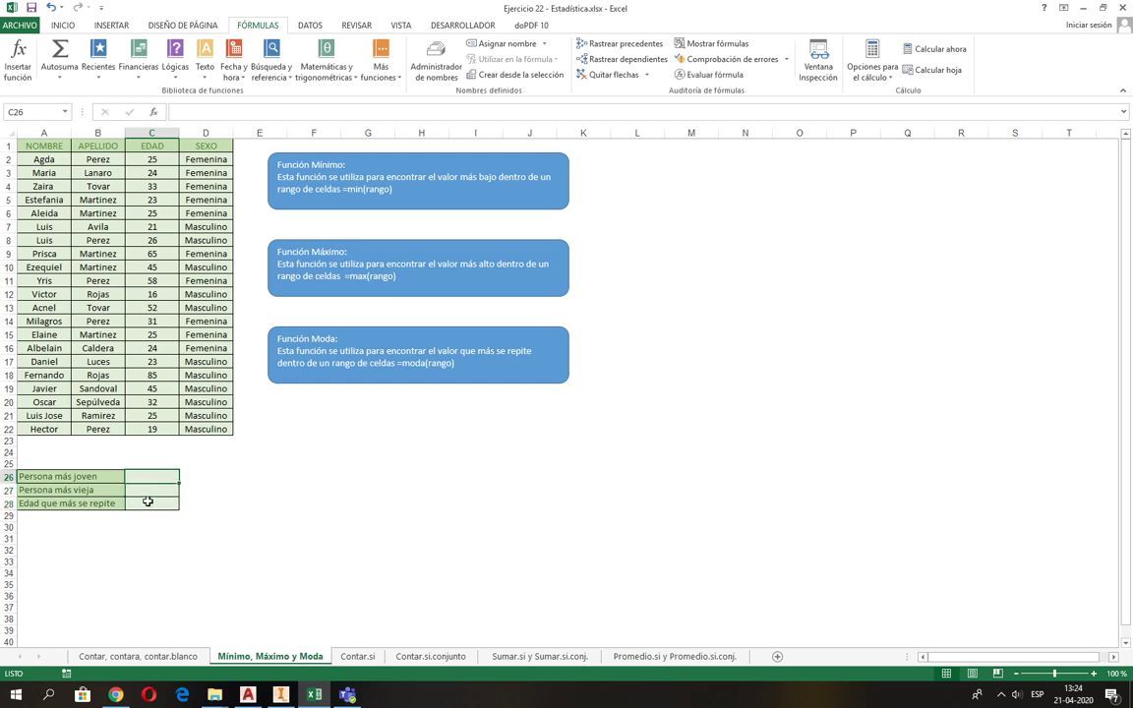
pyautogui.write('=min(')
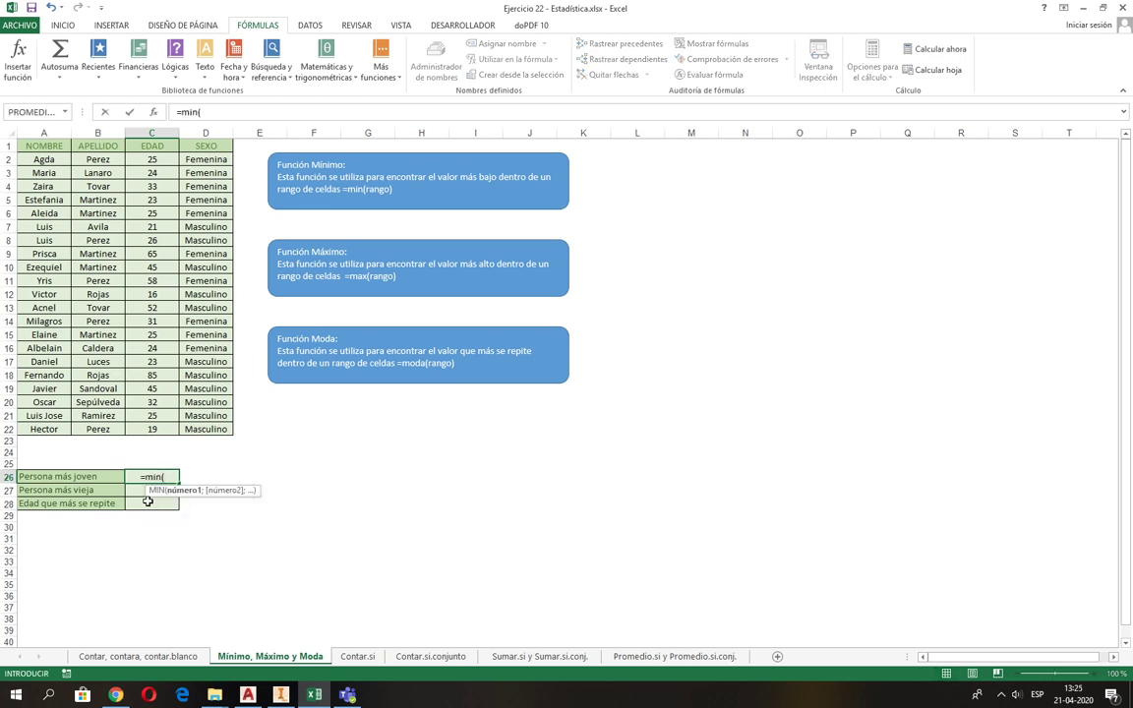
pyautogui.moveTo(152, 159); pyautogui.dragTo(154, 425)
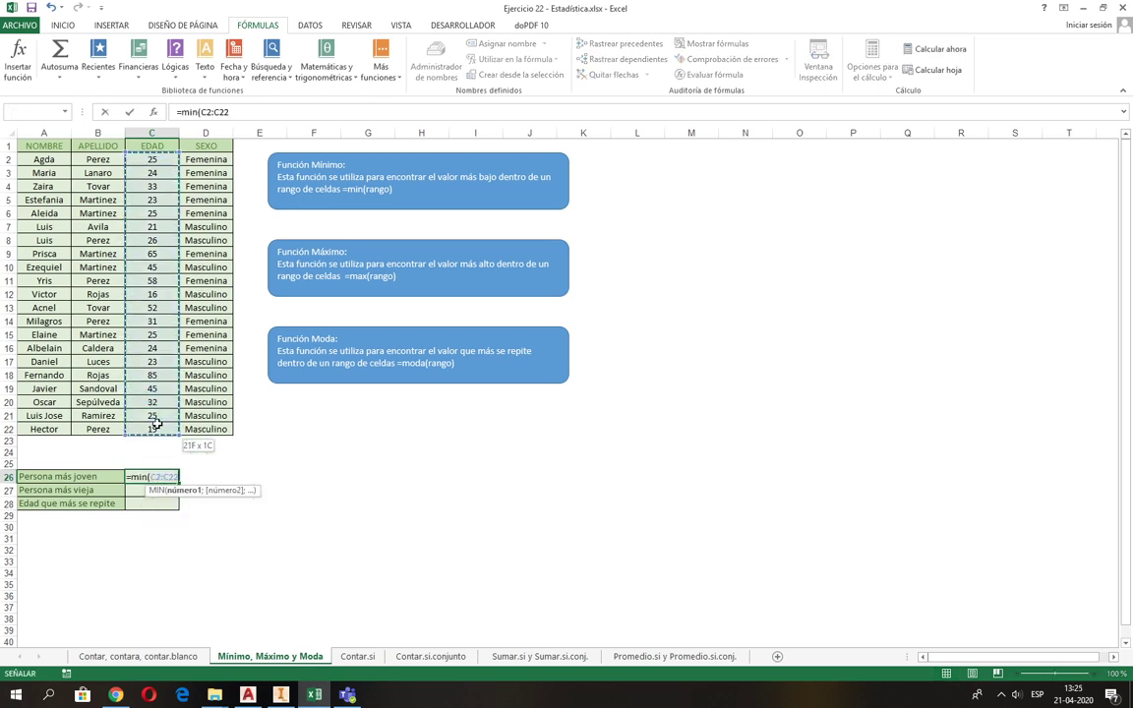
pyautogui.write(')')
pyautogui.press('Return')
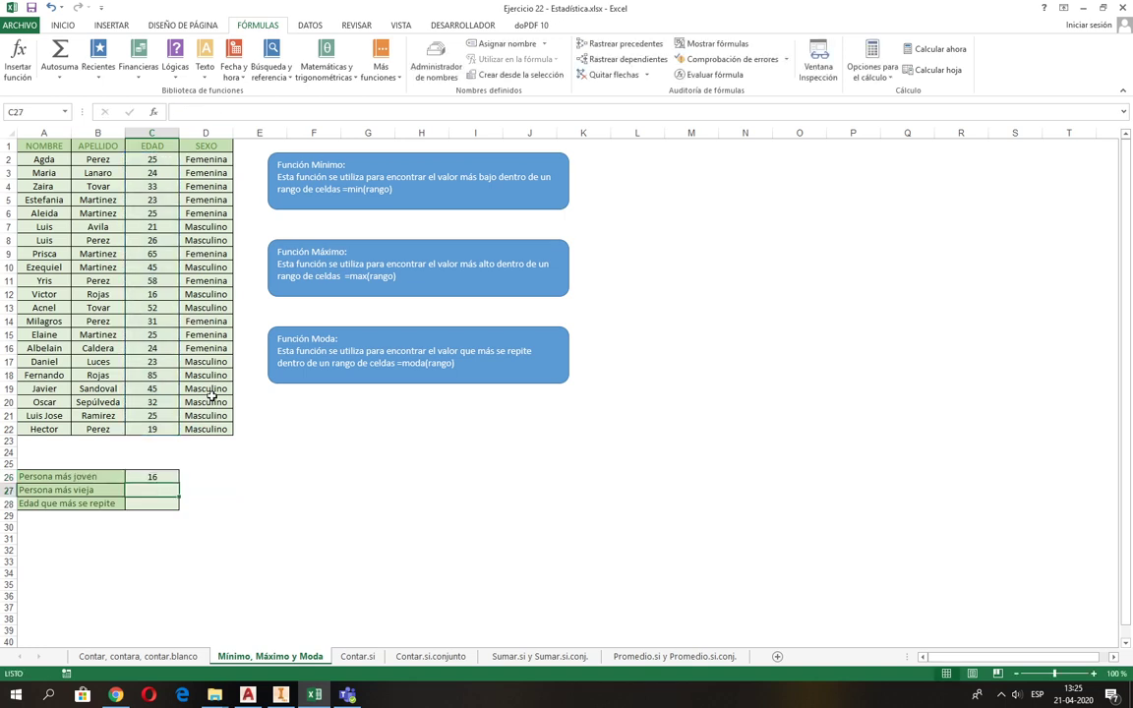
pyautogui.click(153, 476)
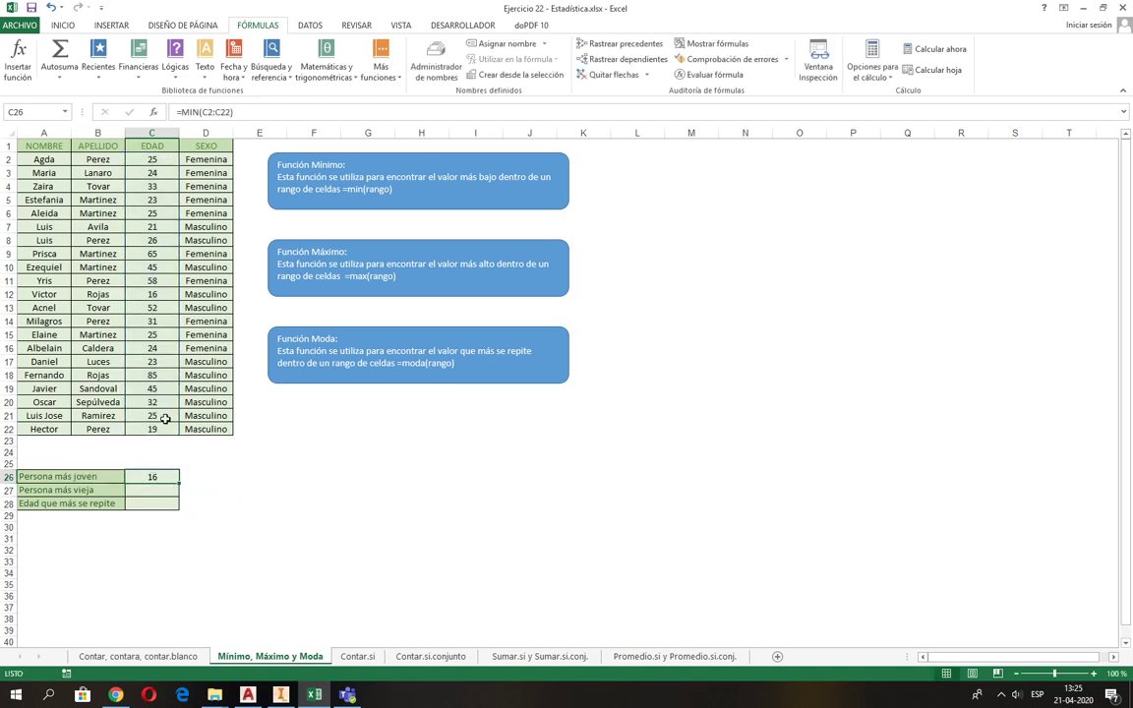
pyautogui.moveTo(45, 295); pyautogui.dragTo(103, 295)
# Enter =MAX(C2:C22) in cell C27 to find the oldest person's age
pyautogui.click(152, 490)
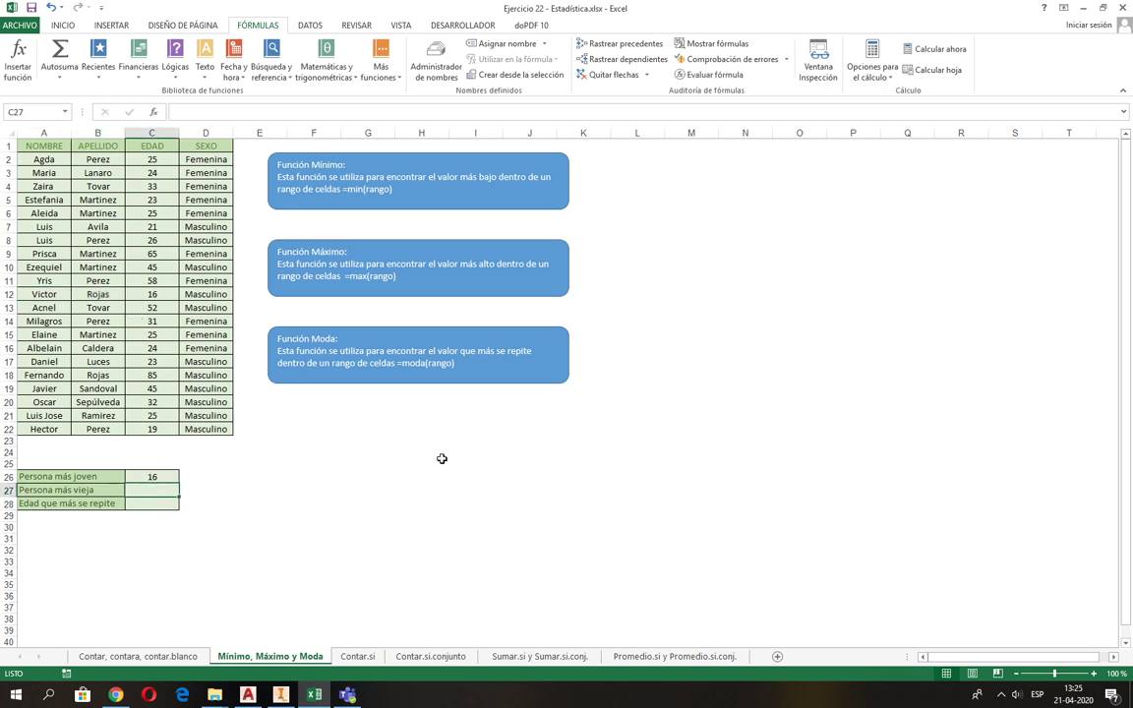
pyautogui.write('=')
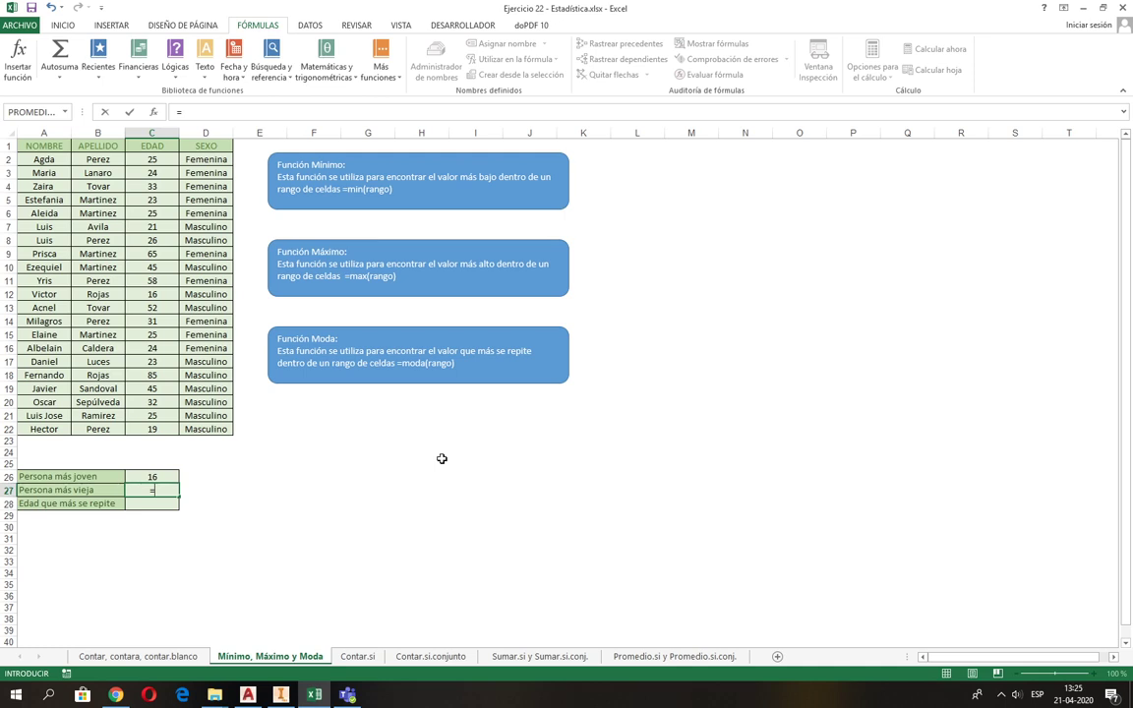
pyautogui.write('max(')
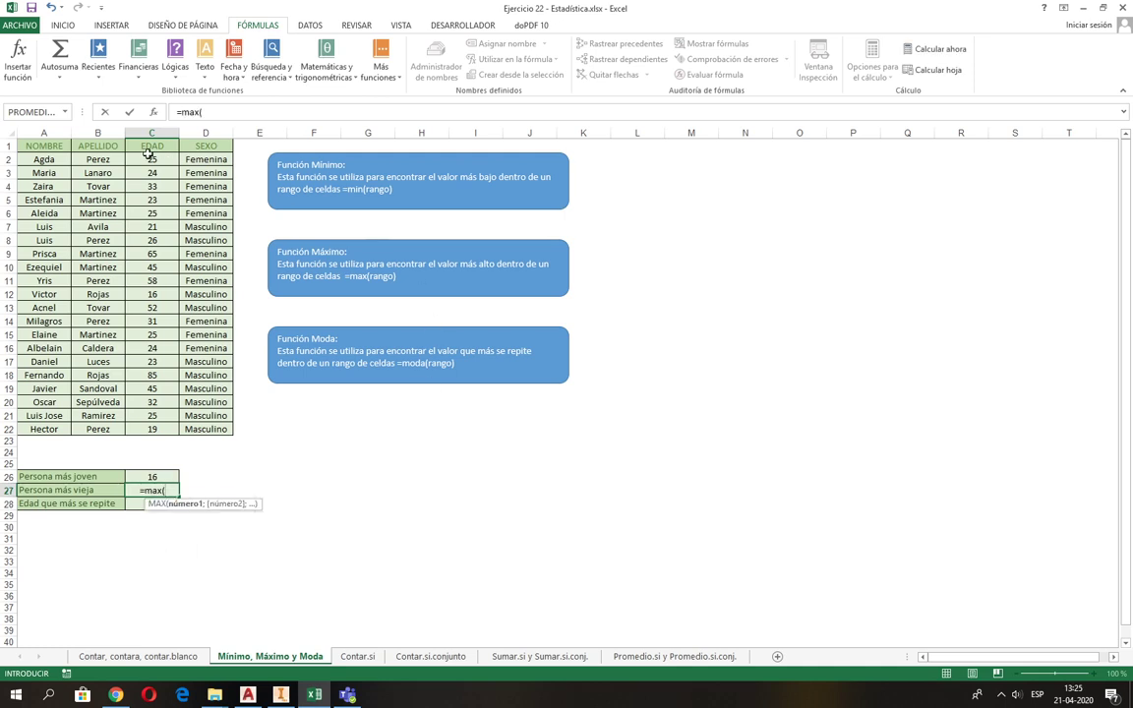
pyautogui.moveTo(145, 158); pyautogui.dragTo(145, 429)
pyautogui.write(')')
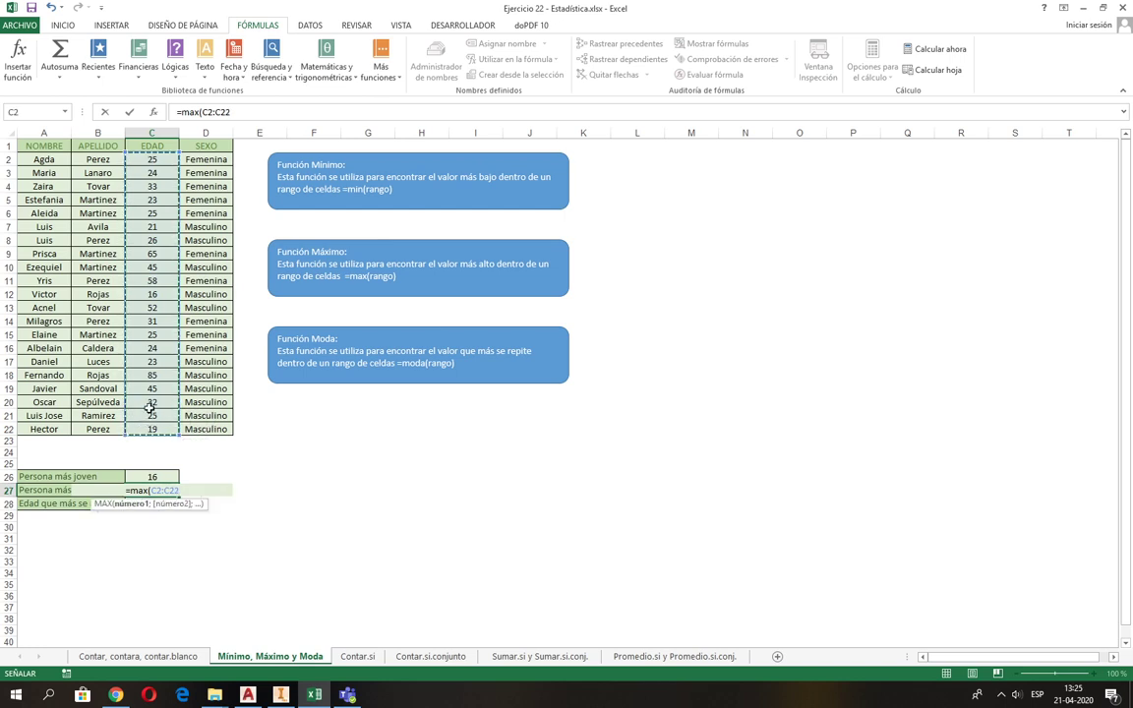
pyautogui.press('Return')
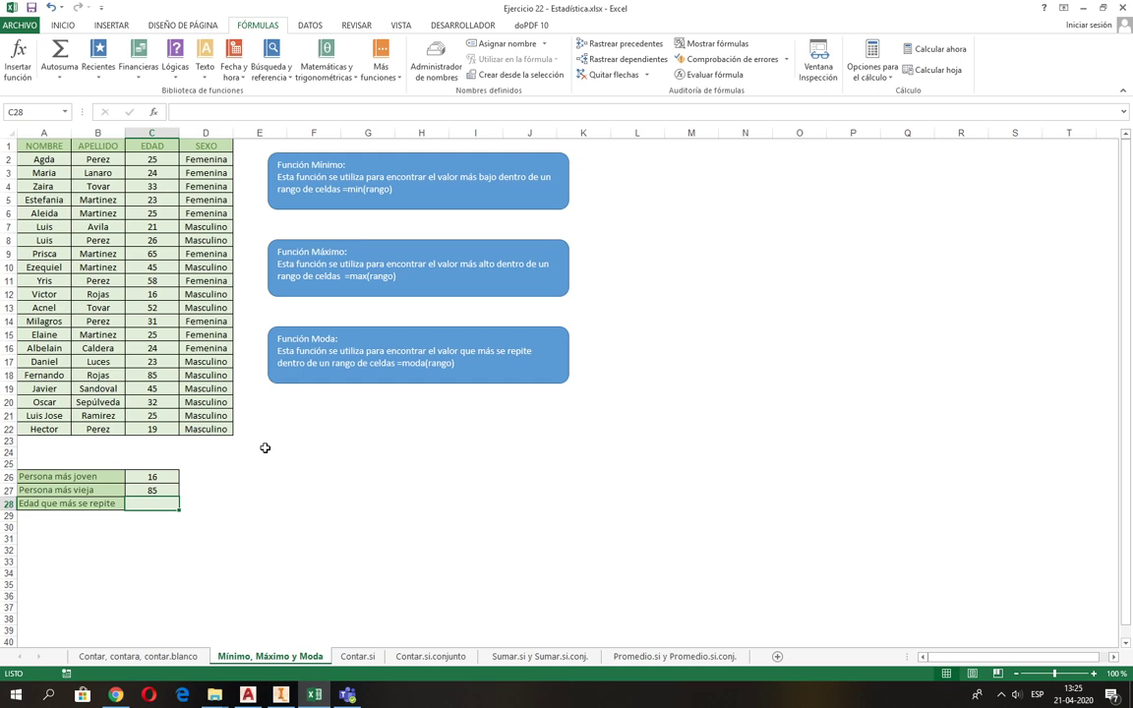
# Enter =MODA(C2:C22) in cell C28 for the most repeated age, and check its occurrences in the EDAD column
pyautogui.write('=moda')
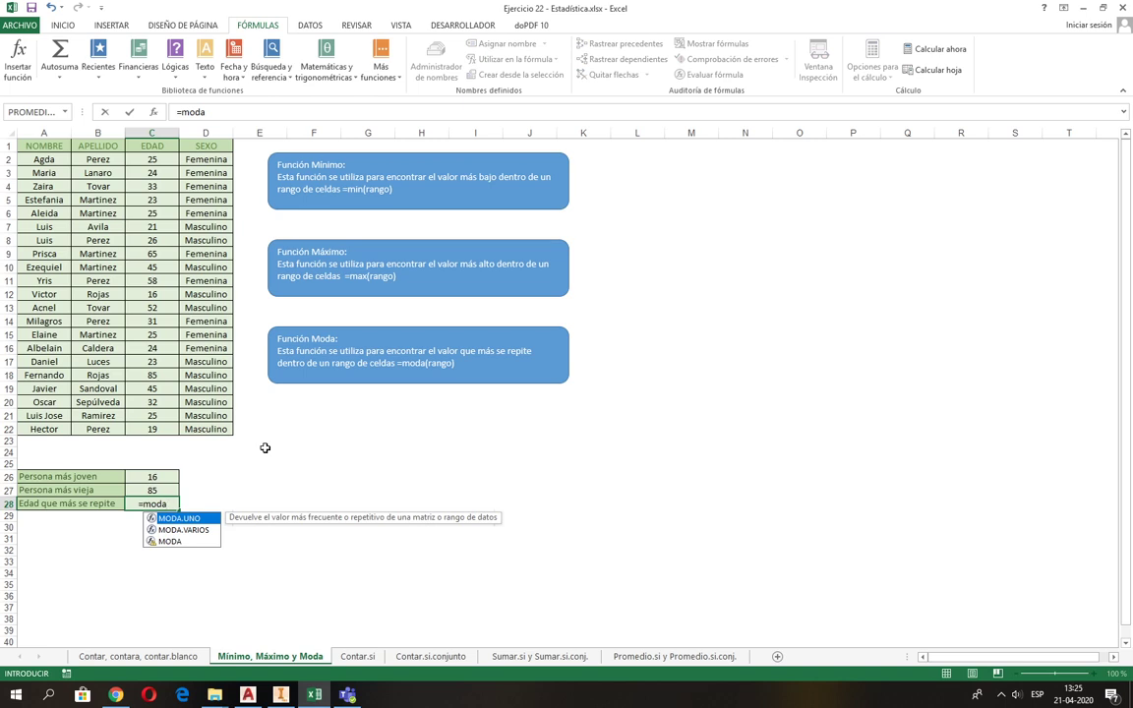
pyautogui.write('(')
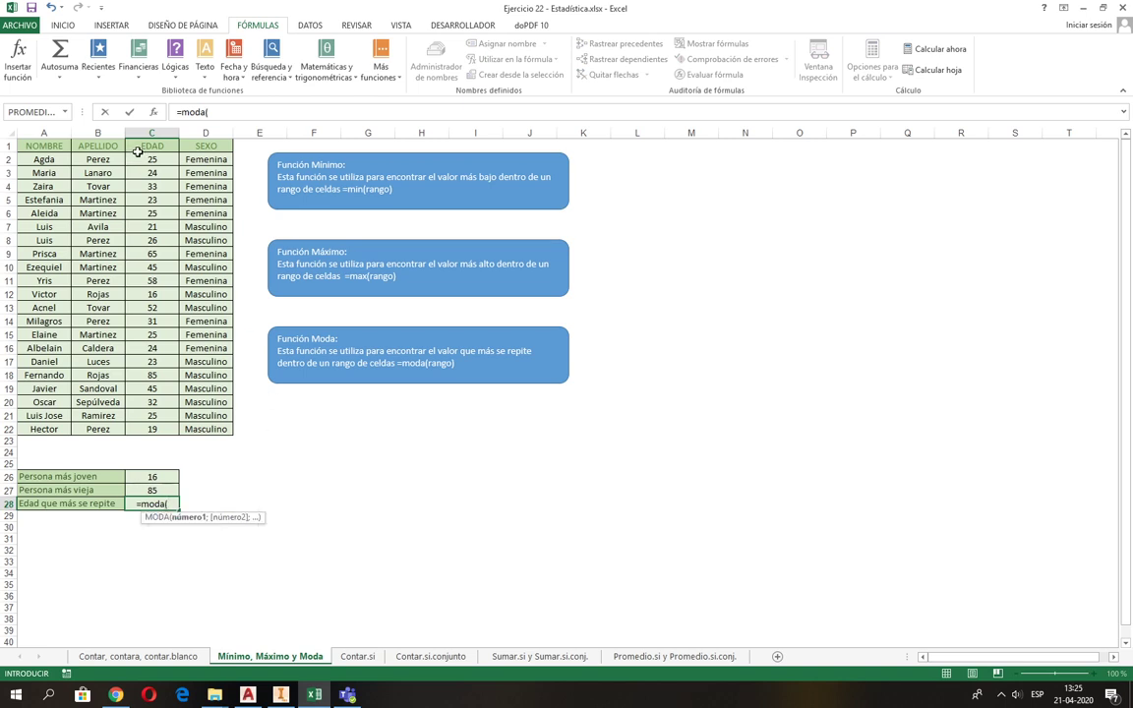
pyautogui.moveTo(139, 157); pyautogui.dragTo(154, 425)
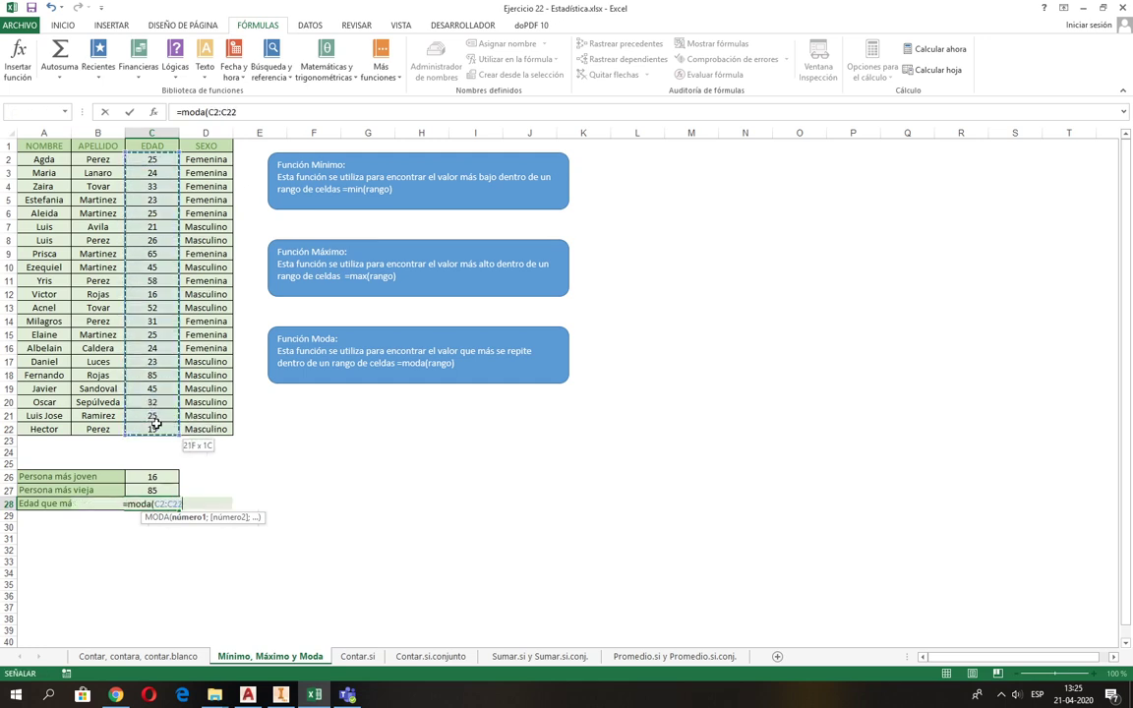
pyautogui.write(')')
pyautogui.press('Return')
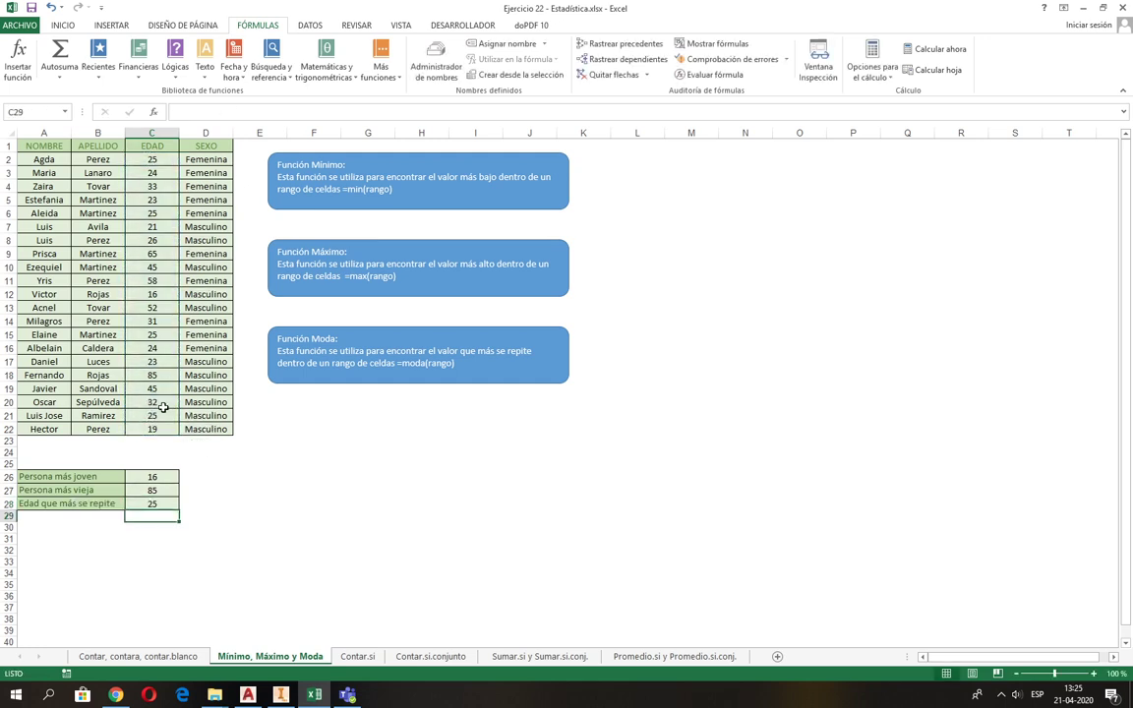
pyautogui.click(160, 505)
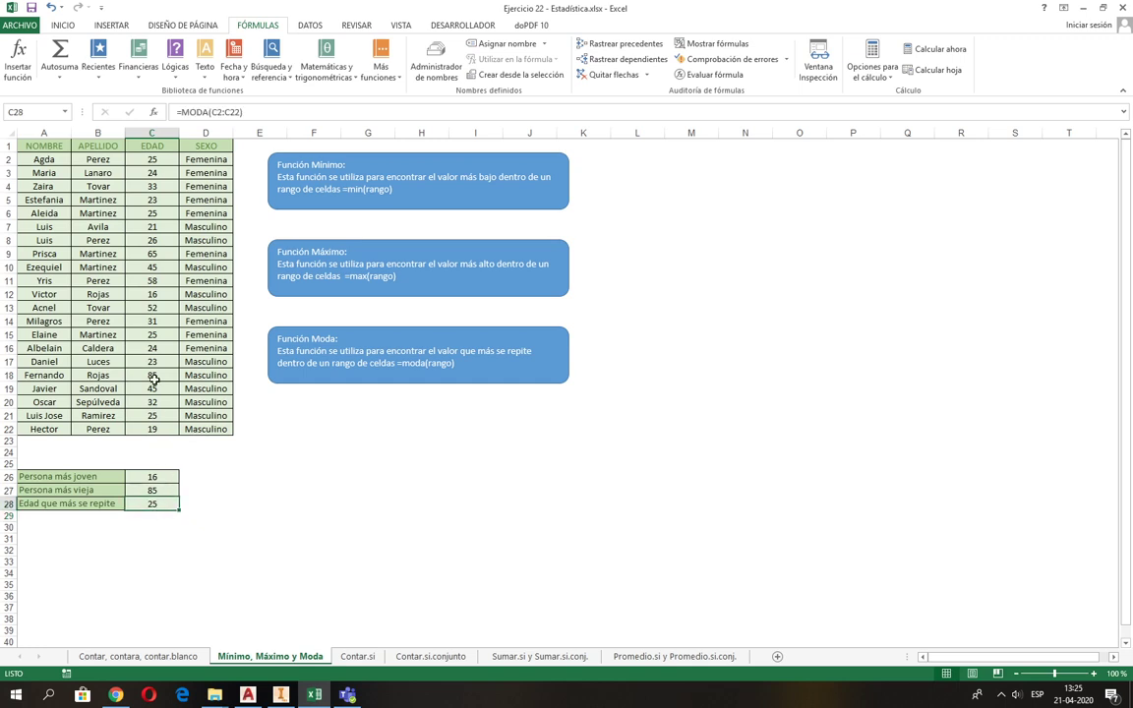
pyautogui.click(165, 164)
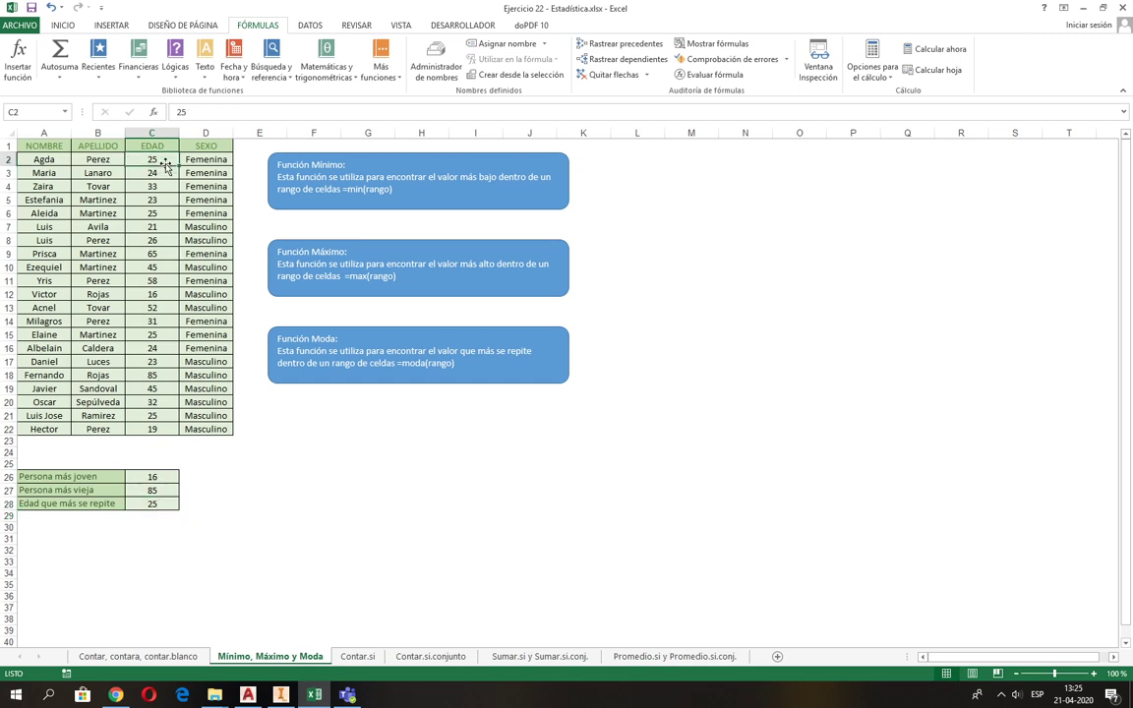
pyautogui.click(154, 211)
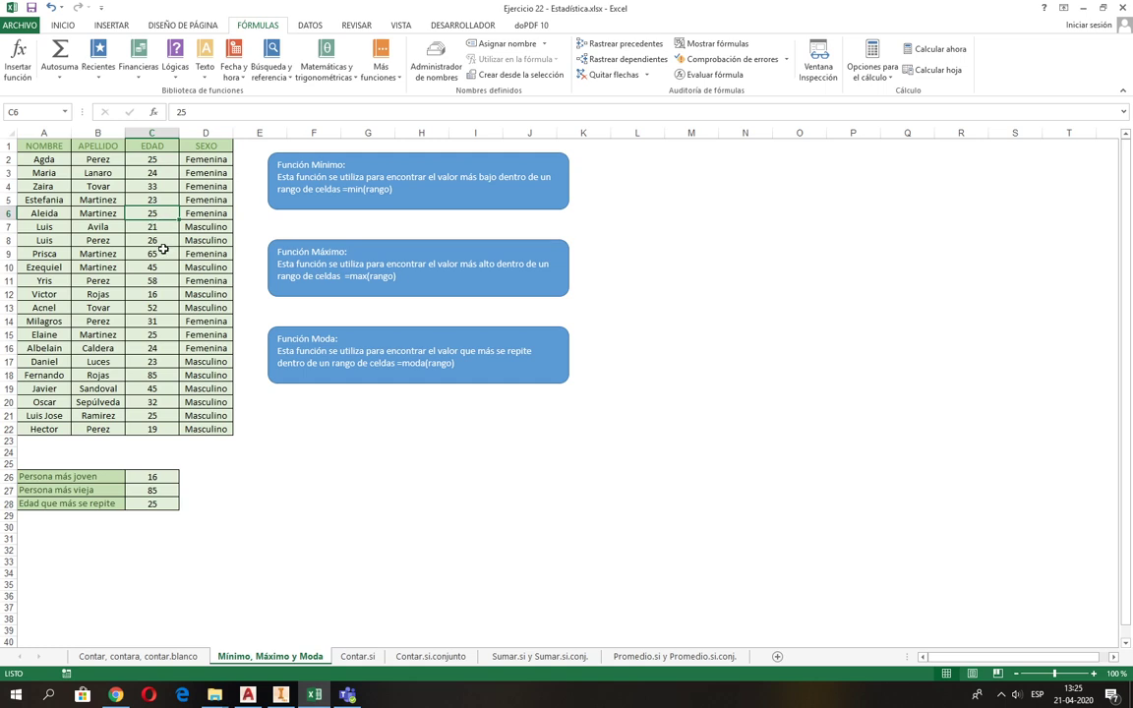
pyautogui.click(161, 335)
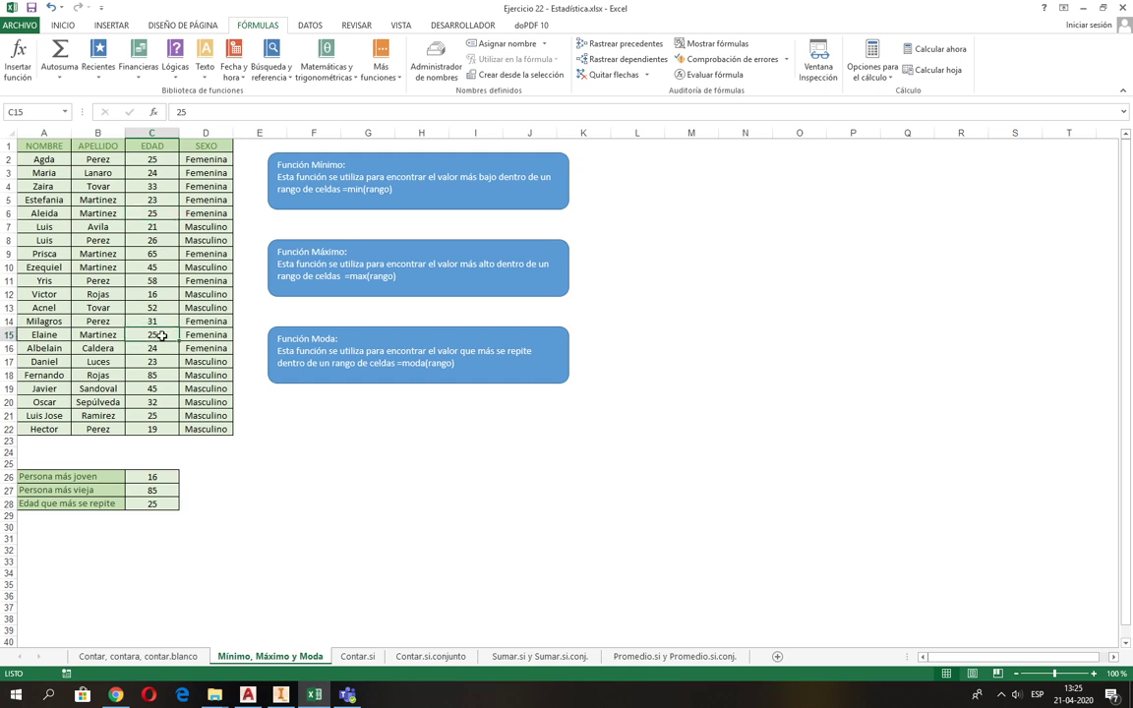
pyautogui.click(156, 416)
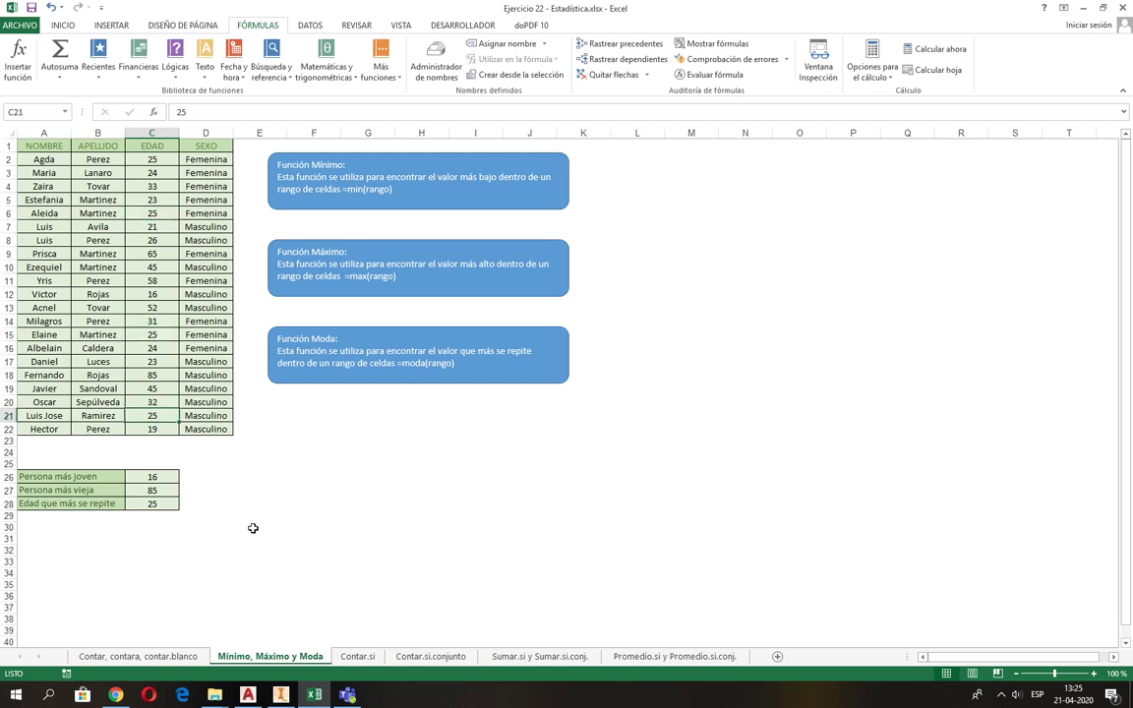
# On the Contar.si sheet, insert the statistical function CONTAR.SI in cell B16 with A3:A13 as its range
pyautogui.click(360, 655)
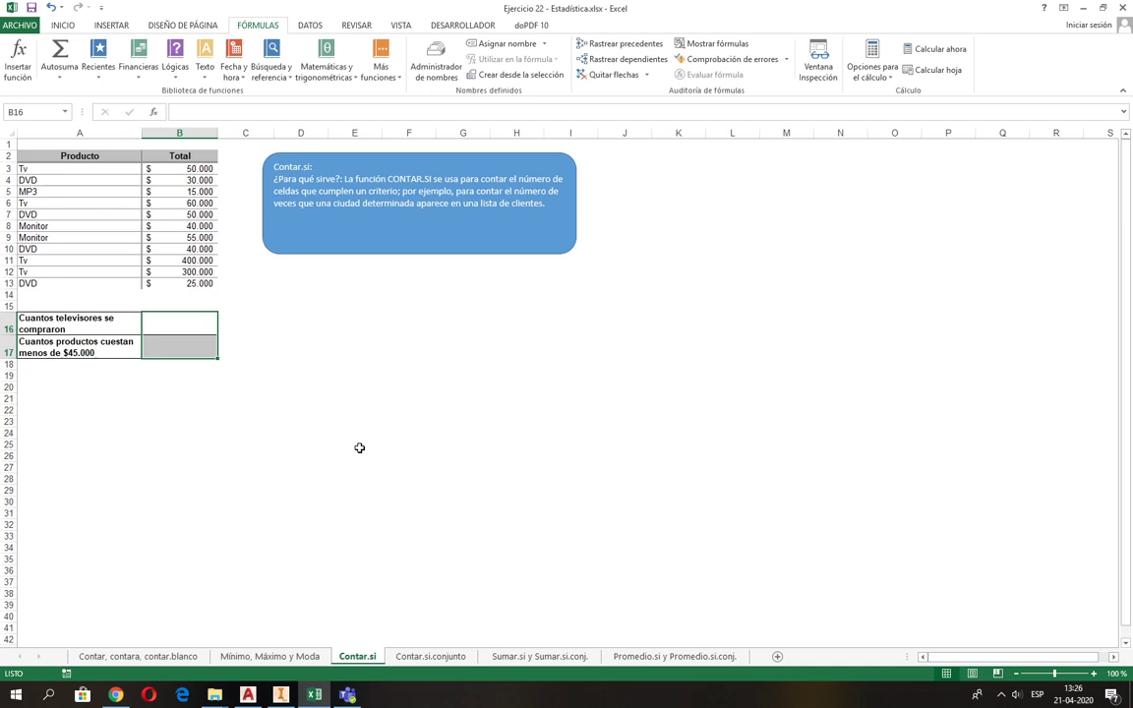
pyautogui.scroll(3, 236, 285)
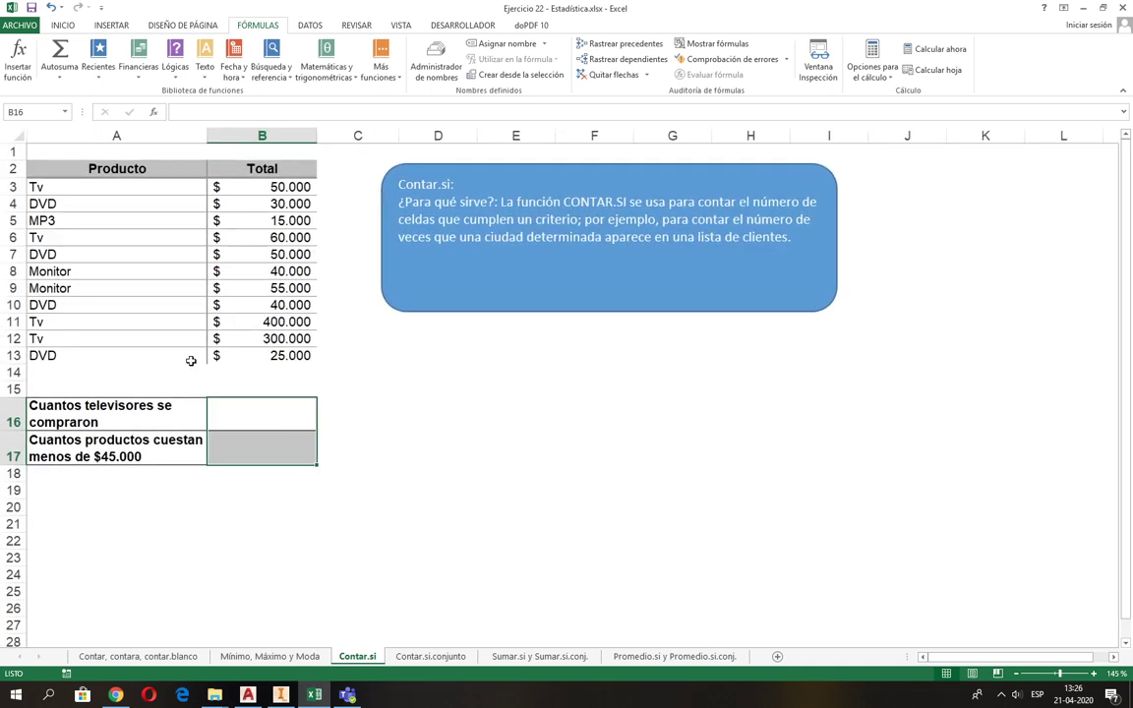
pyautogui.click(248, 418)
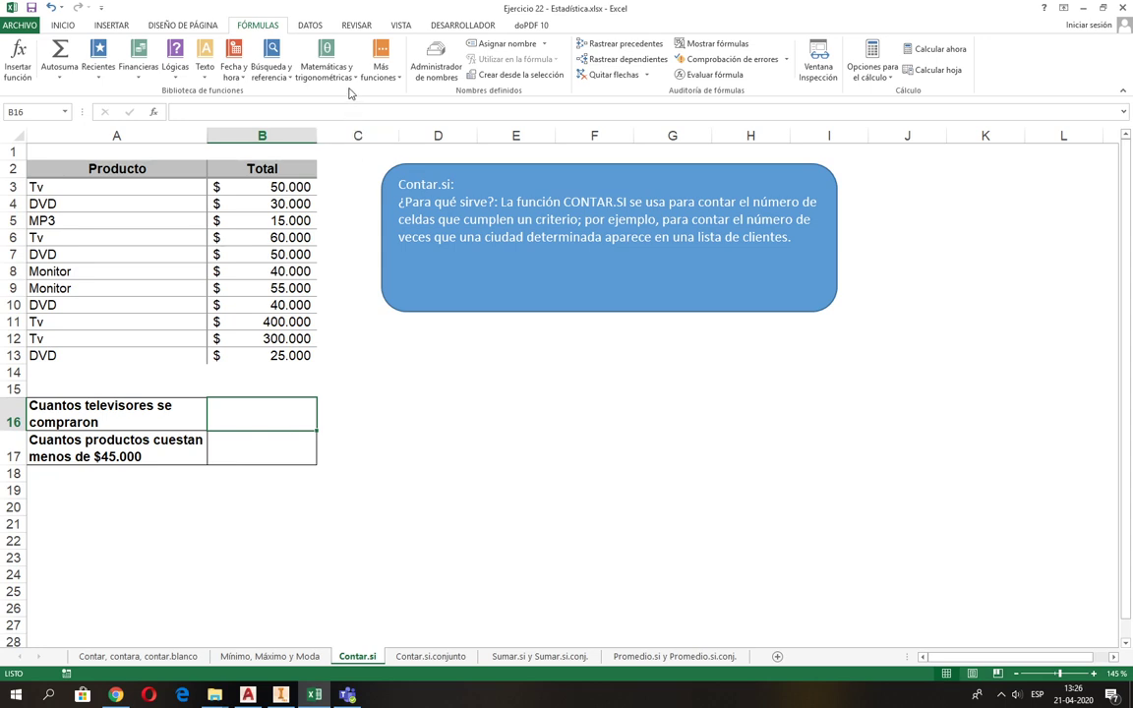
pyautogui.click(383, 64)
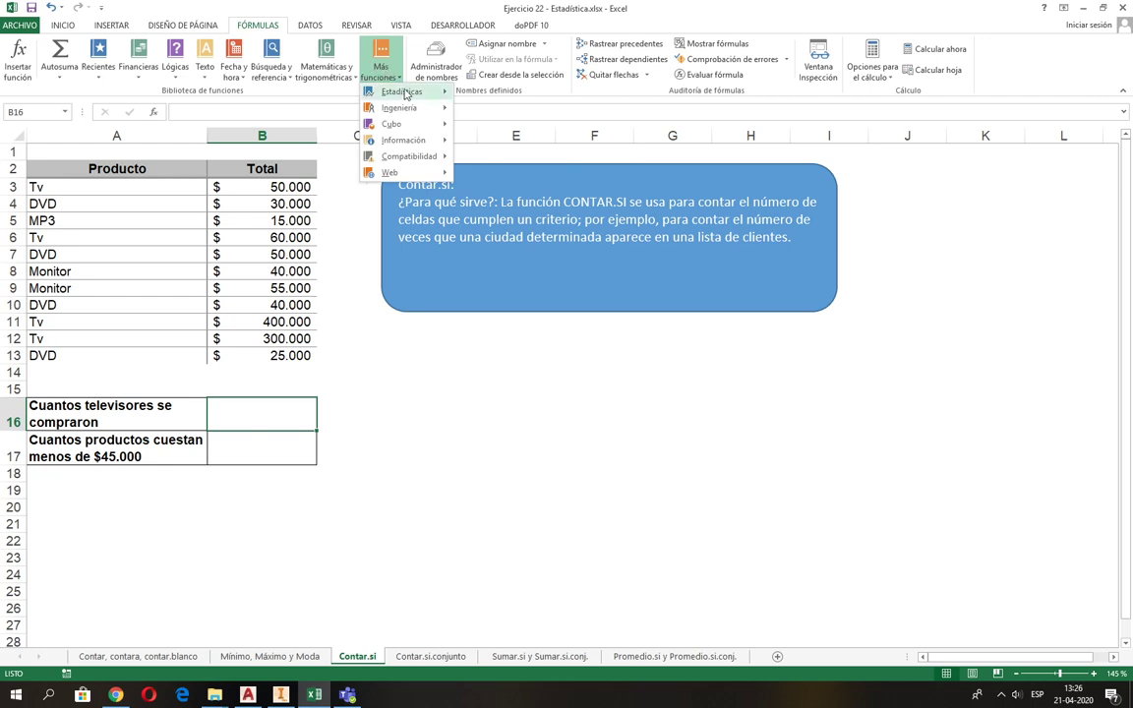
pyautogui.moveTo(395, 94)
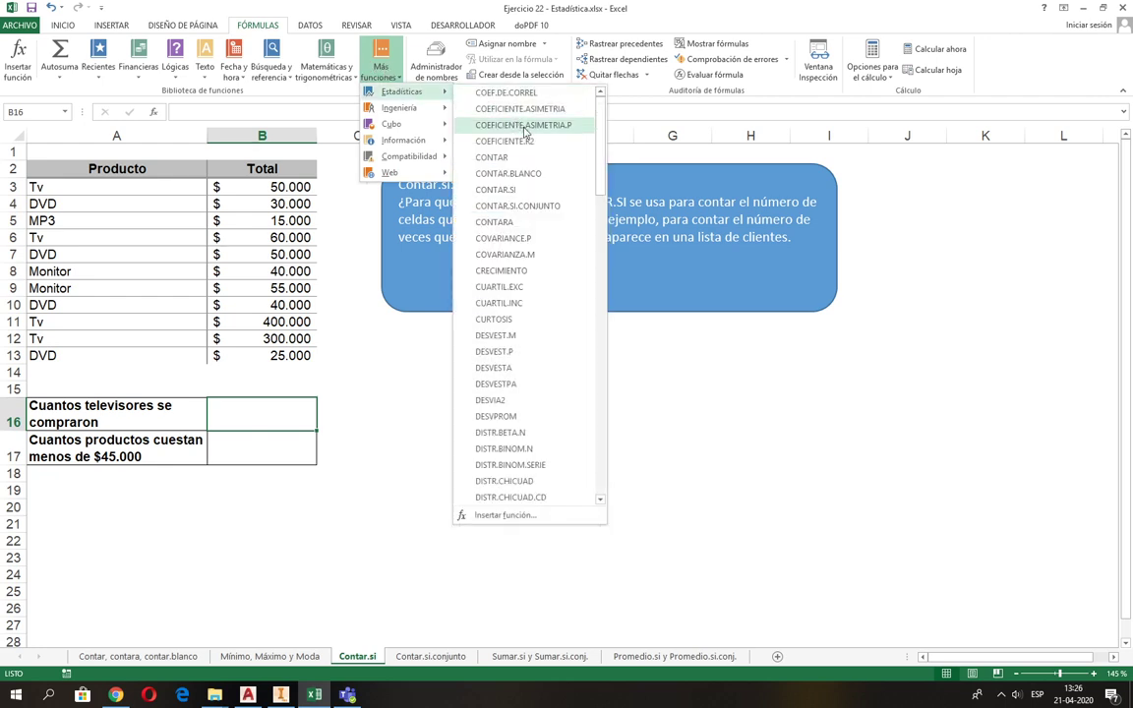
pyautogui.click(543, 190)
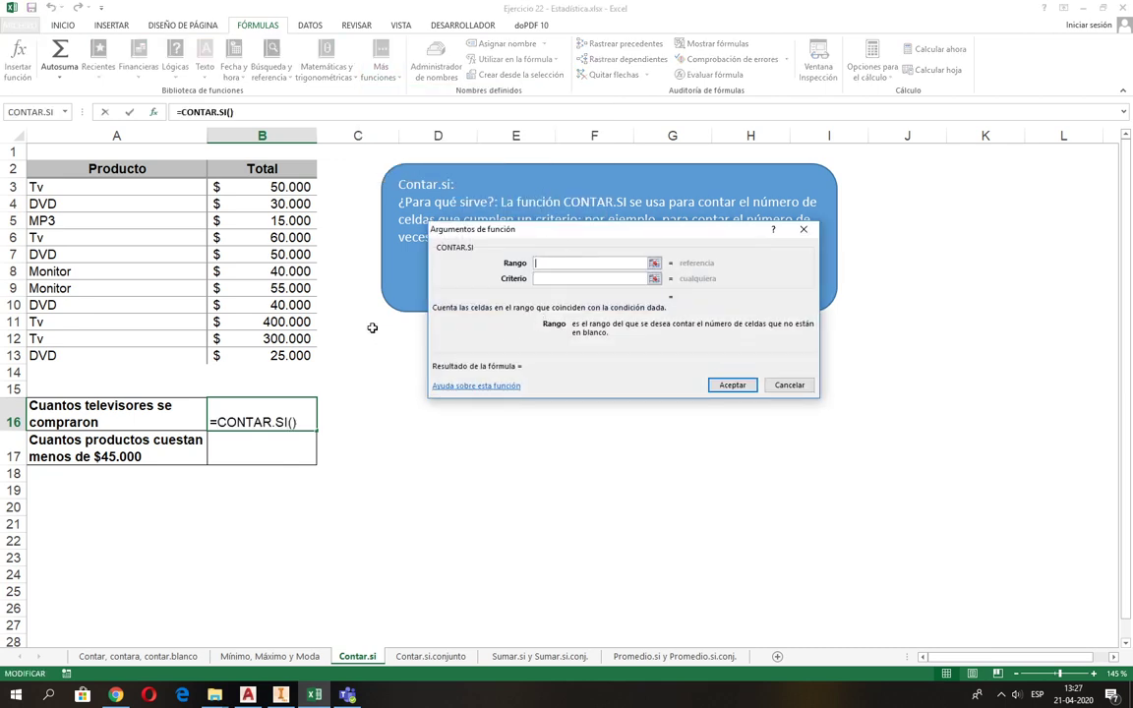
pyautogui.moveTo(95, 184); pyautogui.dragTo(102, 357)
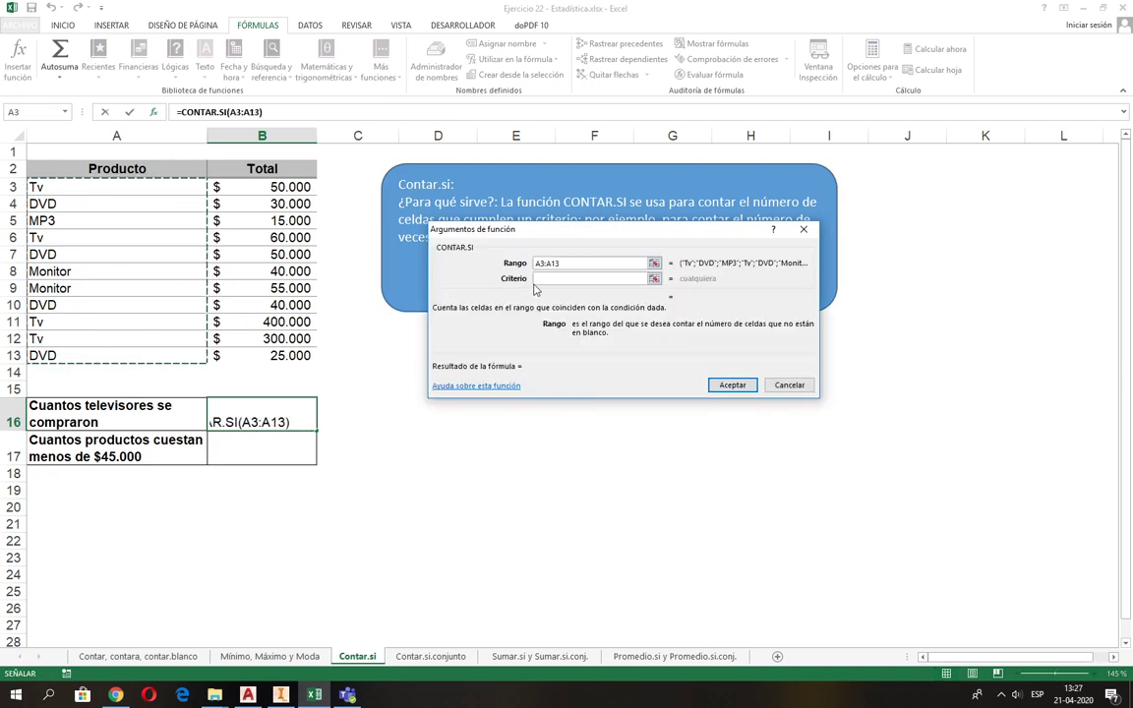
# Set the CONTAR.SI criterion to "tv" to count the televisions bought, and check the Tv entries in the product list
pyautogui.click(536, 280)
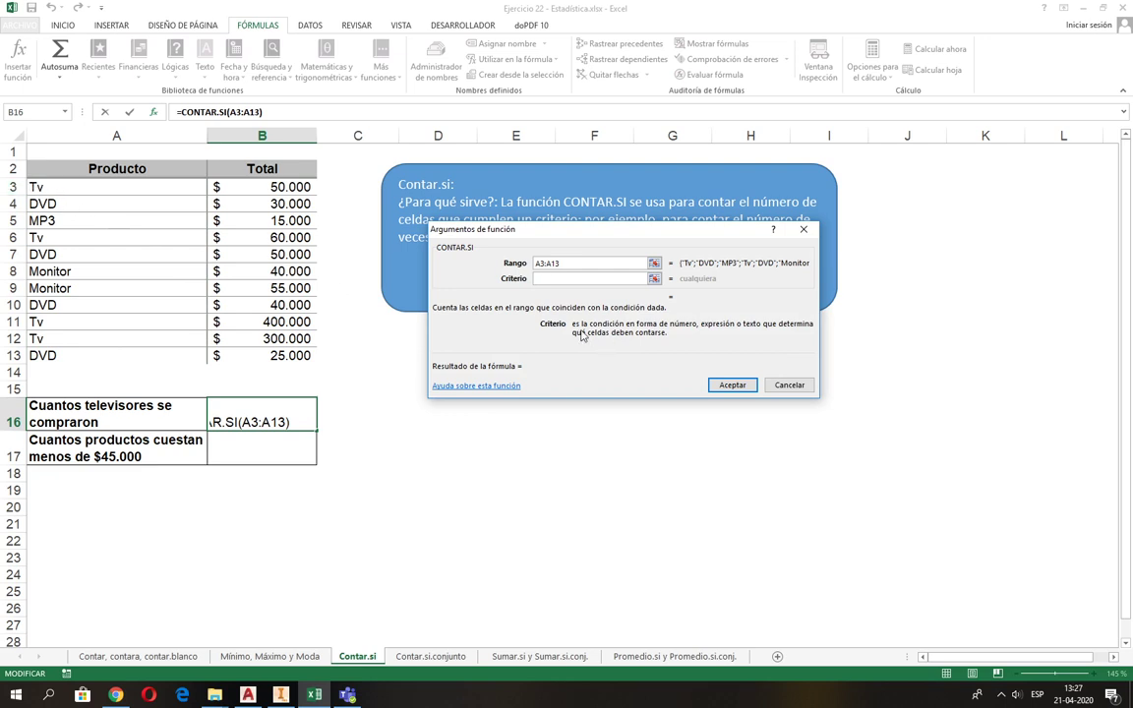
pyautogui.write('=')
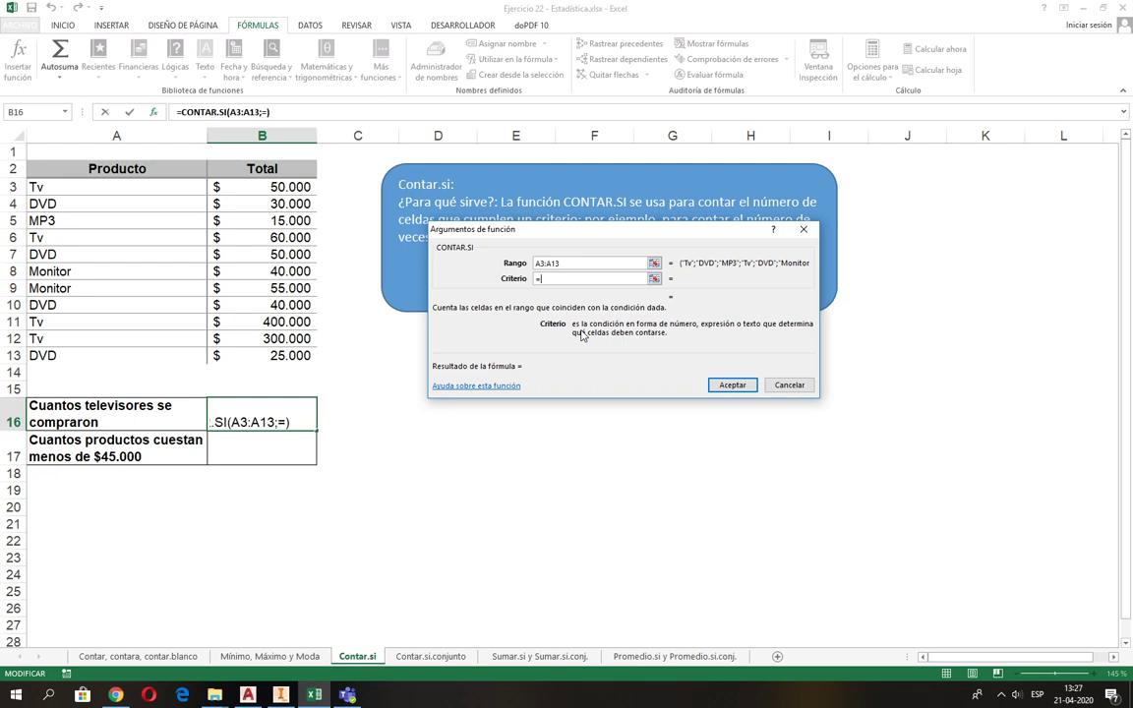
pyautogui.write('tv')
pyautogui.press('BackSpace')
pyautogui.press('BackSpace')
pyautogui.press('BackSpace')
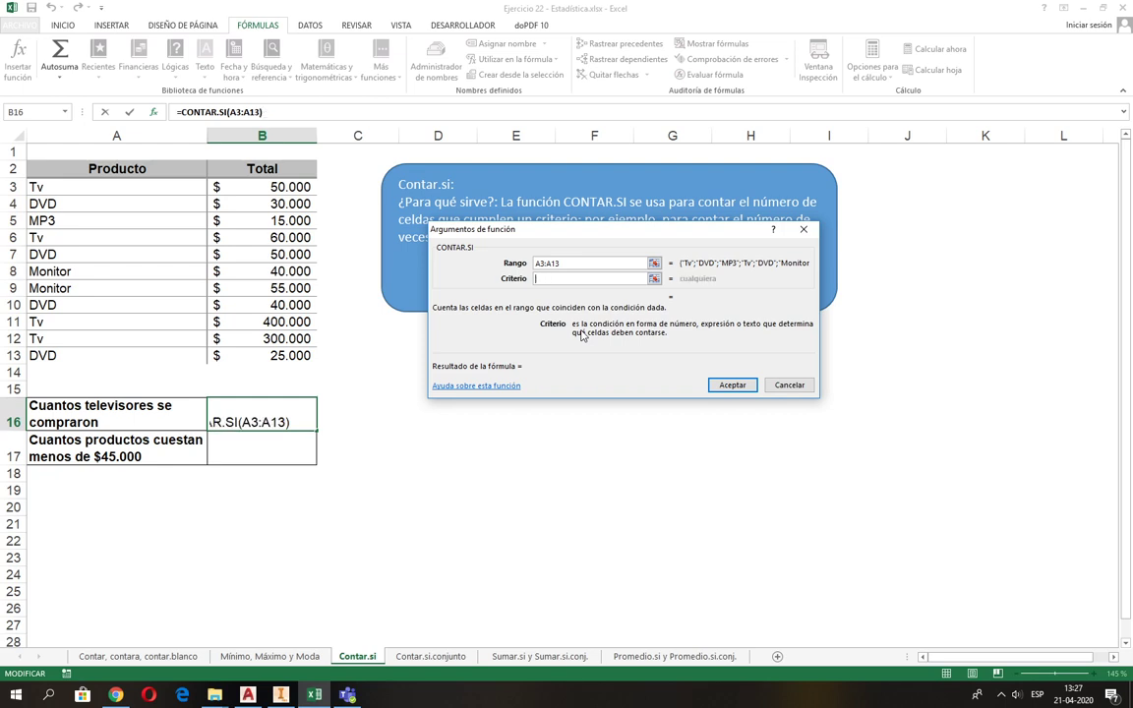
pyautogui.write('tv')
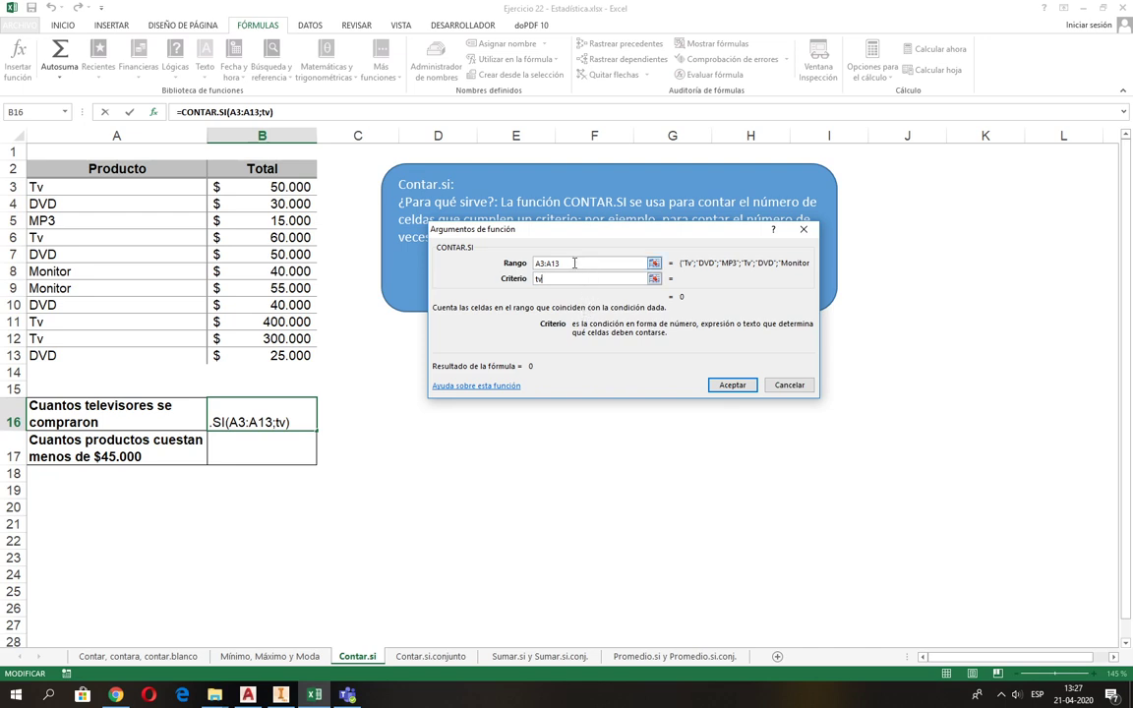
pyautogui.click(574, 263)
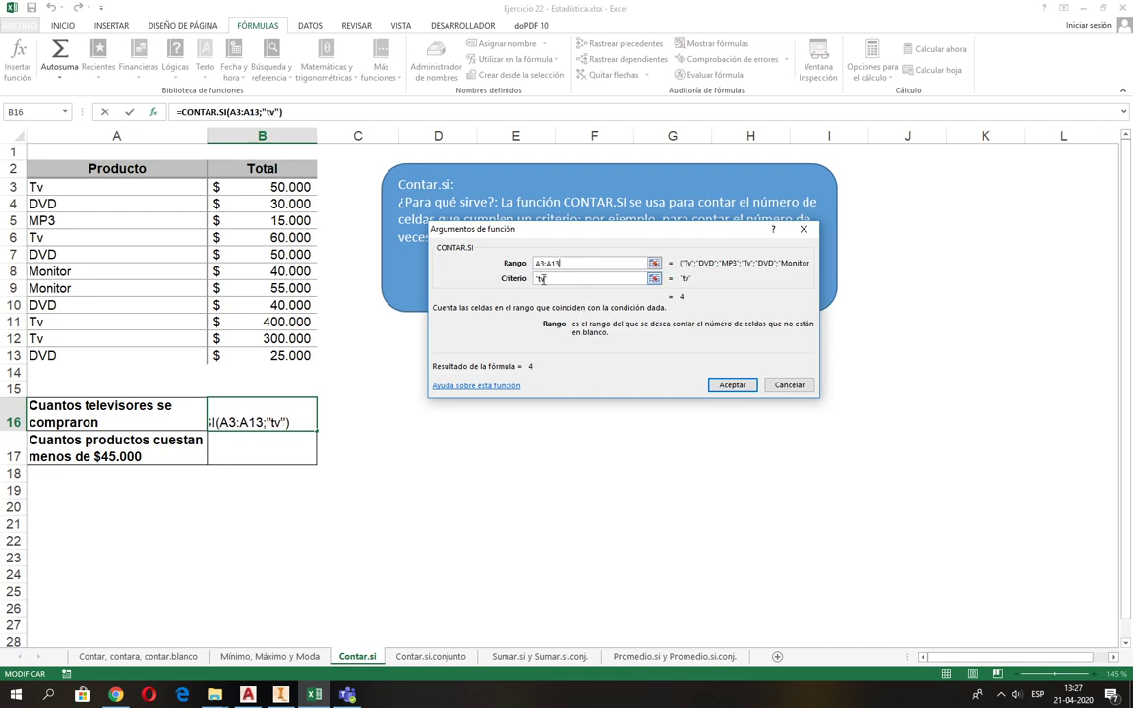
pyautogui.click(733, 385)
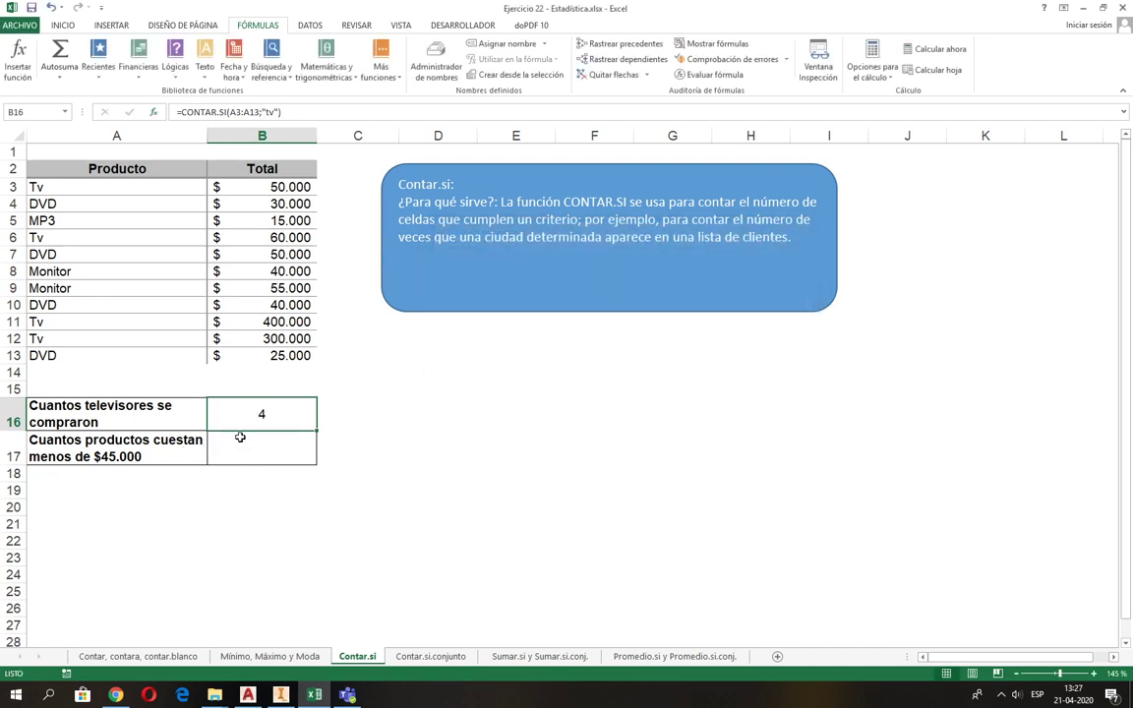
pyautogui.click(43, 187)
pyautogui.click(61, 237)
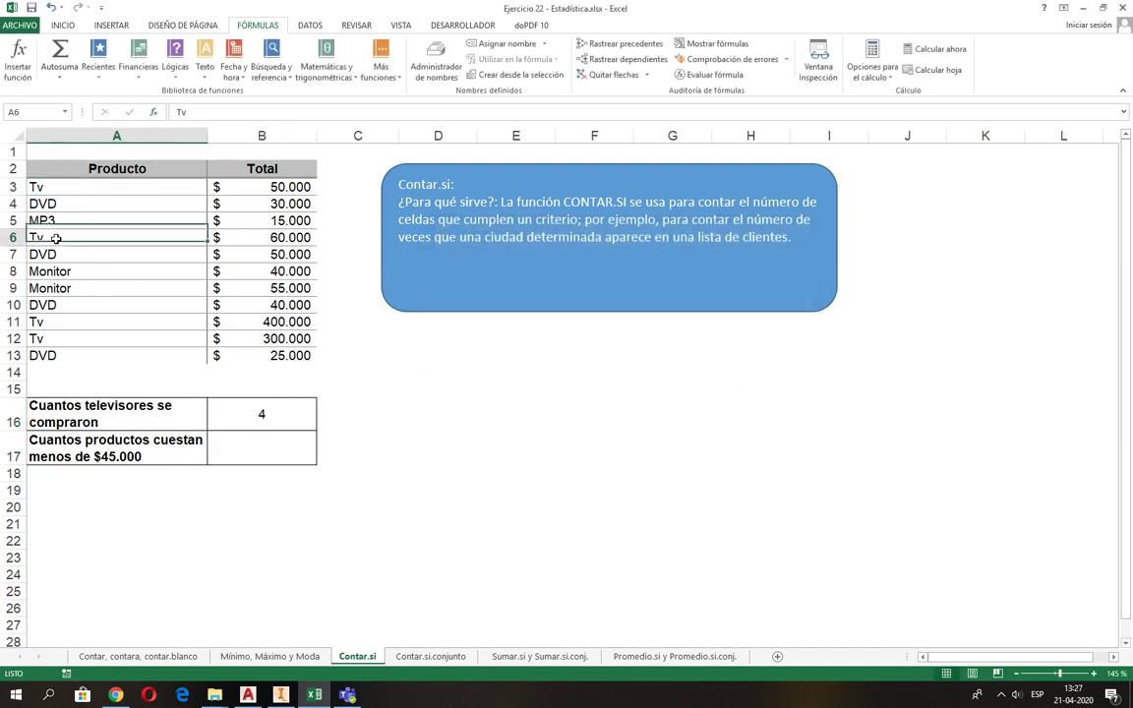
pyautogui.click(43, 321)
pyautogui.click(44, 338)
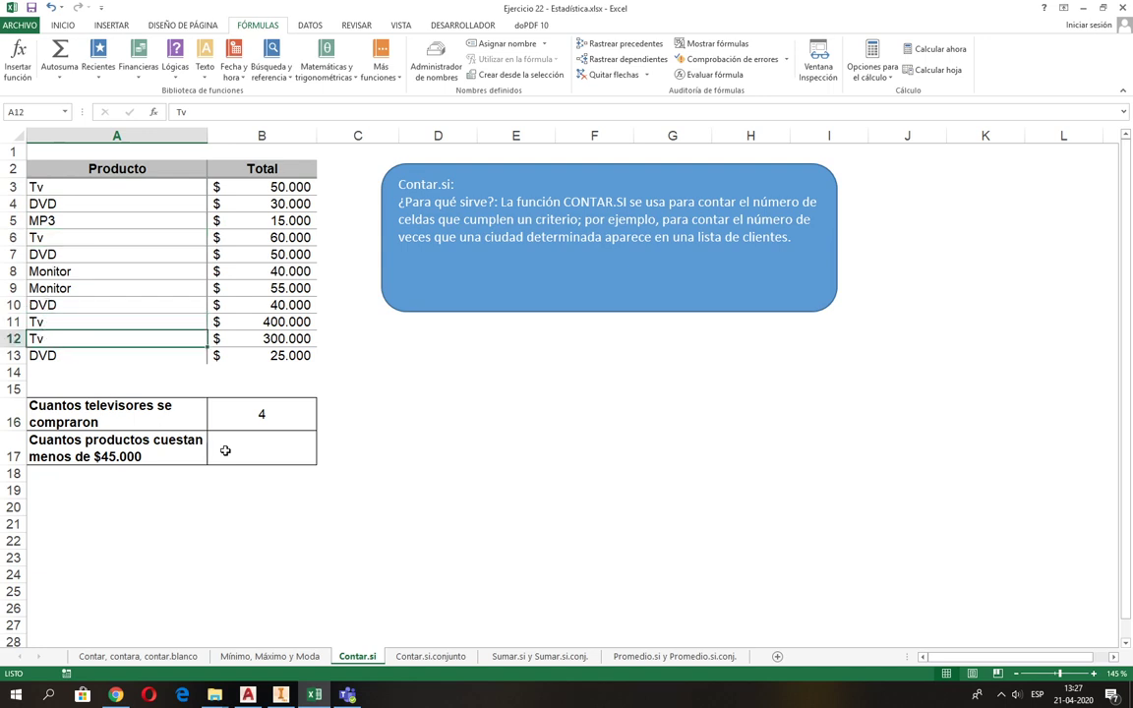
# Enter =CONTAR.SI(B3:B13;"<45000") in cell B17 to count the products costing less than $45.000
pyautogui.click(251, 453)
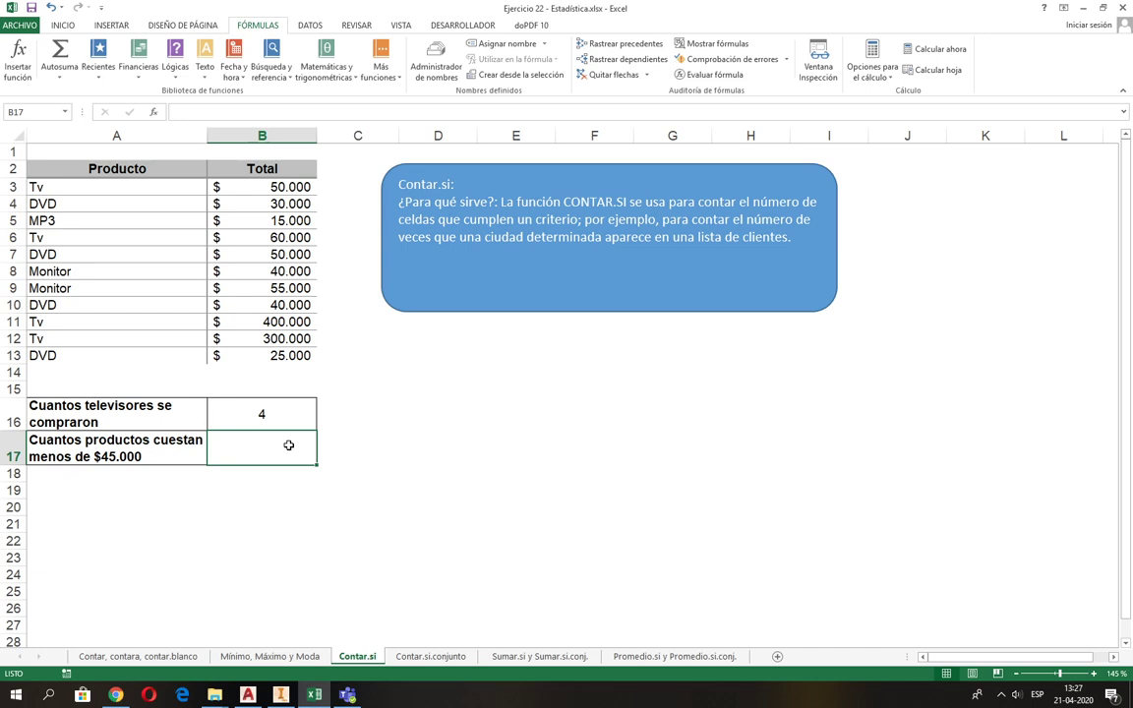
pyautogui.write('=c')
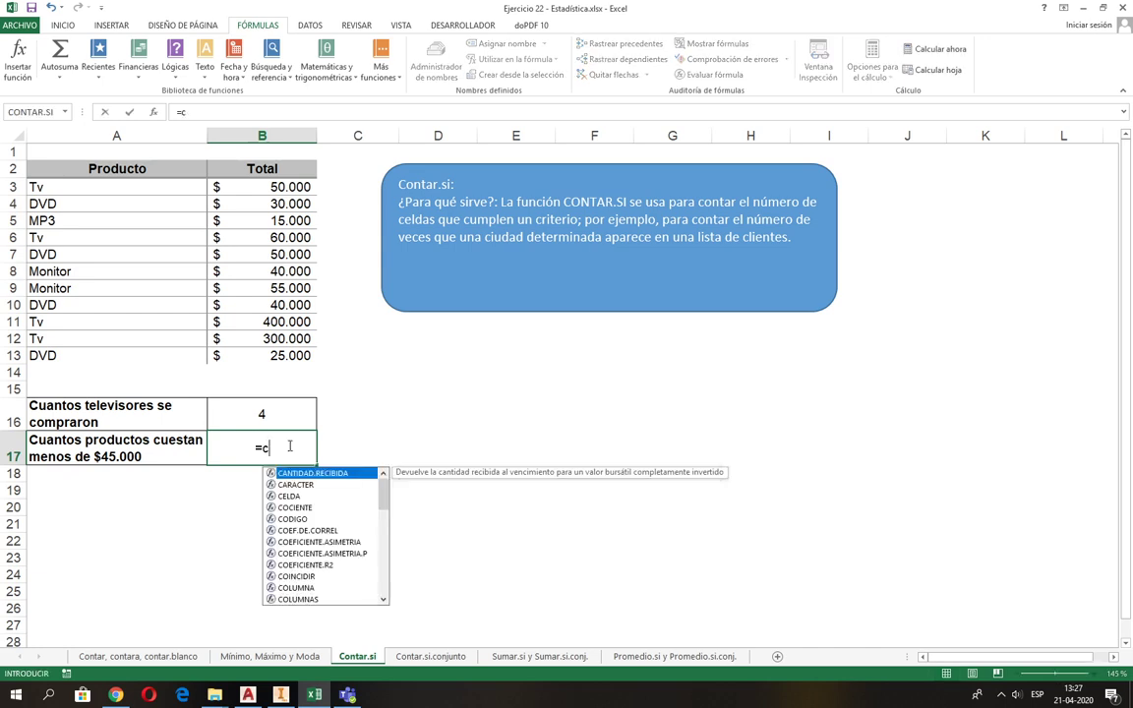
pyautogui.write('ontar.si(')
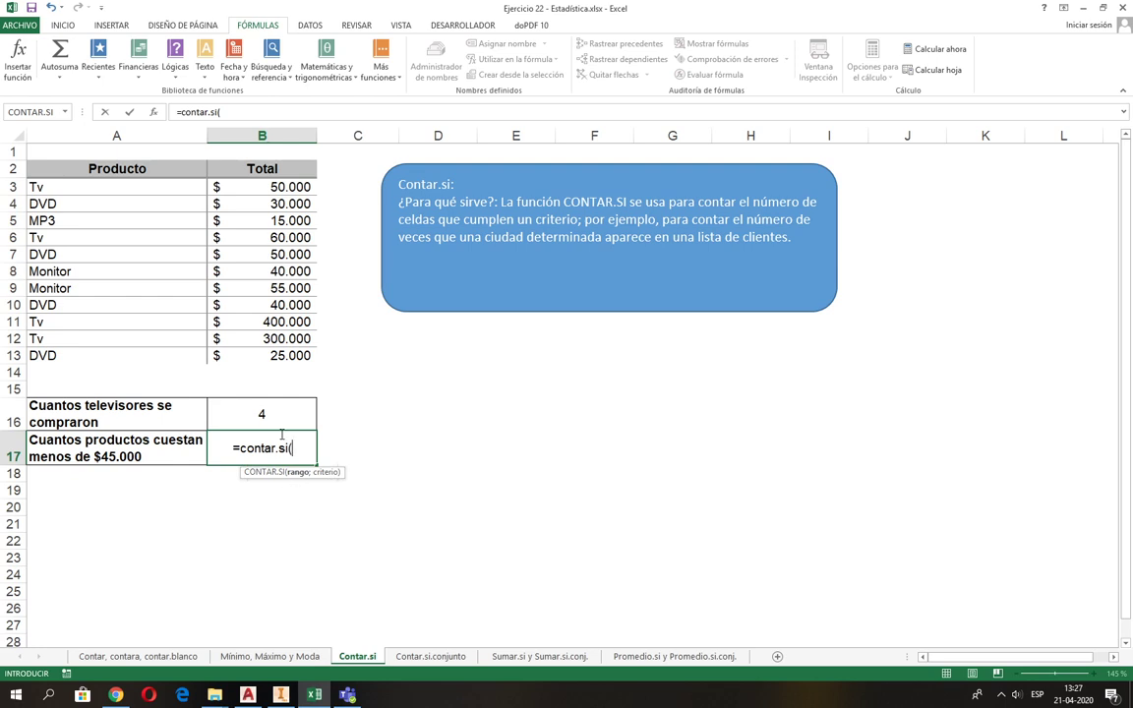
pyautogui.moveTo(265, 189); pyautogui.dragTo(256, 353)
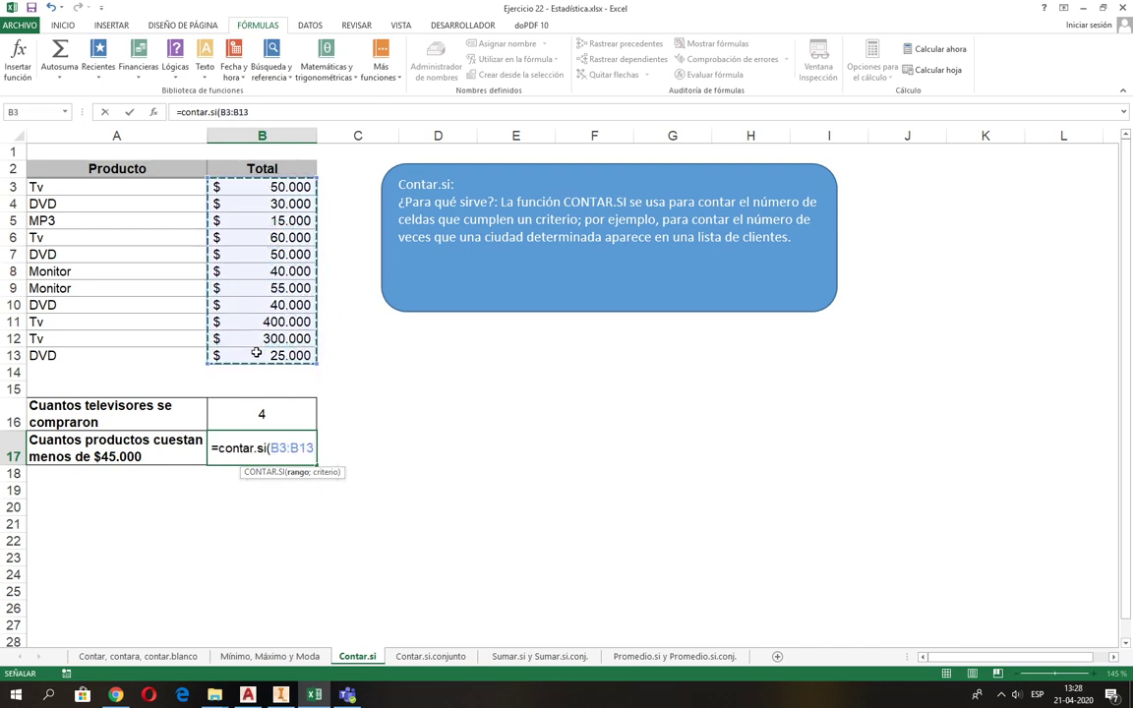
pyautogui.write(';')
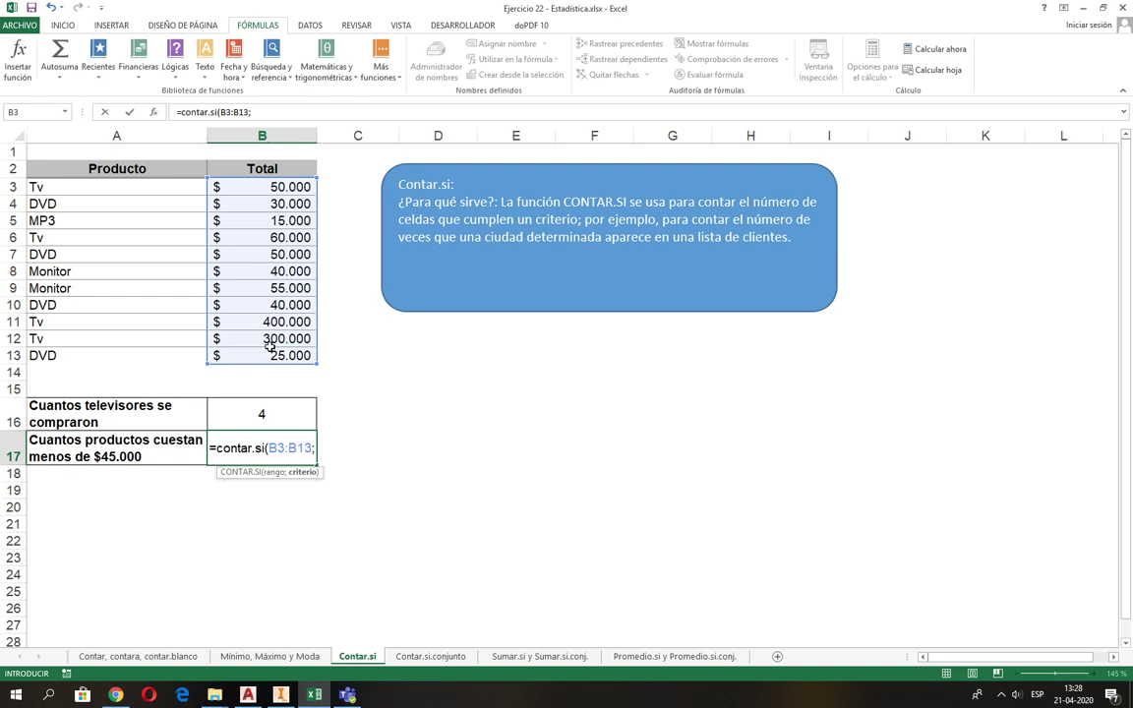
pyautogui.write('"')
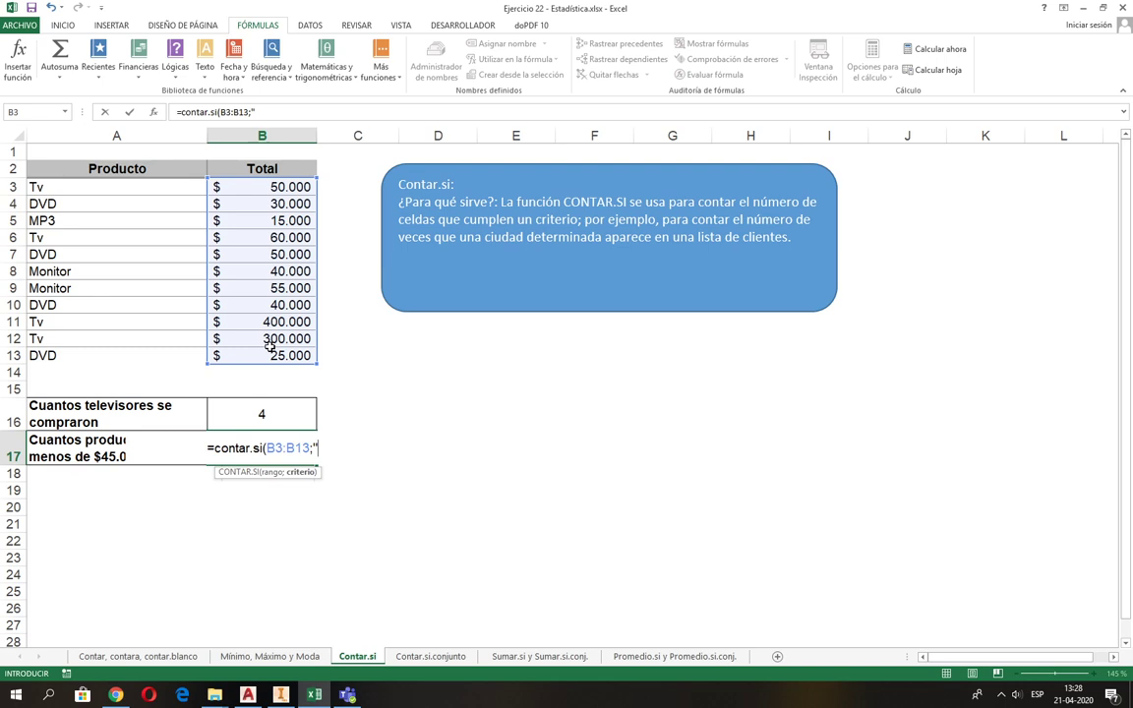
pyautogui.write('<')
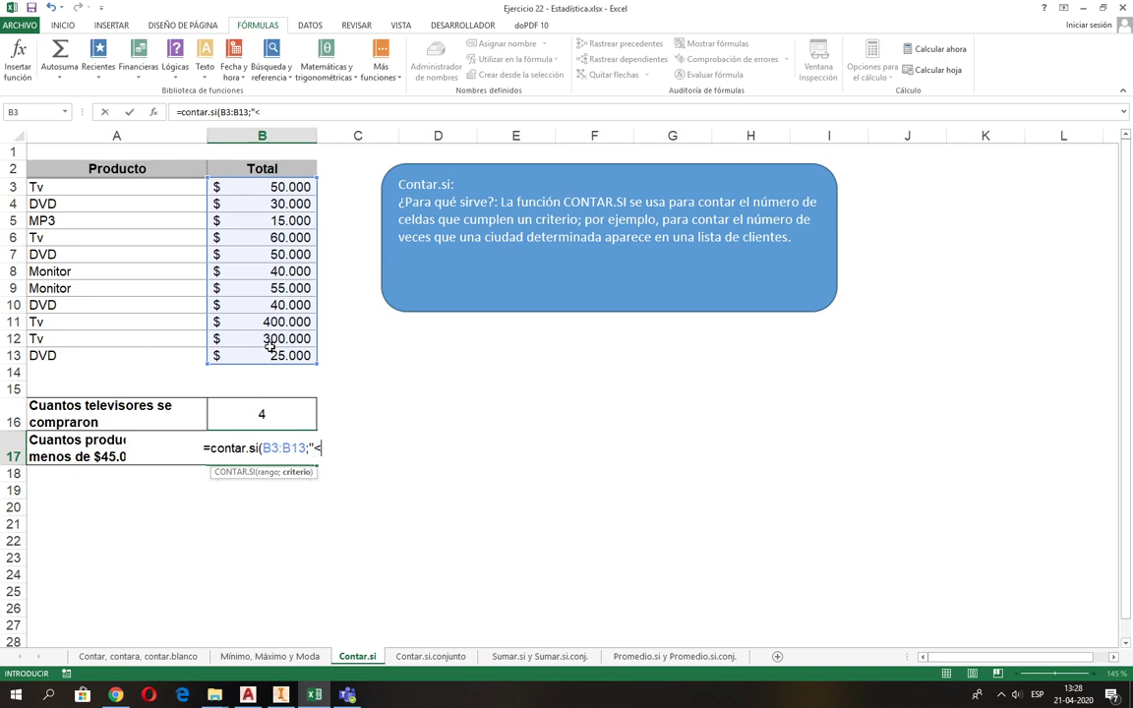
pyautogui.write('45000')
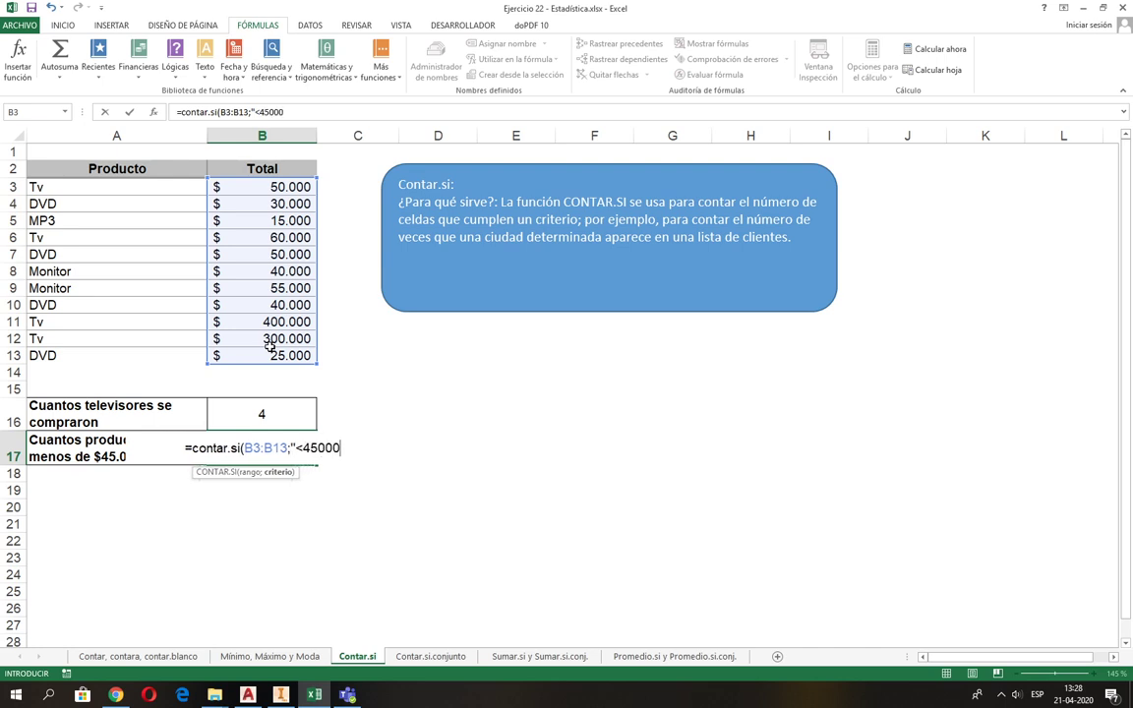
pyautogui.write('")')
pyautogui.press('Return')
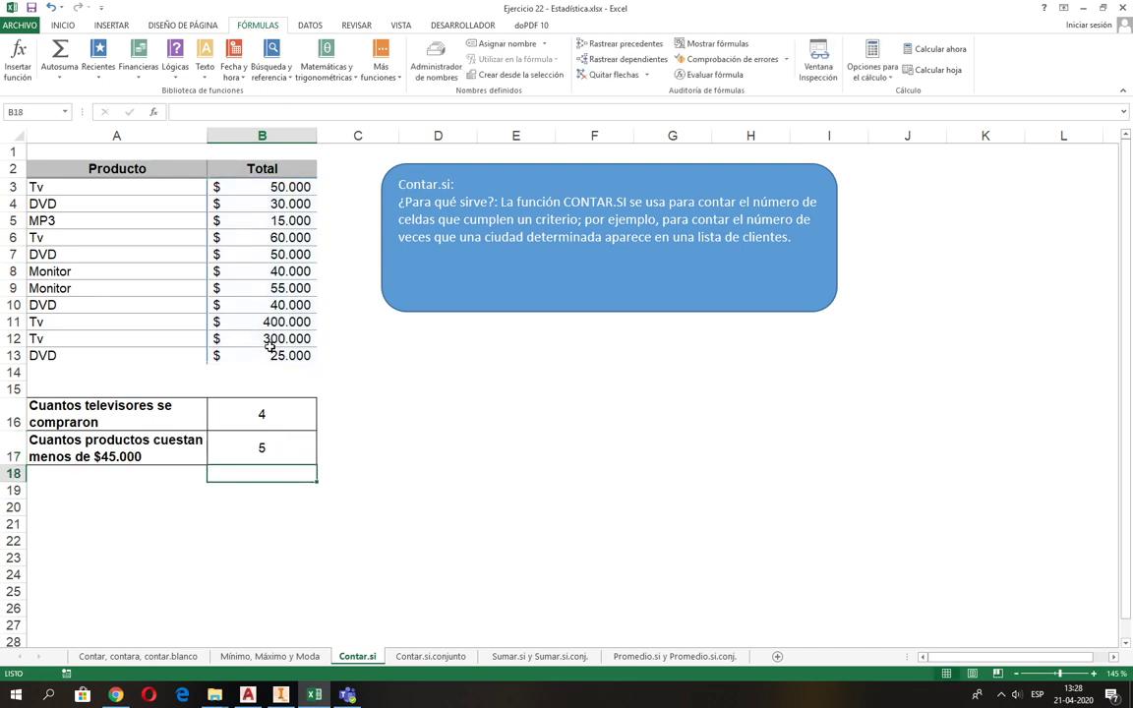
# Check the formula in B17 against the Total column entries that are below $45.000
pyautogui.click(268, 452)
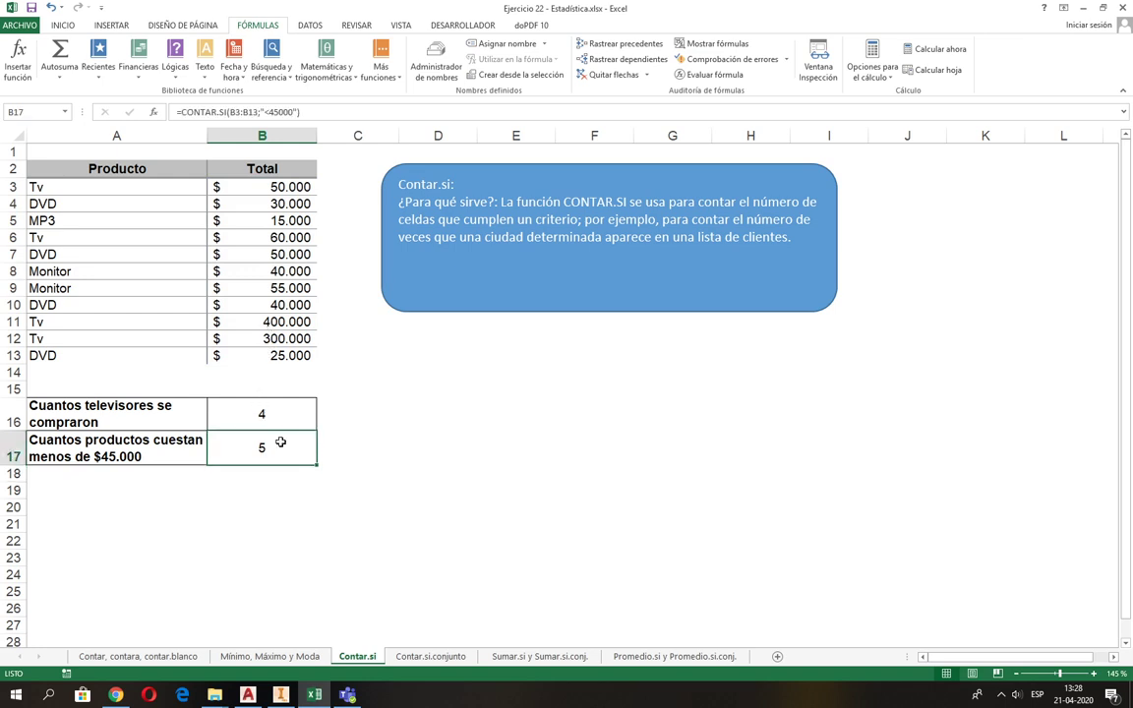
pyautogui.click(284, 203)
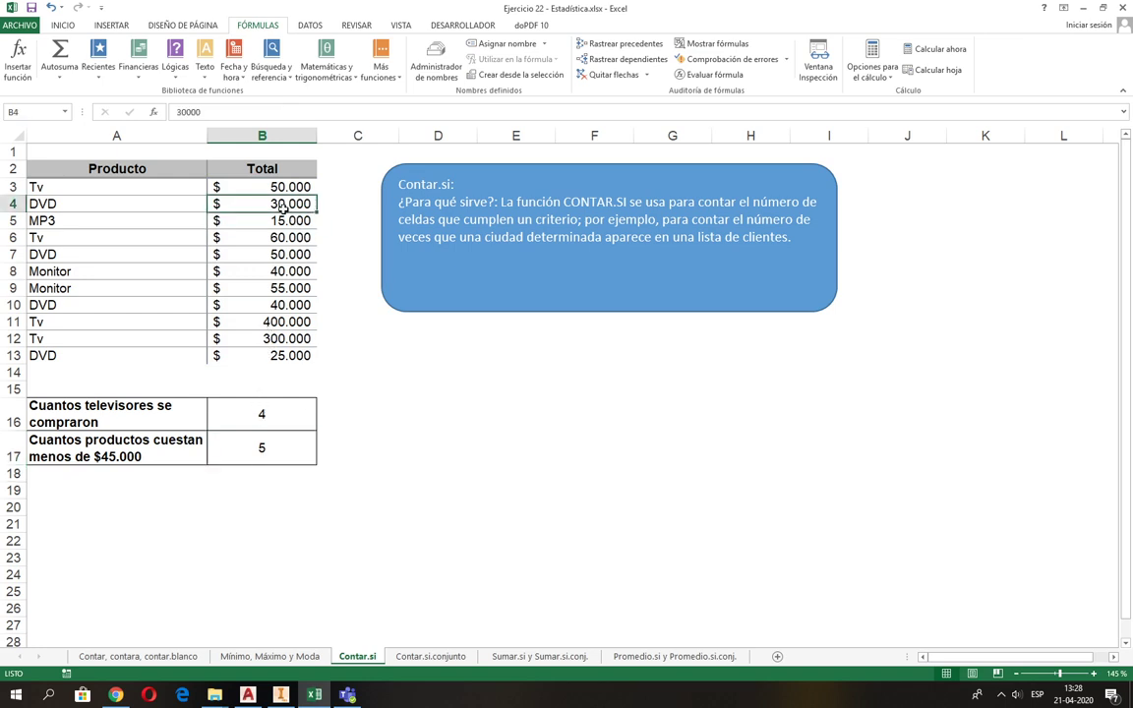
pyautogui.click(283, 219)
pyautogui.click(283, 270)
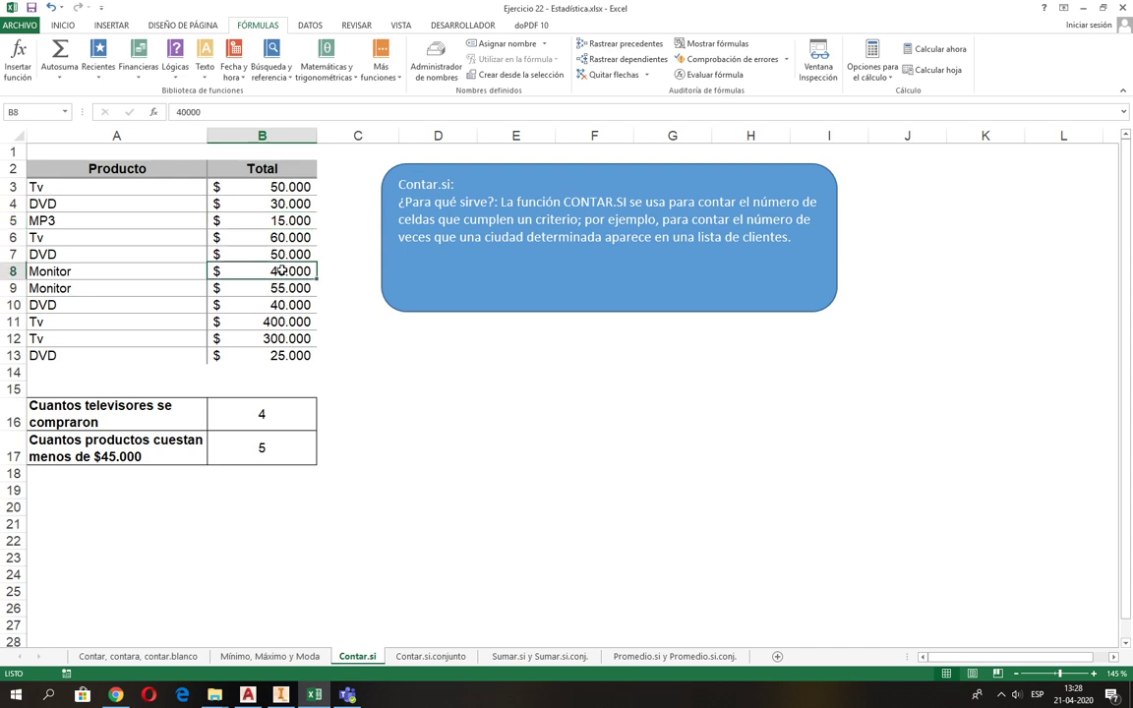
pyautogui.click(285, 305)
pyautogui.click(290, 356)
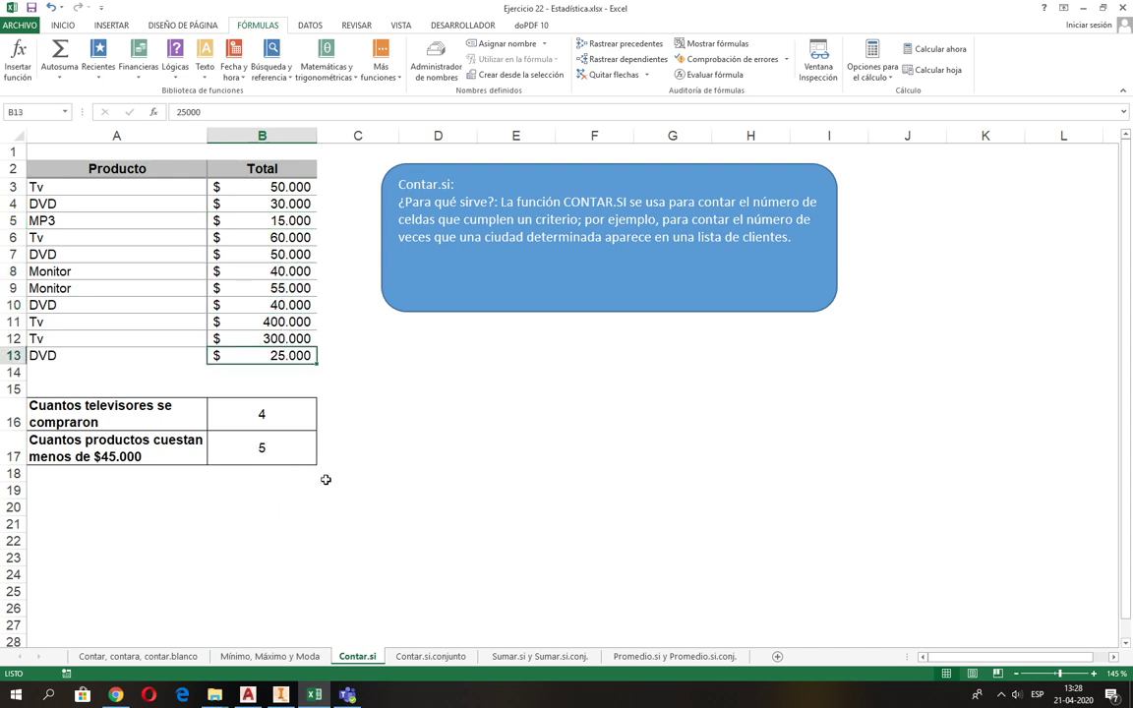
# Open the Contar.si.conjunto sheet and examine the Confirmados table, including its guest cells and the adult Total formula
pyautogui.click(433, 656)
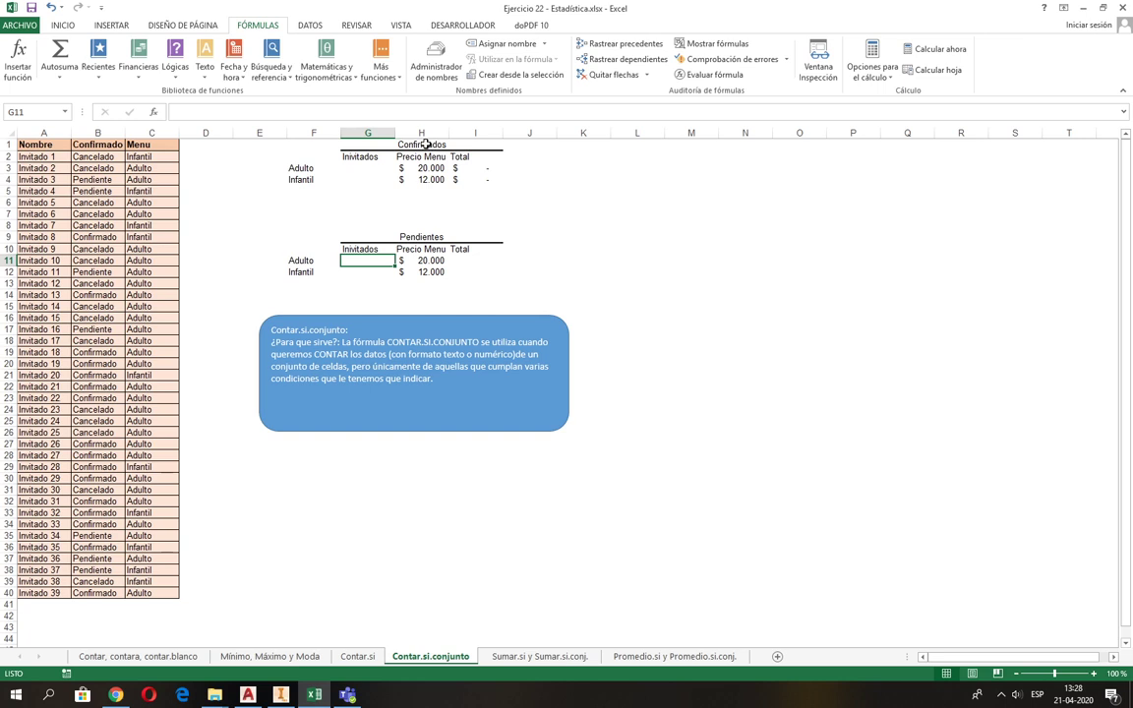
pyautogui.click(360, 171)
pyautogui.click(358, 180)
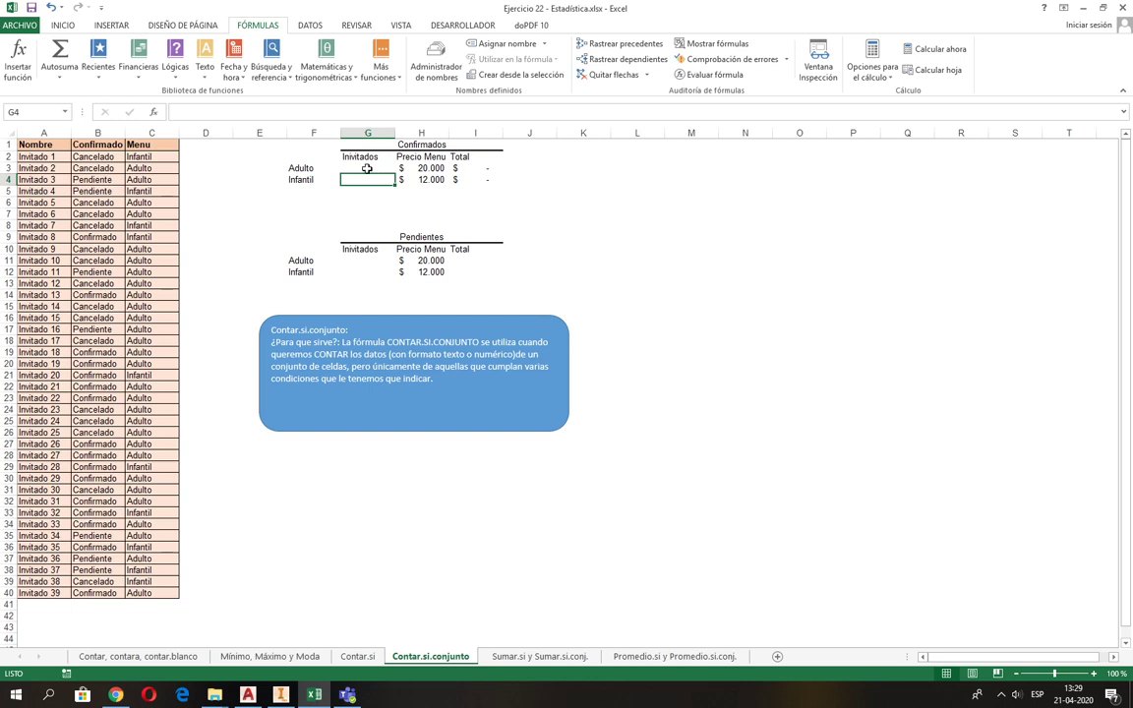
pyautogui.click(413, 144)
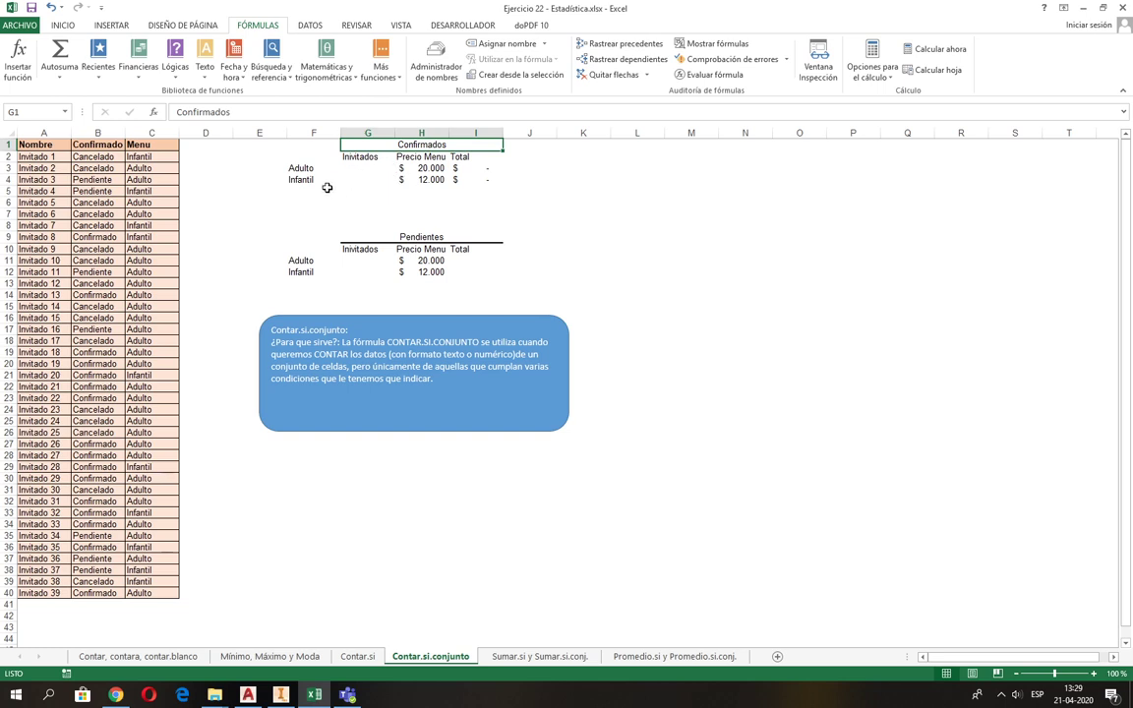
pyautogui.click(482, 172)
pyautogui.doubleClick(482, 169)
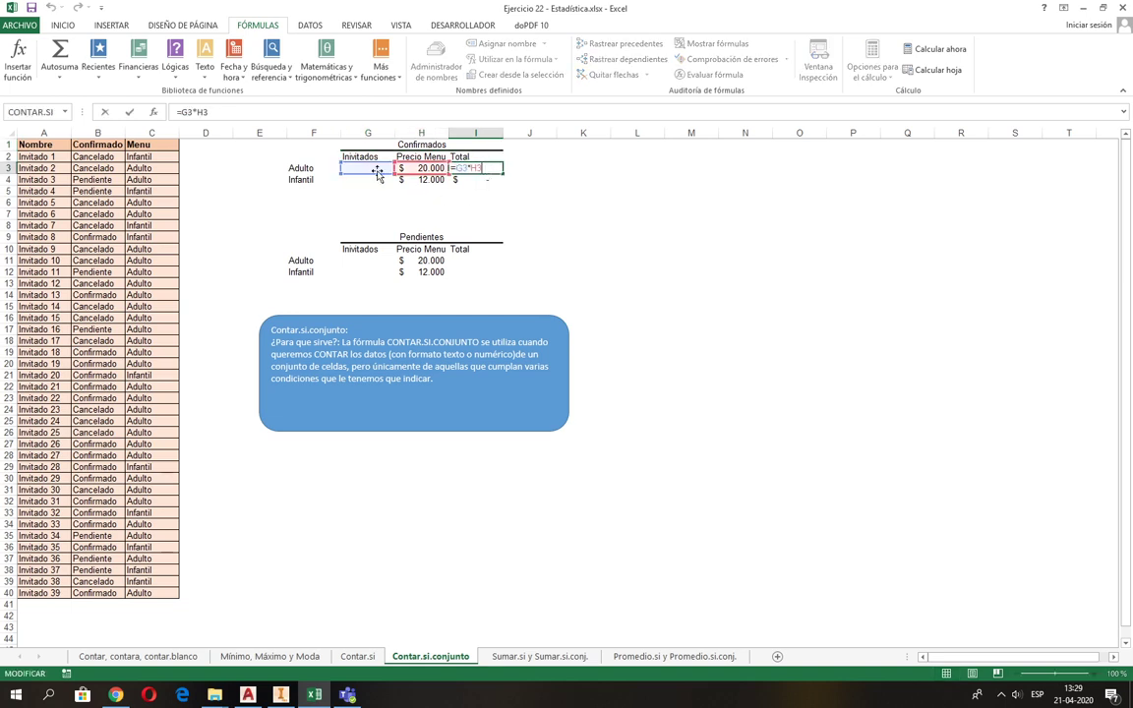
pyautogui.press('Escape')
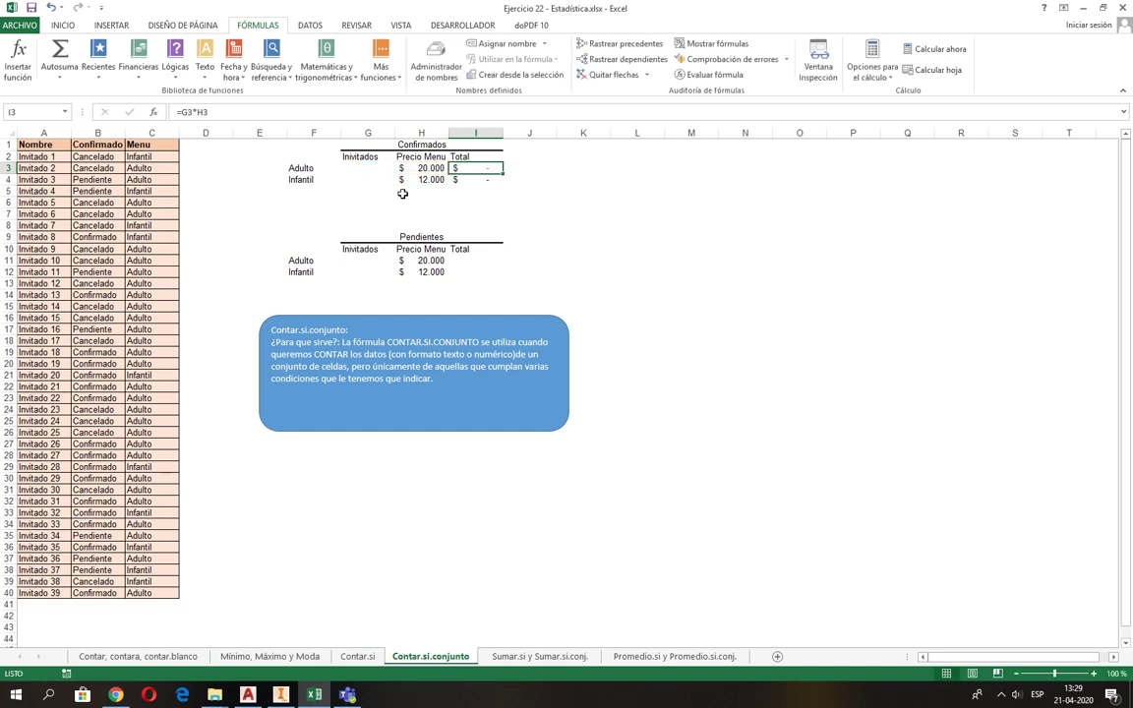
# Insert the statistical function CONTAR.SI.CONJUNTO in cell G3 with B2:B40 as the first criteria range and "confirmado" as its criterion
pyautogui.click(372, 170)
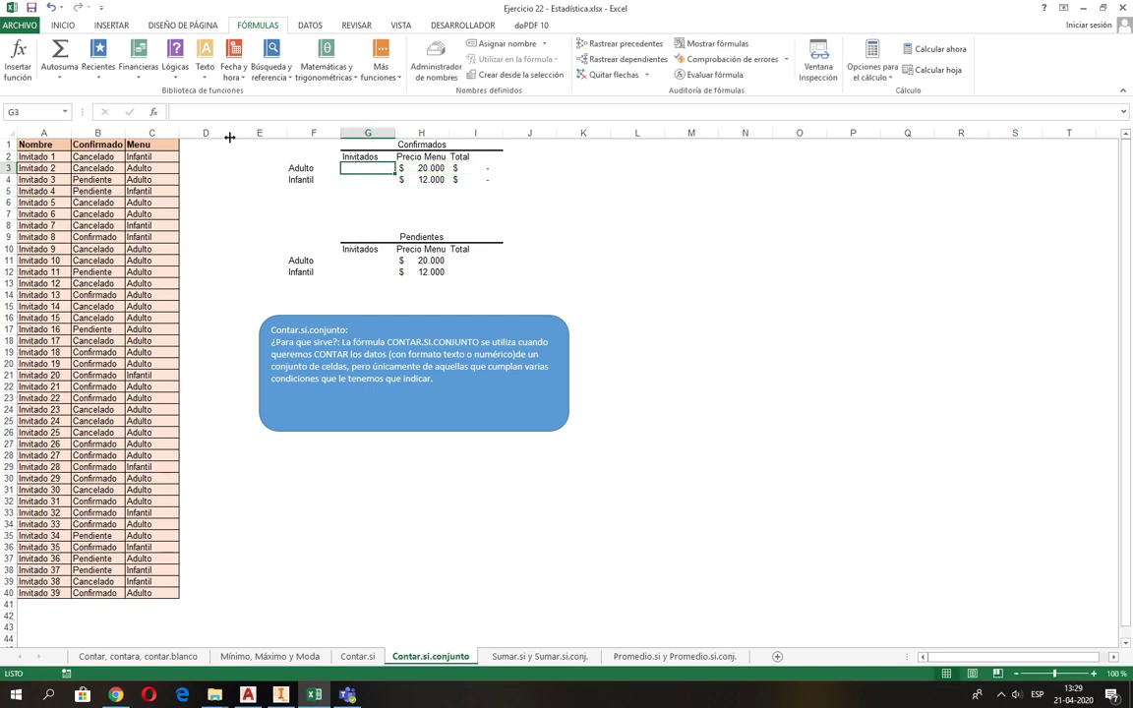
pyautogui.click(380, 78)
pyautogui.moveTo(387, 92)
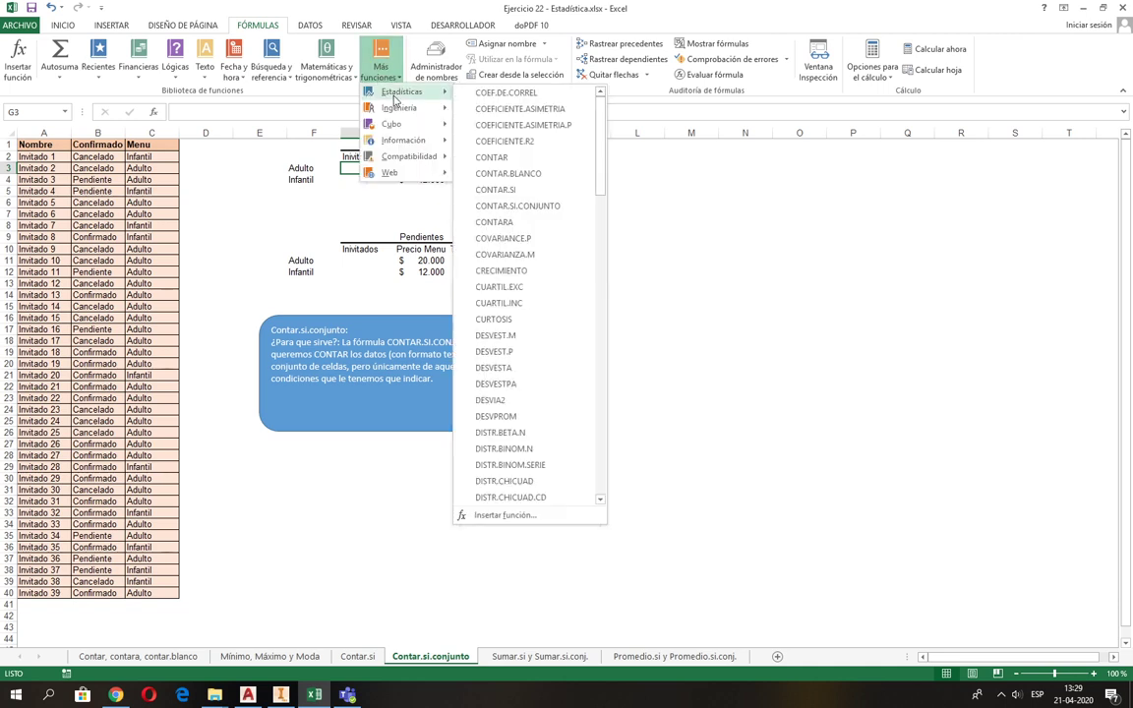
pyautogui.click(526, 206)
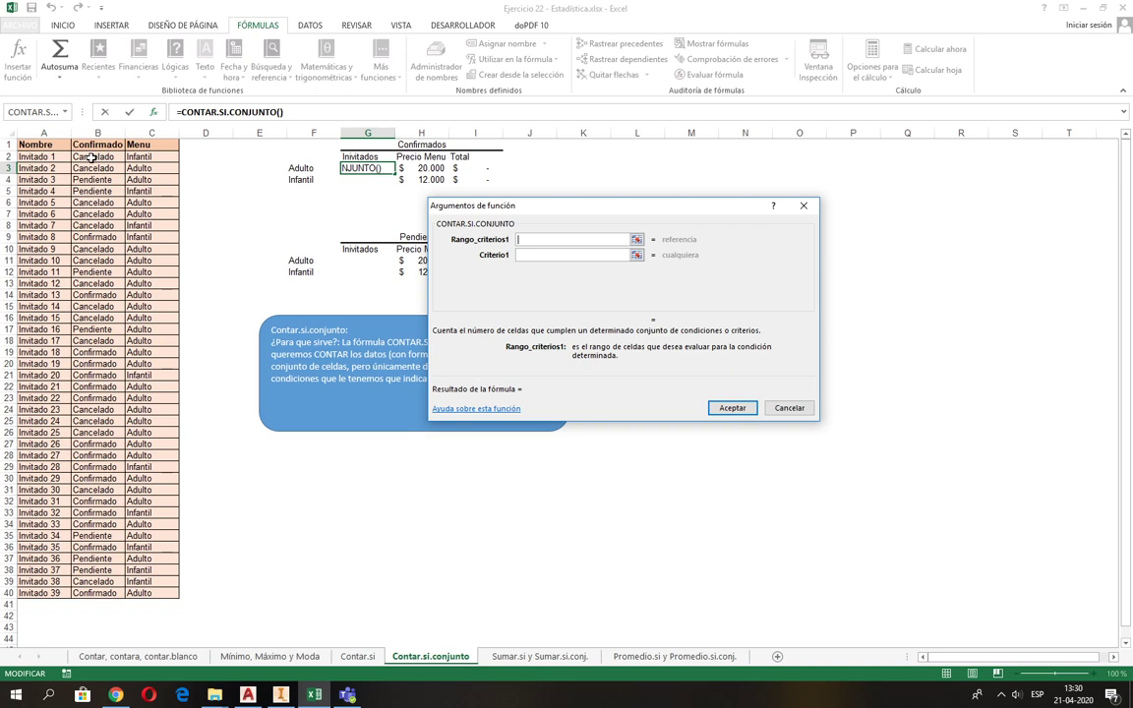
pyautogui.moveTo(91, 157); pyautogui.dragTo(85, 596)
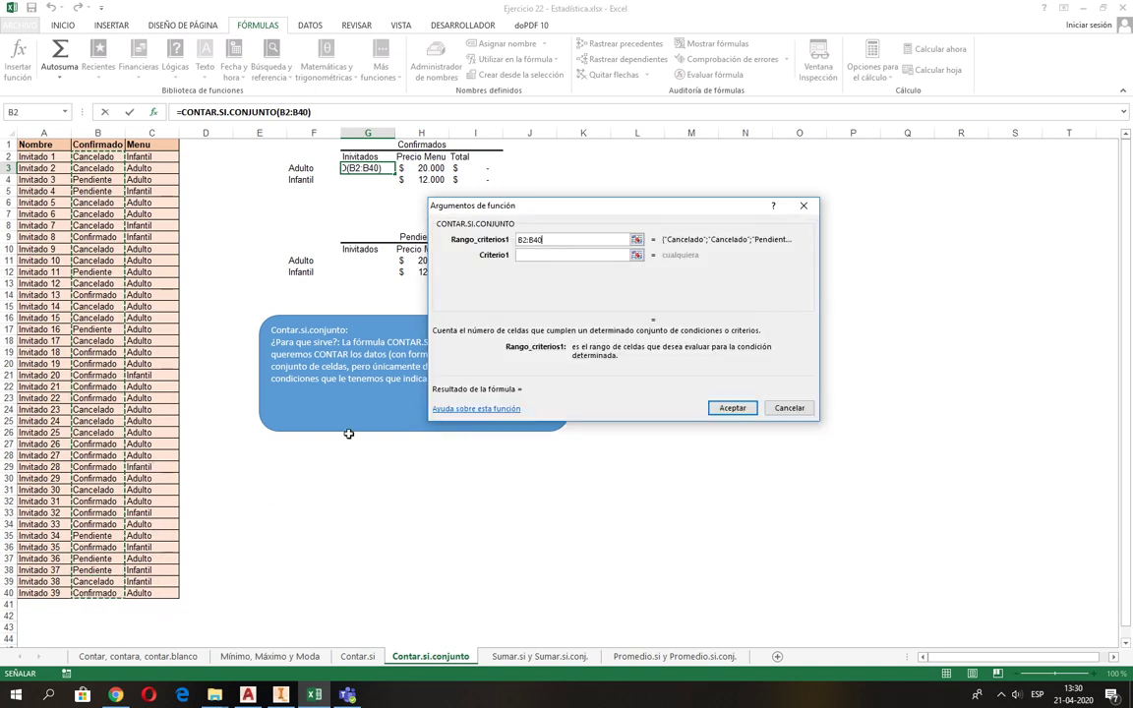
pyautogui.click(529, 256)
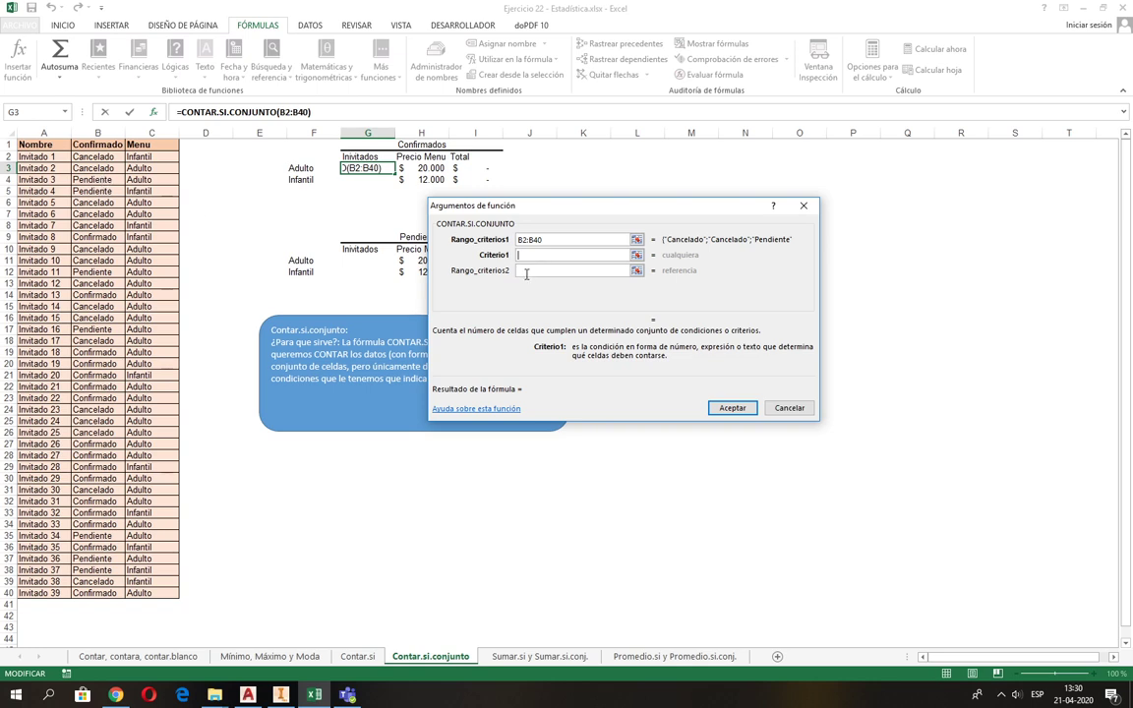
pyautogui.write('confirmado')
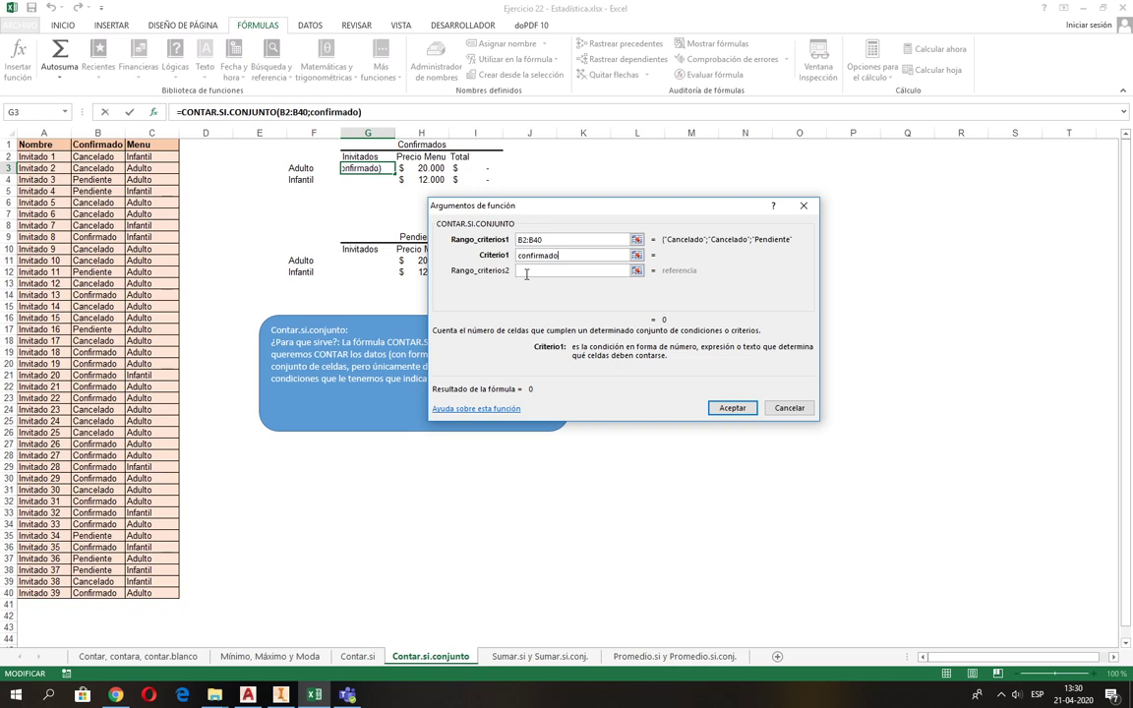
# Add C2:C40 as the second criteria range with the criterion "adulto" and accept the function for the confirmed adults
pyautogui.click(526, 272)
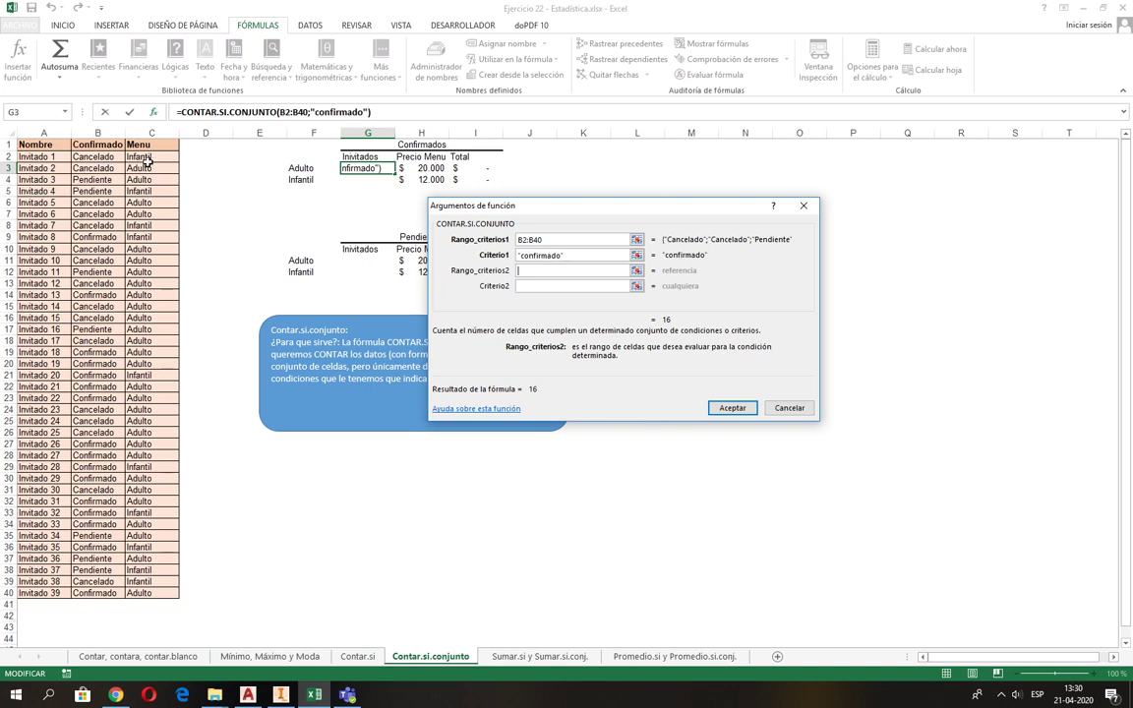
pyautogui.moveTo(136, 156); pyautogui.dragTo(150, 594)
pyautogui.click(527, 287)
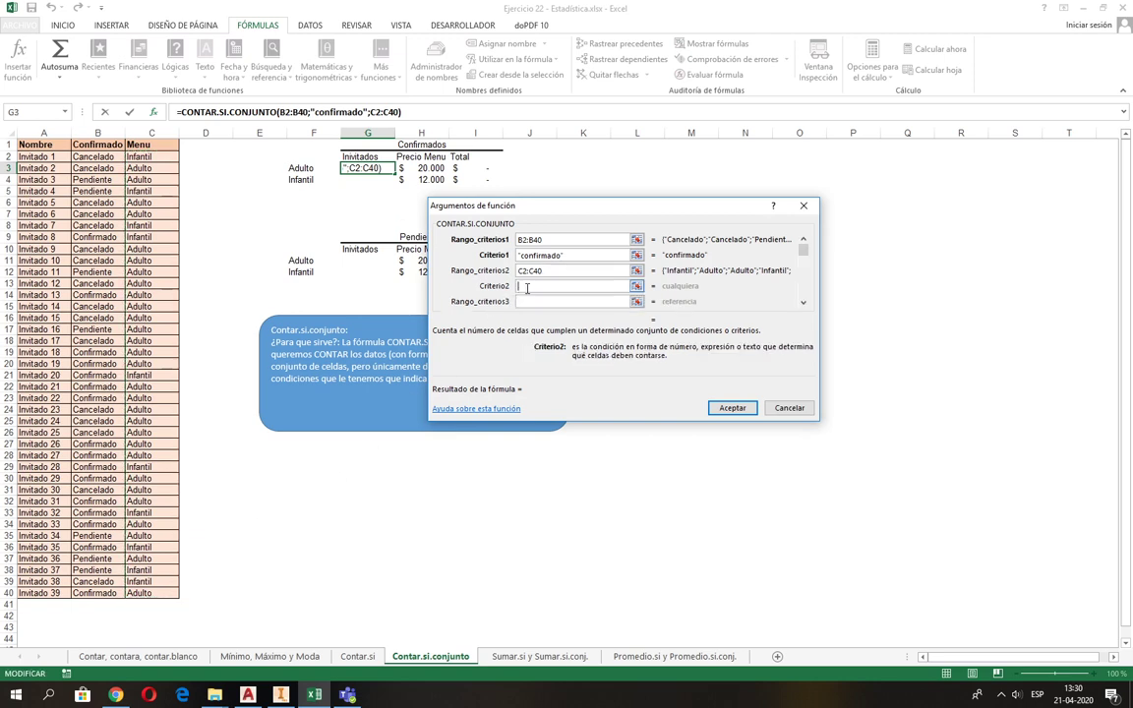
pyautogui.write('i')
pyautogui.press('BackSpace')
pyautogui.write('adulto')
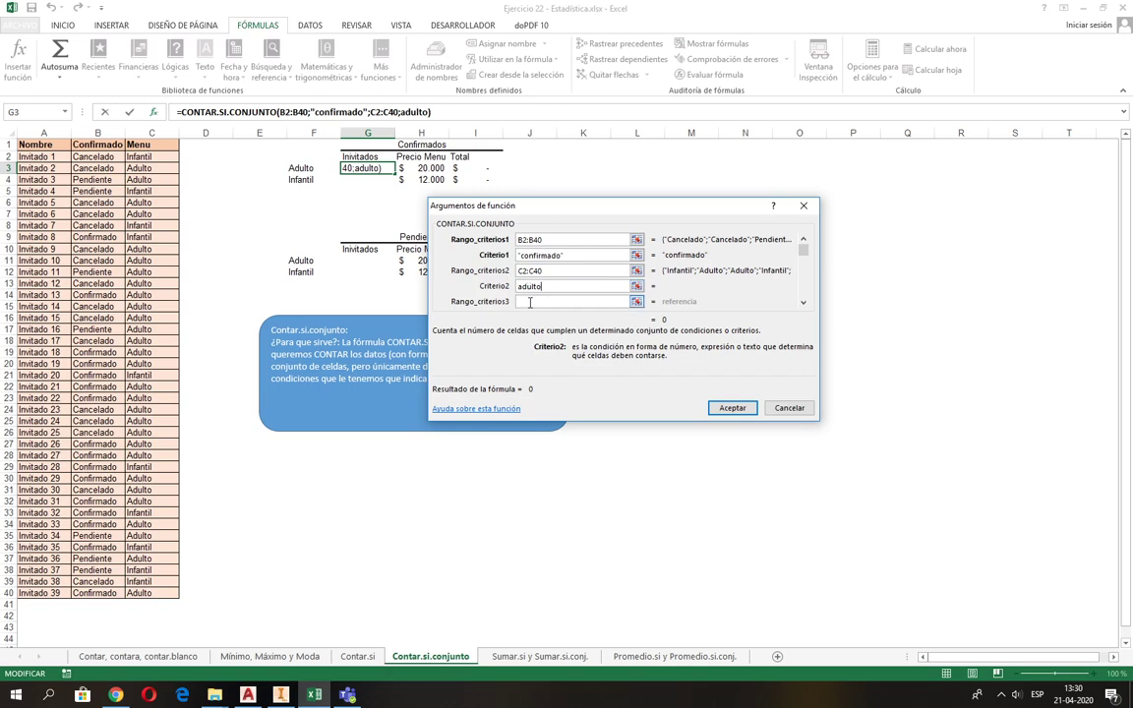
pyautogui.click(723, 409)
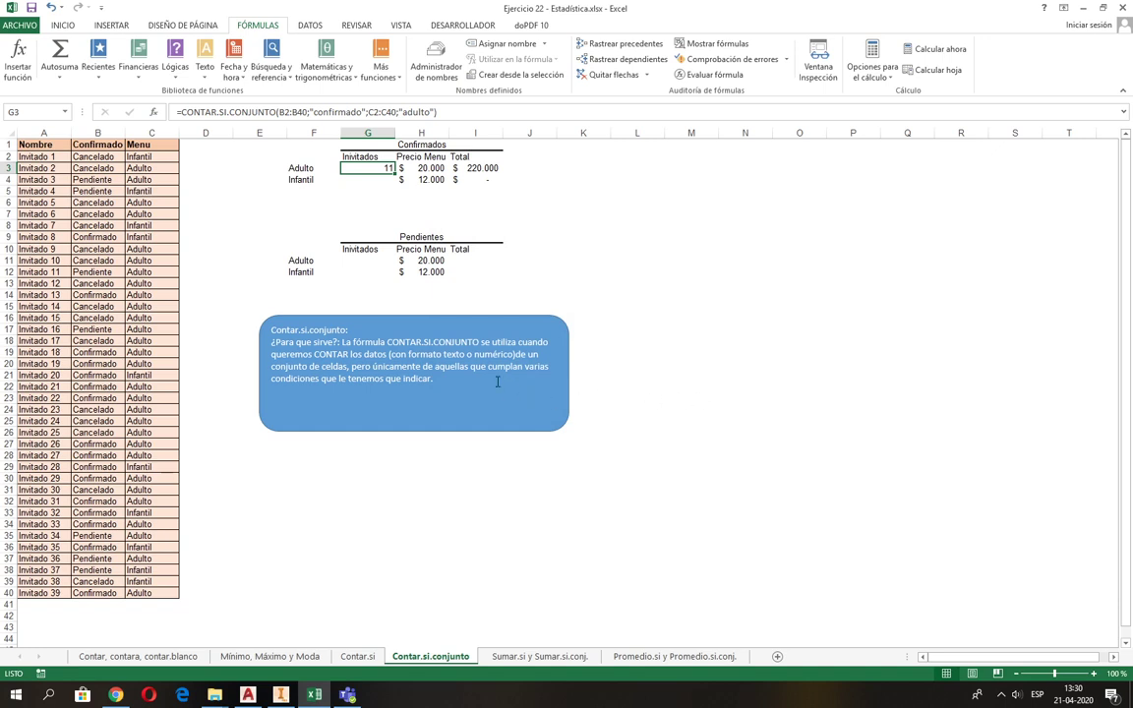
# Insert the statistical function CONTAR.SI.CONJUNTO in cell G4 with B2:B40 as the first criteria range and "confirmado" as its criterion
pyautogui.click(368, 181)
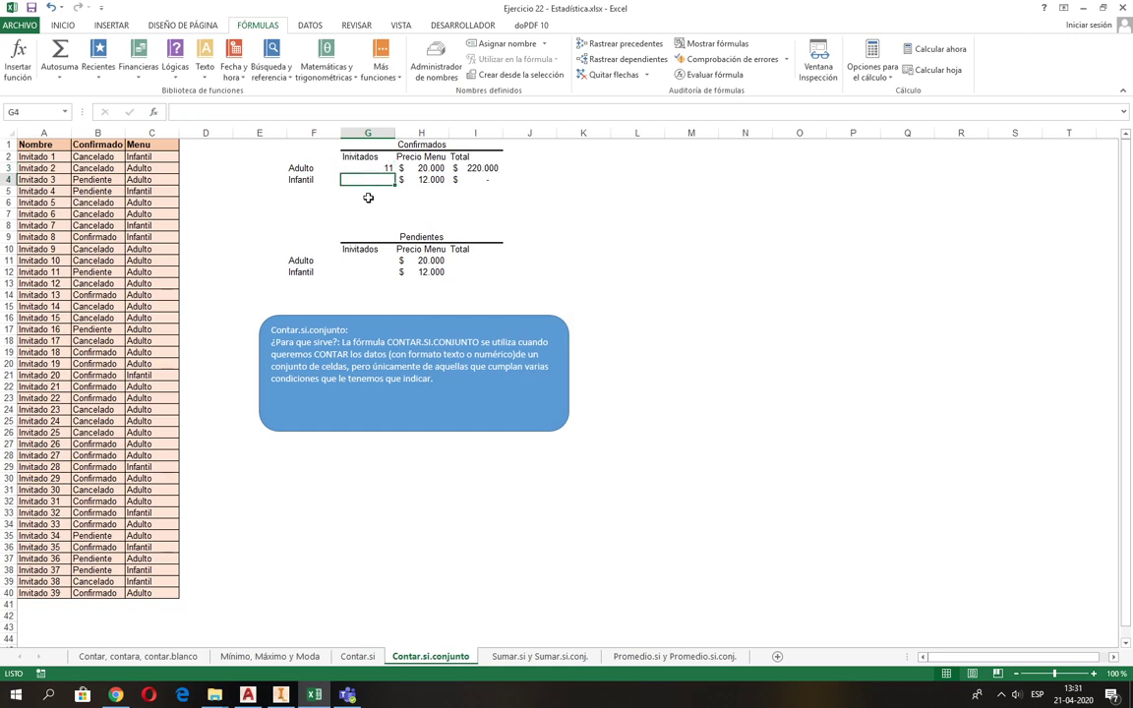
pyautogui.click(380, 71)
pyautogui.moveTo(387, 95)
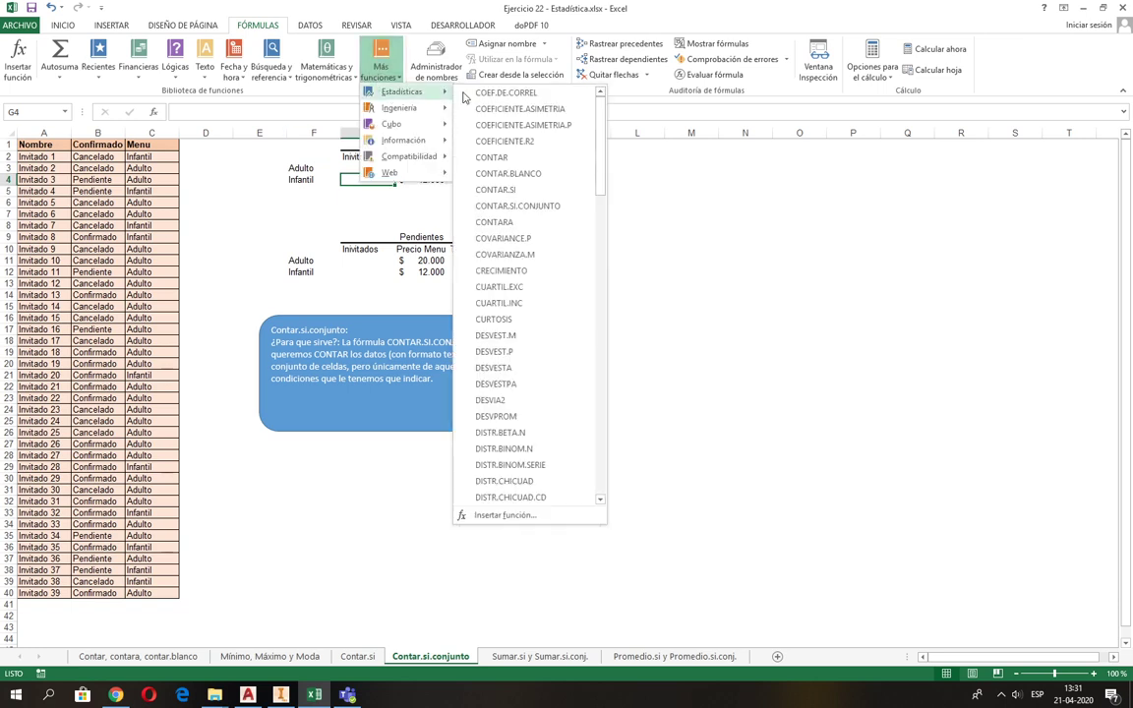
pyautogui.click(544, 209)
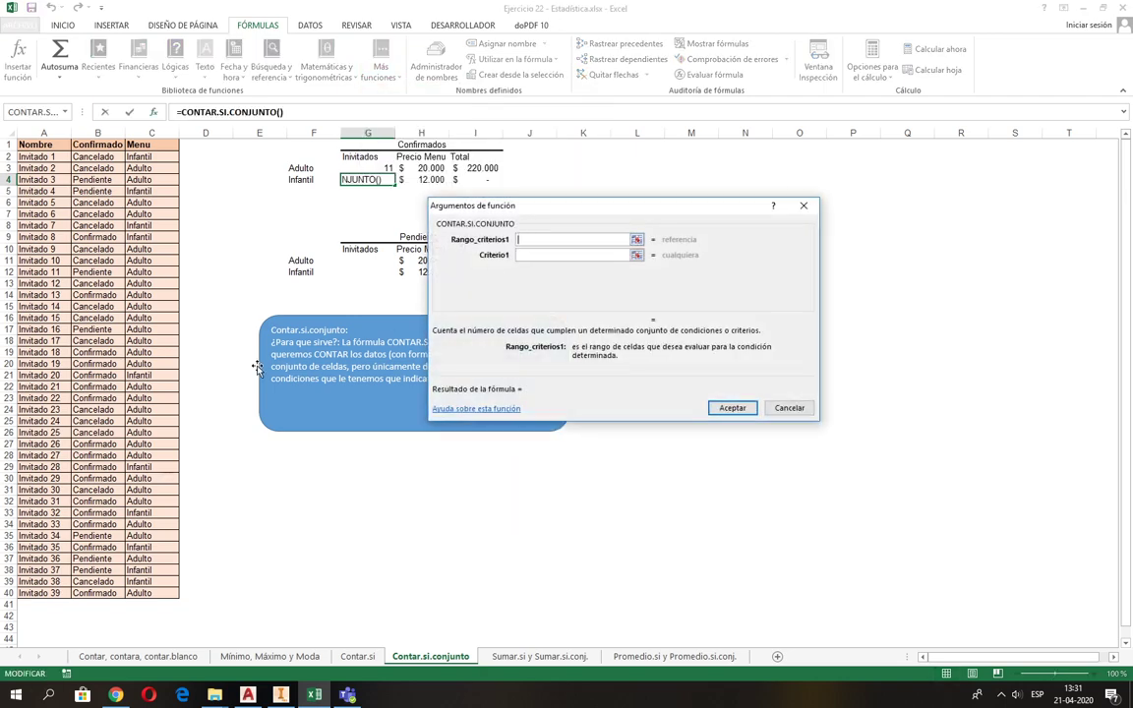
pyautogui.moveTo(99, 157); pyautogui.dragTo(105, 596)
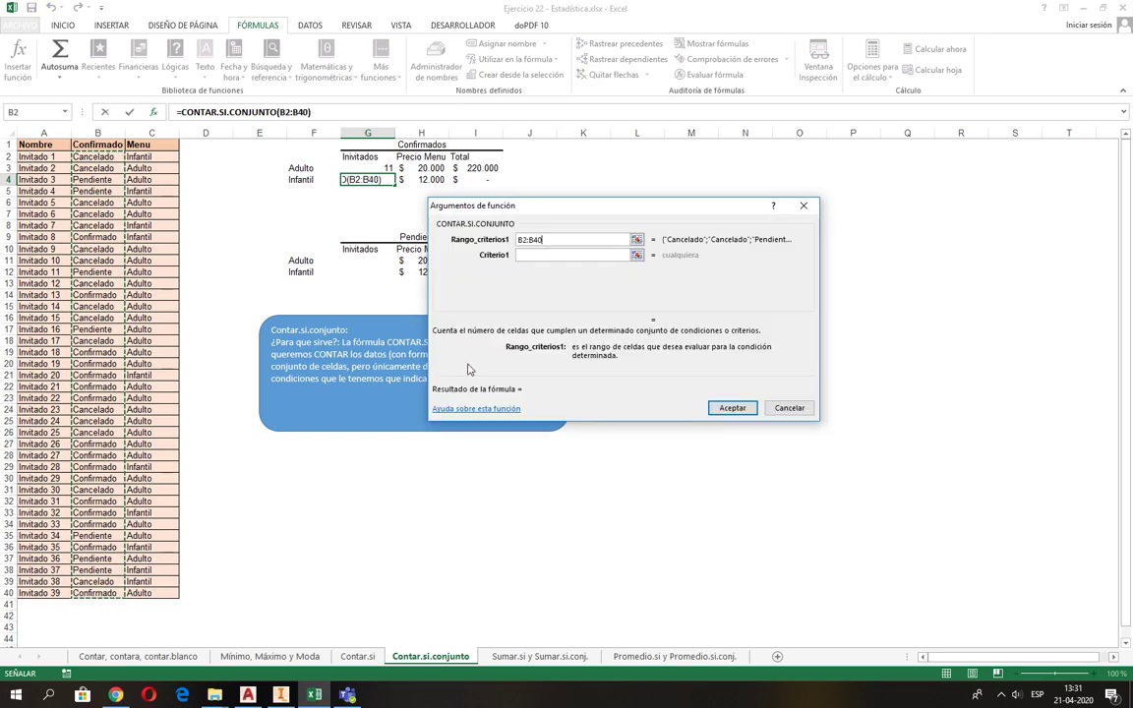
pyautogui.click(544, 256)
pyautogui.write('confirmado')
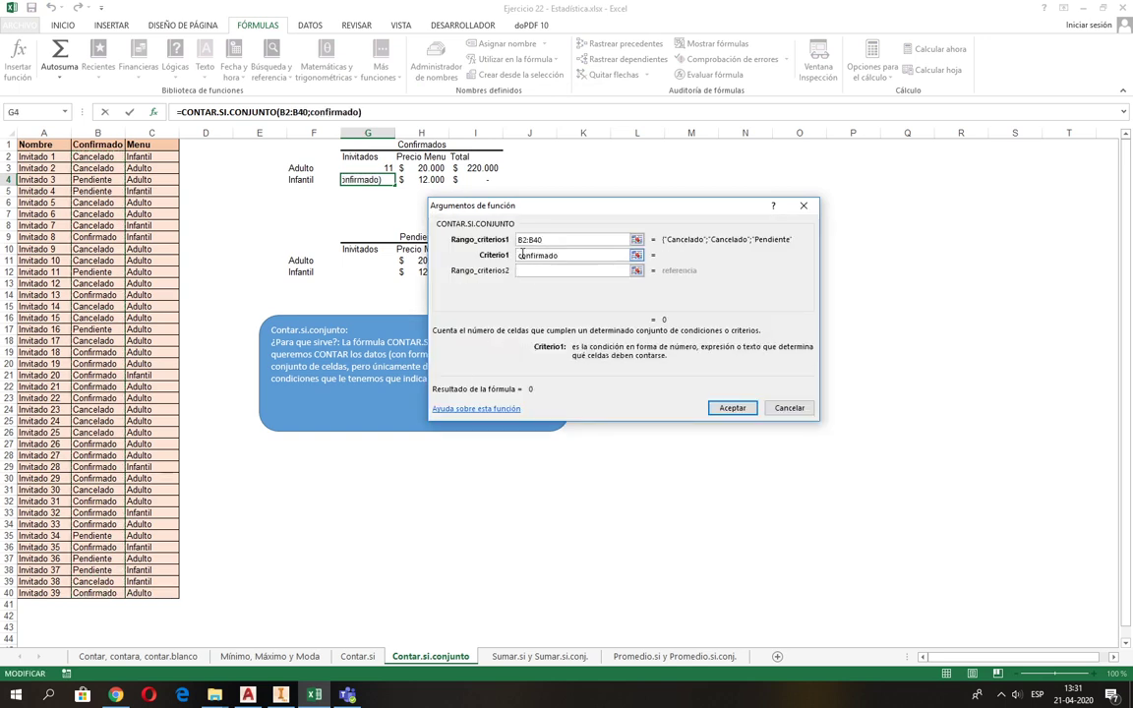
# Add C2:C40 as the second criteria range with the criterion "infantil" and accept the function for the confirmed children
pyautogui.click(527, 271)
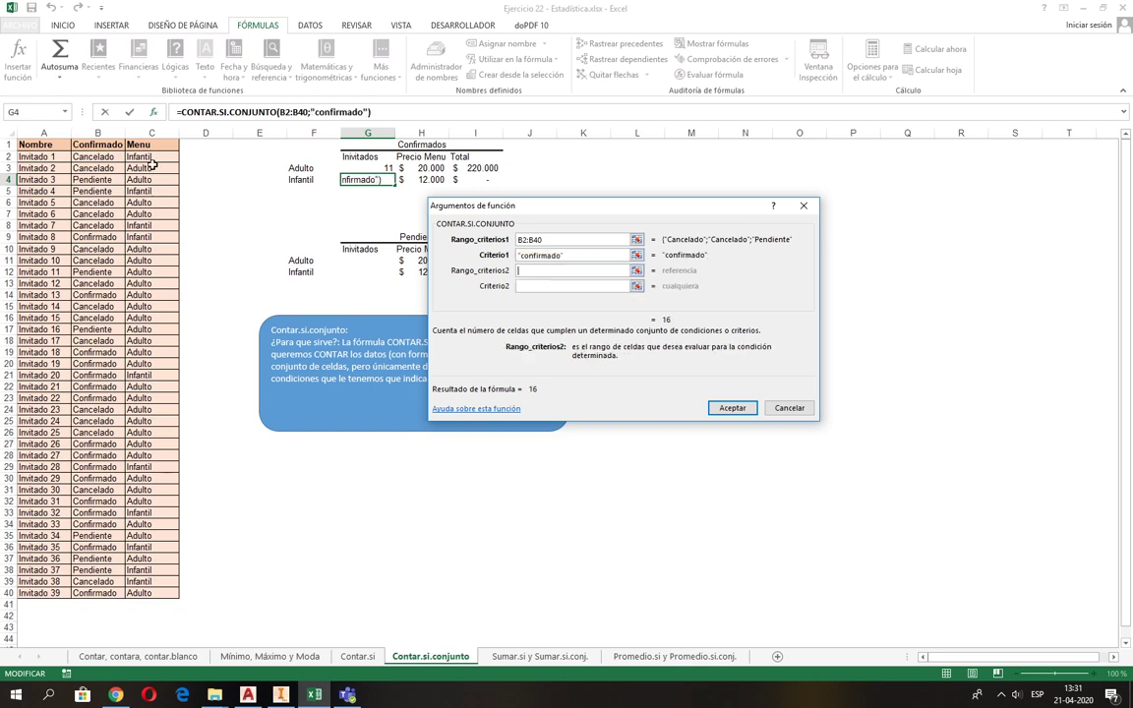
pyautogui.moveTo(153, 163); pyautogui.dragTo(155, 593)
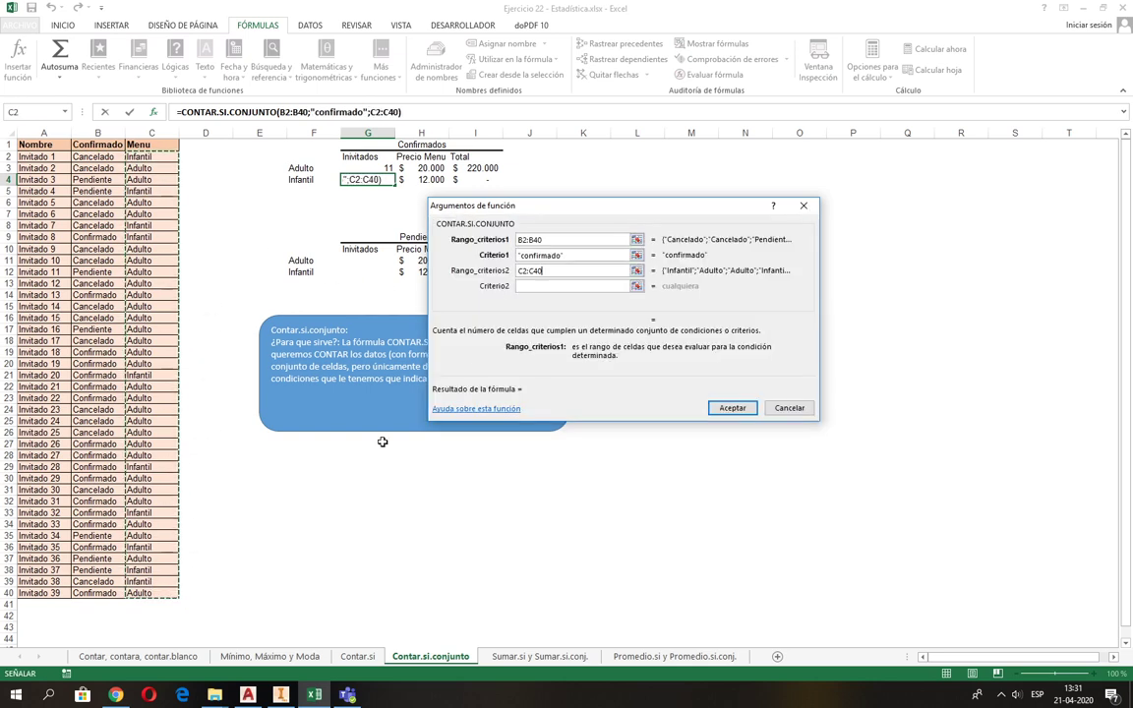
pyautogui.click(580, 285)
pyautogui.write('i')
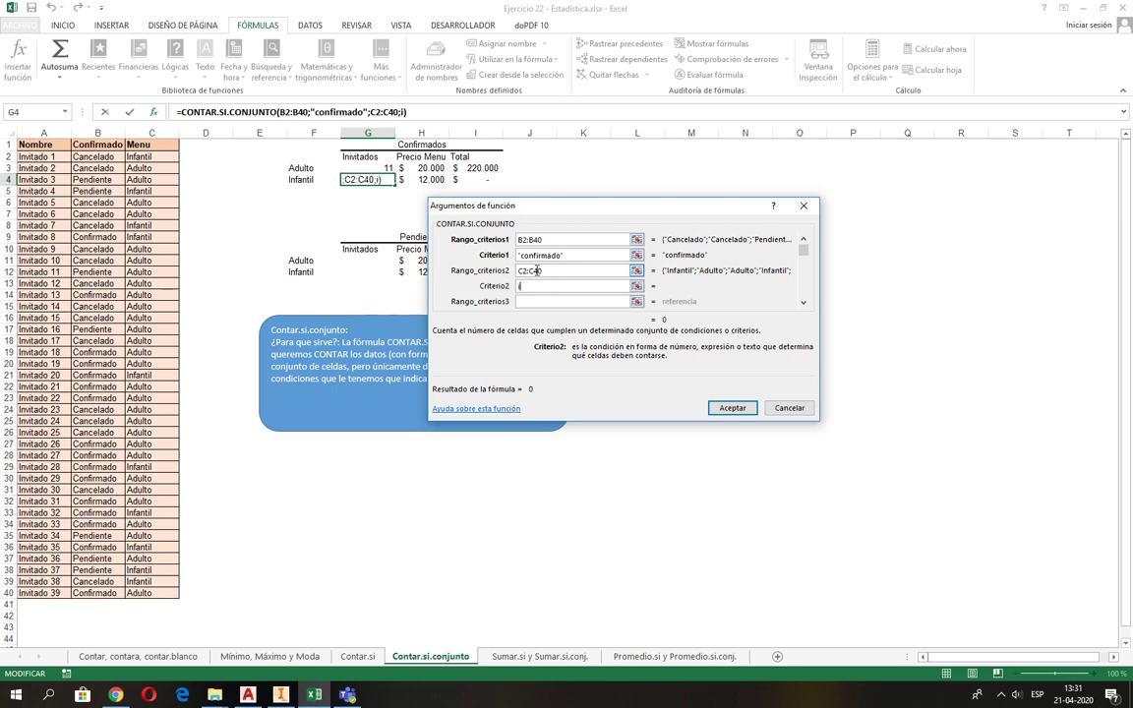
pyautogui.write('nfantil')
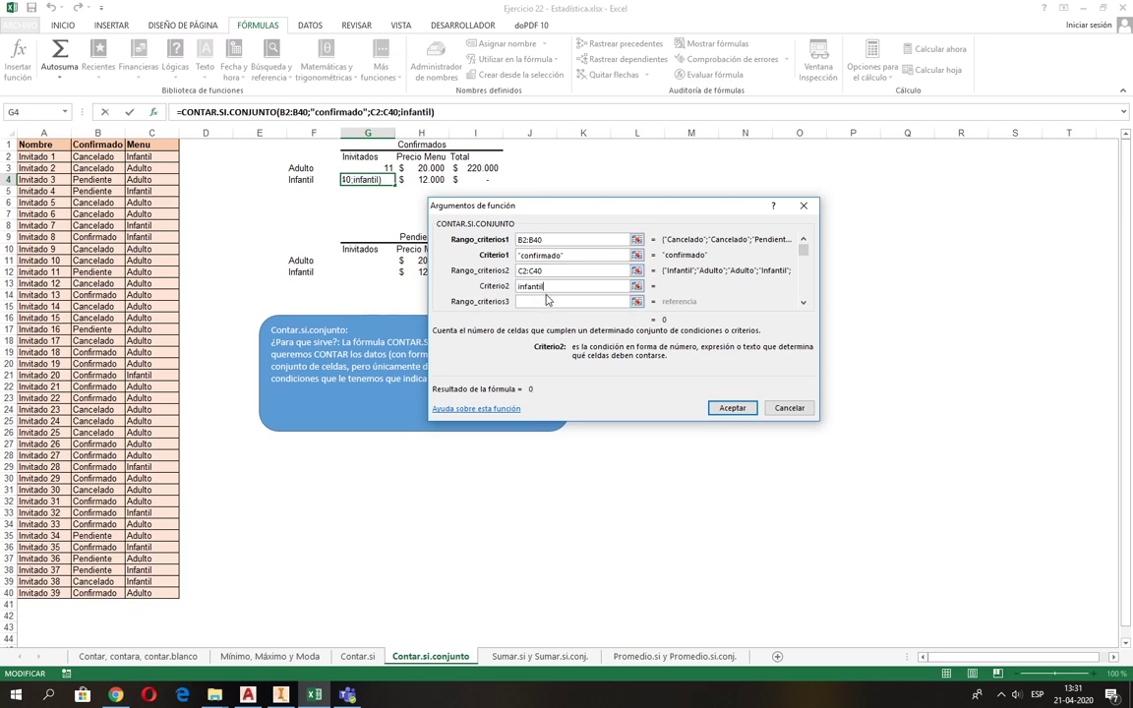
pyautogui.click(717, 410)
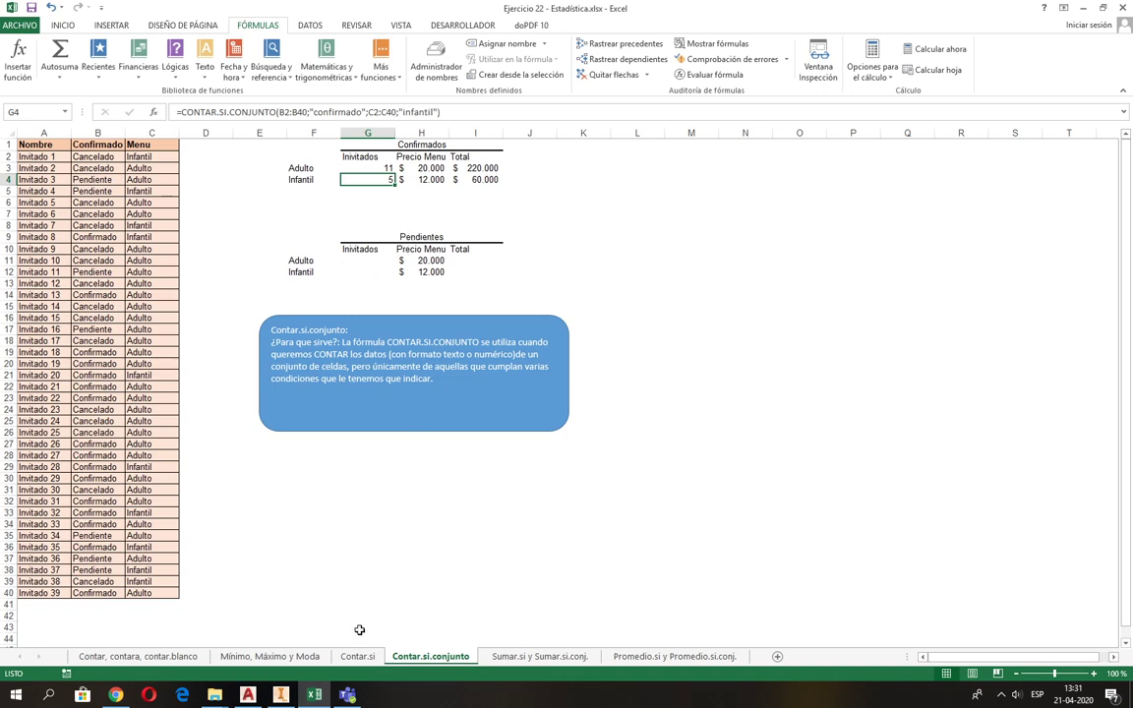
# Open the Sumar.si y Sumar.si.conj. sheet and check the sum of the Tv amounts in the Total column
pyautogui.click(539, 656)
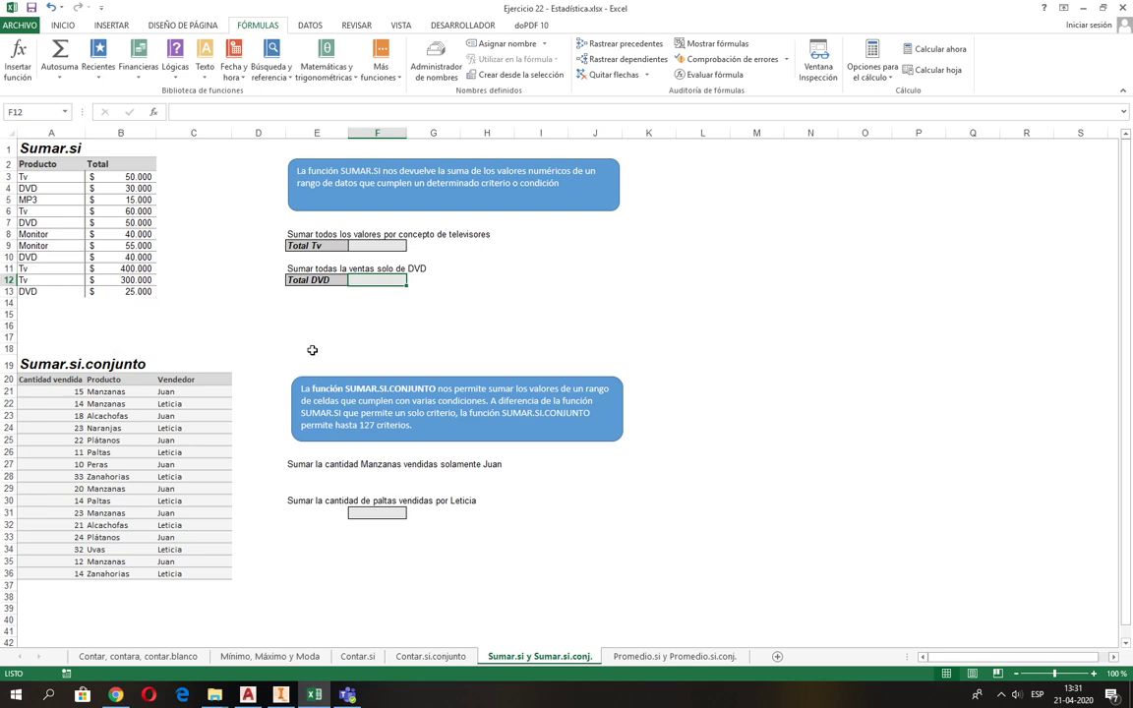
pyautogui.click(378, 246)
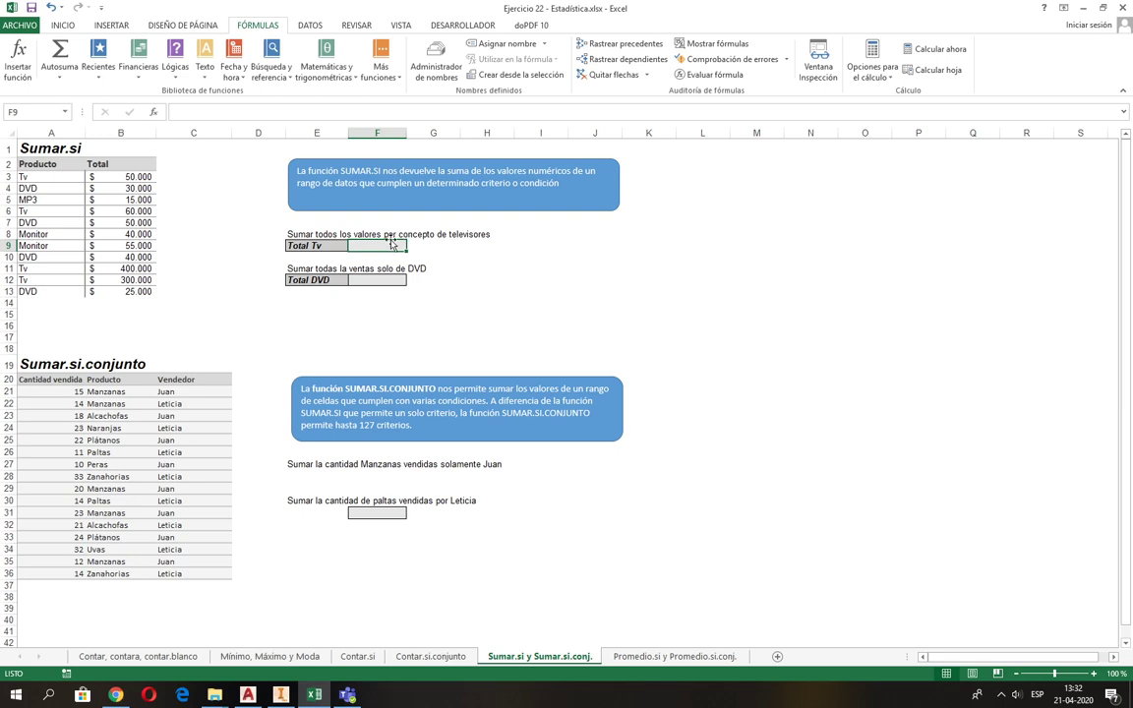
pyautogui.click(112, 178)
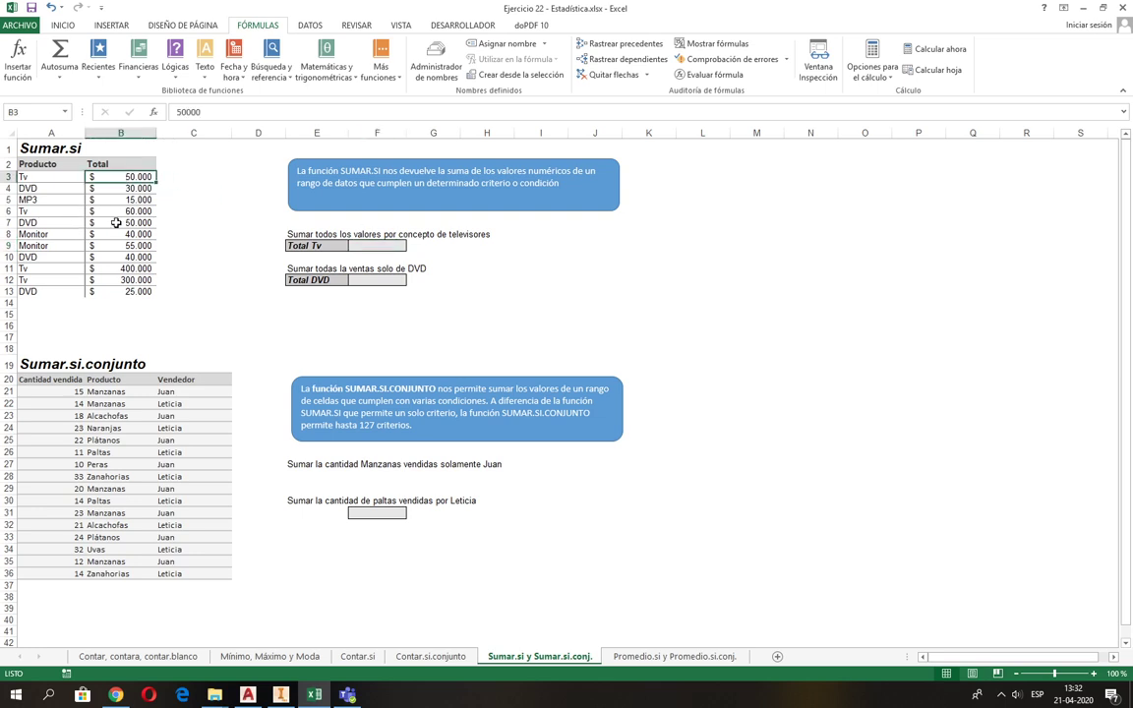
pyautogui.keyDown('ctrl'); pyautogui.click(124, 210); pyautogui.keyUp('ctrl')
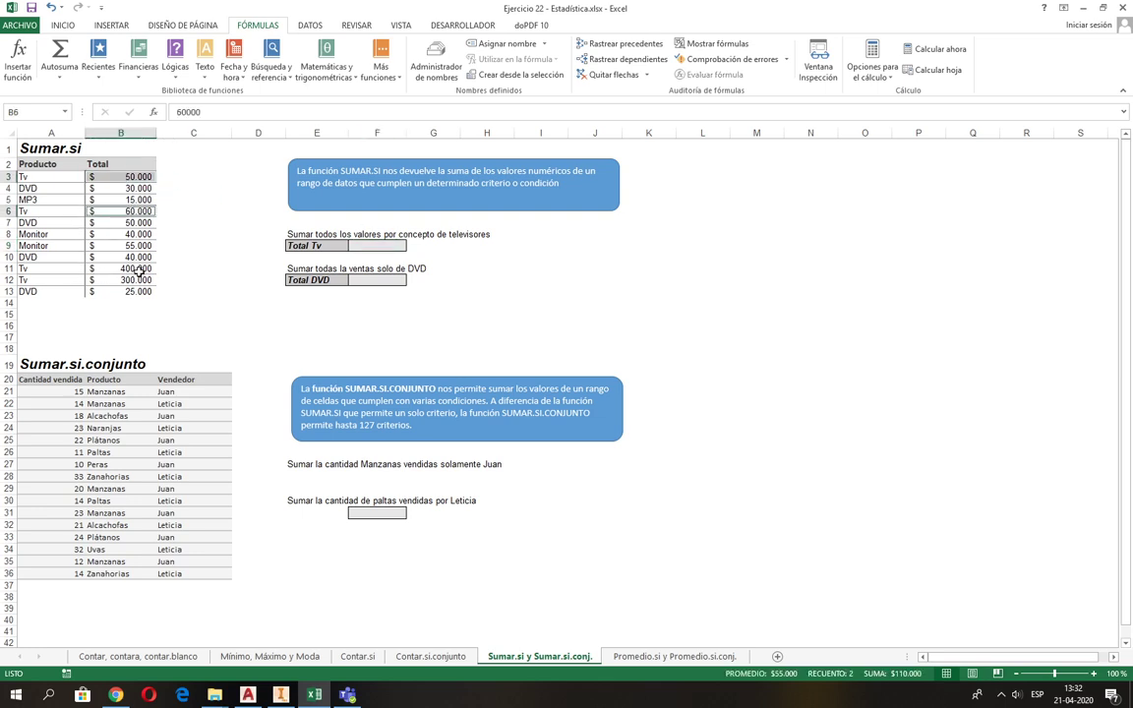
pyautogui.keyDown('ctrl'); pyautogui.moveTo(138, 271); pyautogui.dragTo(137, 281); pyautogui.keyUp('ctrl')
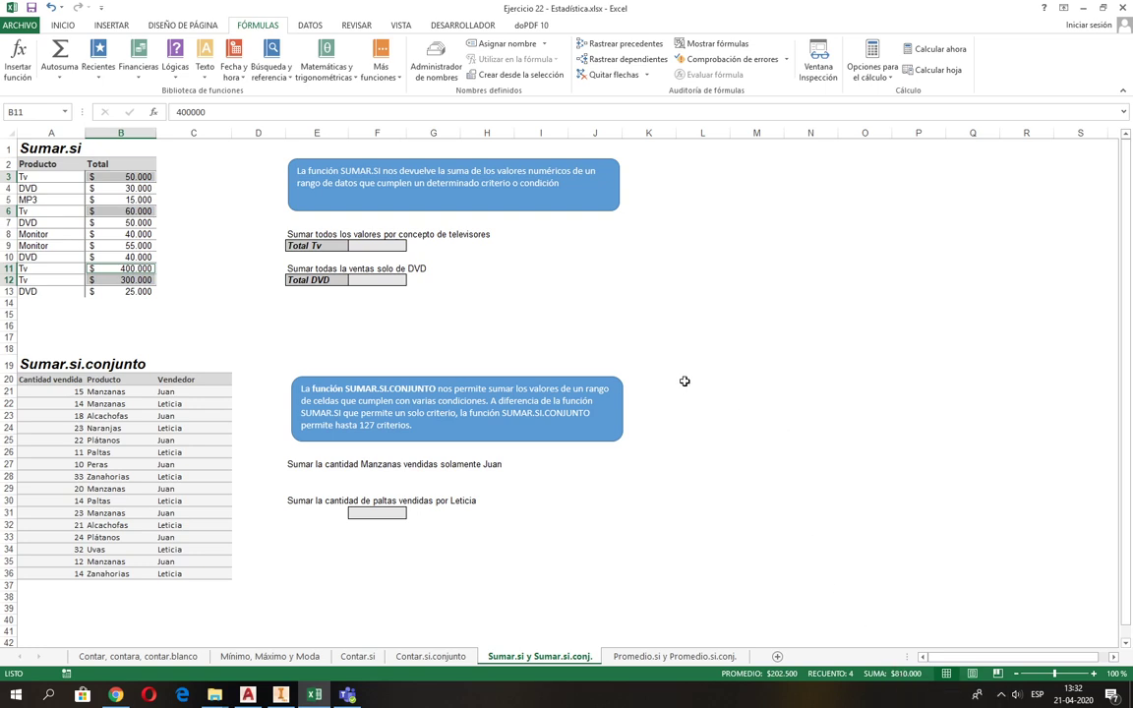
# Insert the mathematical function SUMAR.SI in the Total Tv cell F9 with range A3:A13 and criterion "tv"
pyautogui.click(360, 248)
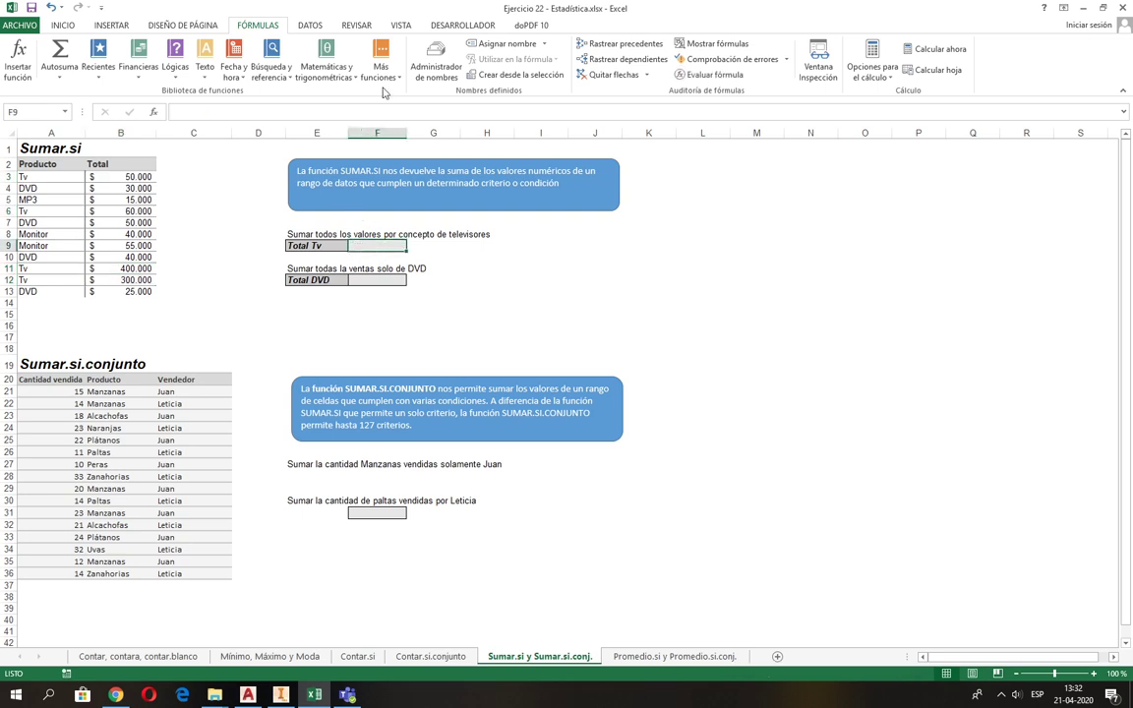
pyautogui.click(335, 75)
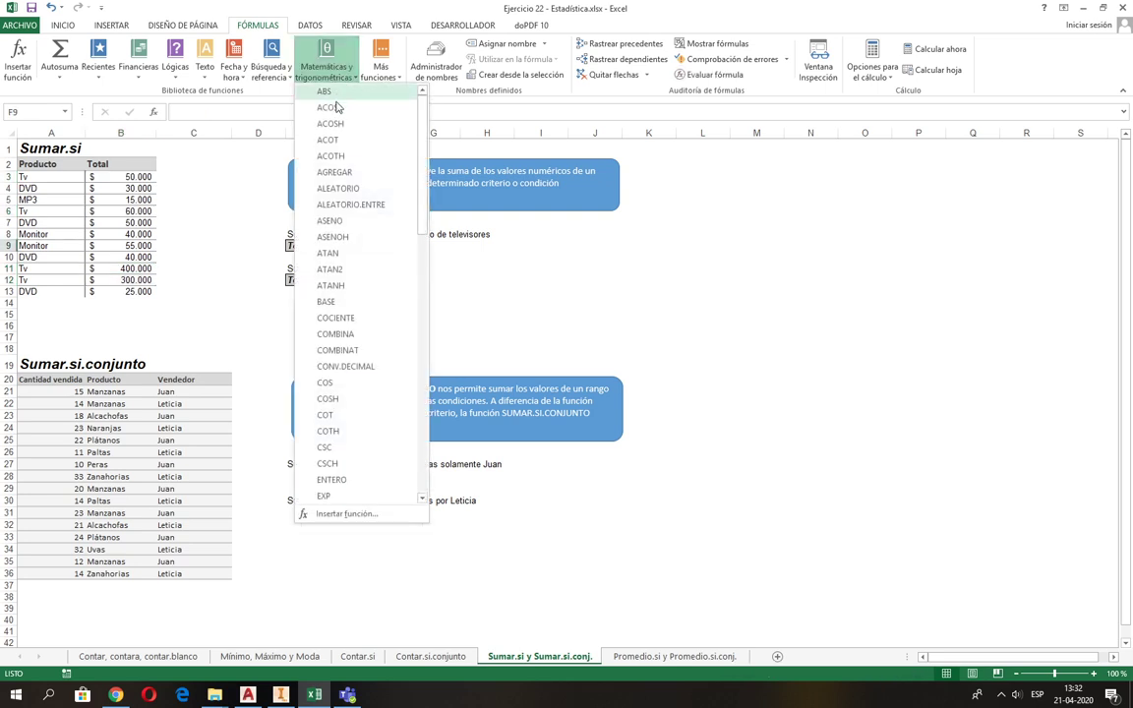
pyautogui.scroll(-3, 354, 375)
pyautogui.scroll(-13, 354, 364)
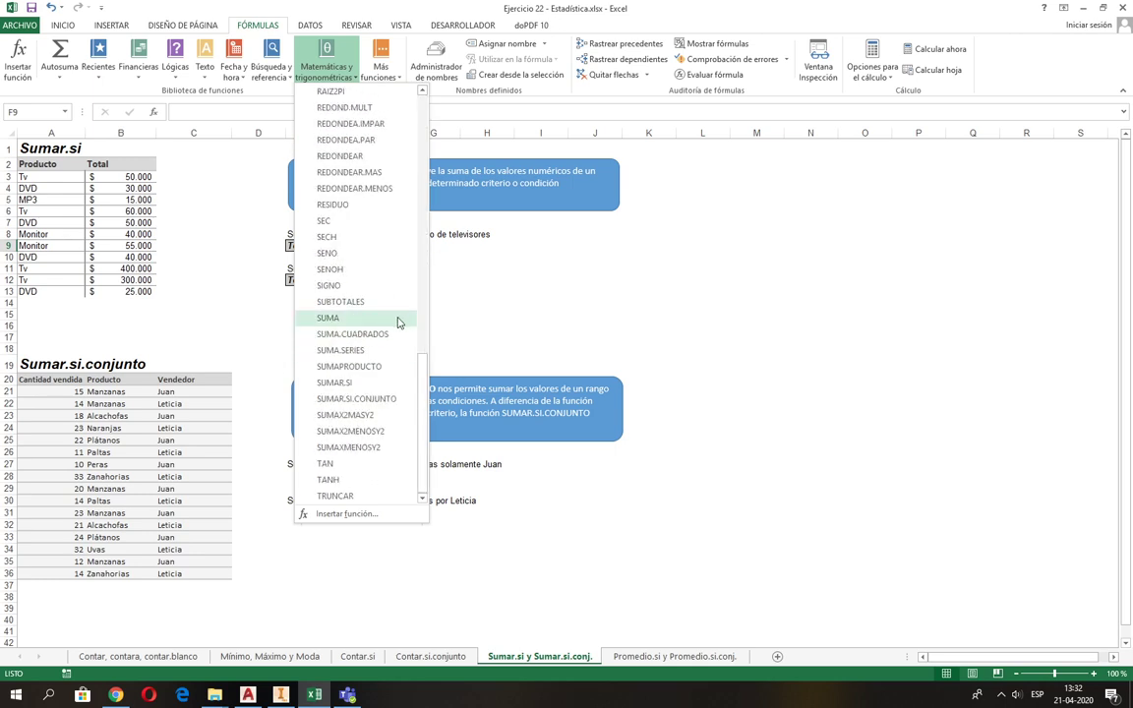
pyautogui.click(334, 383)
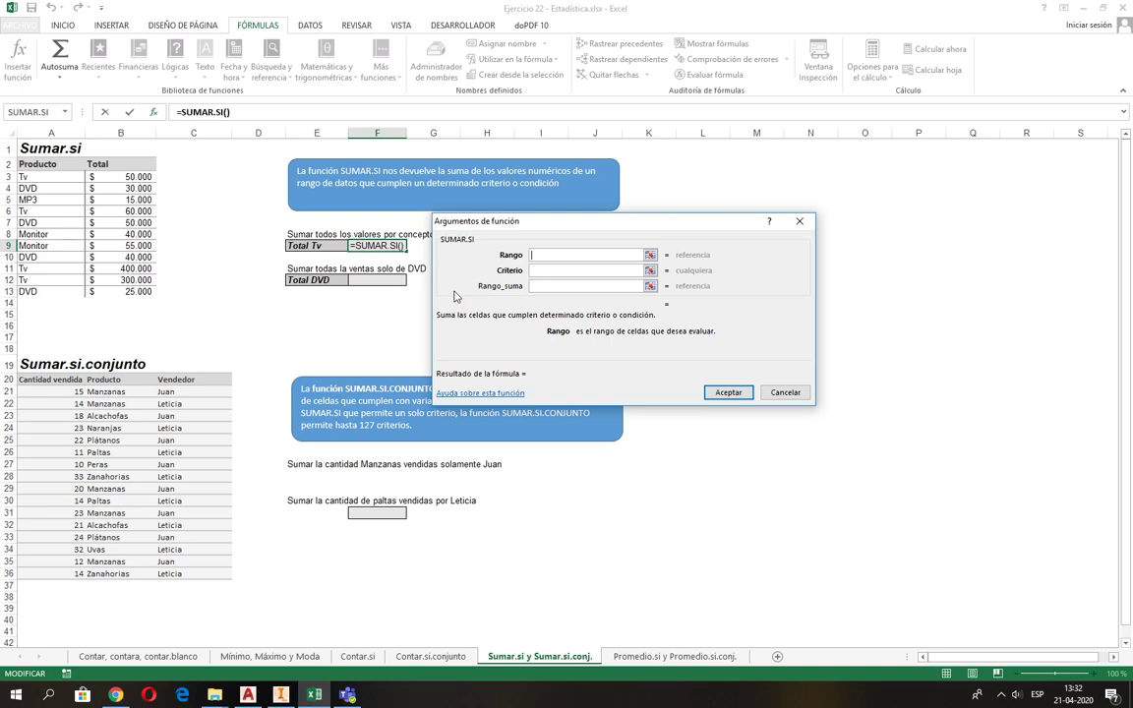
pyautogui.moveTo(51, 178); pyautogui.dragTo(45, 290)
pyautogui.click(540, 269)
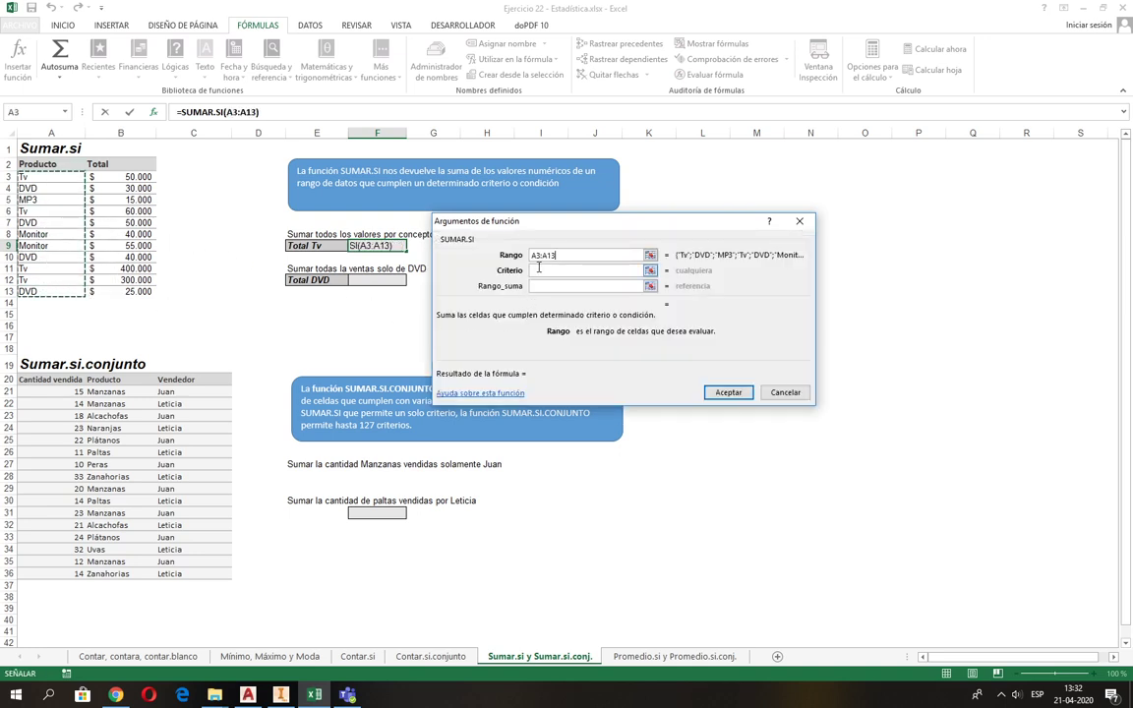
pyautogui.write('tv')
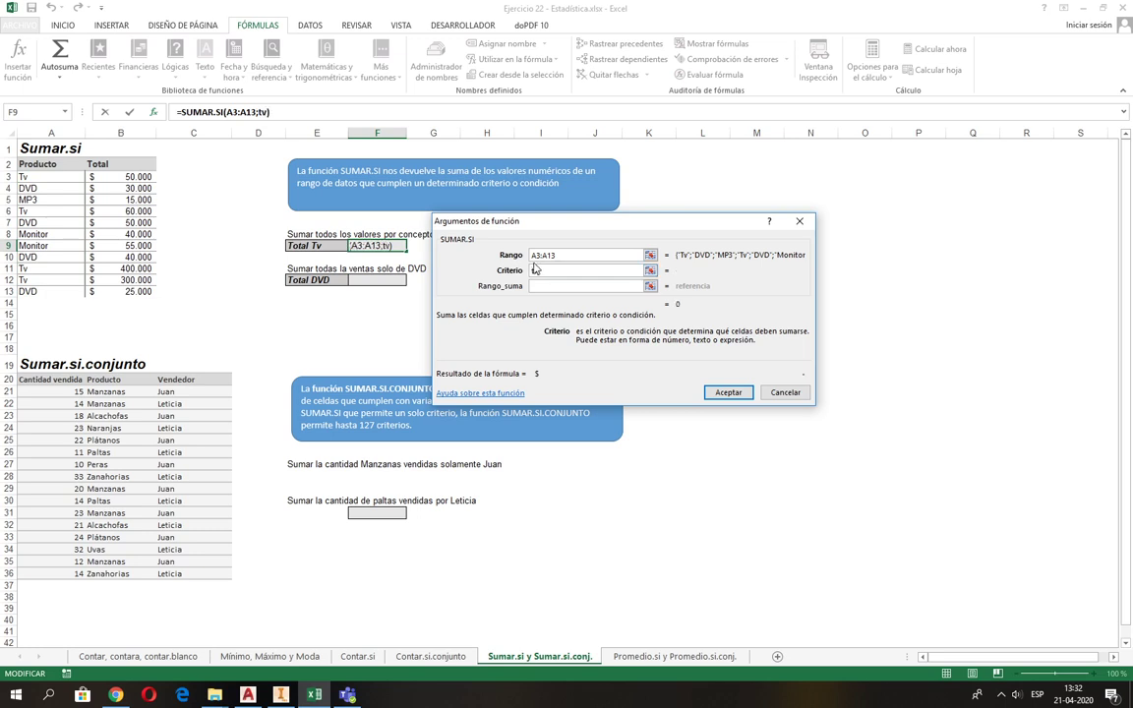
# Set B3:B13 as the sum range of the Total Tv formula and accept the function
pyautogui.click(545, 285)
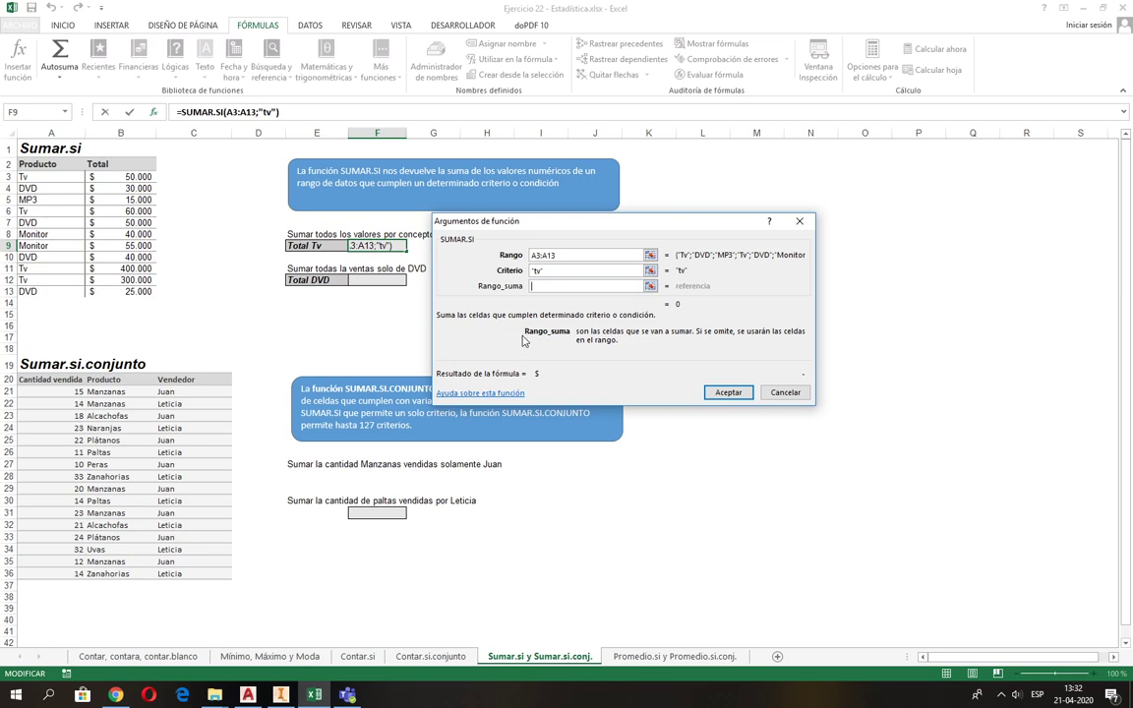
pyautogui.moveTo(122, 177); pyautogui.dragTo(137, 286)
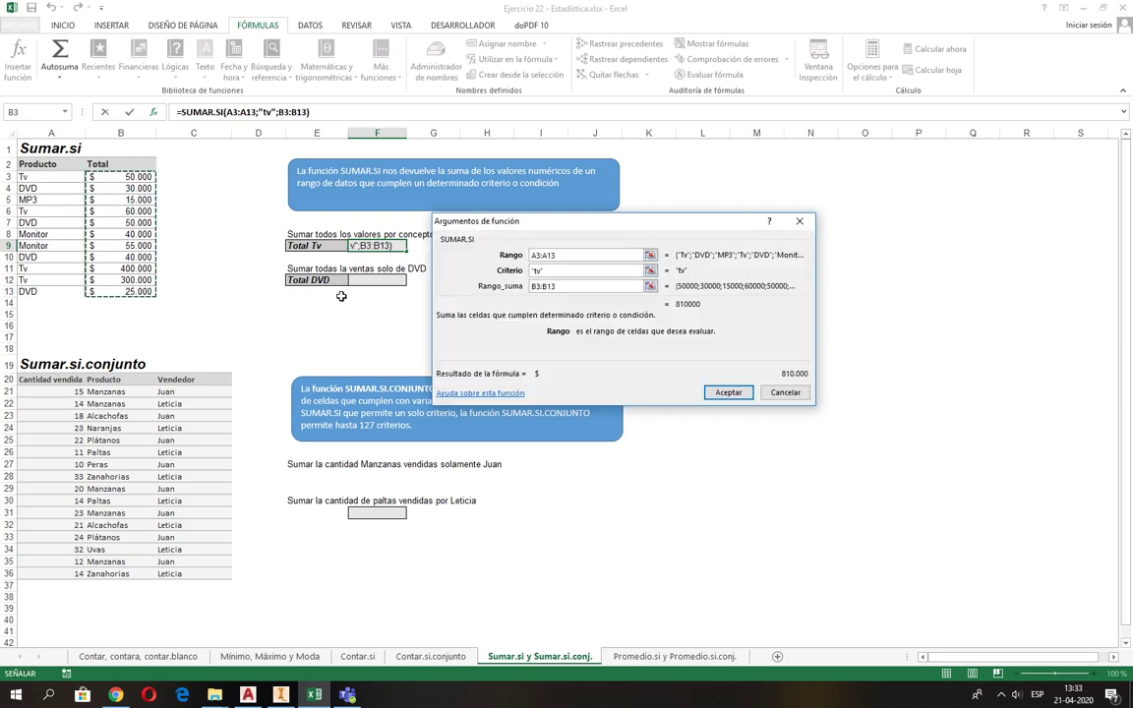
pyautogui.click(726, 392)
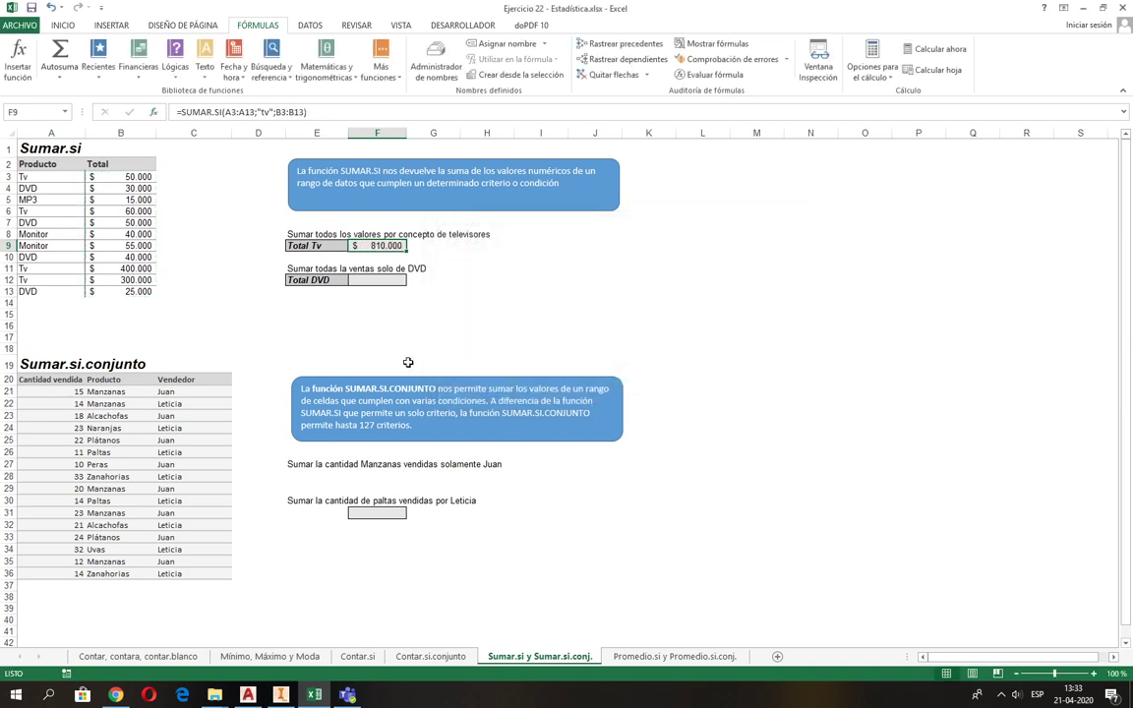
# Insert the mathematical function SUMAR.SI in the Total DVD cell F12 with range A3:A13 and criterion "dvd"
pyautogui.click(378, 283)
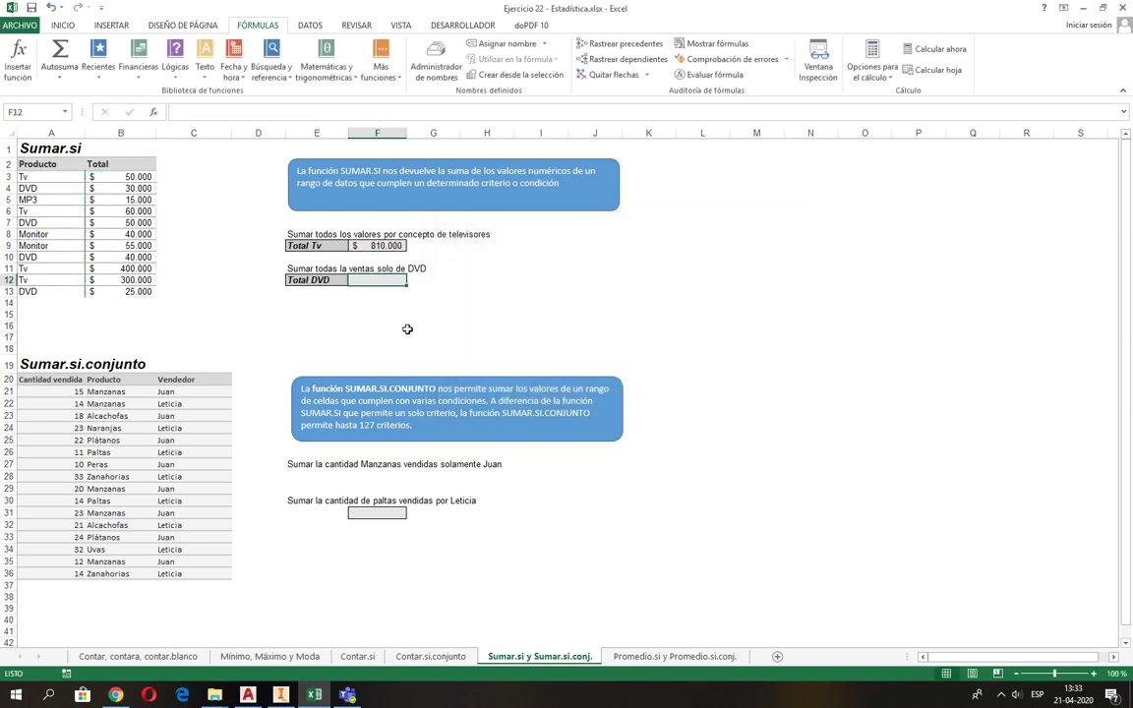
pyautogui.click(327, 77)
pyautogui.scroll(-15, 358, 248)
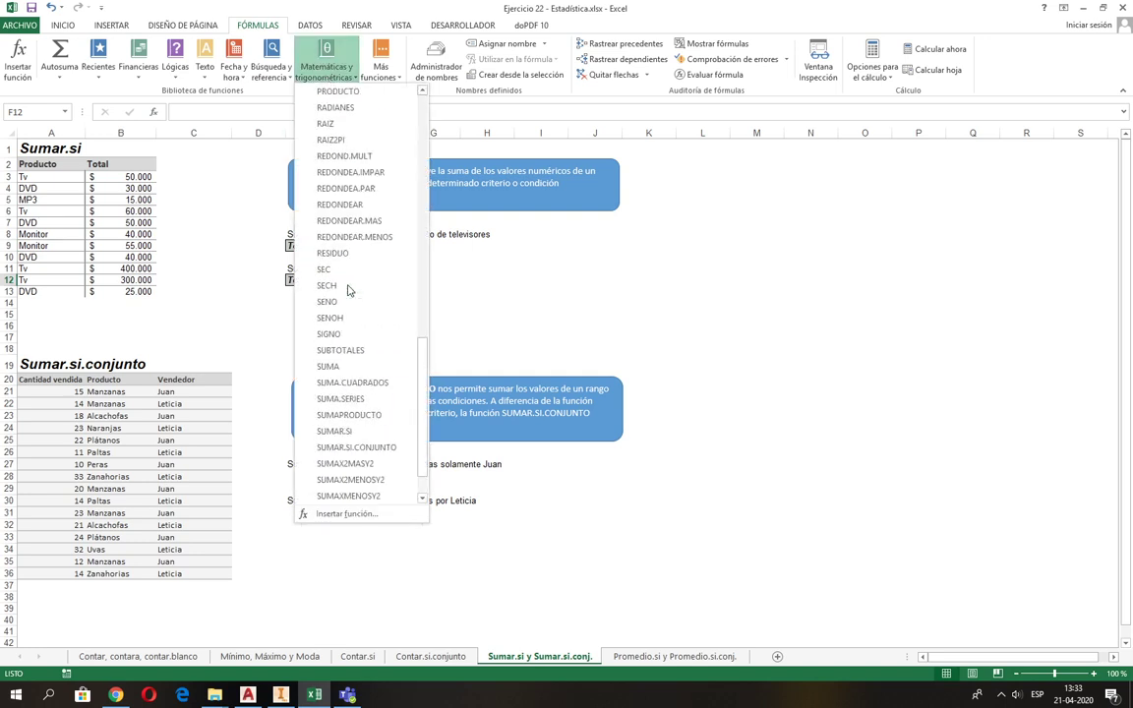
pyautogui.click(340, 382)
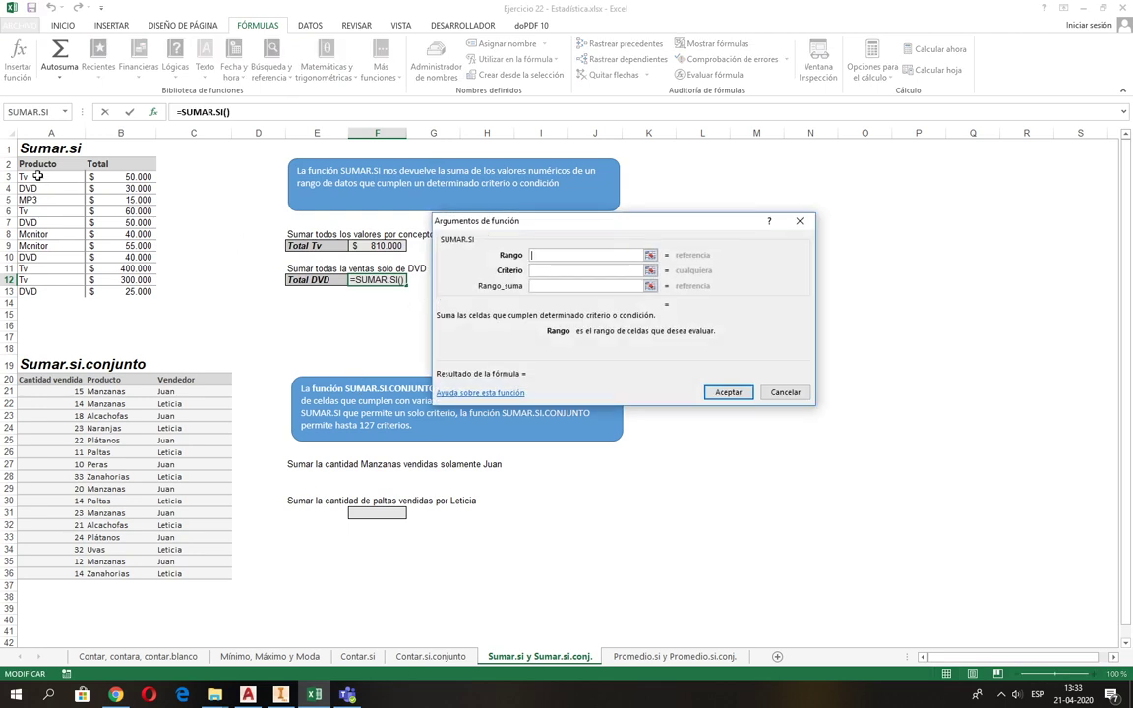
pyautogui.moveTo(37, 176); pyautogui.dragTo(32, 289)
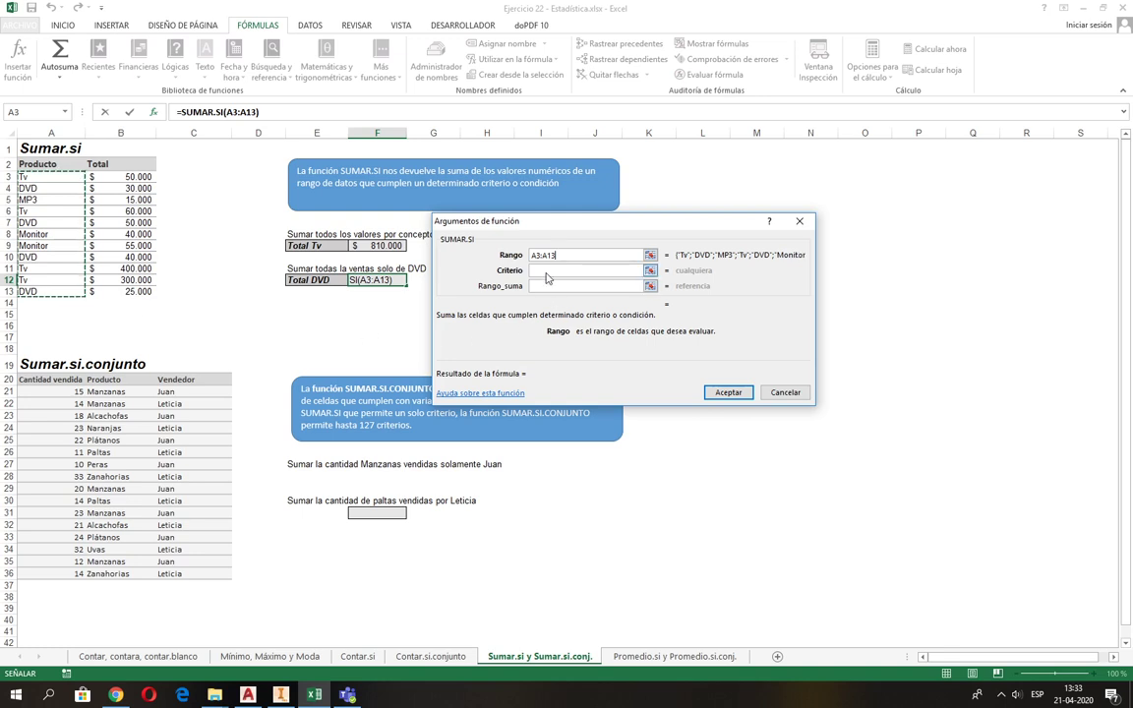
pyautogui.click(548, 273)
pyautogui.write('dvd')
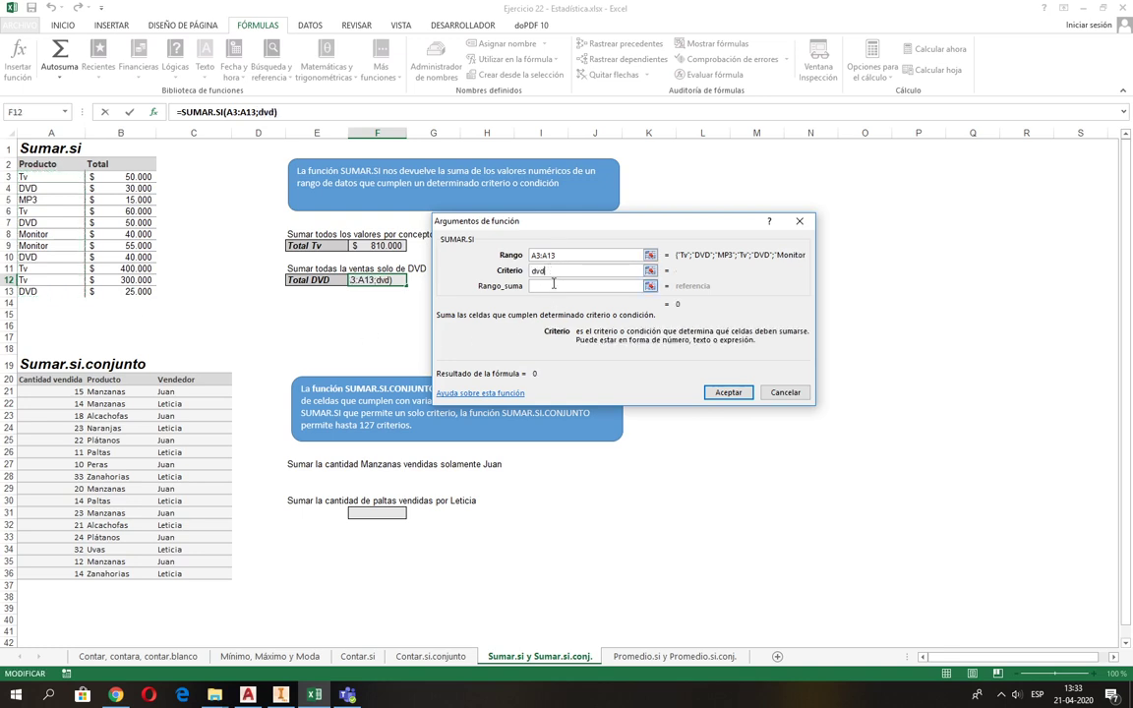
# Set B3:B13 as the sum range of the Total DVD formula and accept the function
pyautogui.click(554, 285)
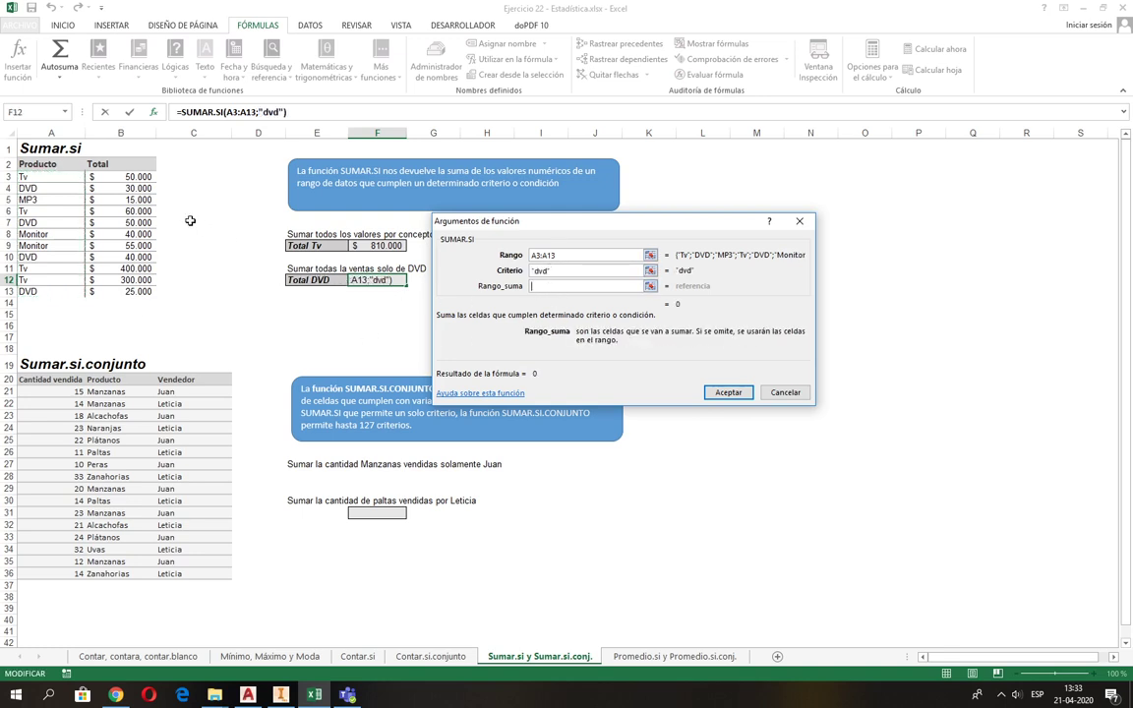
pyautogui.moveTo(134, 178); pyautogui.dragTo(138, 291)
pyautogui.click(726, 393)
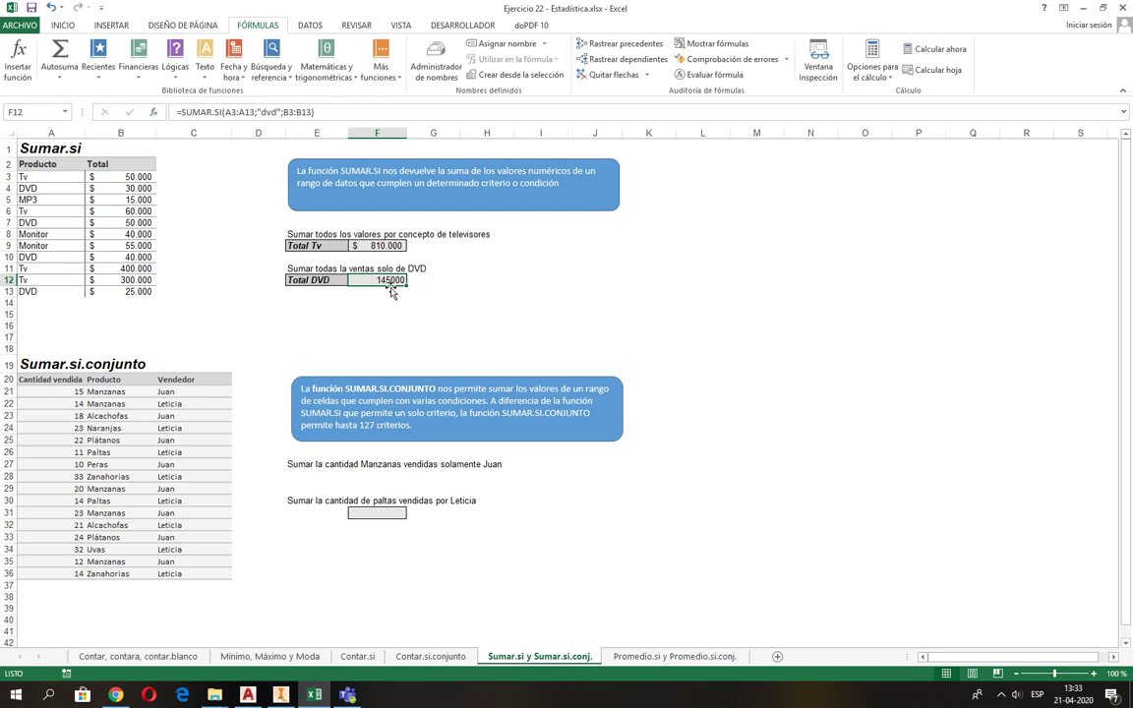
# Copy the formatted answer cell F31 to F28, below the instruction about the Manzanas quantity
pyautogui.click(362, 484)
pyautogui.click(384, 512)
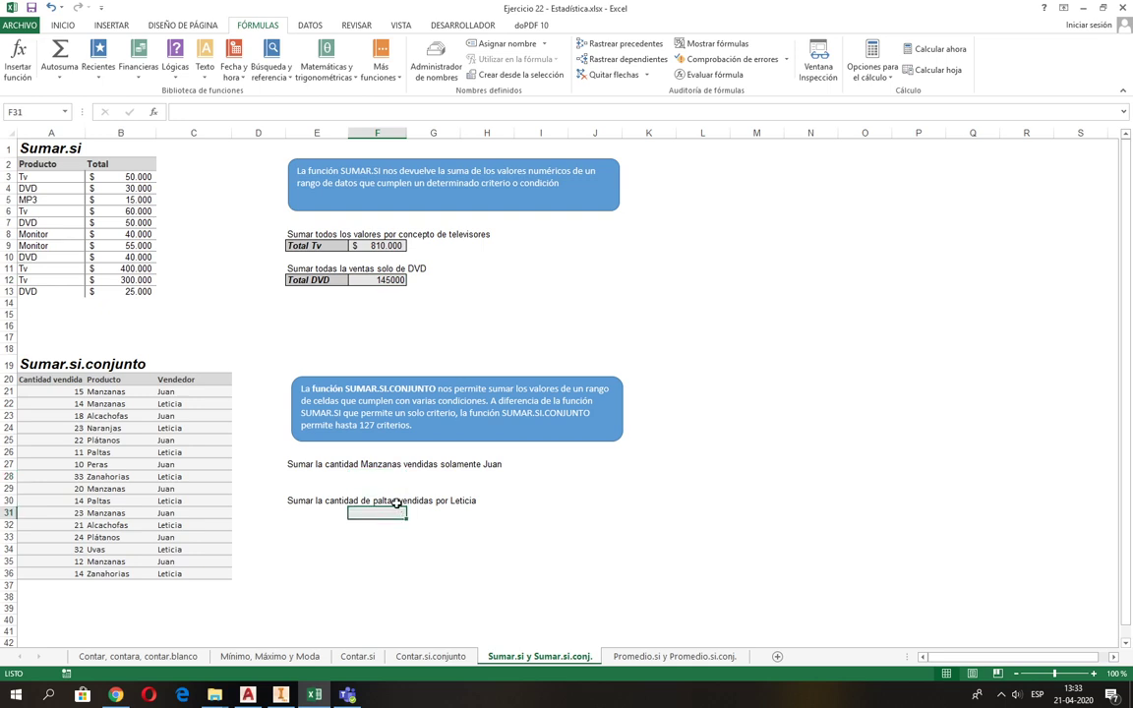
pyautogui.hotkey('ctrl', 'c')
pyautogui.click(375, 480)
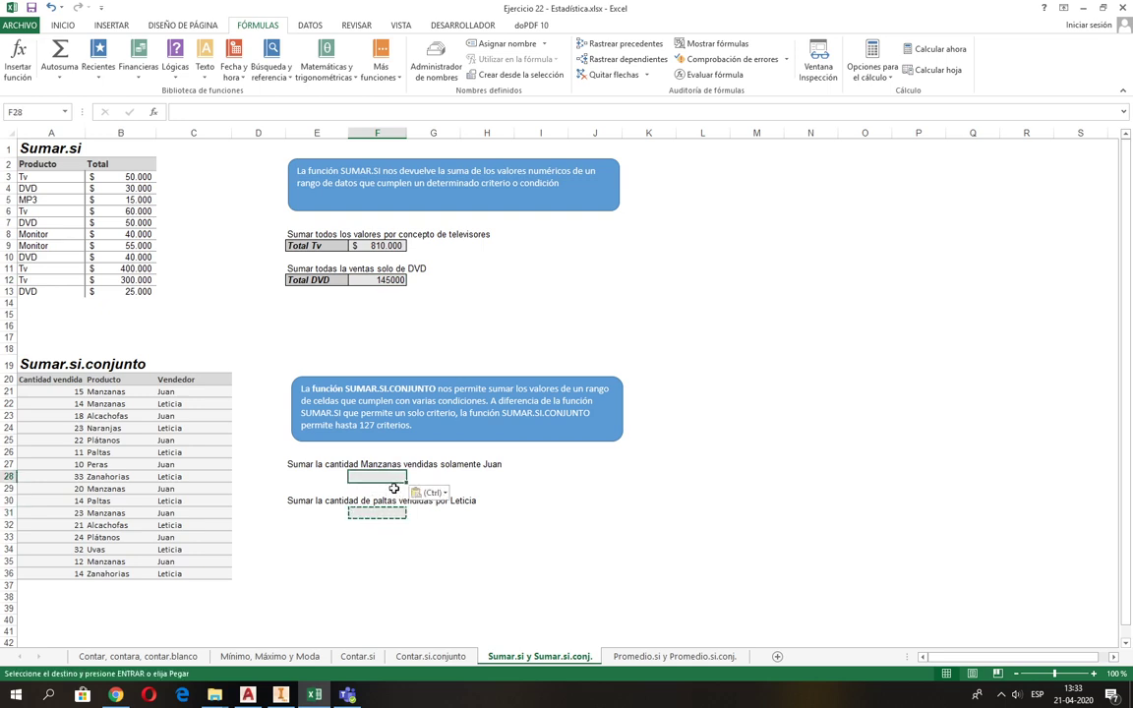
pyautogui.press('Return')
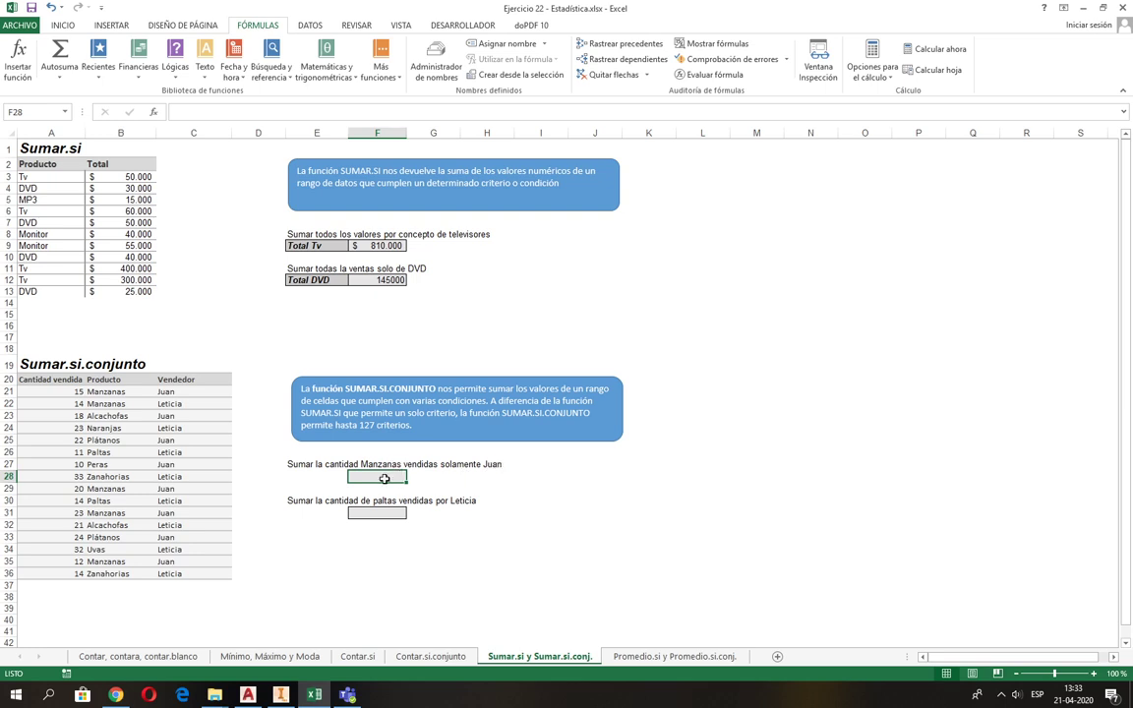
# Insert the mathematical function SUMAR.SI.CONJUNTO in cell F28 with A21:A36 as the sum range
pyautogui.click(327, 61)
pyautogui.scroll(-15, 351, 354)
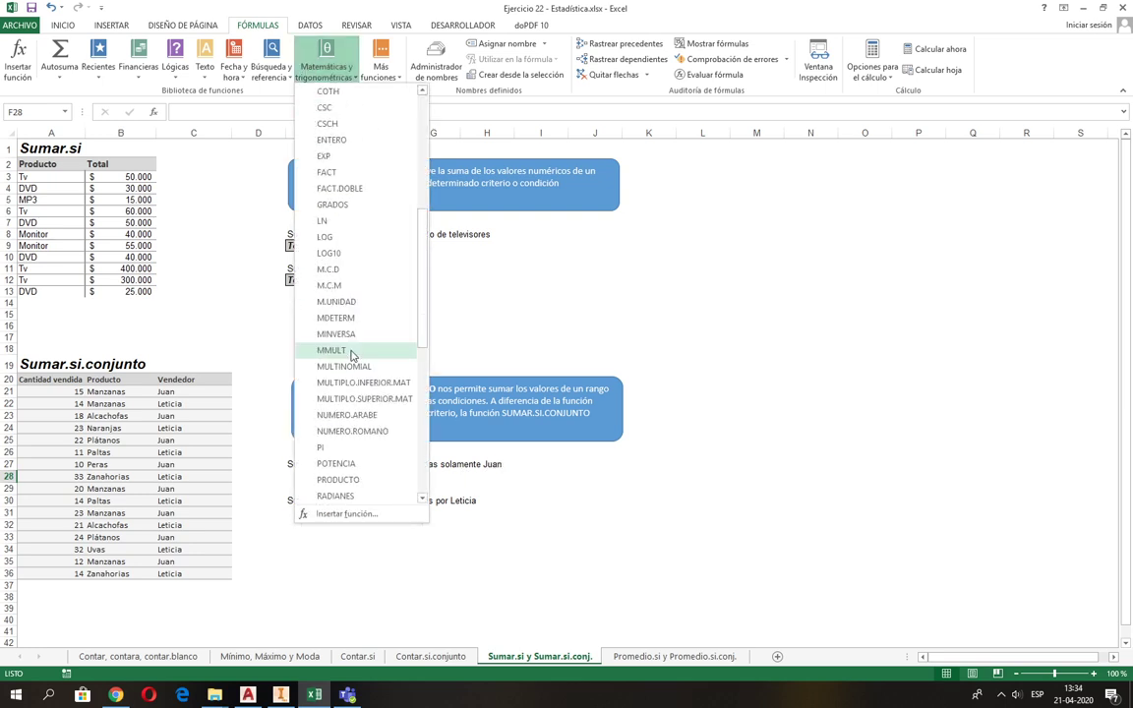
pyautogui.scroll(-2, 352, 354)
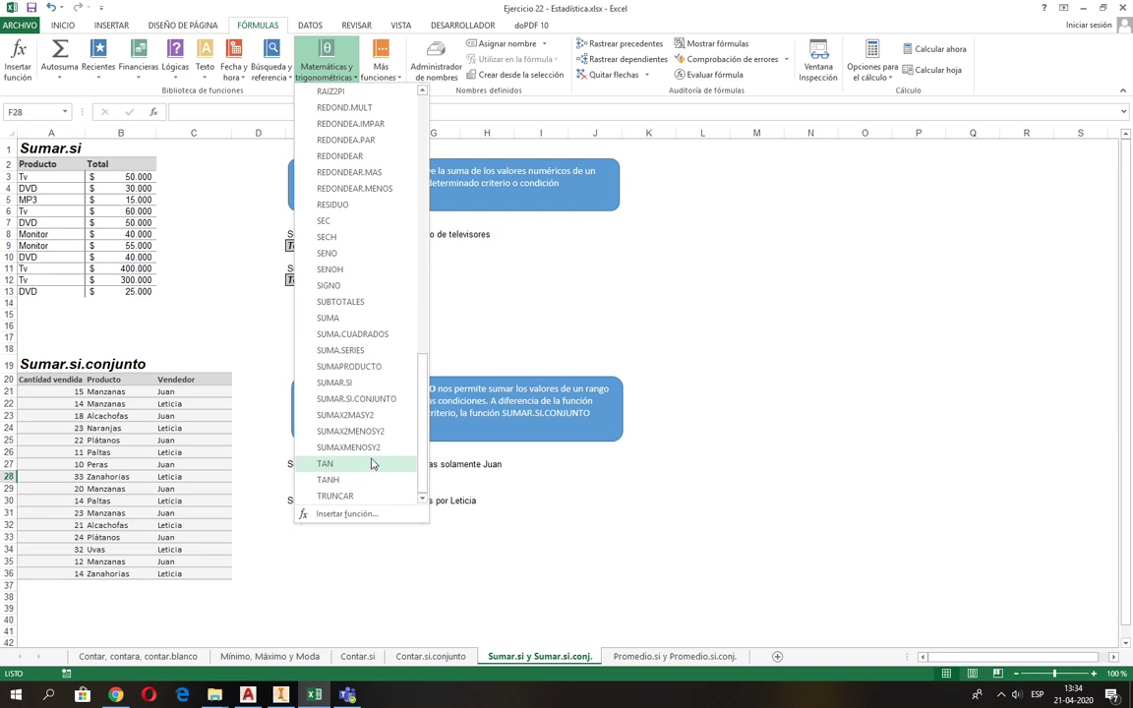
pyautogui.click(357, 398)
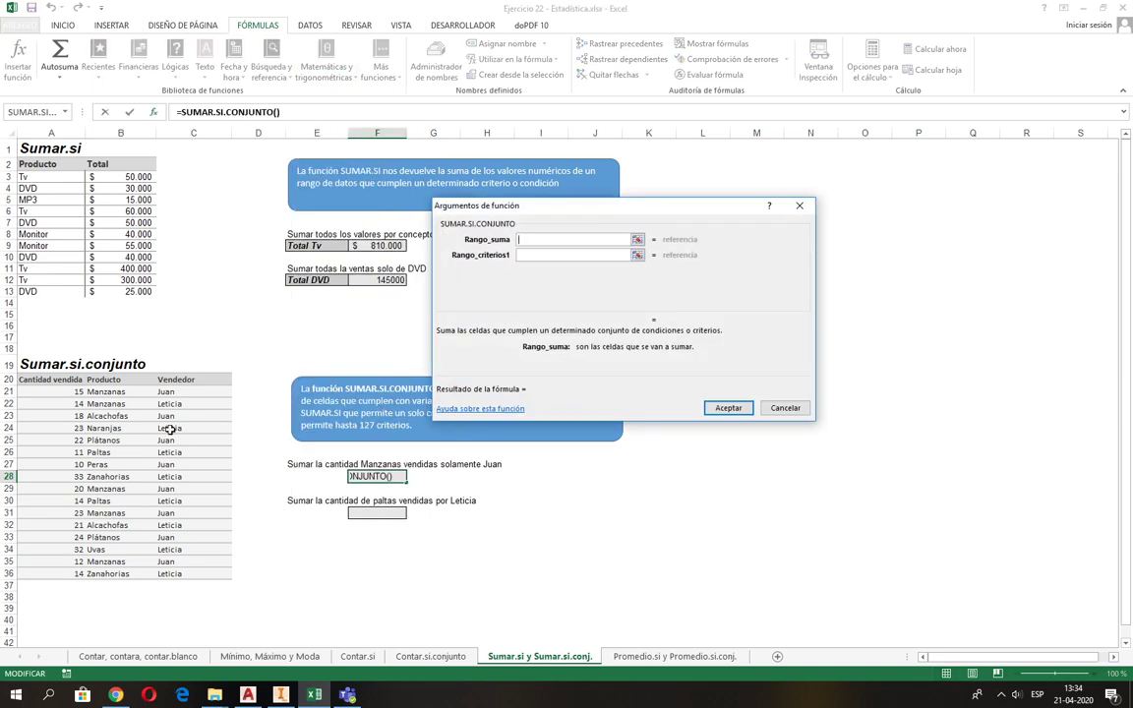
pyautogui.moveTo(62, 397); pyautogui.dragTo(61, 579)
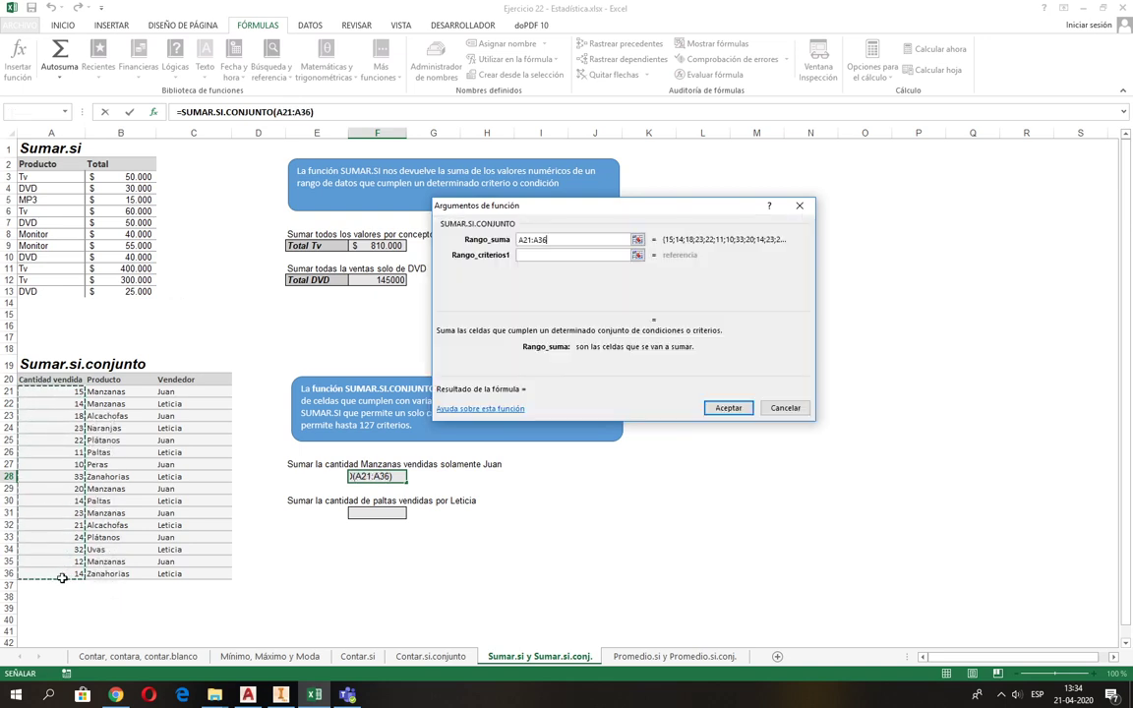
# Set B21:B36 as the first criteria range of the F28 formula, with "Manzana" as its criterion
pyautogui.click(520, 255)
pyautogui.moveTo(106, 391); pyautogui.dragTo(111, 575)
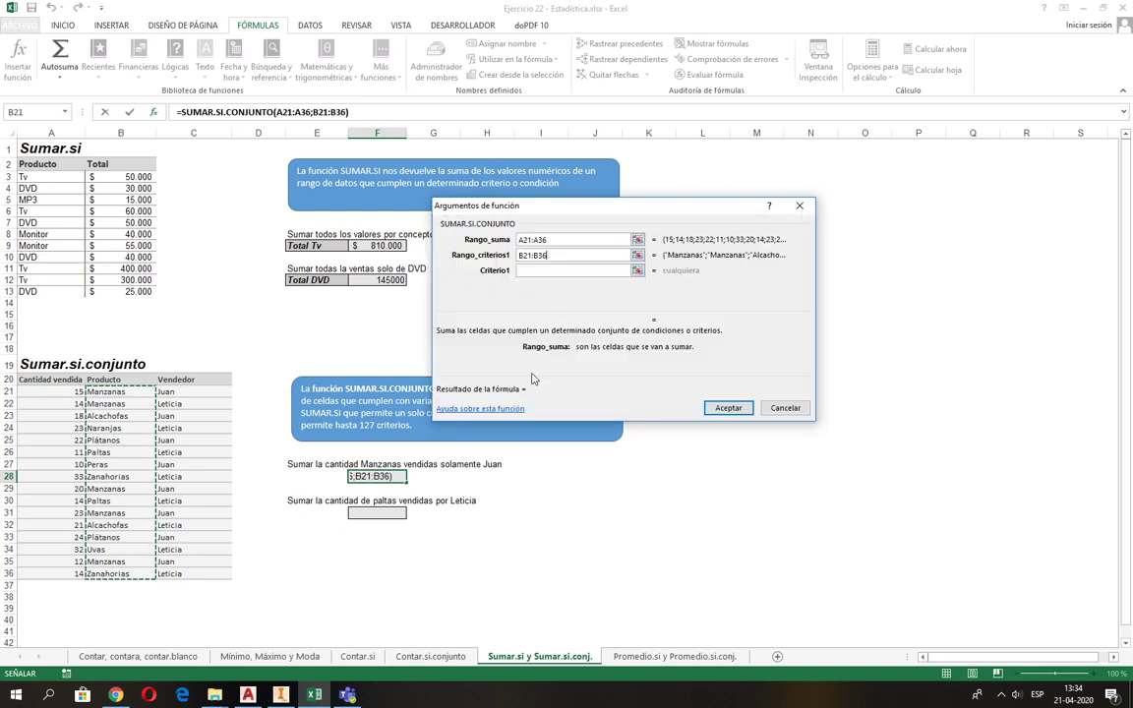
pyautogui.press('Tab')
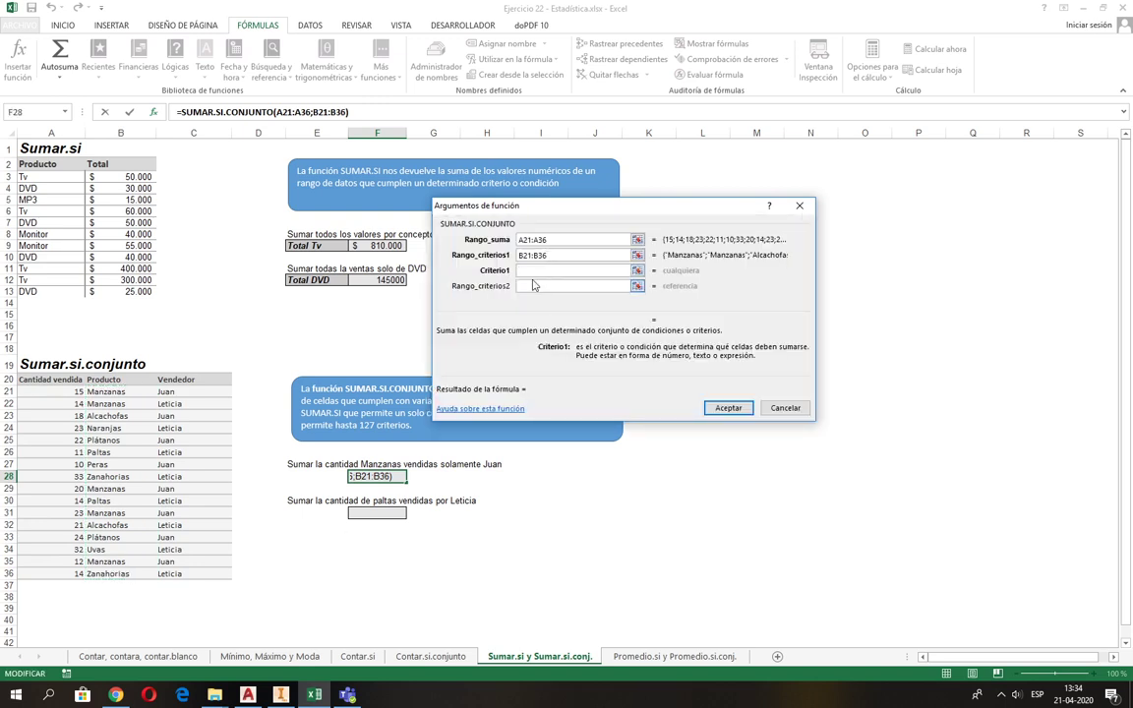
pyautogui.write('Manza')
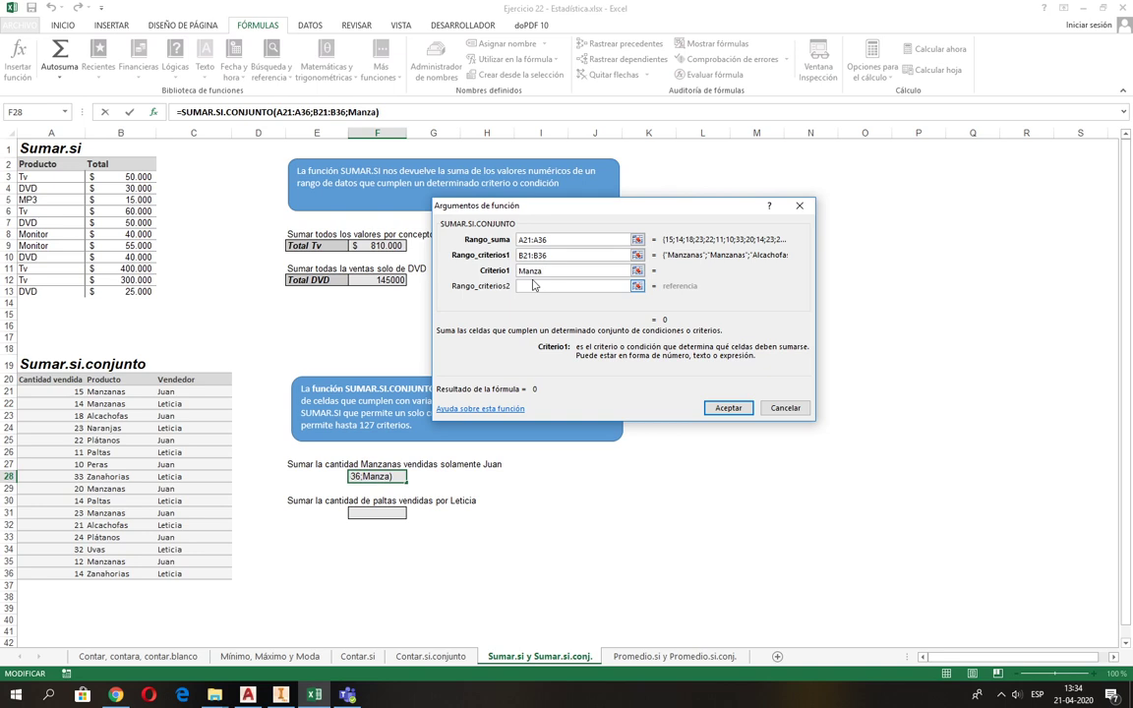
pyautogui.write('na')
# Set C21:C36 as the second criteria range with the seller's name from the Manzanas instruction as criterion, and accept the function
pyautogui.click(529, 286)
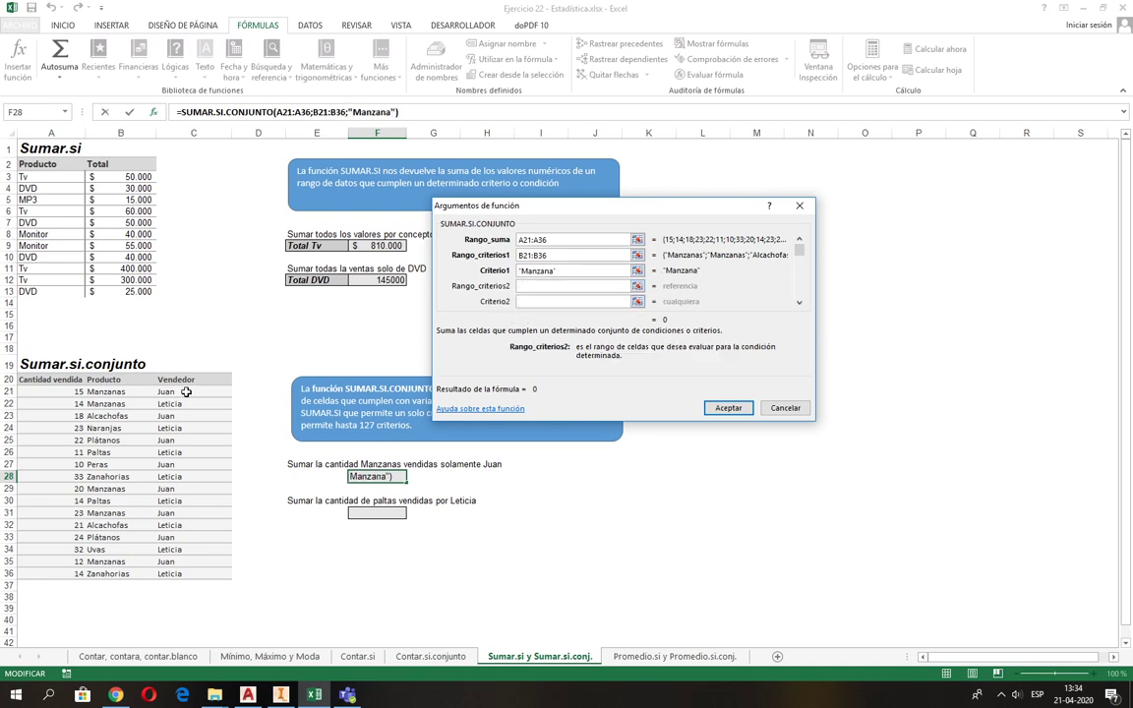
pyautogui.moveTo(186, 392); pyautogui.dragTo(182, 574)
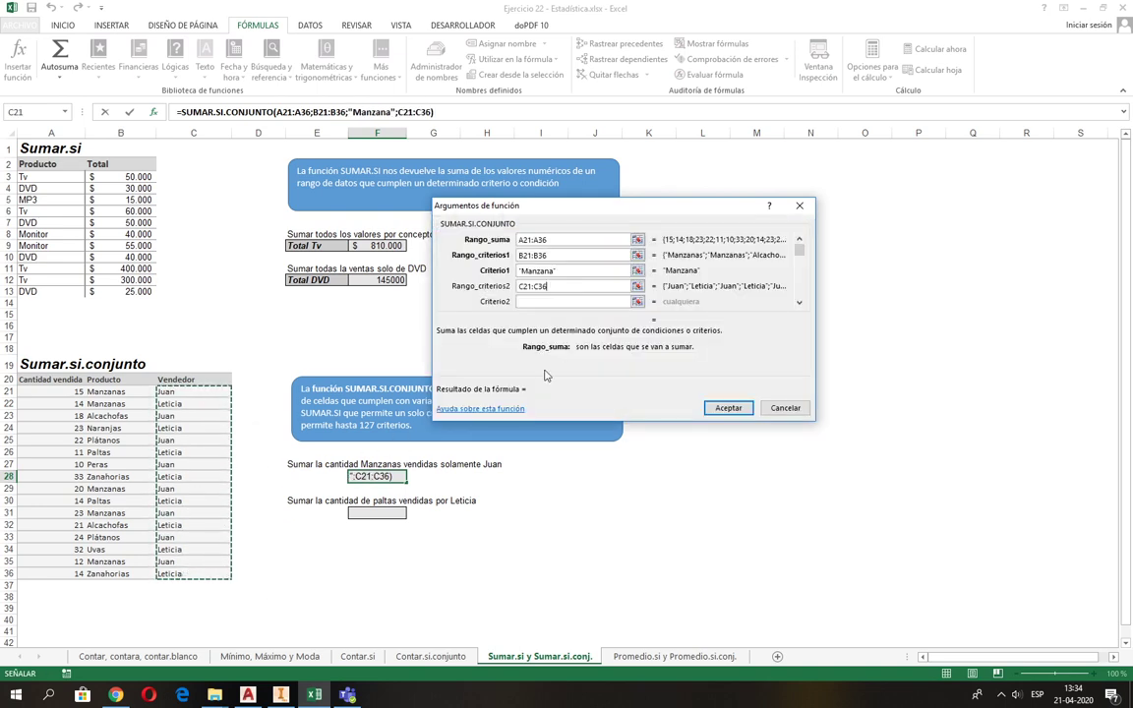
pyautogui.click(536, 302)
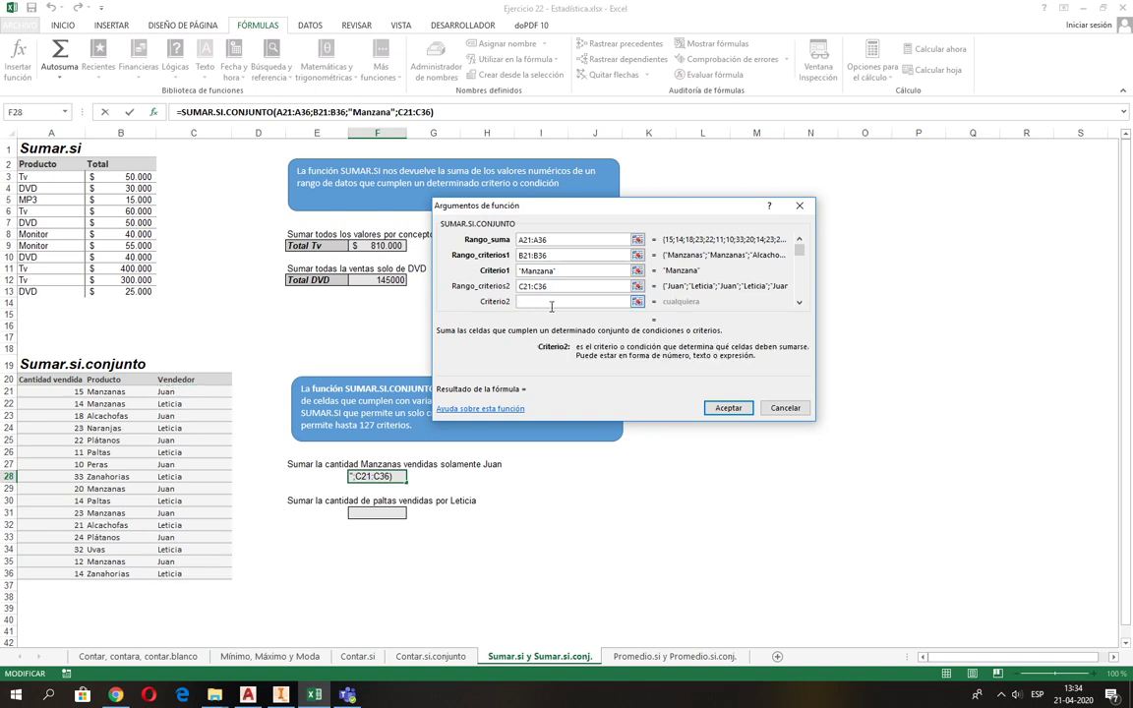
pyautogui.write('Juan')
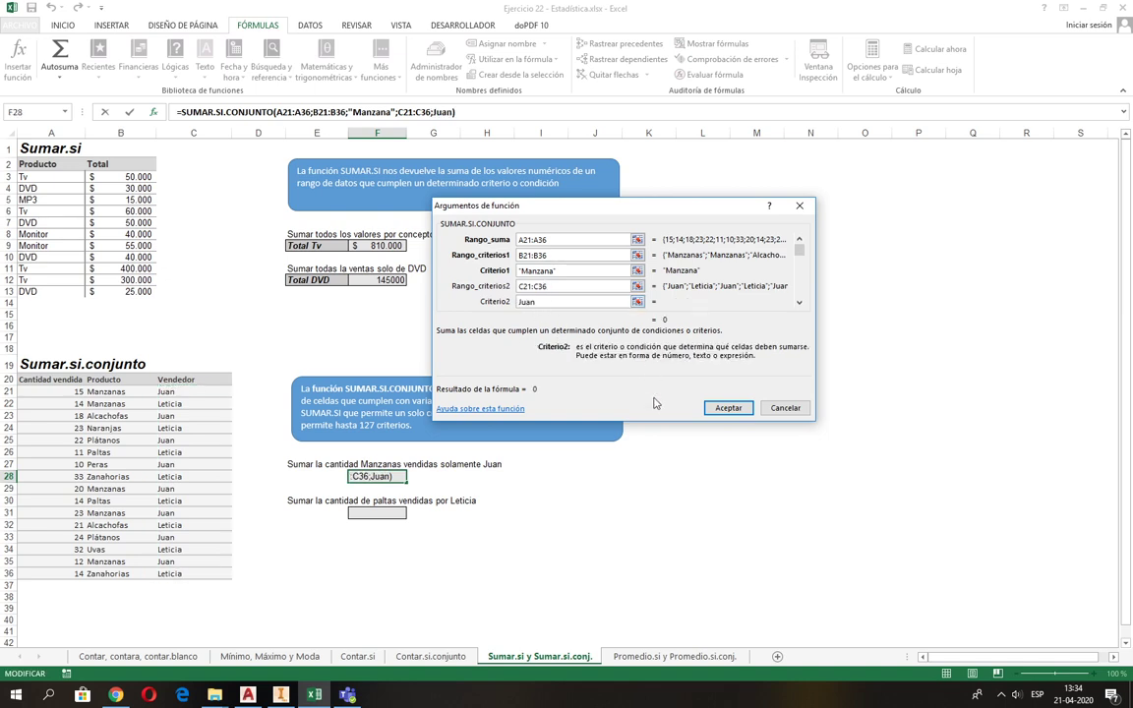
pyautogui.click(740, 411)
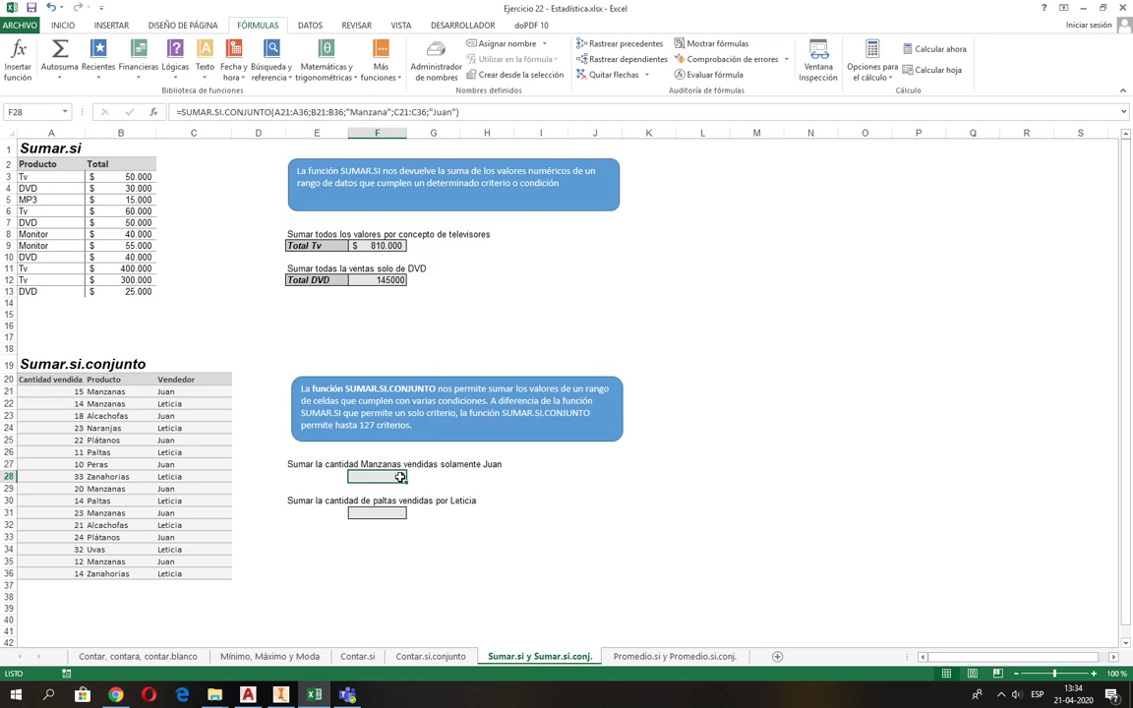
# Reopen the arguments of the F28 formula and correct the first criterion to "Manzanas"
pyautogui.click(153, 113)
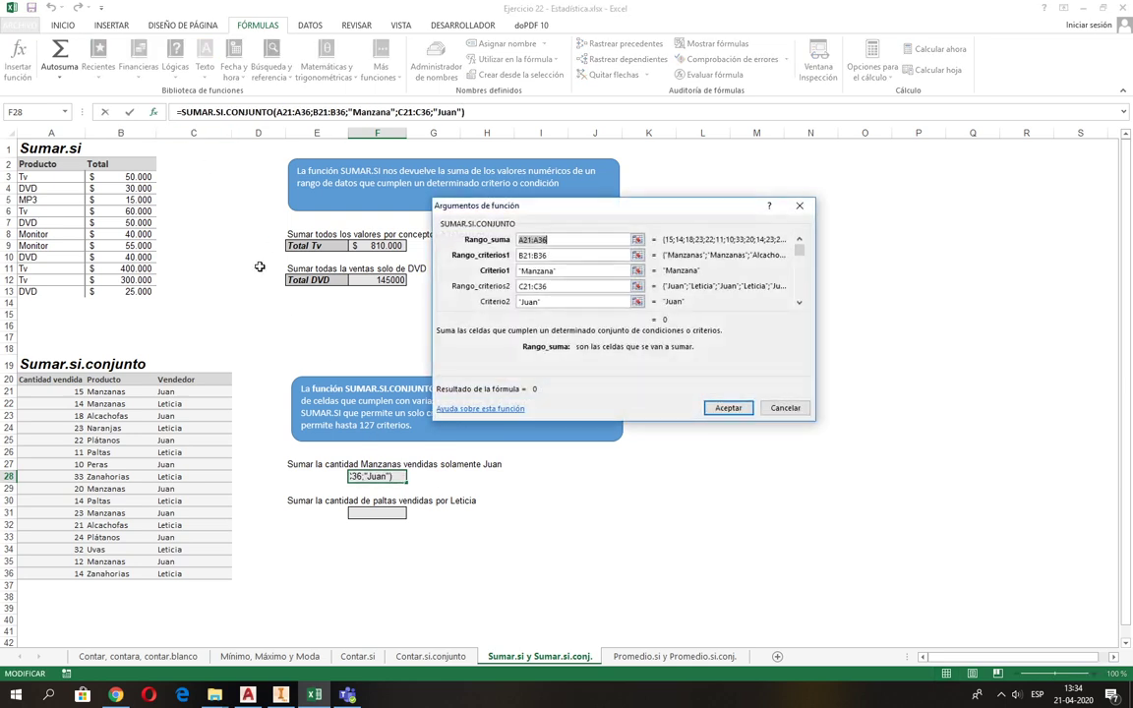
pyautogui.click(554, 270)
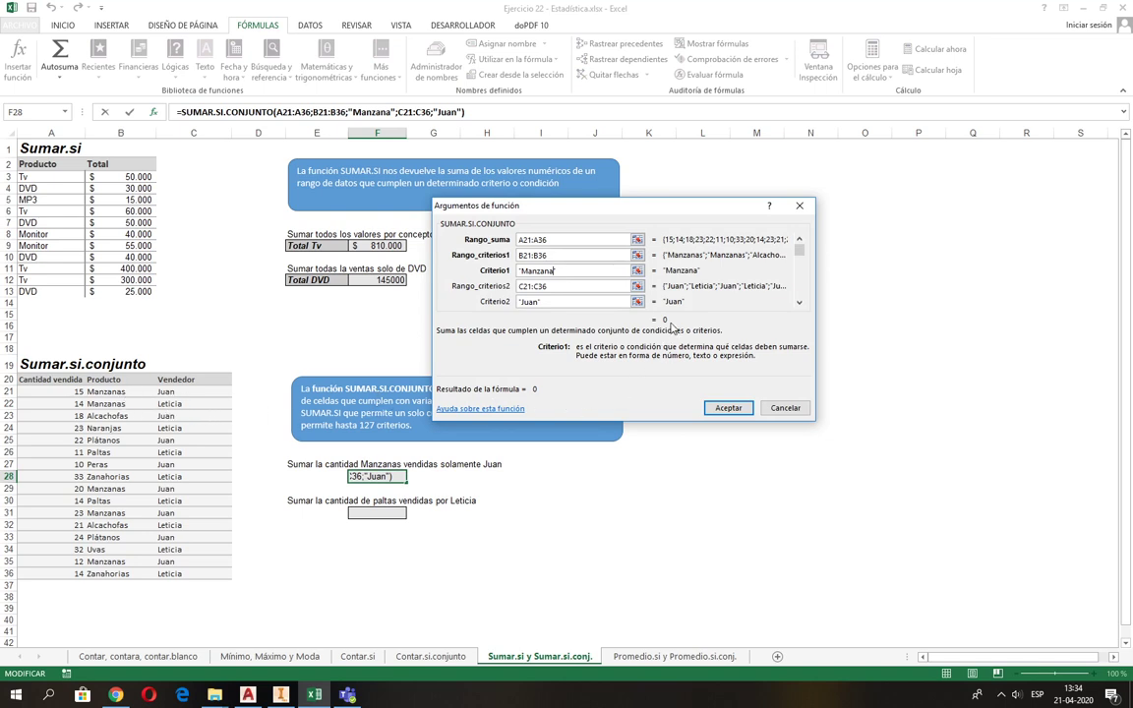
pyautogui.write('s')
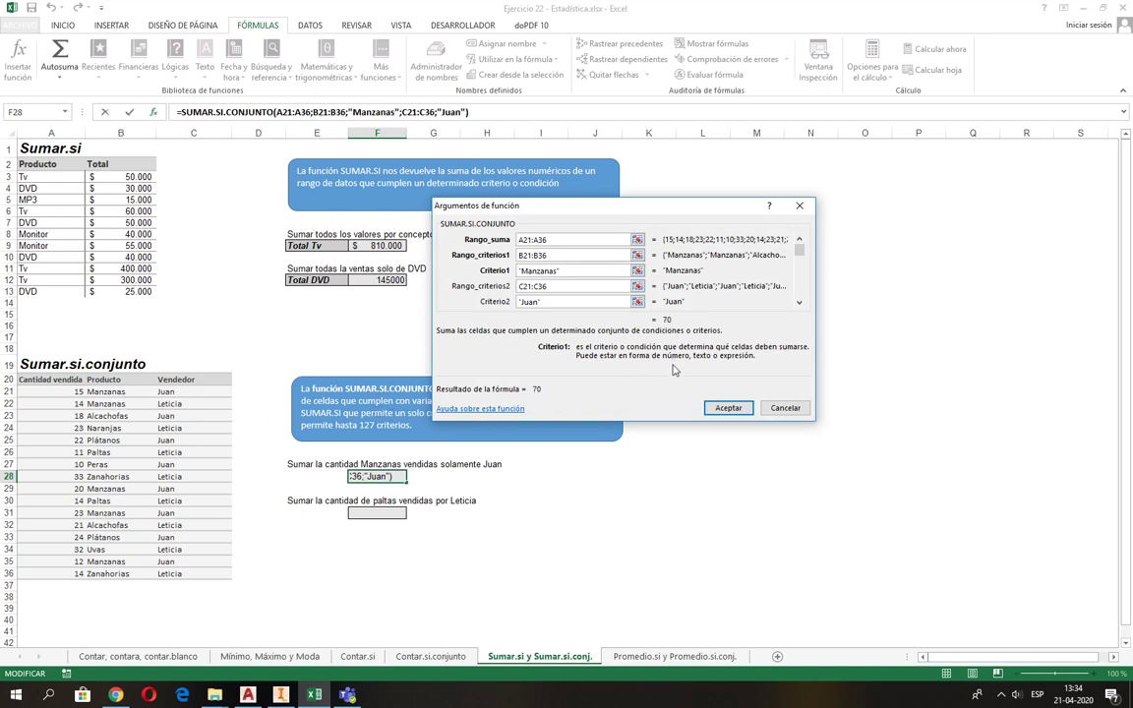
pyautogui.click(726, 408)
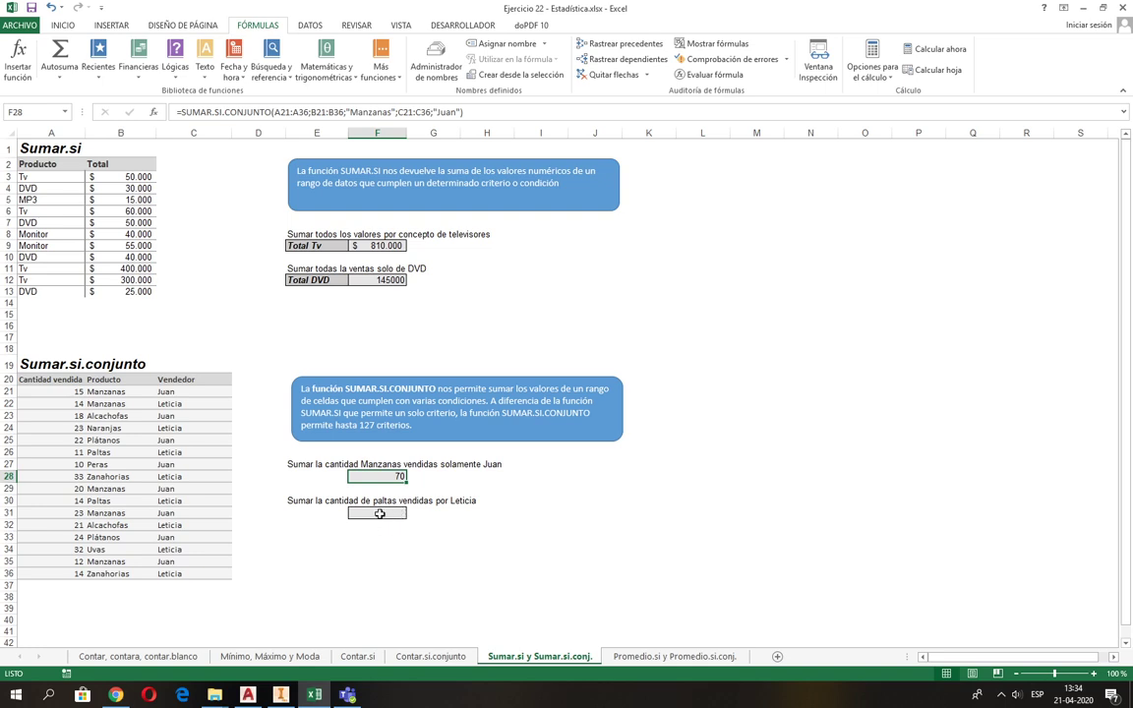
# Insert the mathematical function SUMAR.SI.CONJUNTO in cell F31 with A21:A36 as the sum range
pyautogui.click(379, 513)
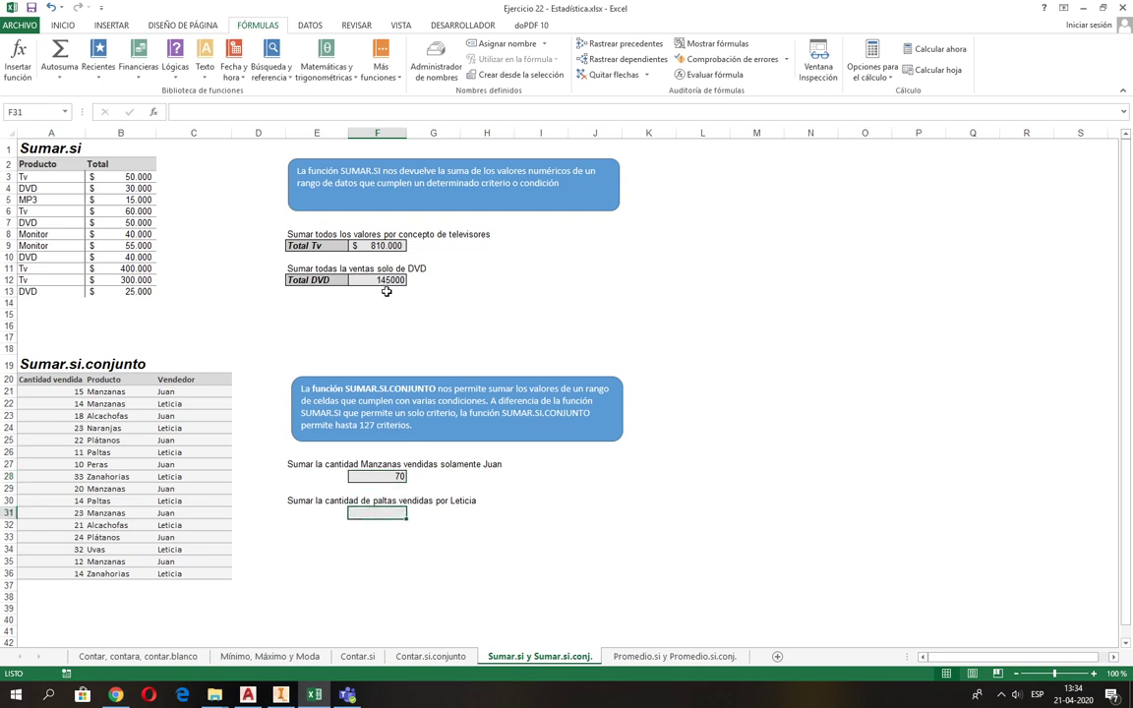
pyautogui.click(324, 73)
pyautogui.scroll(-15, 349, 347)
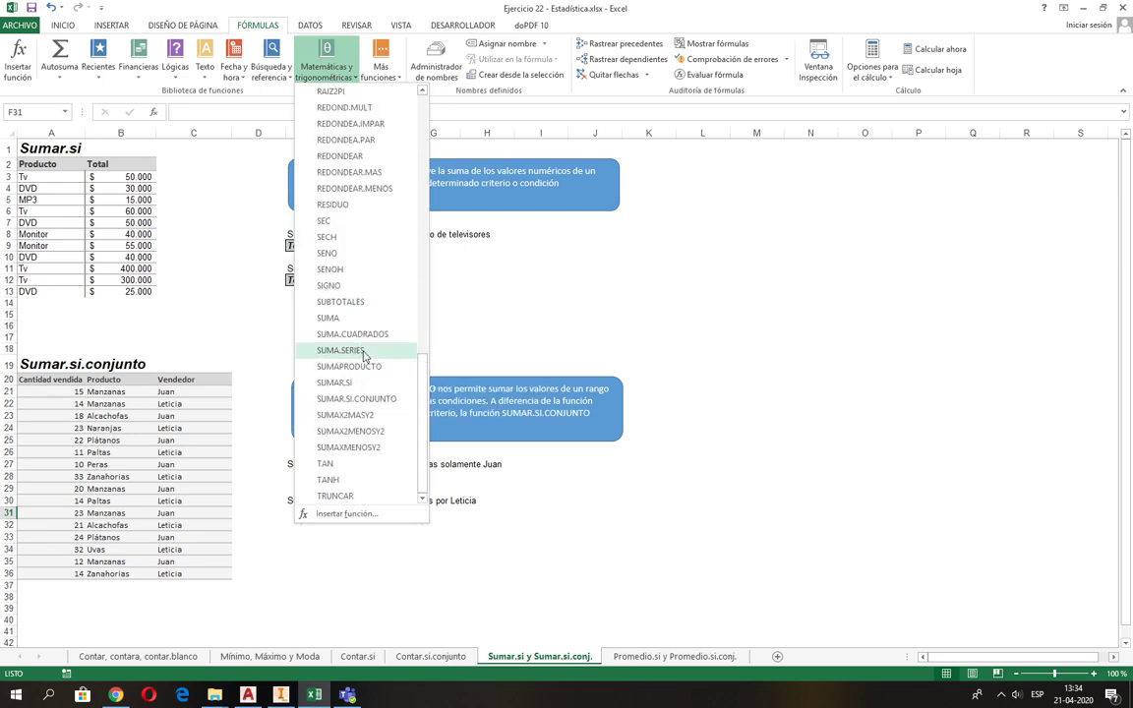
pyautogui.click(347, 399)
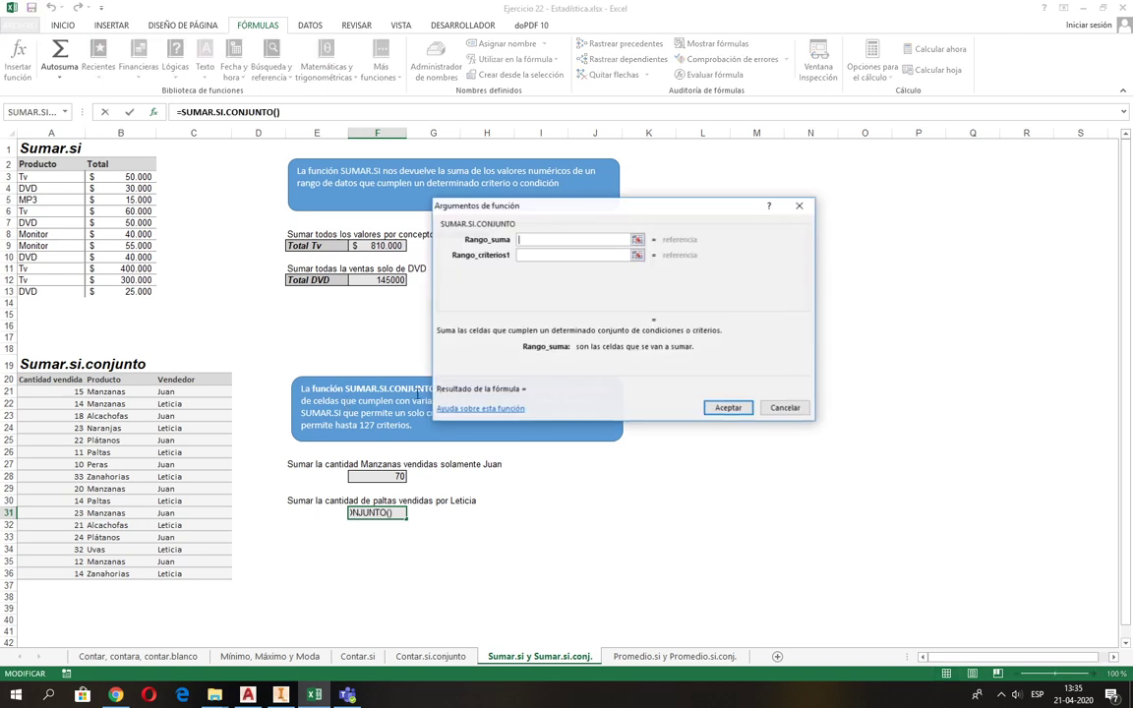
pyautogui.moveTo(55, 394); pyautogui.dragTo(44, 577)
# Set B21:B36 as the first criteria range of the F31 formula, with "Paltas" as its criterion
pyautogui.click(522, 256)
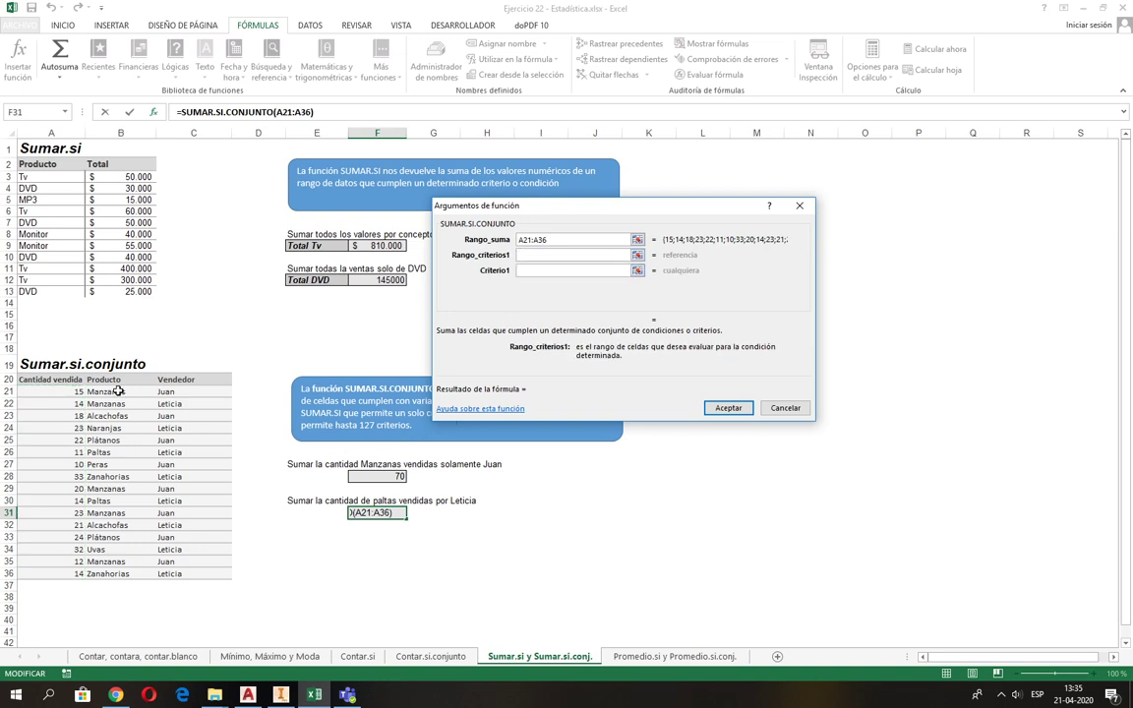
pyautogui.moveTo(118, 392); pyautogui.dragTo(141, 551)
pyautogui.click(535, 273)
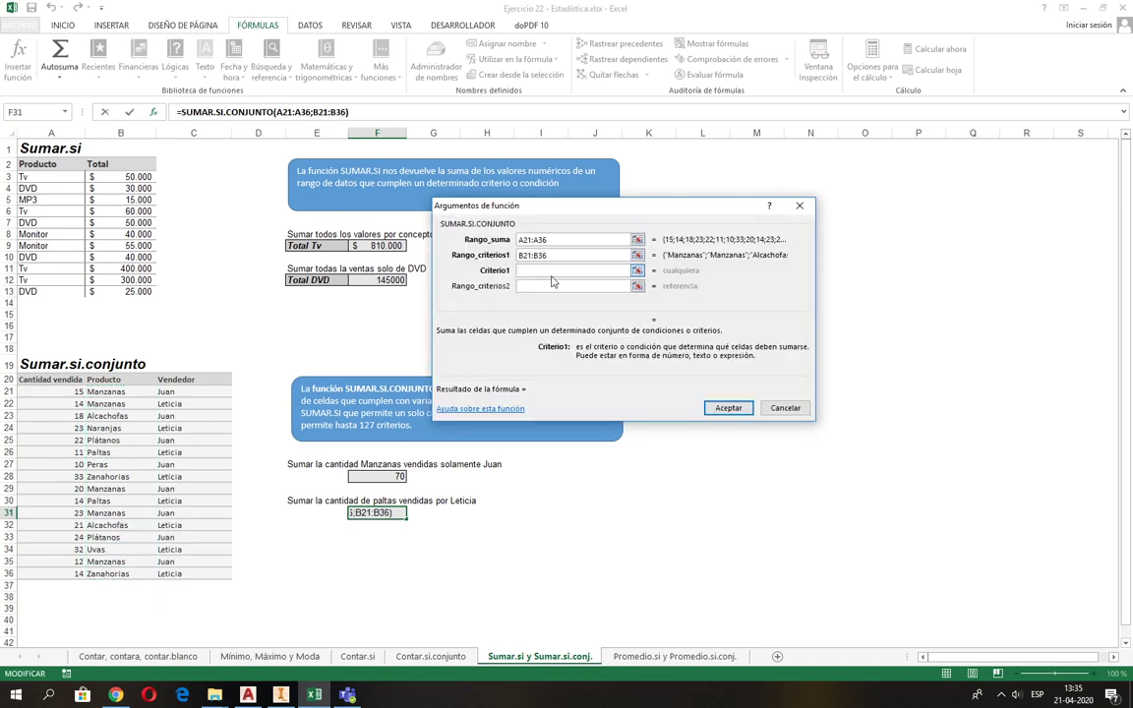
pyautogui.write('Paltas')
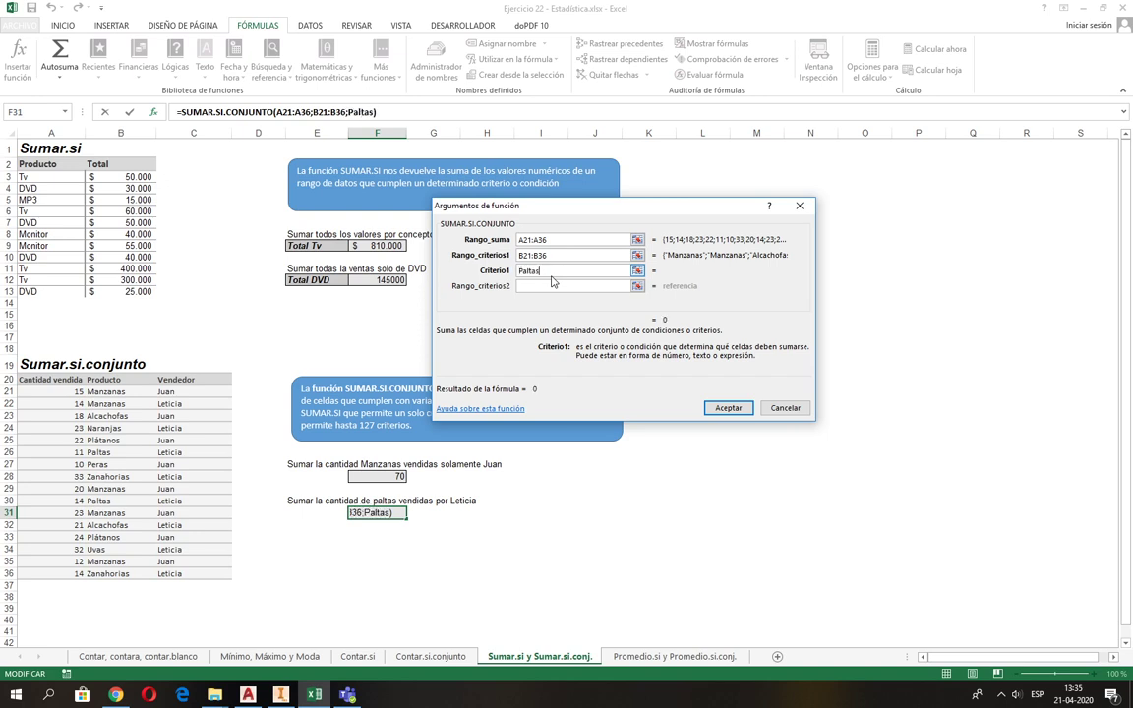
# Set C21:C36 as the second criteria range with the seller's name from the paltas instruction as criterion, and accept the function
pyautogui.click(566, 286)
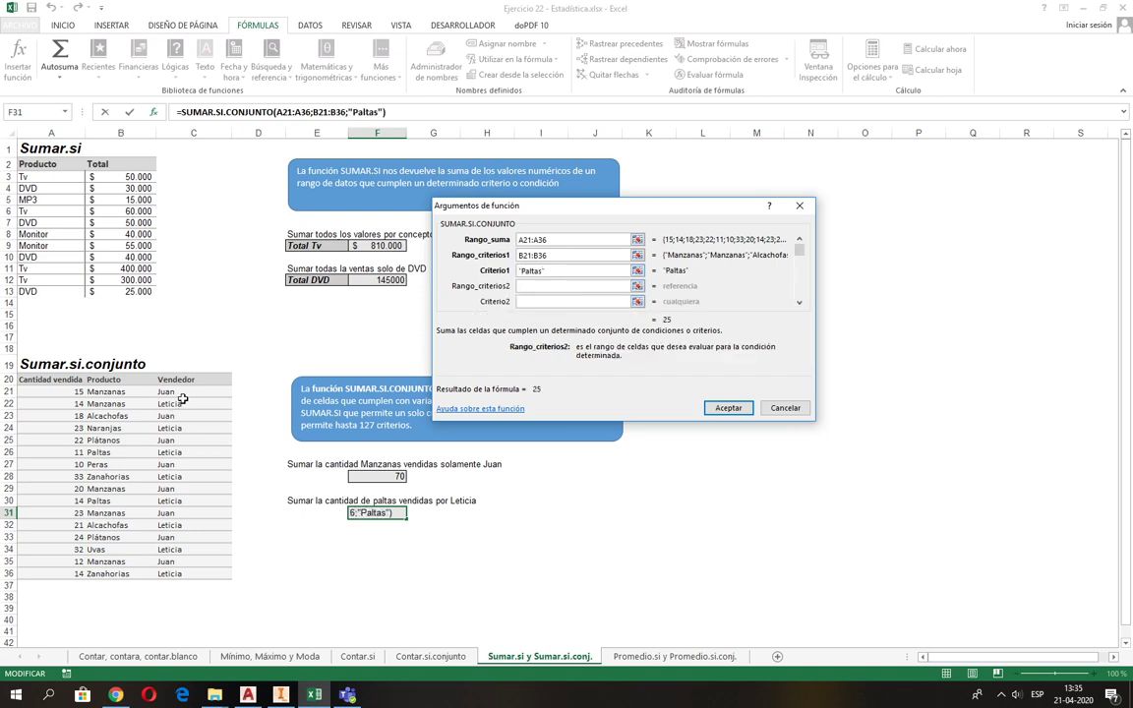
pyautogui.moveTo(165, 391); pyautogui.dragTo(182, 574)
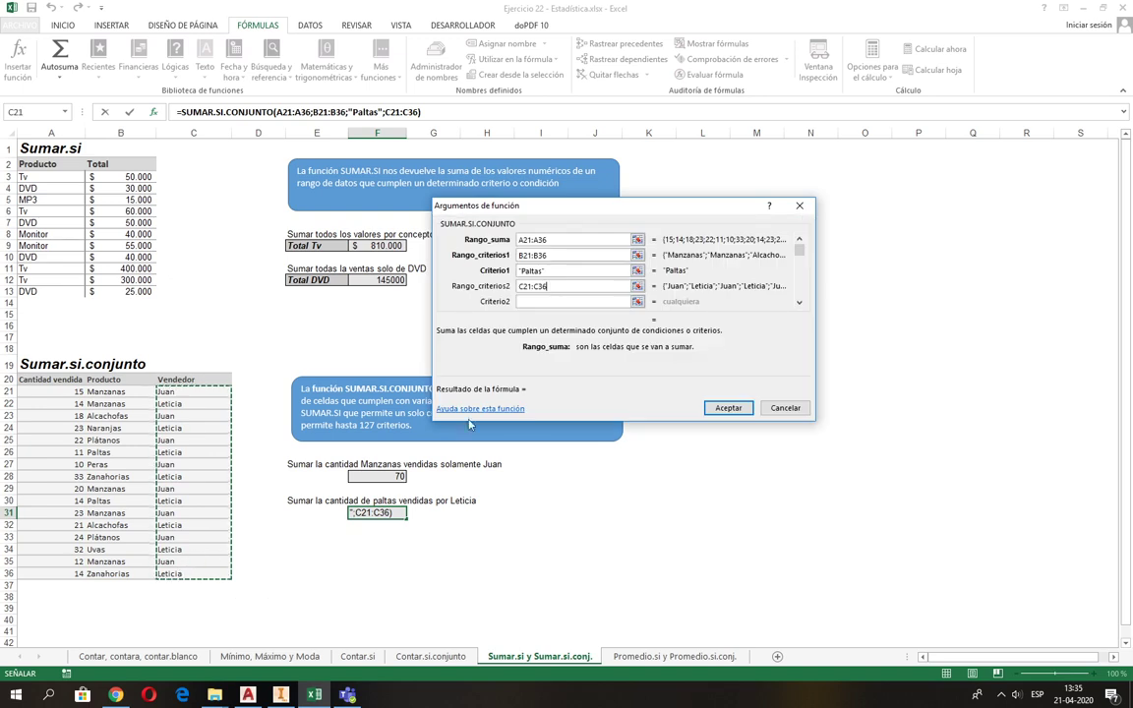
pyautogui.click(532, 300)
pyautogui.write('L')
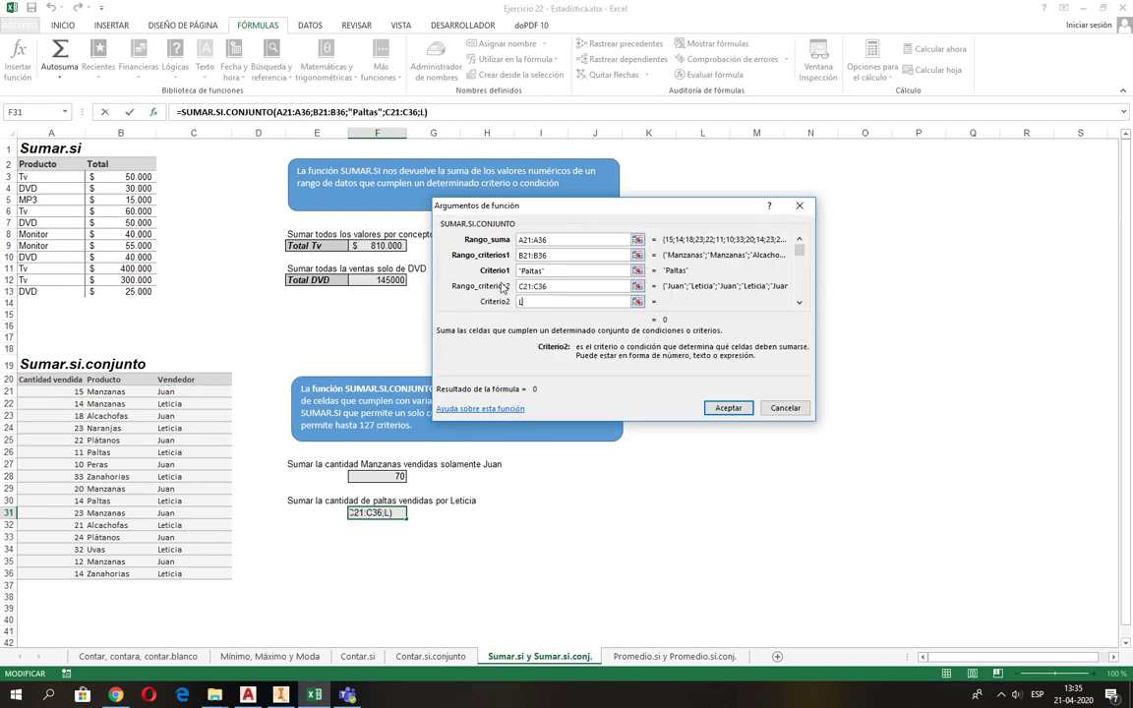
pyautogui.write('eticia')
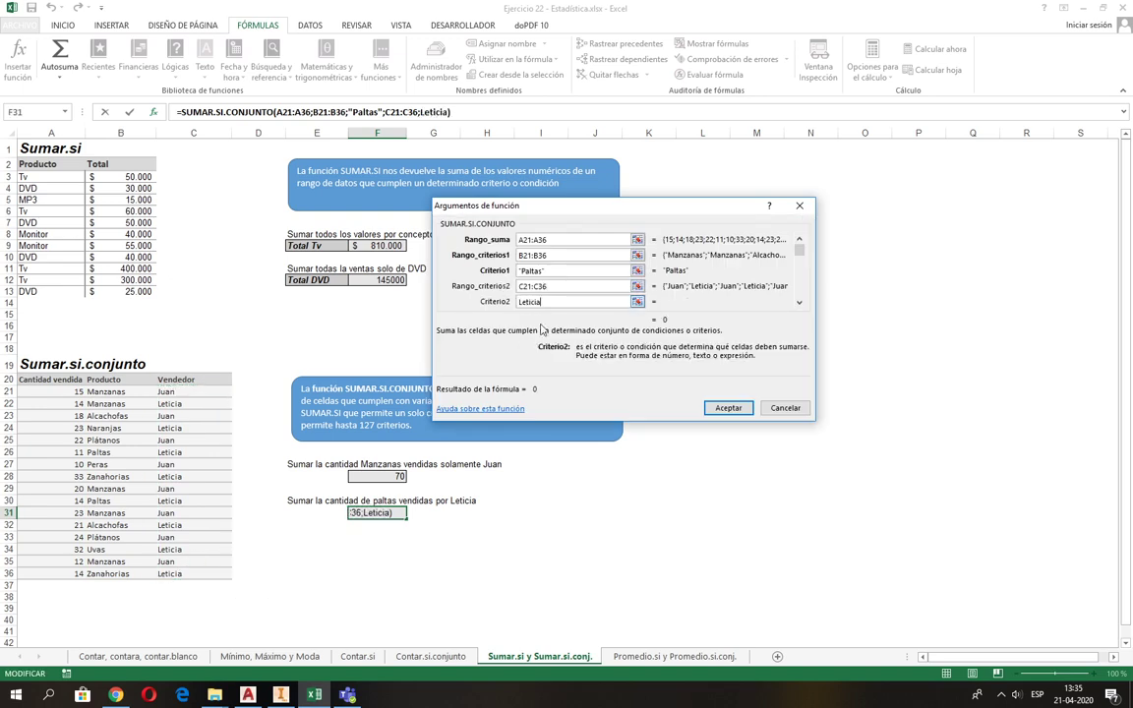
pyautogui.click(728, 408)
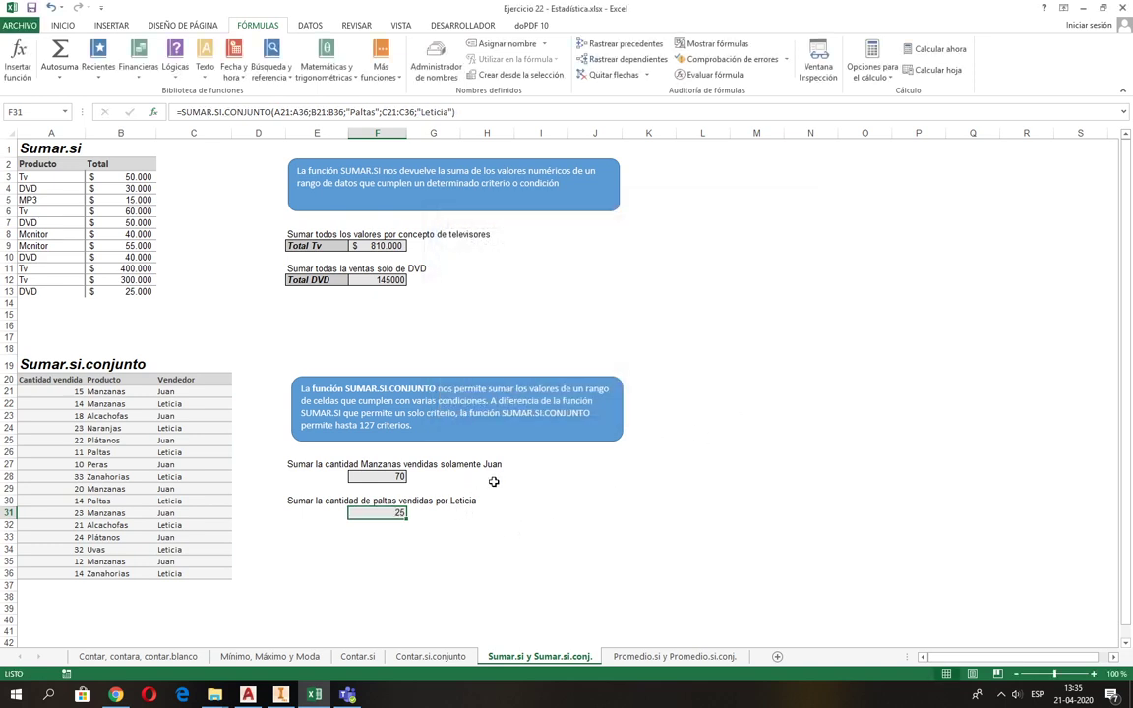
# Apply borders to the empty cells I28:K28 beside the Manzanas answer
pyautogui.click(556, 477)
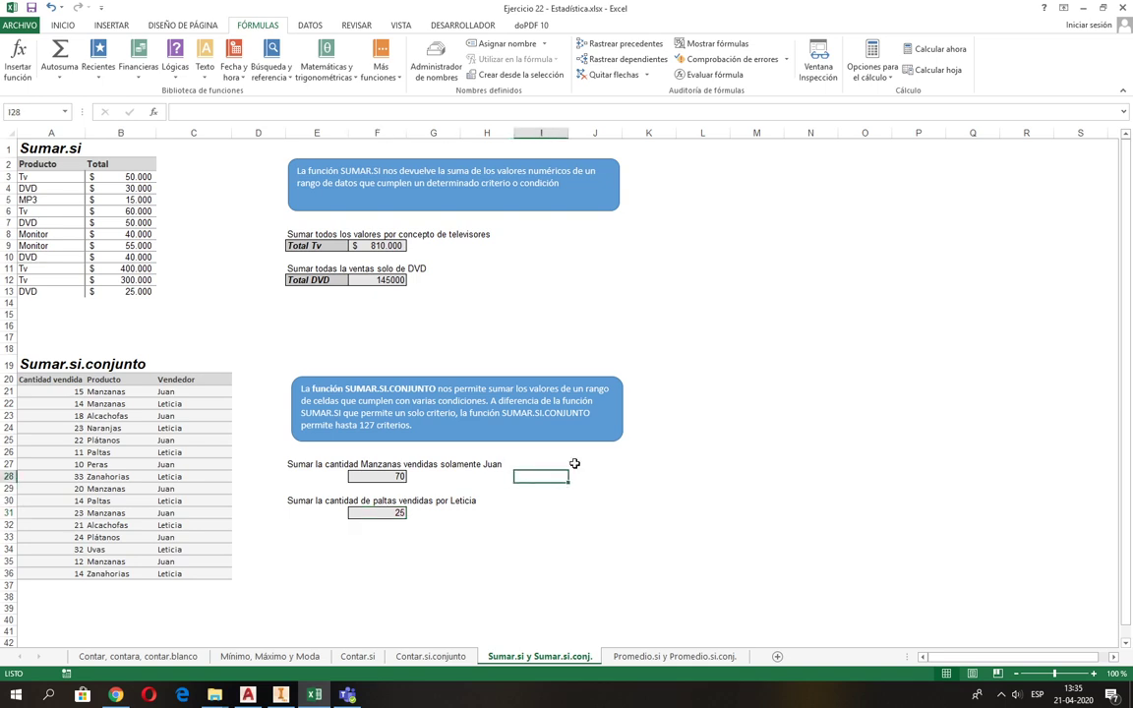
pyautogui.moveTo(559, 476); pyautogui.dragTo(633, 477)
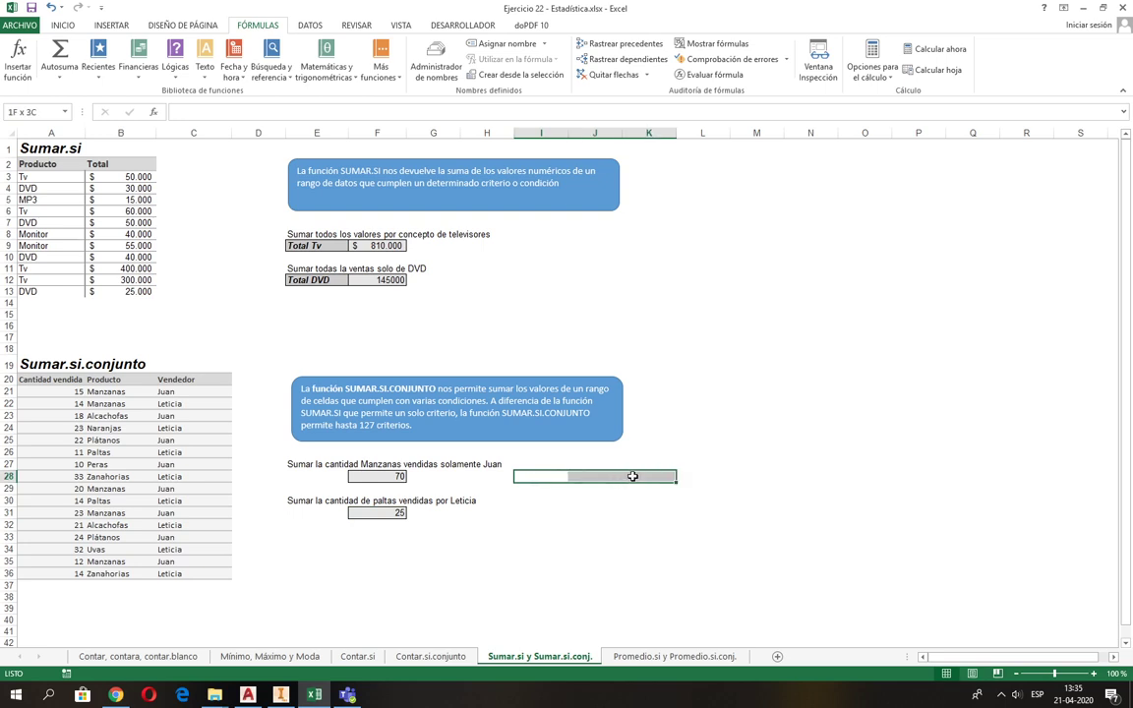
pyautogui.click(61, 25)
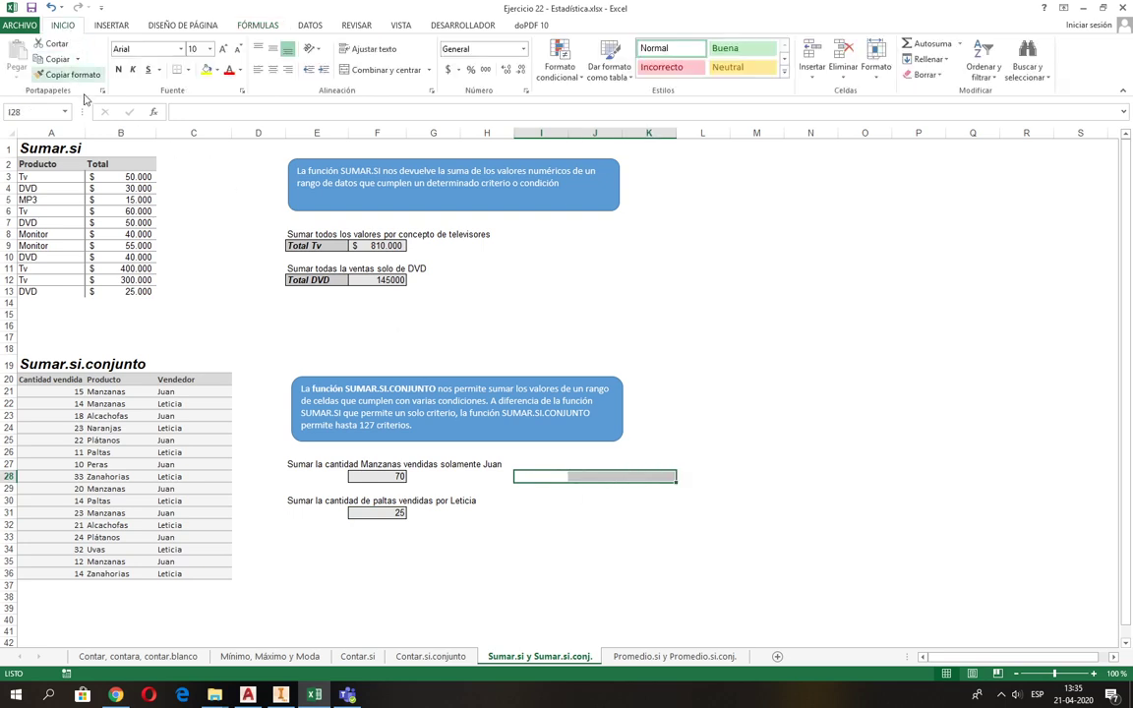
pyautogui.click(187, 70)
pyautogui.click(211, 184)
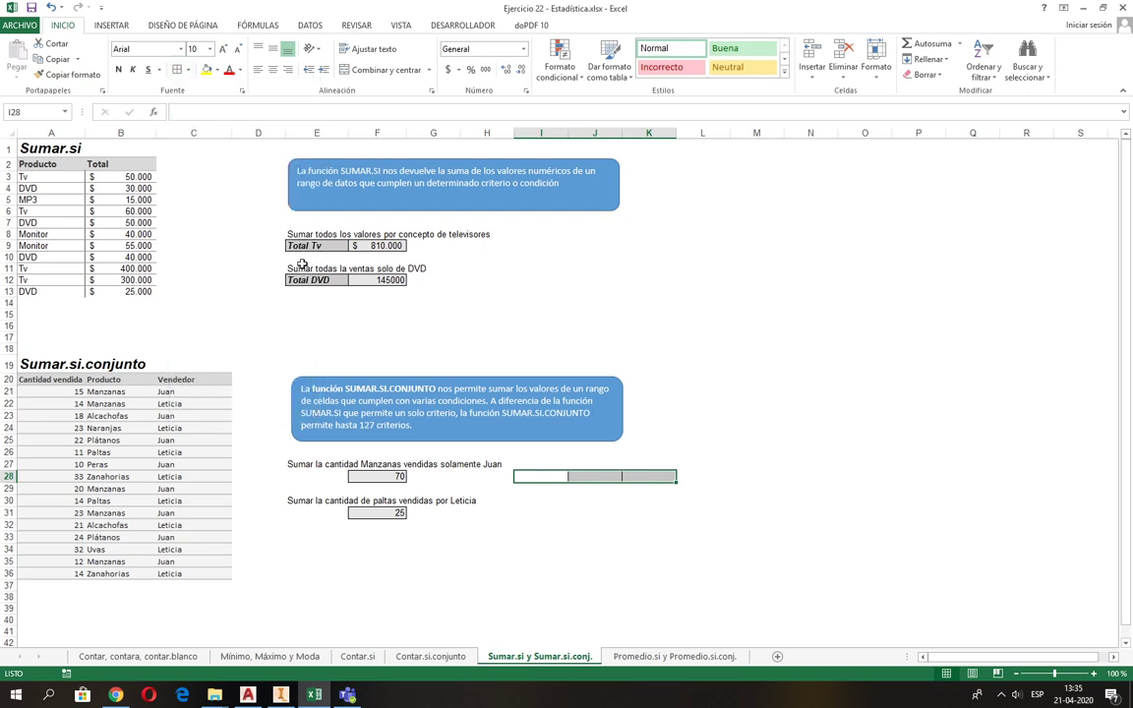
# Enter the seller's name from the Manzanas instruction in I27, above the first bordered cell
pyautogui.click(558, 479)
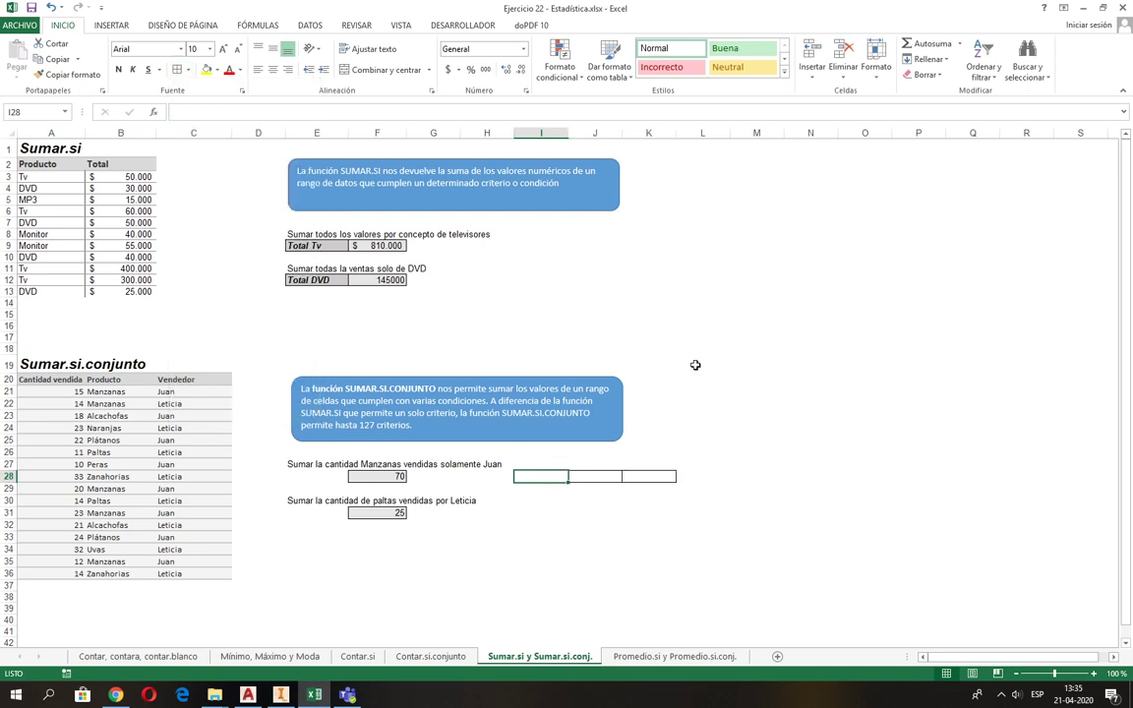
pyautogui.press('Up')
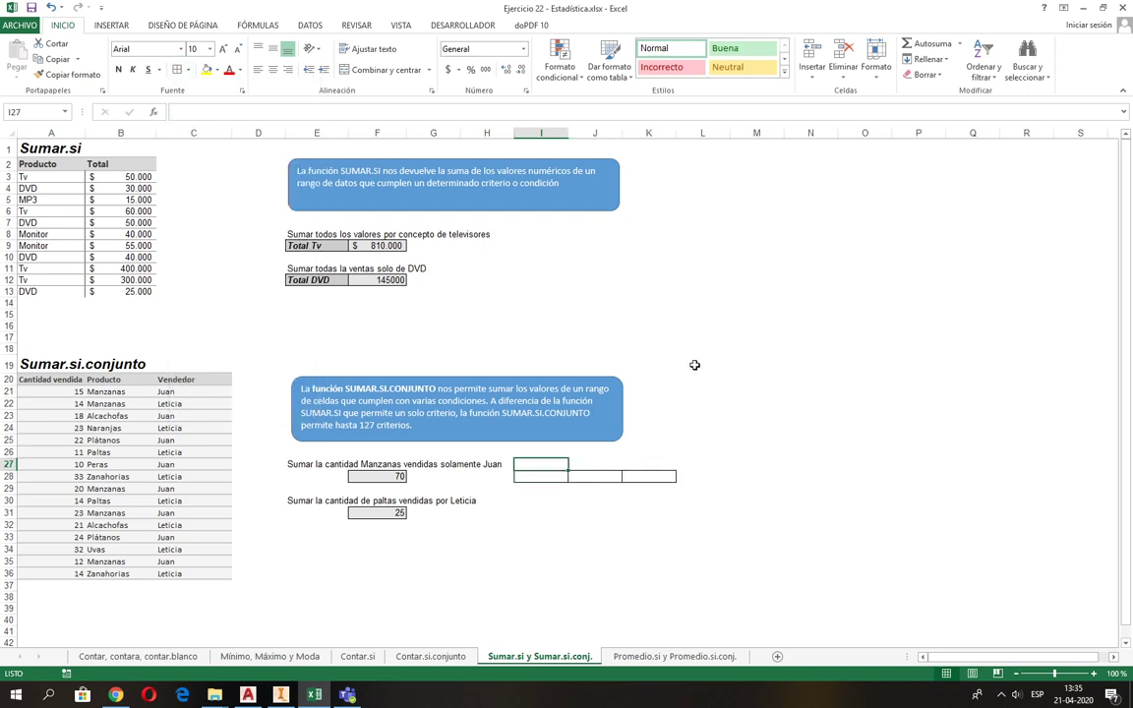
pyautogui.write('Juan')
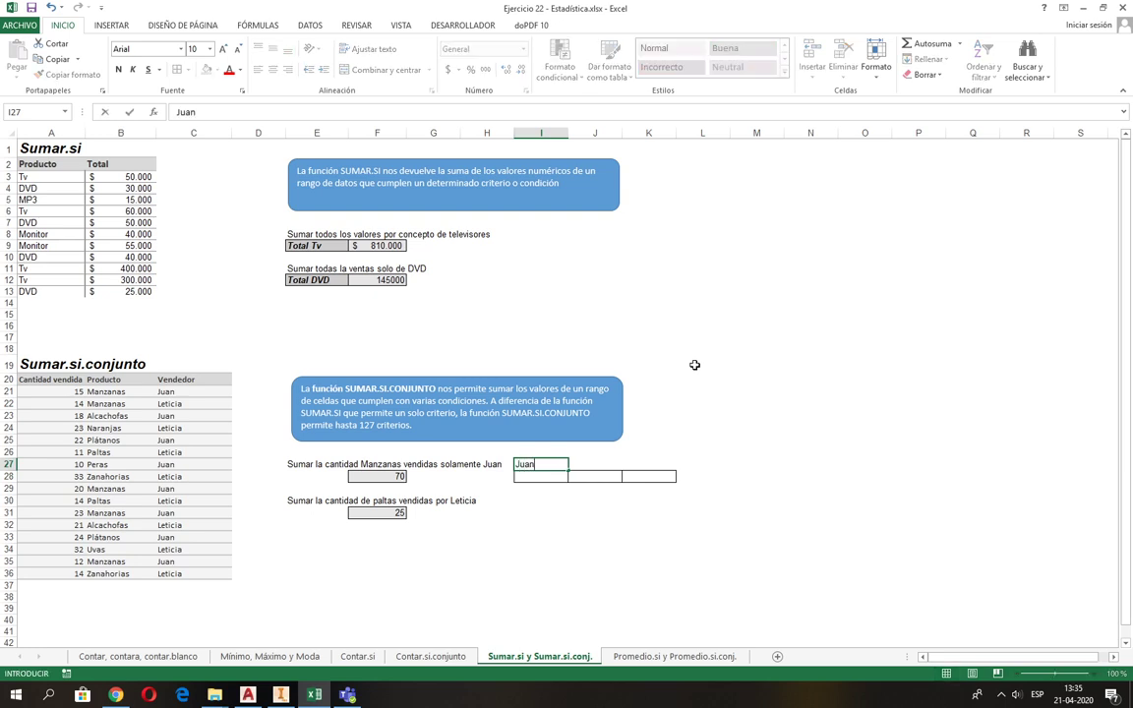
pyautogui.press('Tab')
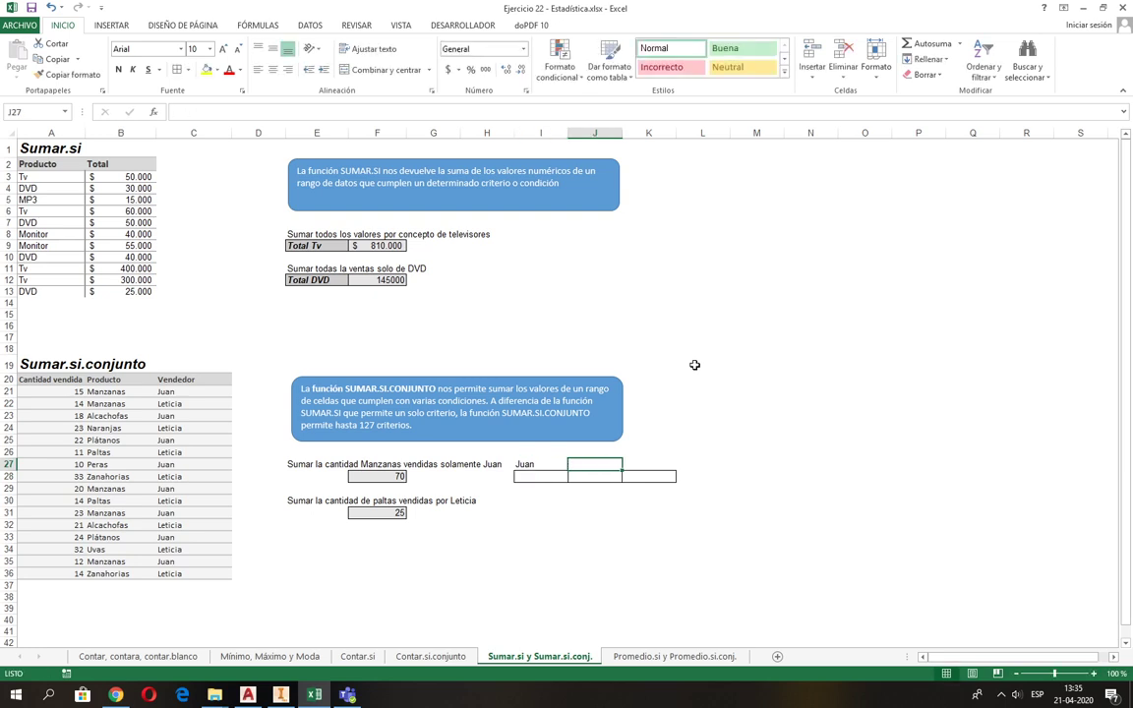
# Label the bordered answer cells by entering the headings "Vendedor" in I27 and "Producto" in J27
pyautogui.write('Pro')
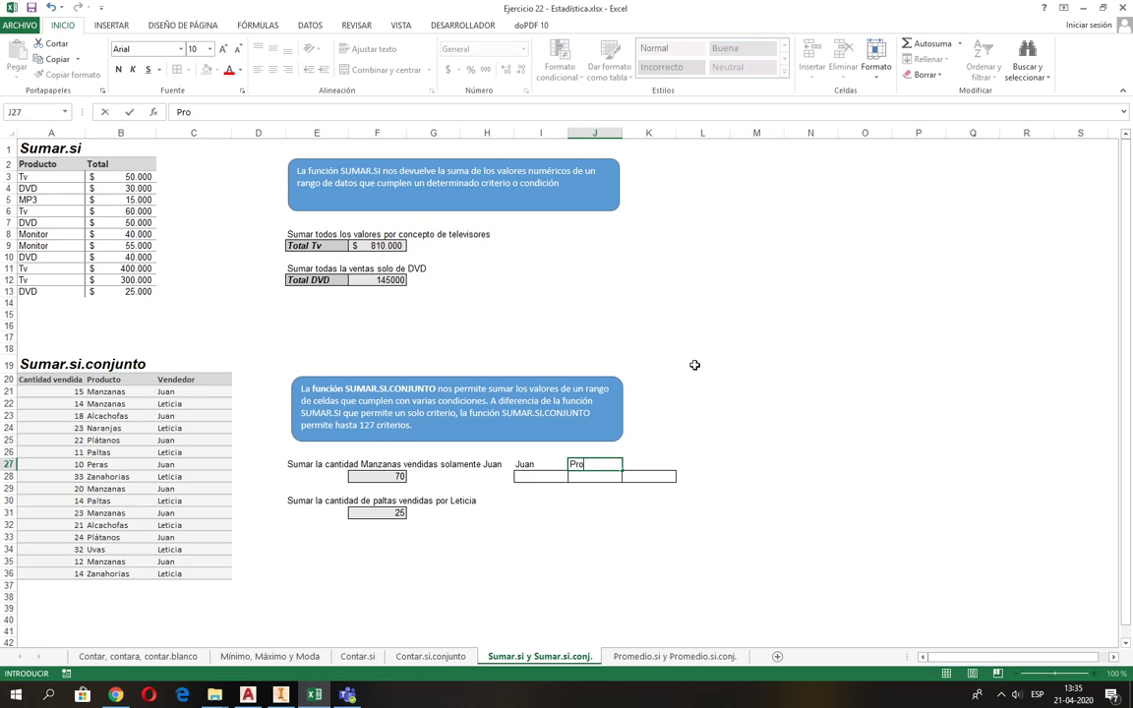
pyautogui.press('Escape')
pyautogui.press('Left')
pyautogui.write('Vend')
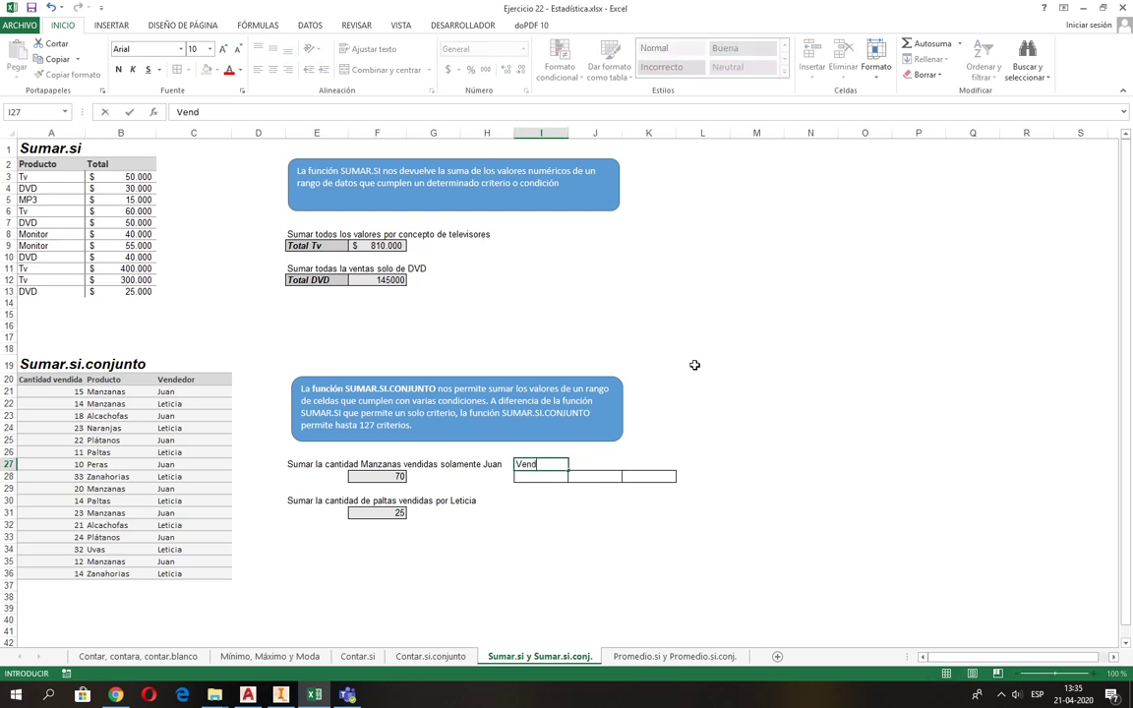
pyautogui.write('edor')
pyautogui.press('Tab')
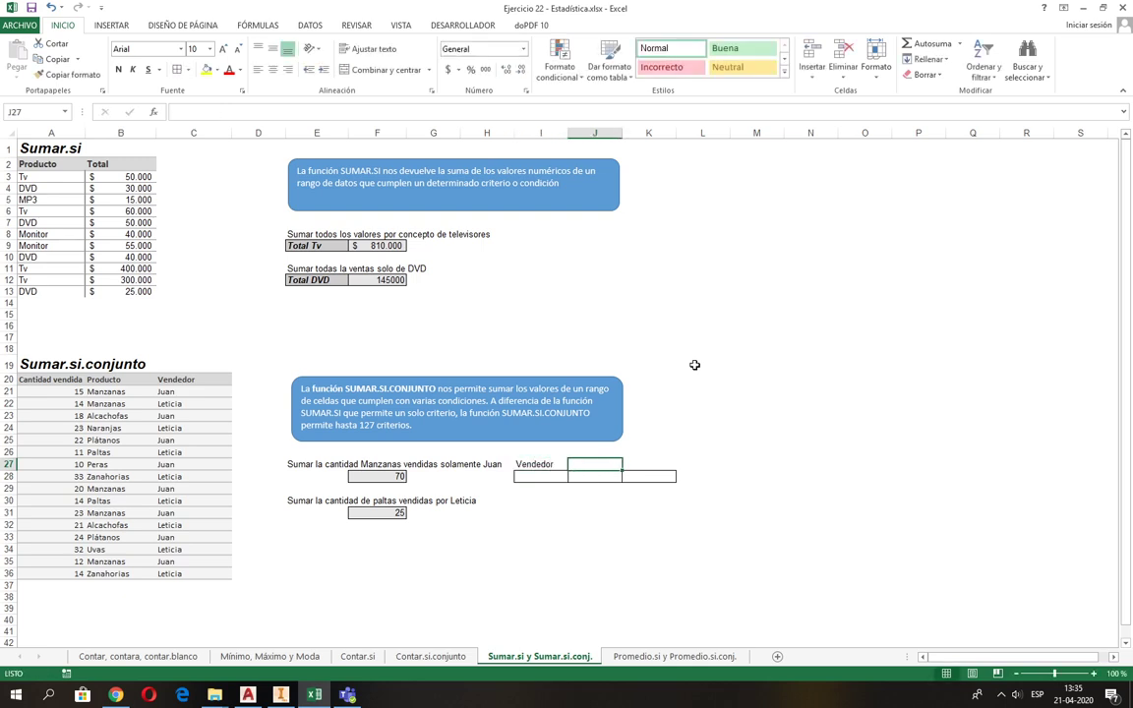
pyautogui.write('Producto')
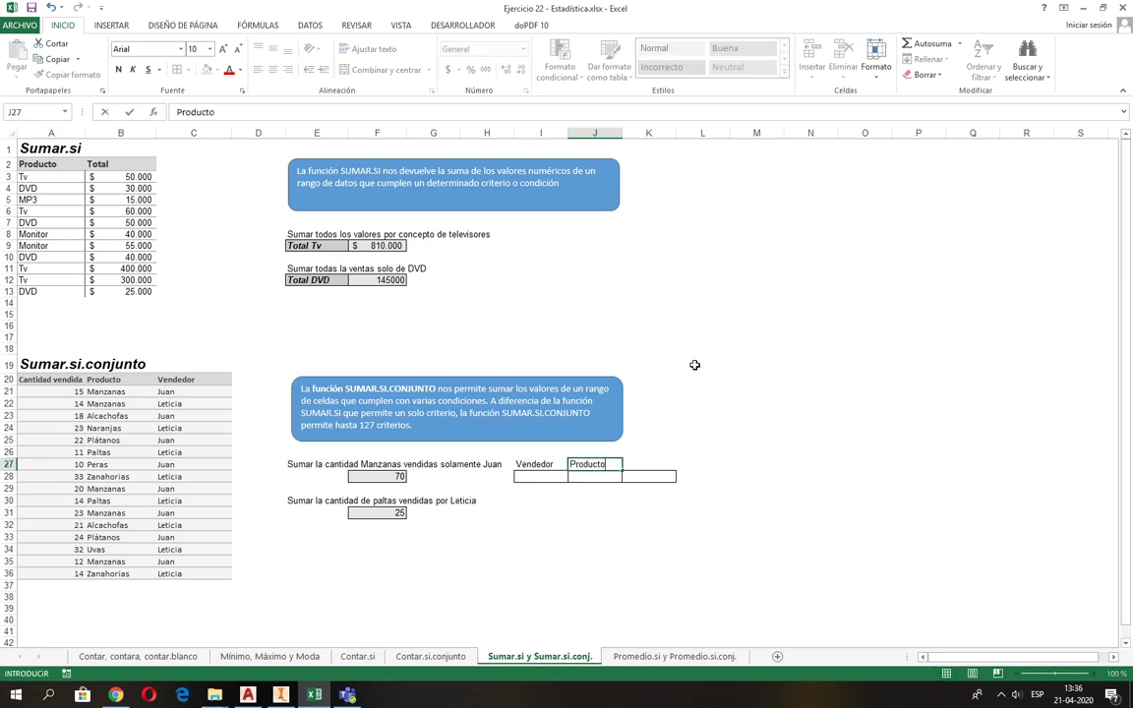
pyautogui.press('Return')
# Enter the seller's name from the Manzanas instruction in I28 and "Manzanas" in J28
pyautogui.click(547, 476)
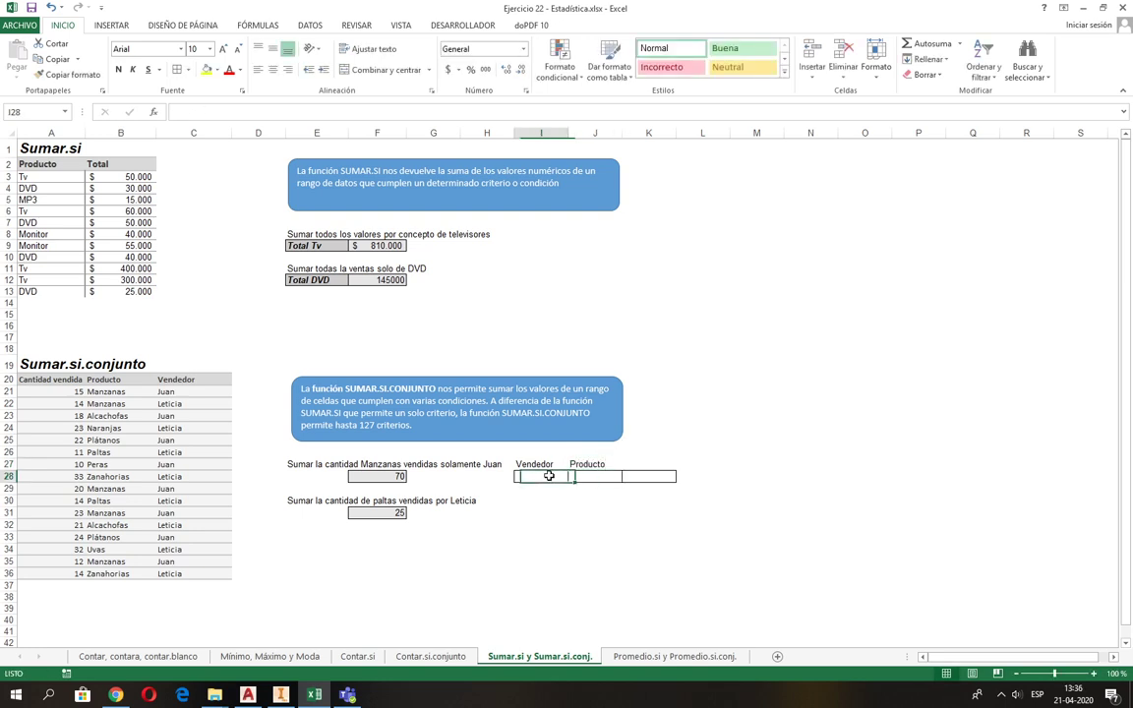
pyautogui.write('Juan')
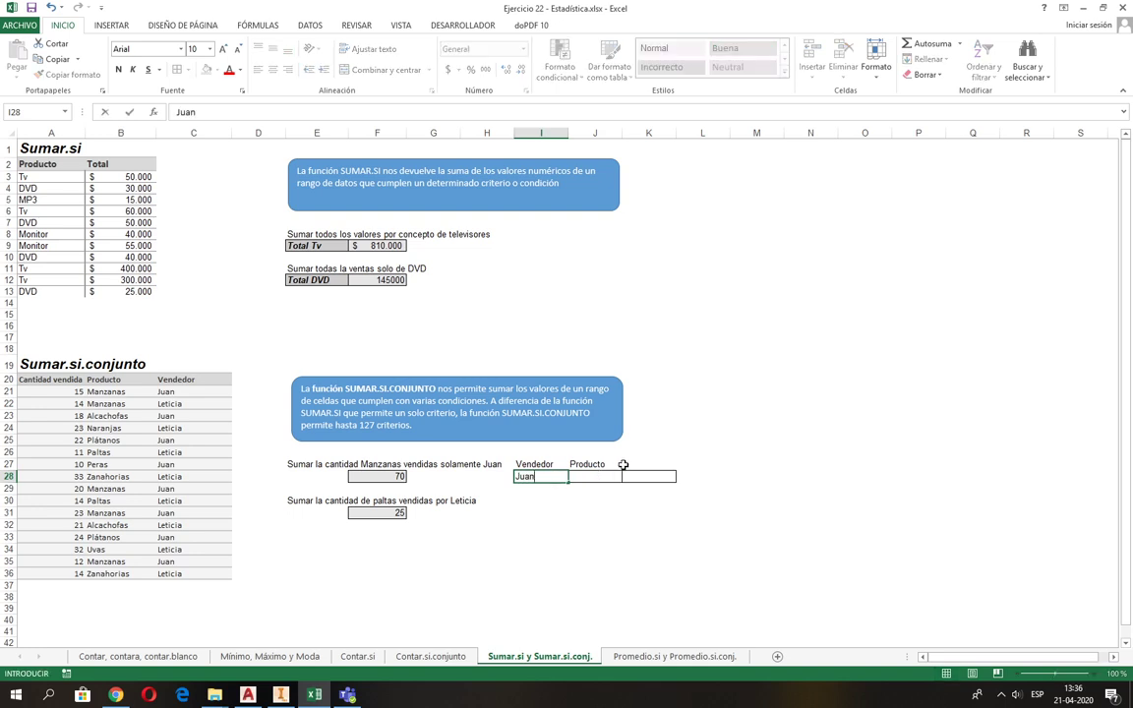
pyautogui.press('Tab')
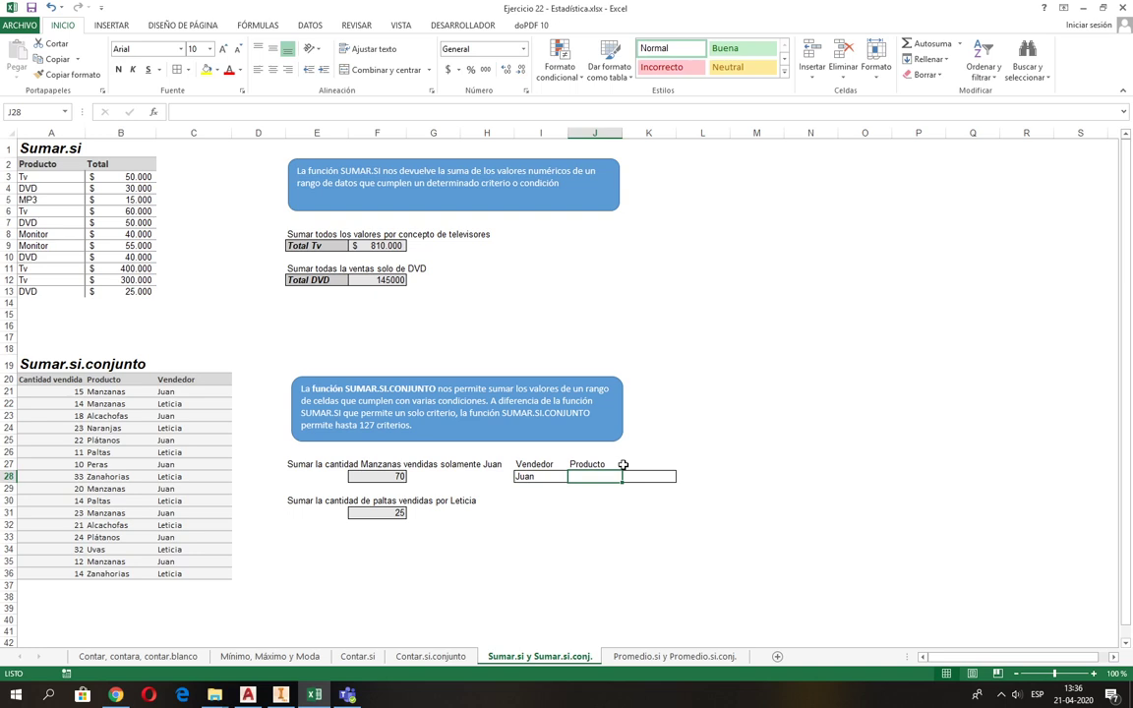
pyautogui.write('Manzanaz')
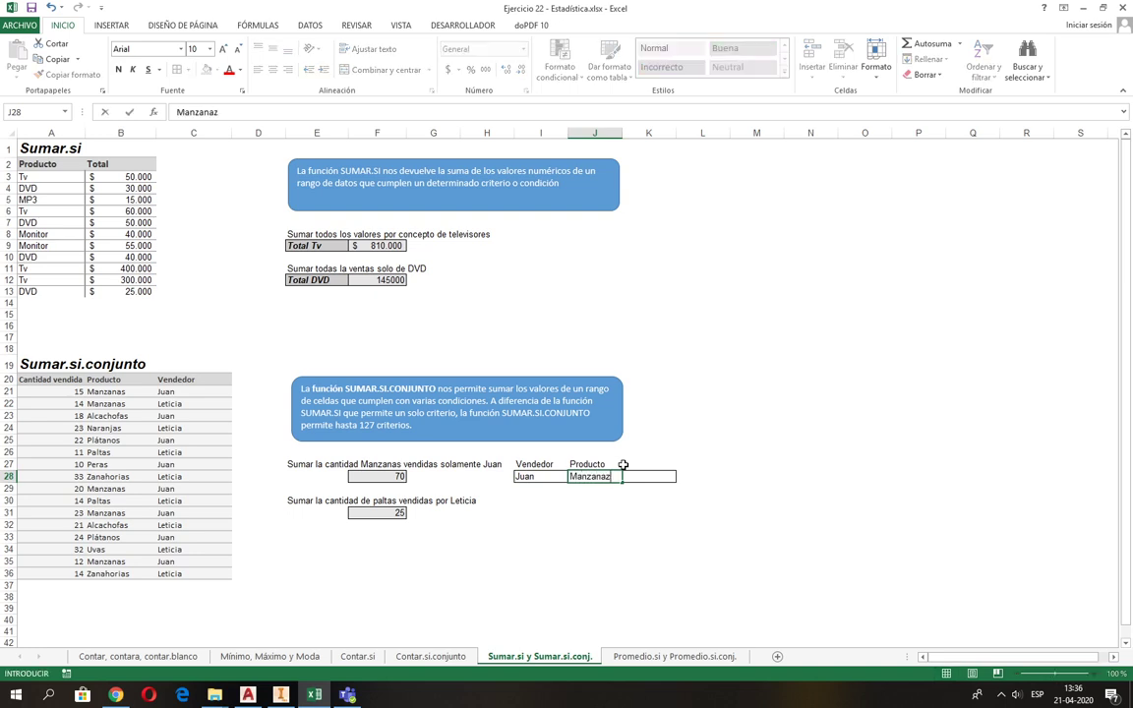
pyautogui.hotkey('ctrl', 'Return')
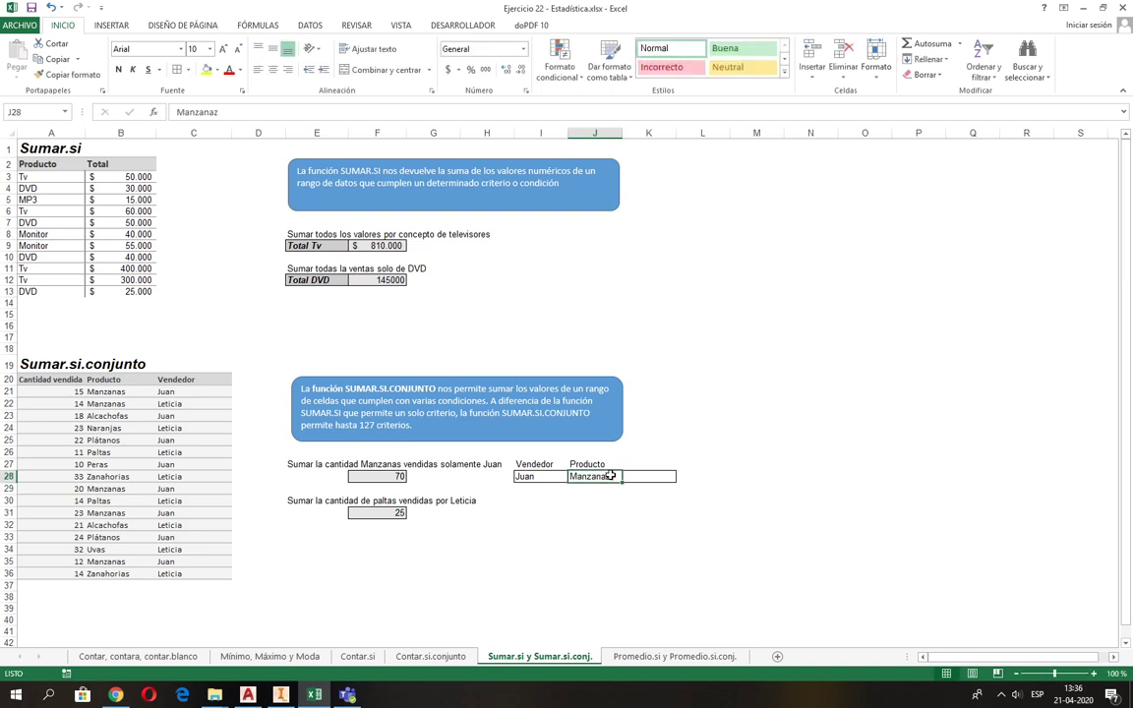
pyautogui.doubleClick(611, 476)
pyautogui.press('BackSpace')
pyautogui.write('s')
pyautogui.press('Return')
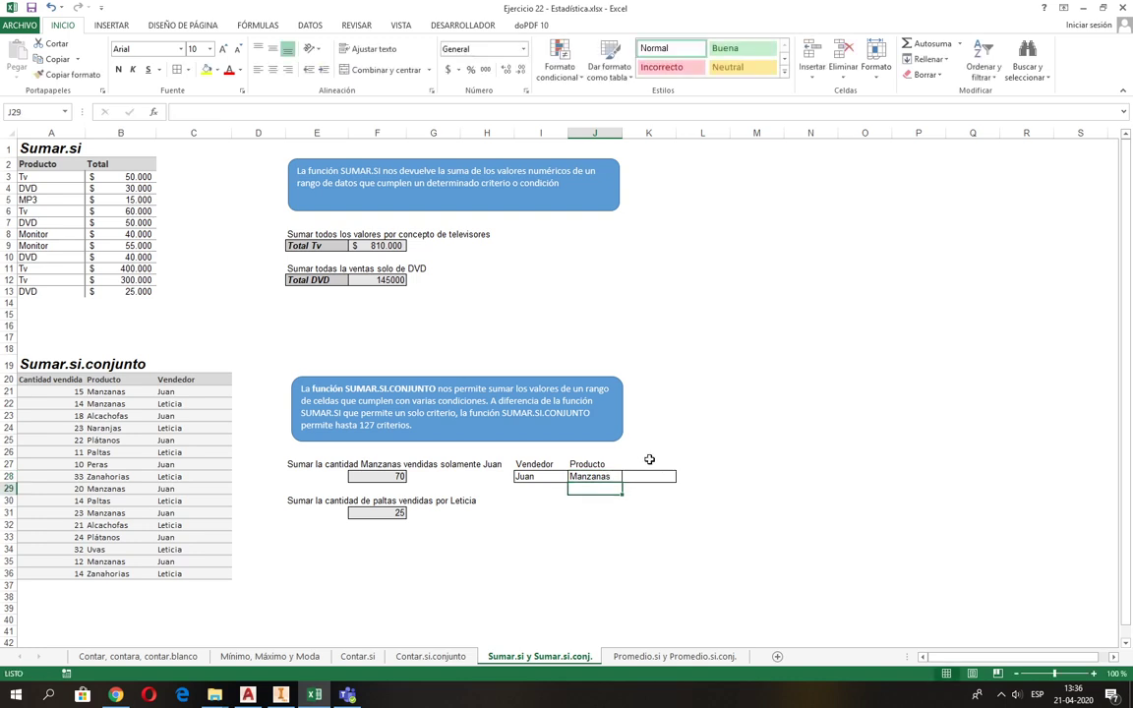
# Insert the SUMAR.SI.CONJUNTO function in K28 with A21:A36 as its sum range
pyautogui.click(646, 476)
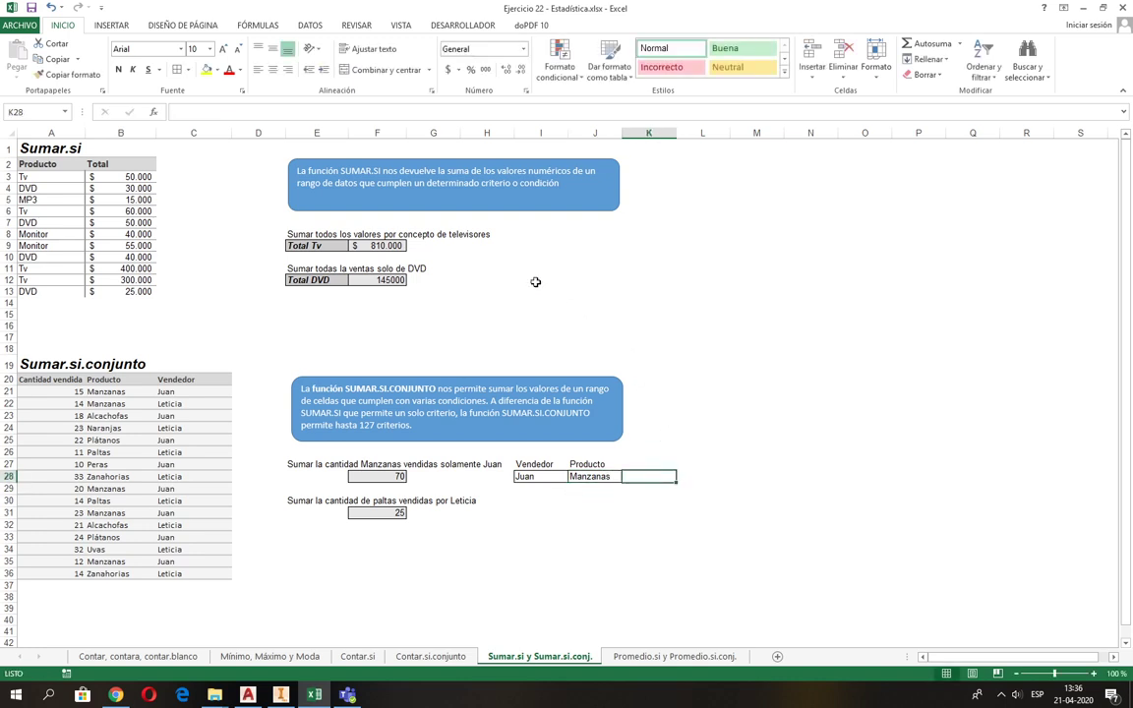
pyautogui.click(254, 26)
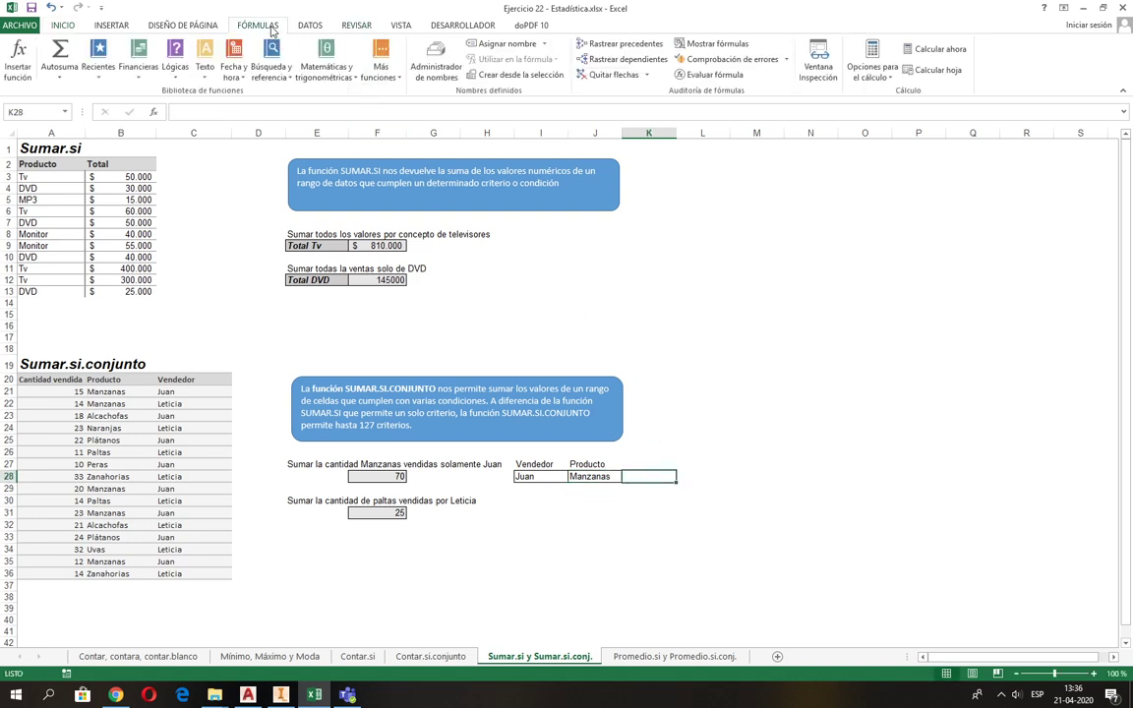
pyautogui.click(326, 72)
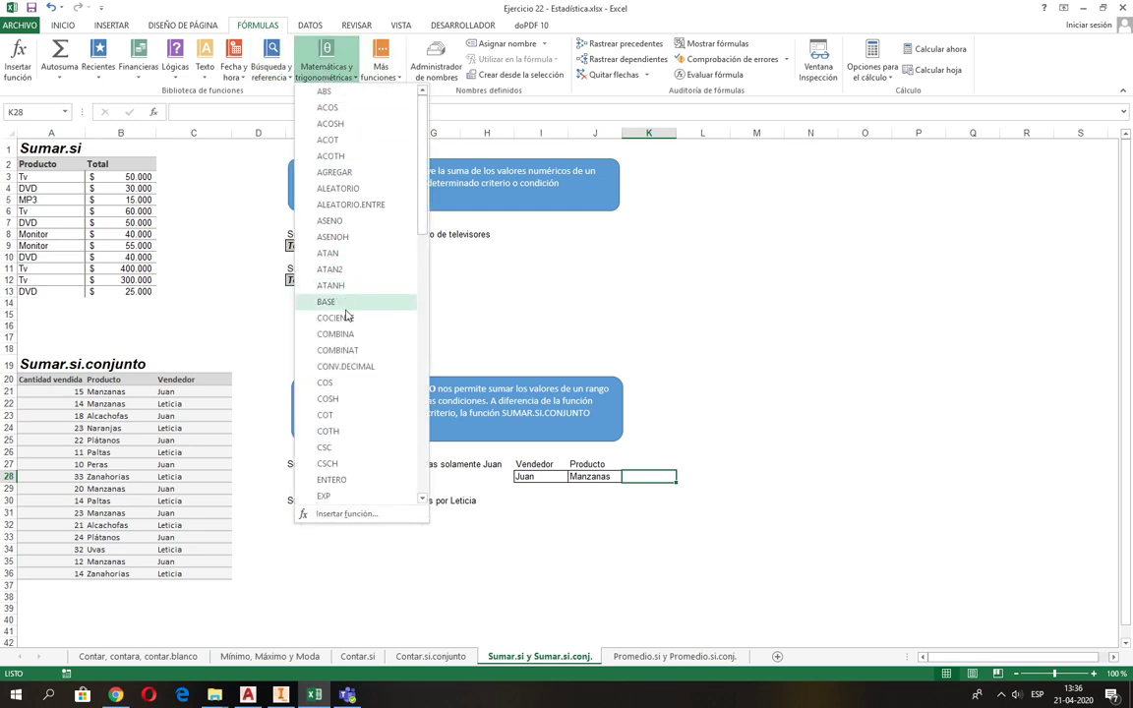
pyautogui.scroll(-15, 346, 313)
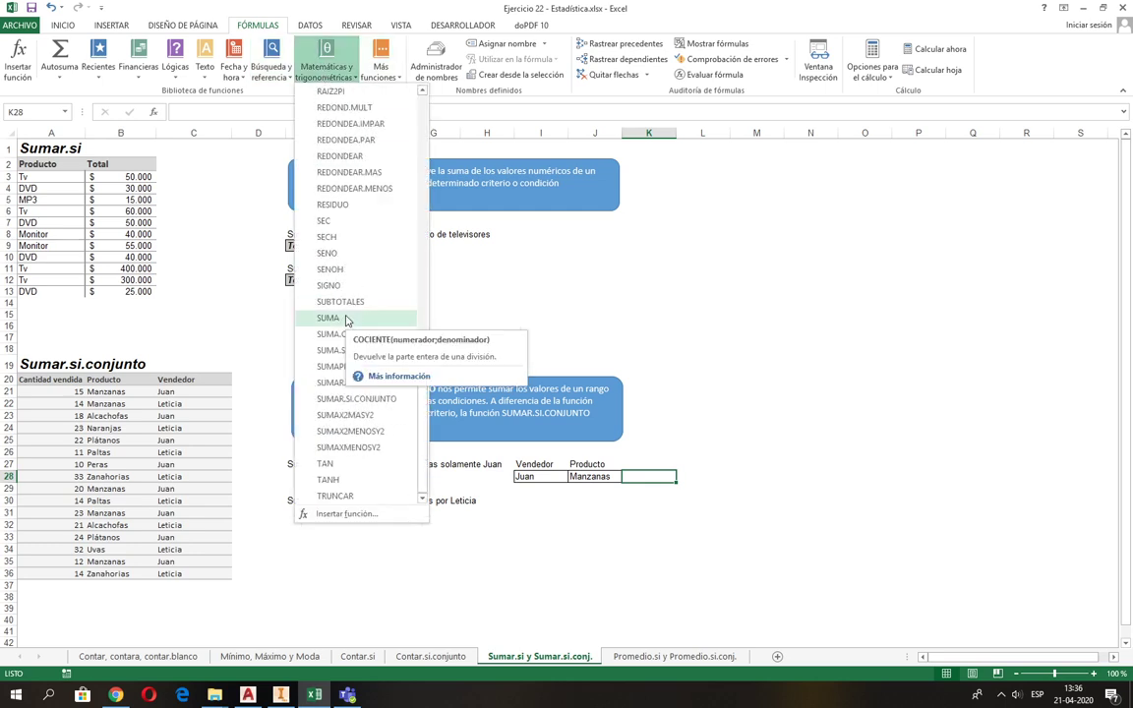
pyautogui.click(355, 399)
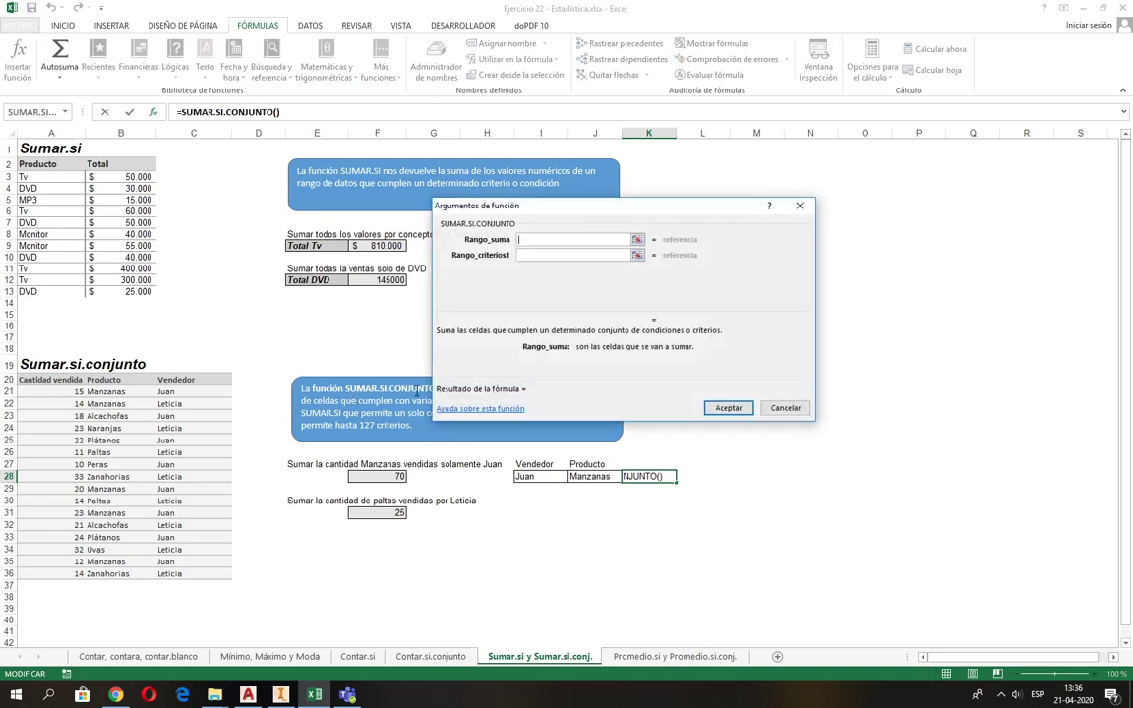
pyautogui.moveTo(75, 394); pyautogui.dragTo(72, 573)
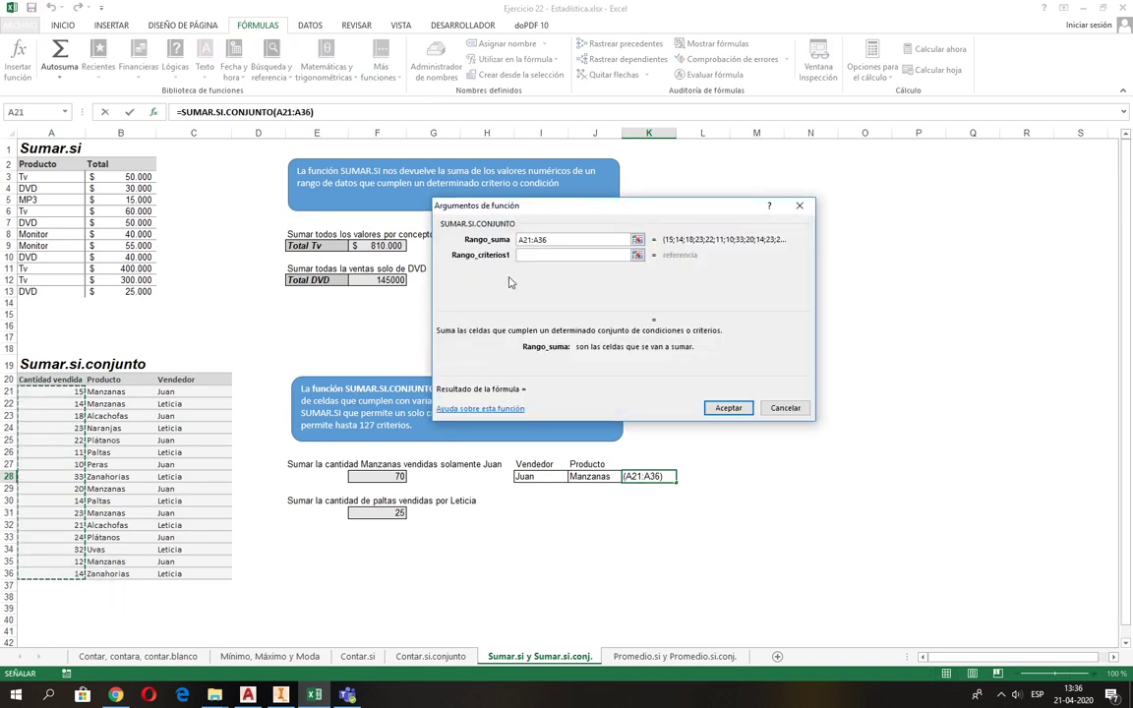
# Set B21:B36 as the first criteria range of the K28 formula, with cell J28 as its criterion
pyautogui.click(528, 257)
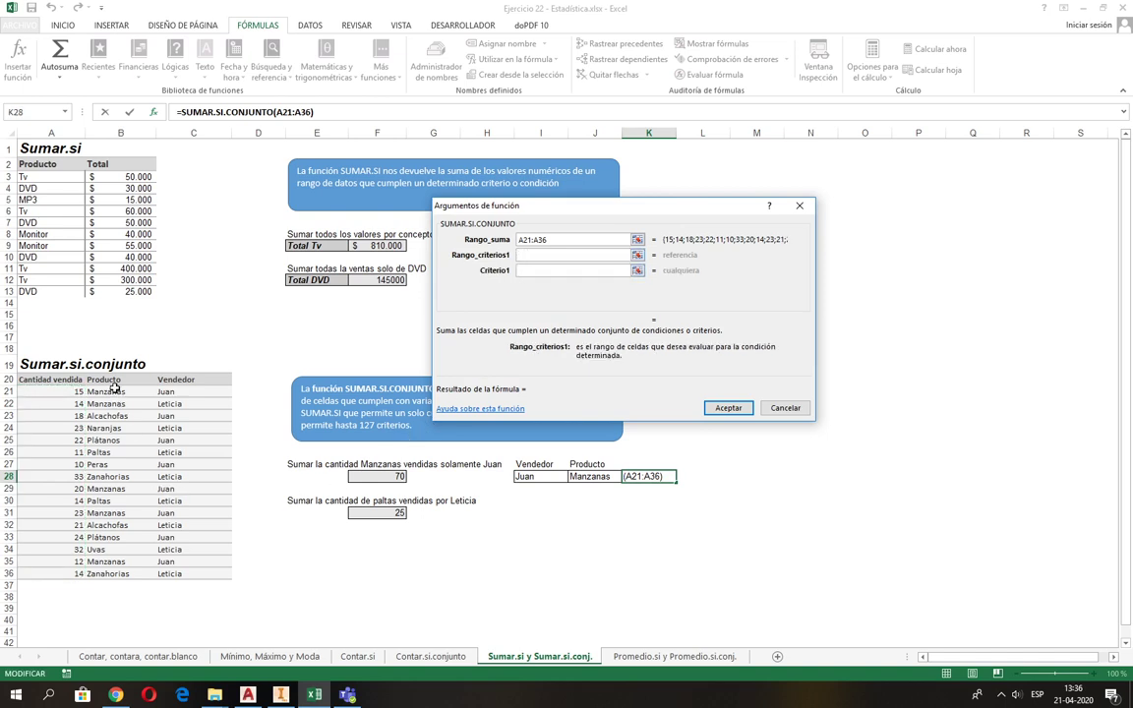
pyautogui.moveTo(116, 392); pyautogui.dragTo(123, 570)
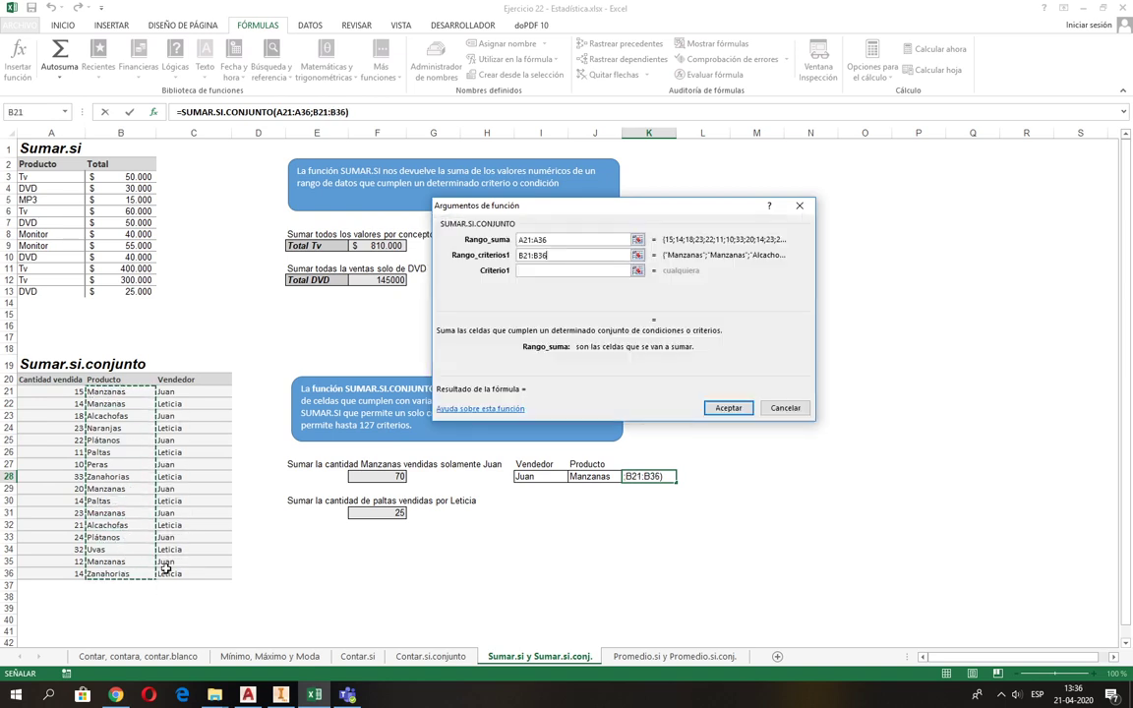
pyautogui.click(586, 476)
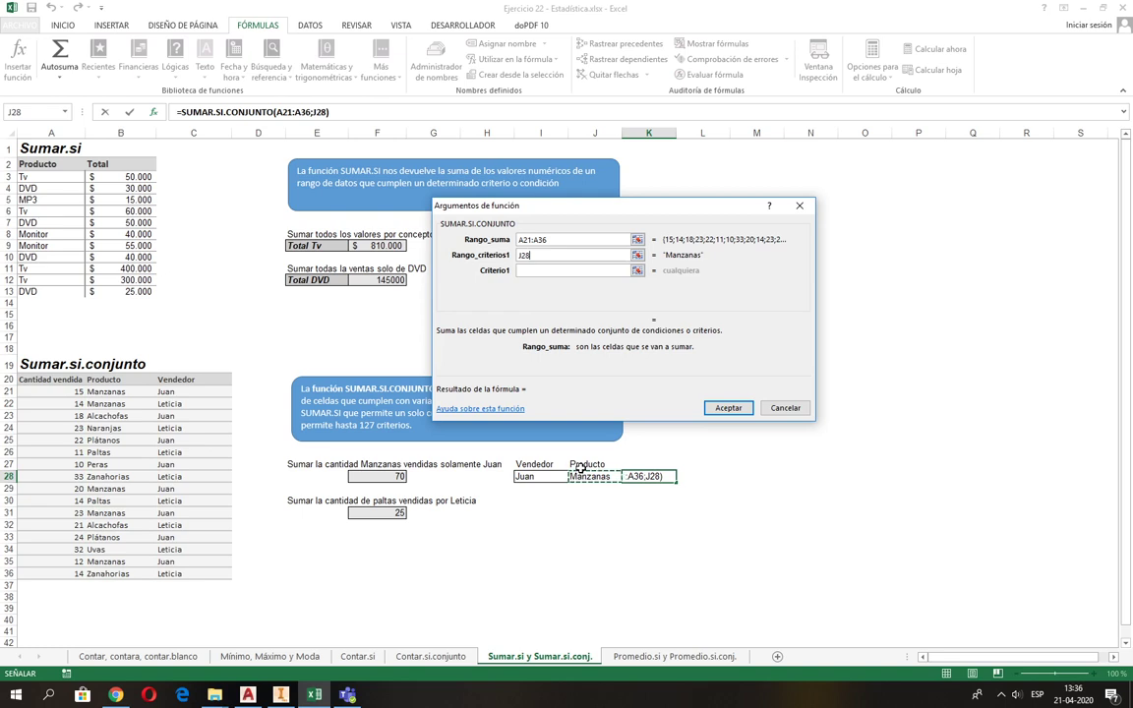
pyautogui.press('Tab')
pyautogui.moveTo(116, 392); pyautogui.dragTo(118, 574)
pyautogui.click(526, 275)
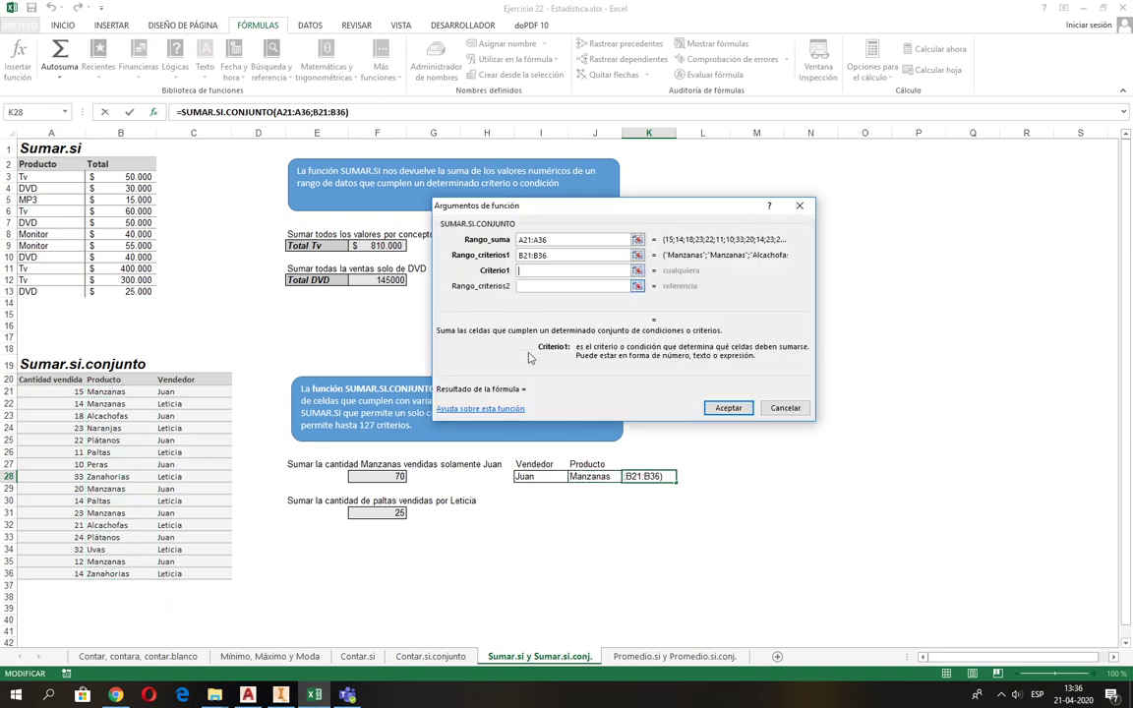
pyautogui.click(579, 476)
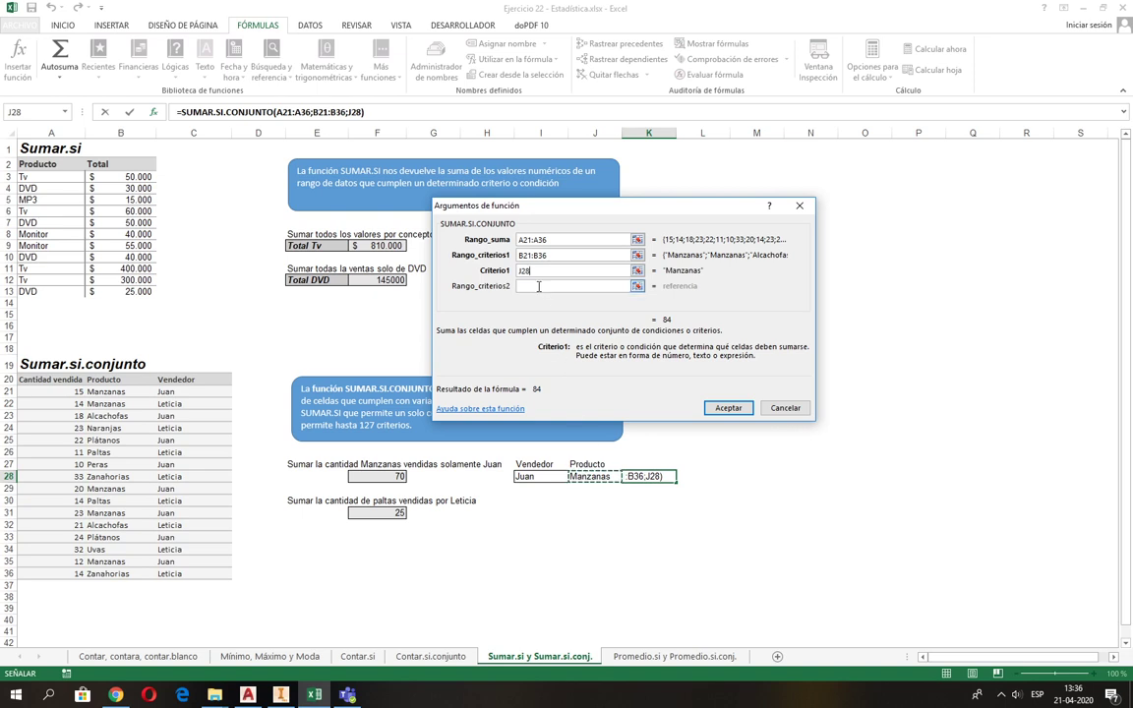
# Set C21:C36 as the second criteria range with cell I28 as its criterion, and accept the function
pyautogui.press('Tab')
pyautogui.moveTo(167, 392); pyautogui.dragTo(177, 573)
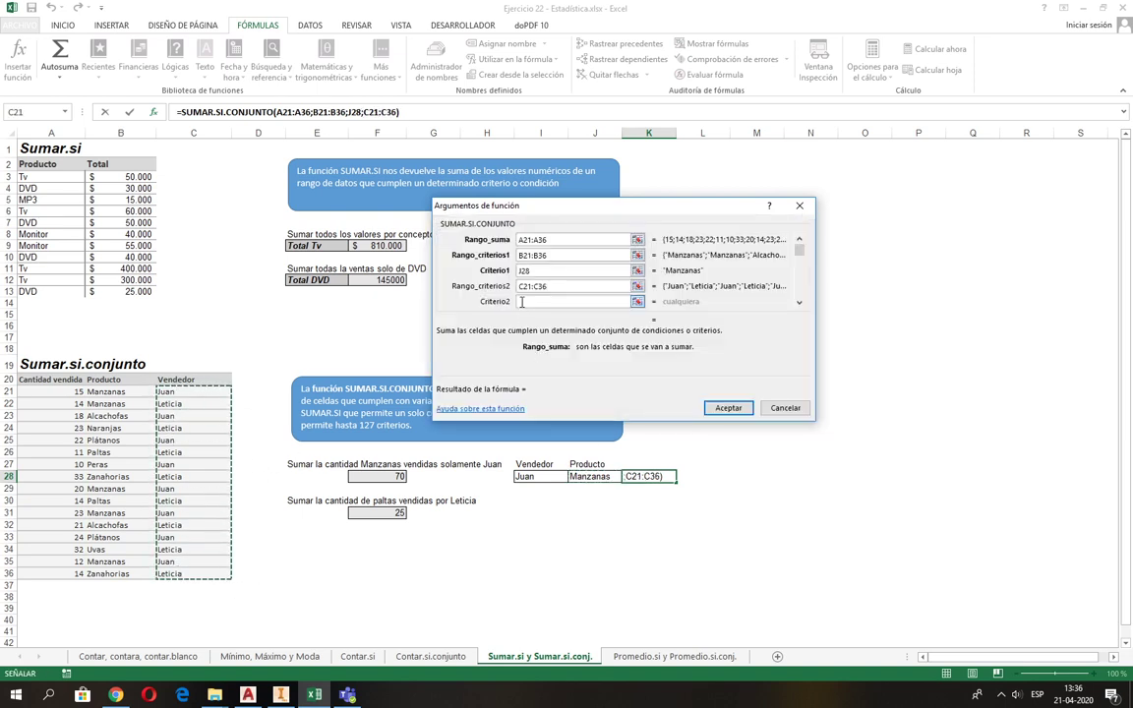
pyautogui.press('Tab')
pyautogui.click(532, 476)
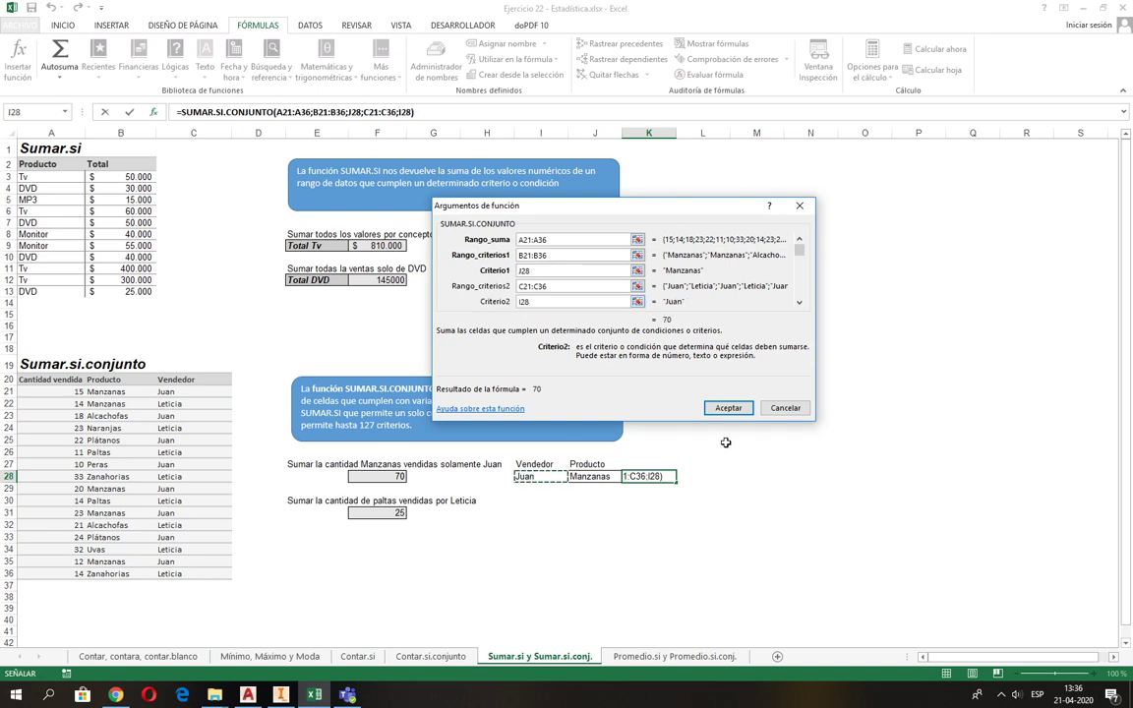
pyautogui.click(730, 408)
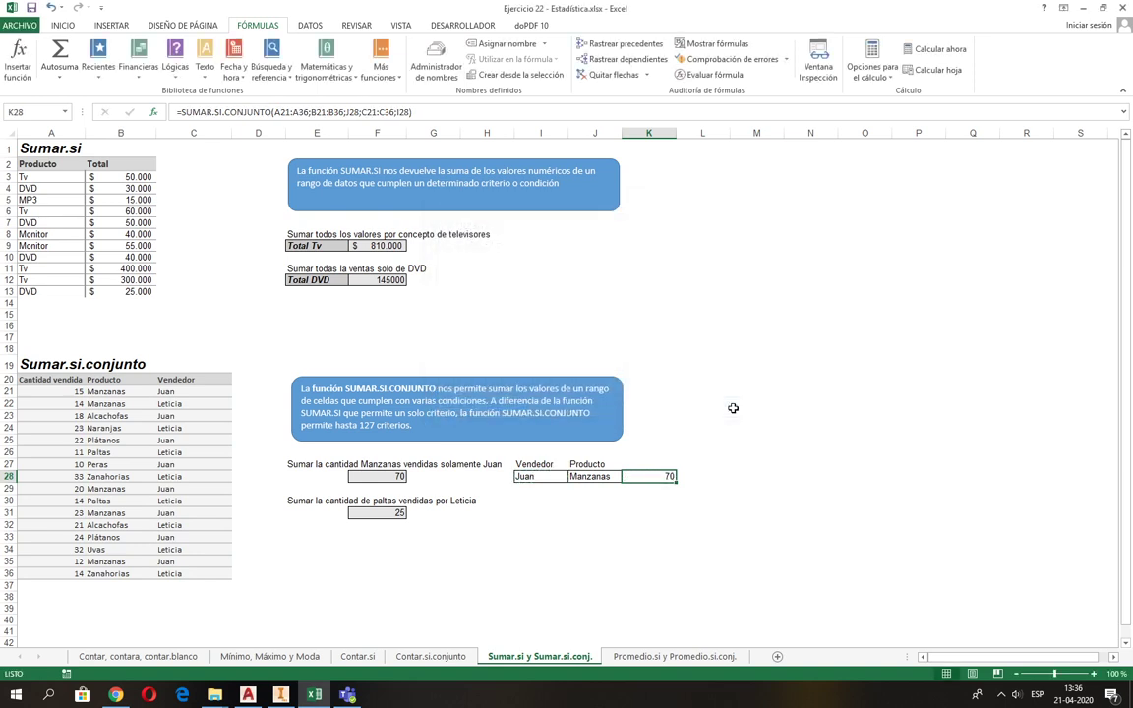
# Test the K28 formula by replacing the product in J28 with "alcachofas", and select the result cell
pyautogui.click(594, 476)
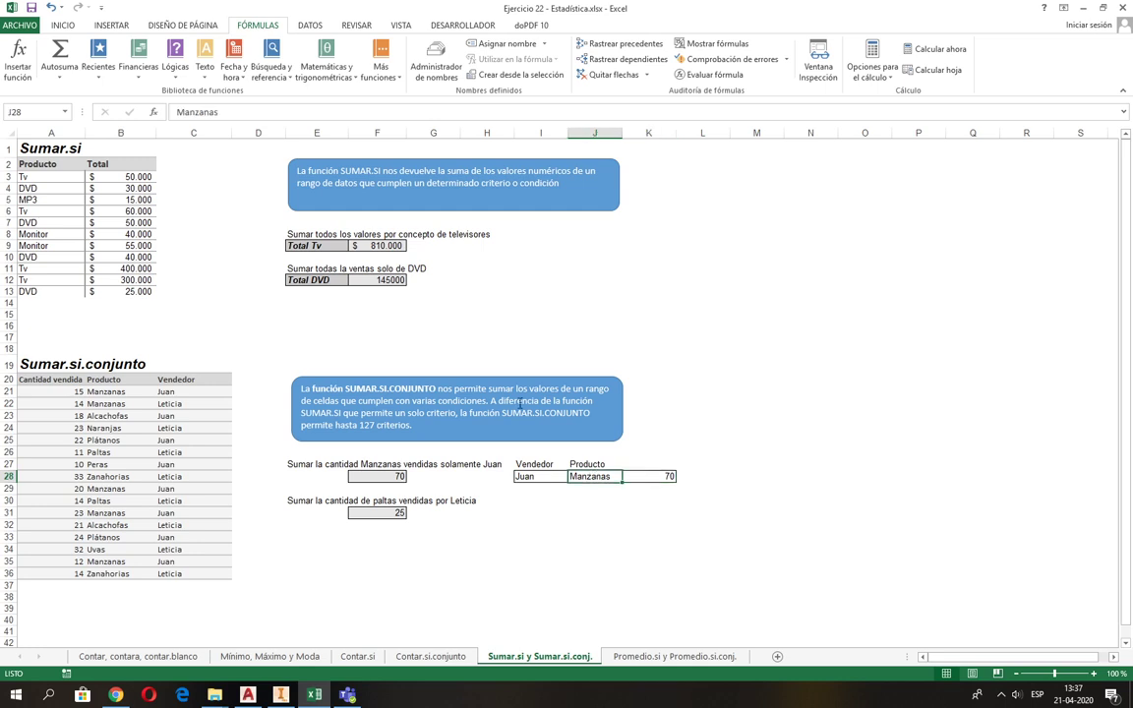
pyautogui.write('alcachof')
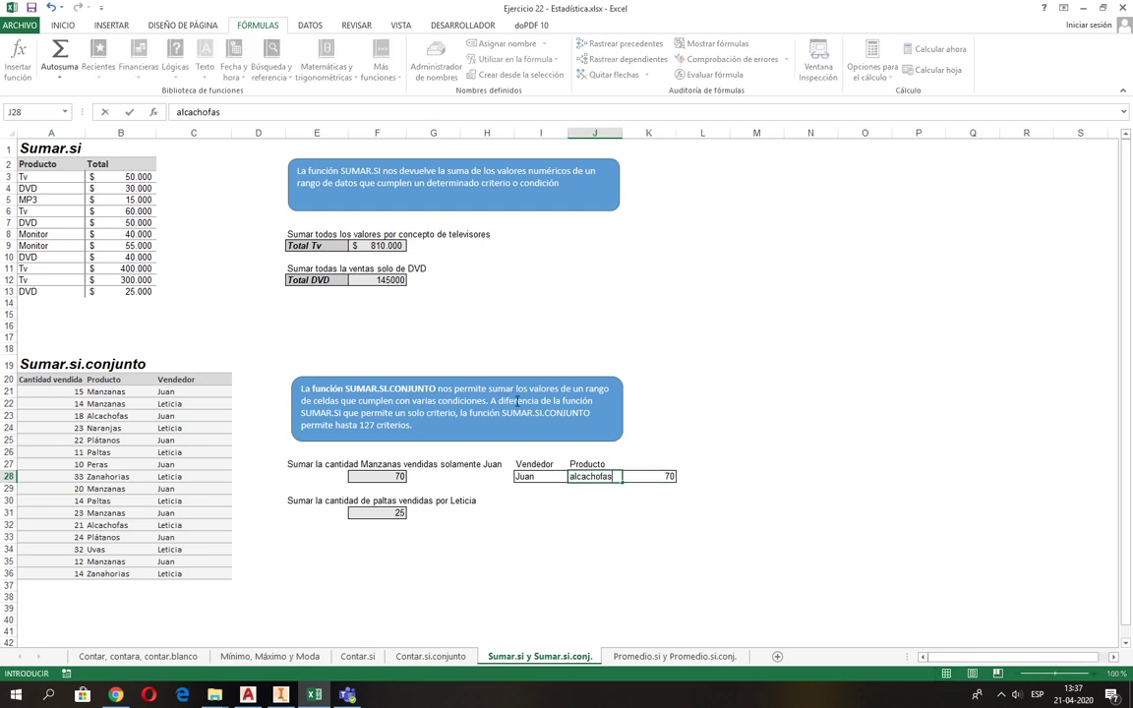
pyautogui.press('Return')
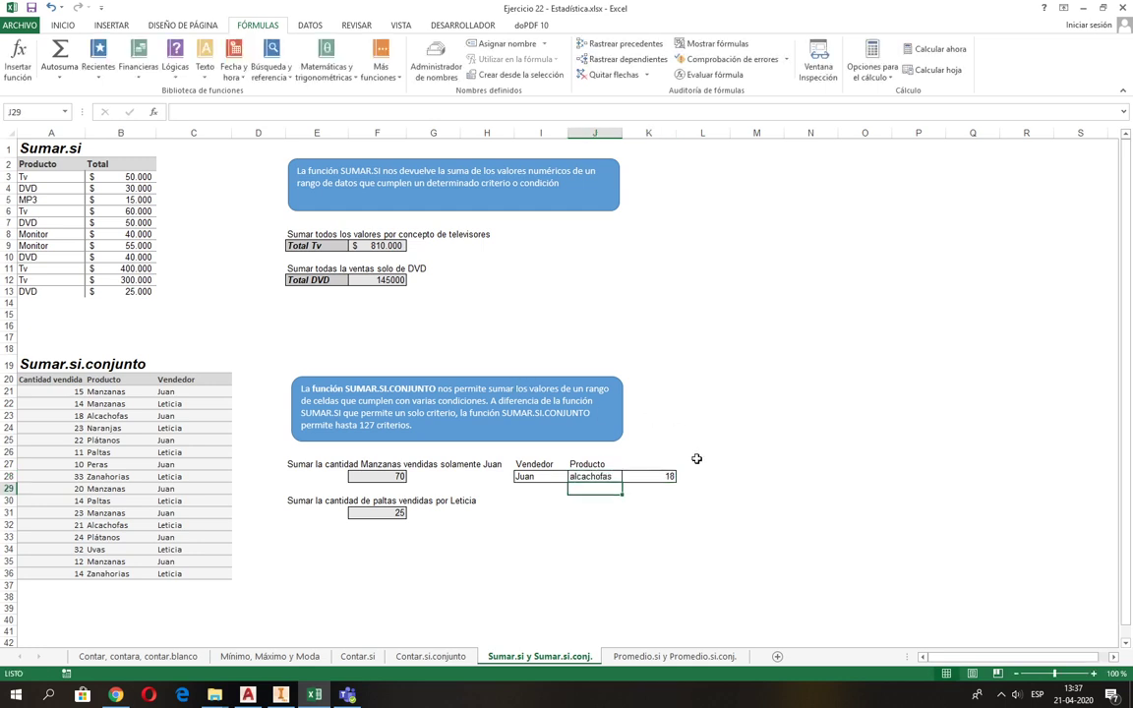
pyautogui.click(669, 476)
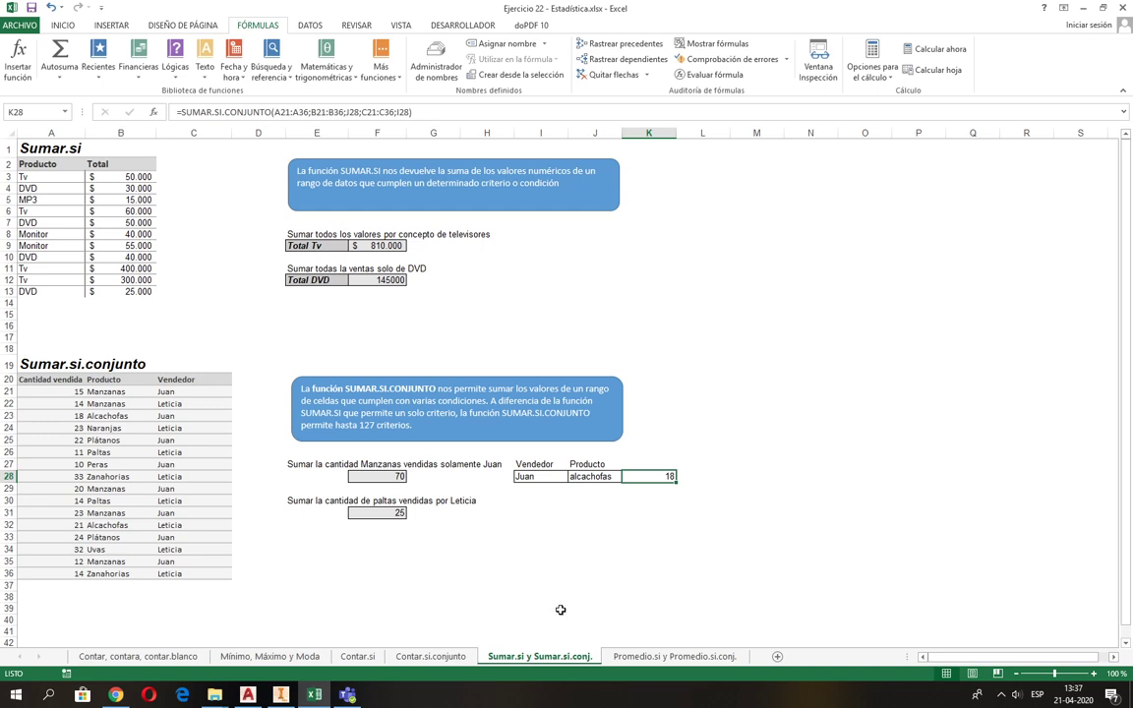
# On the Promedio.si y Promedio.si.conj. sheet, calculate the average of the sales D2:D24 in F5 with PROMEDIO
pyautogui.click(646, 658)
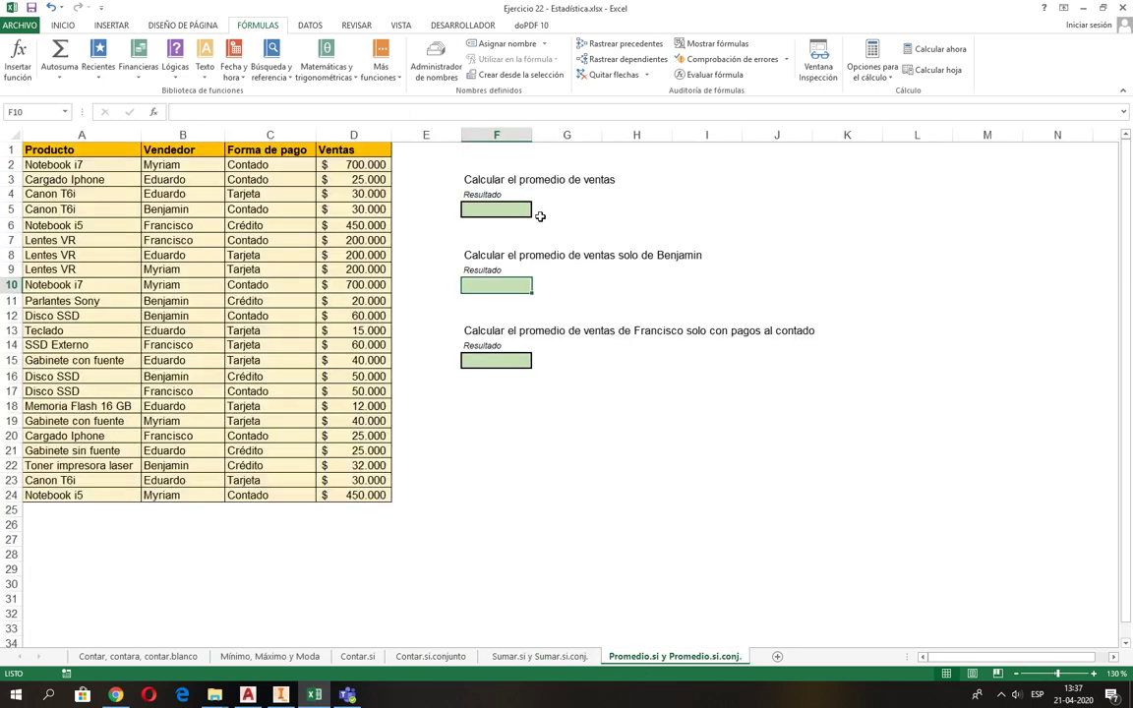
pyautogui.click(517, 214)
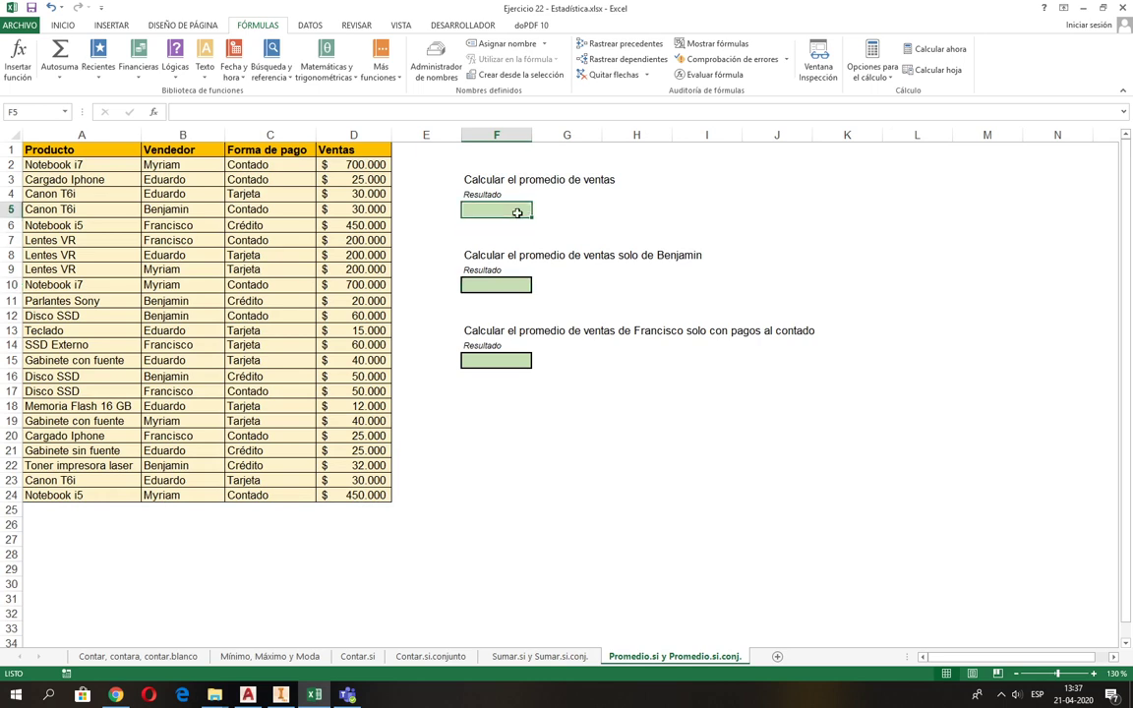
pyautogui.write('=prome')
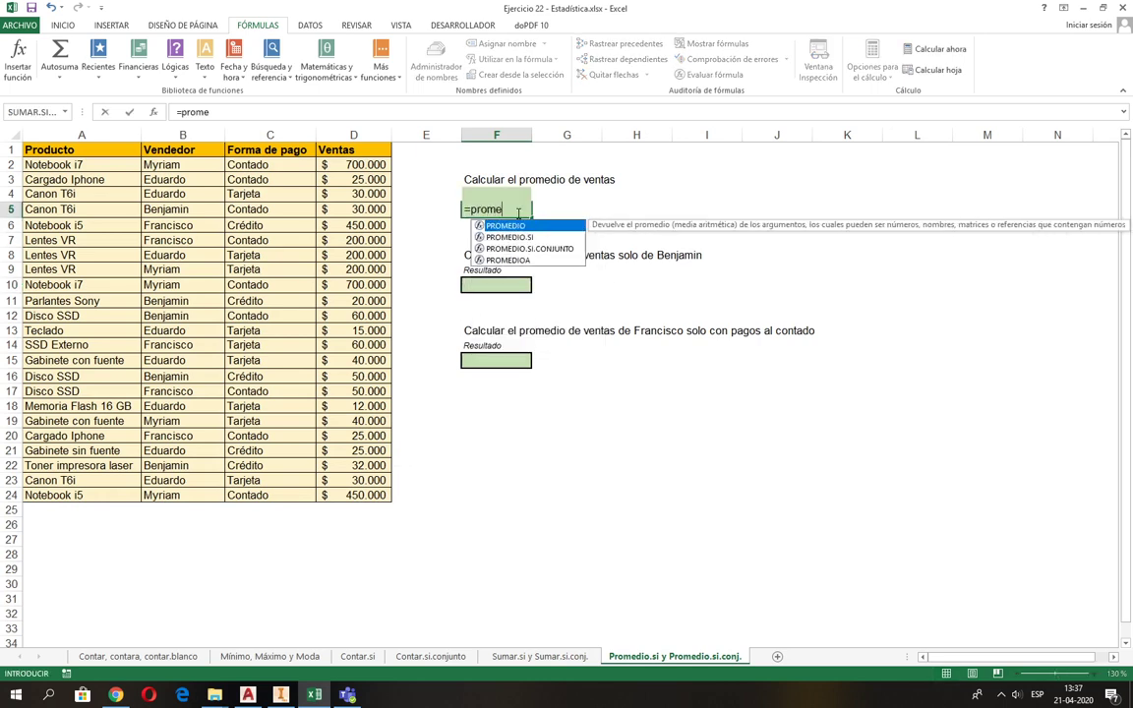
pyautogui.write('dio(')
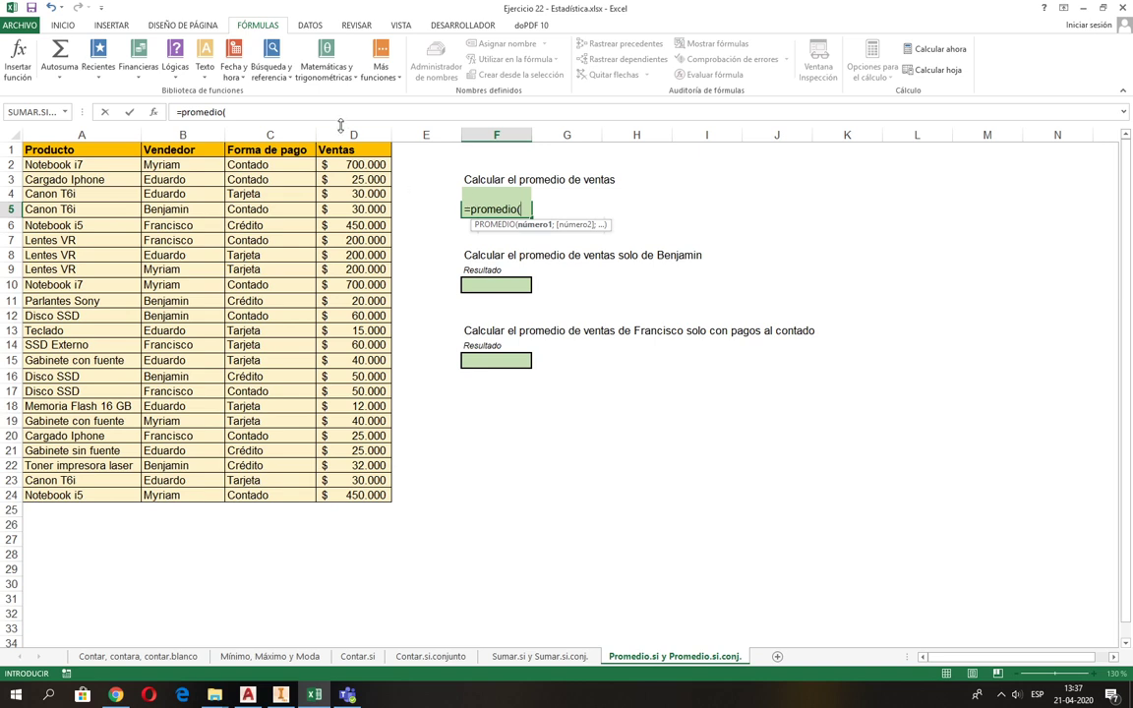
pyautogui.moveTo(354, 165); pyautogui.dragTo(376, 495)
pyautogui.press('Return')
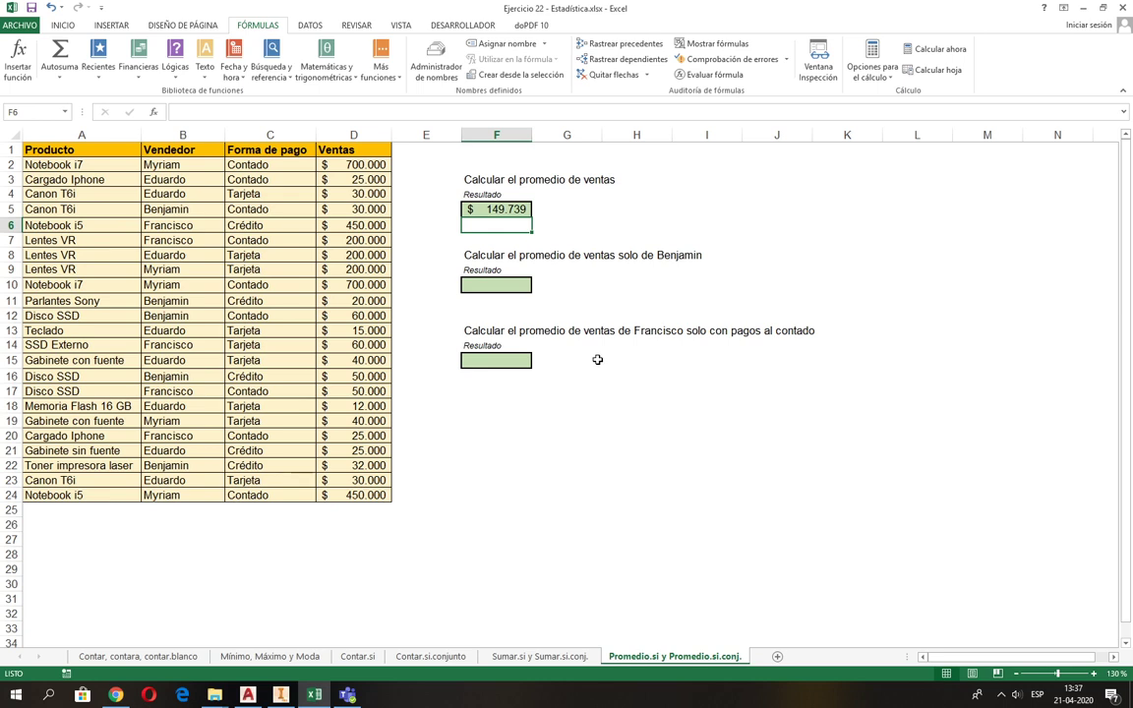
# Insert the PROMEDIO.SI function in F10 with the seller cells B2:B24 as its range
pyautogui.click(524, 290)
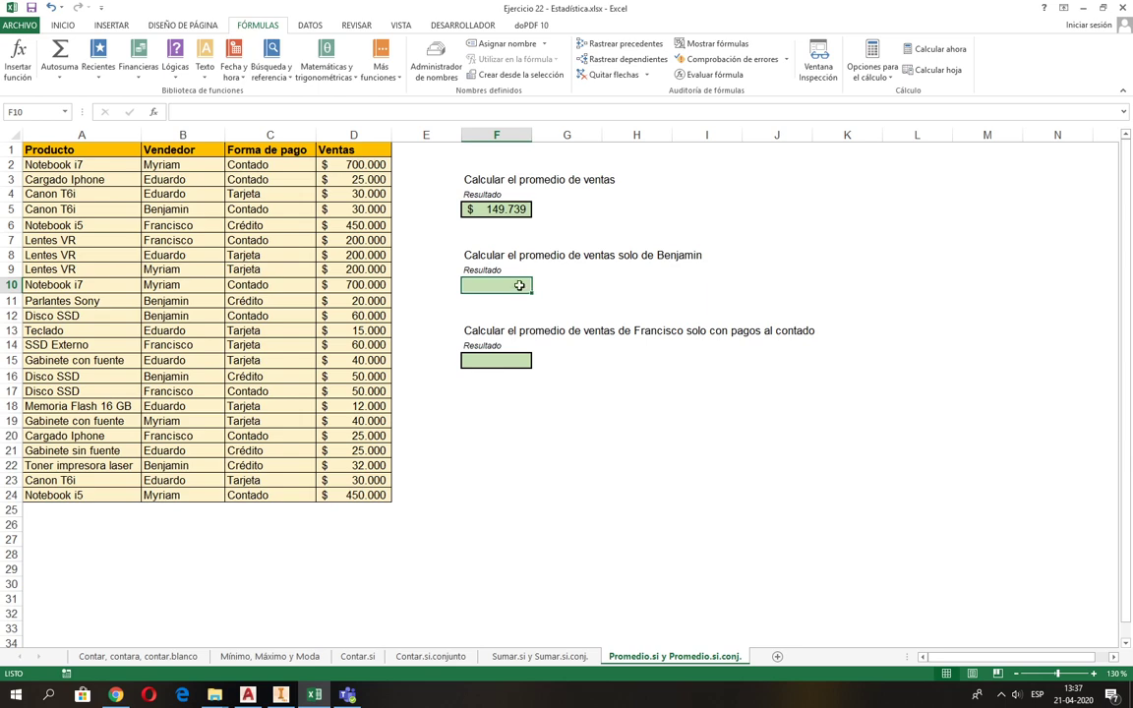
pyautogui.click(381, 69)
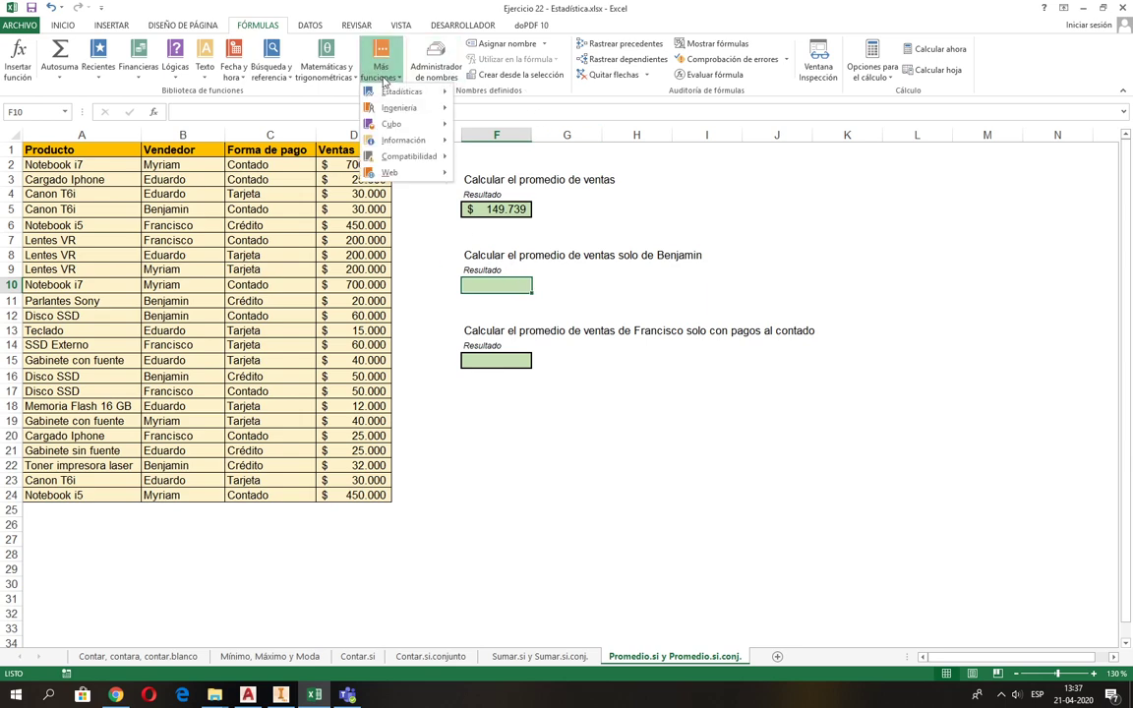
pyautogui.moveTo(387, 96)
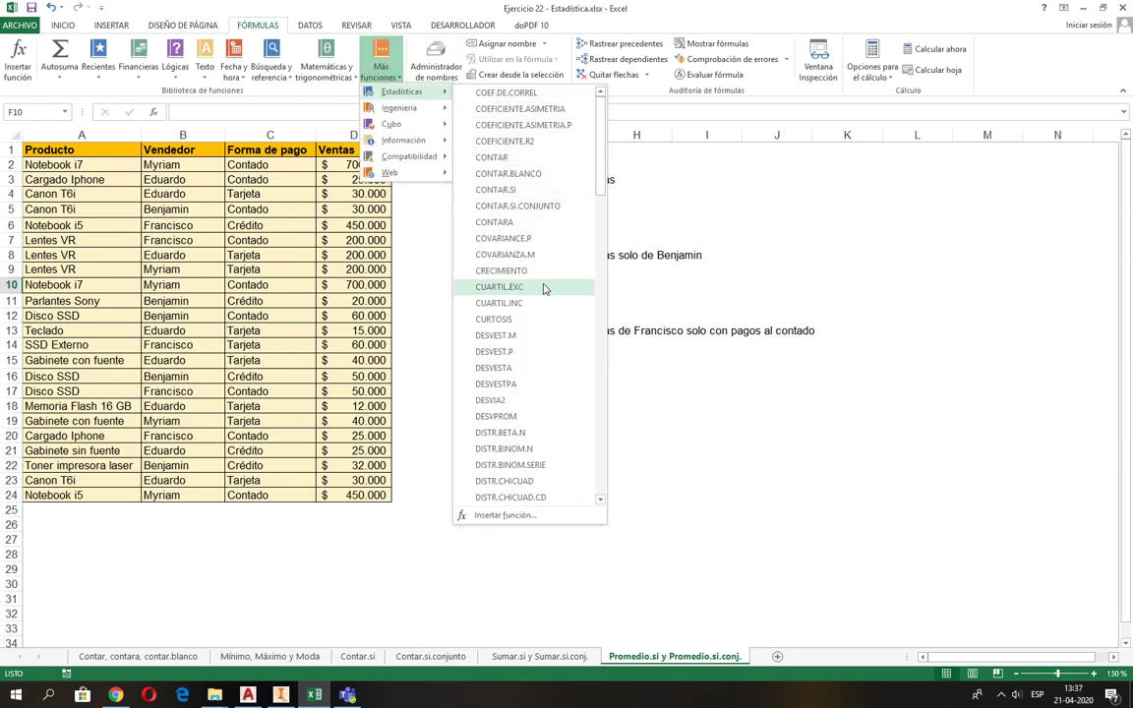
pyautogui.scroll(-3, 546, 290)
pyautogui.scroll(-12, 544, 289)
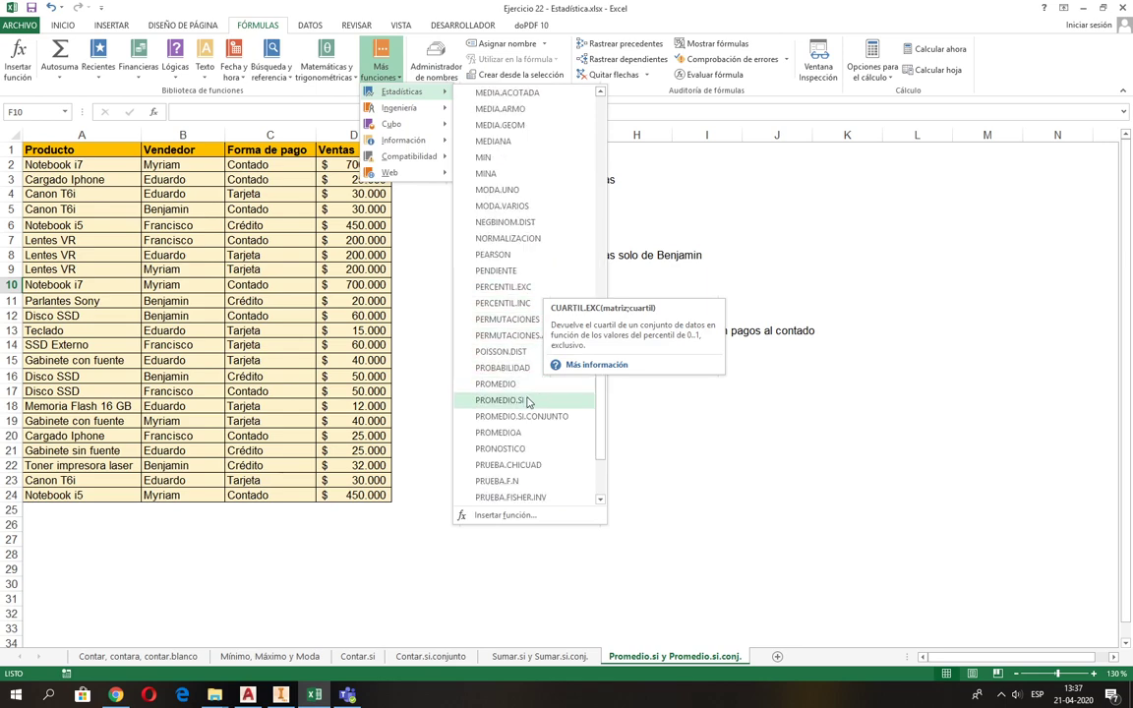
pyautogui.click(528, 402)
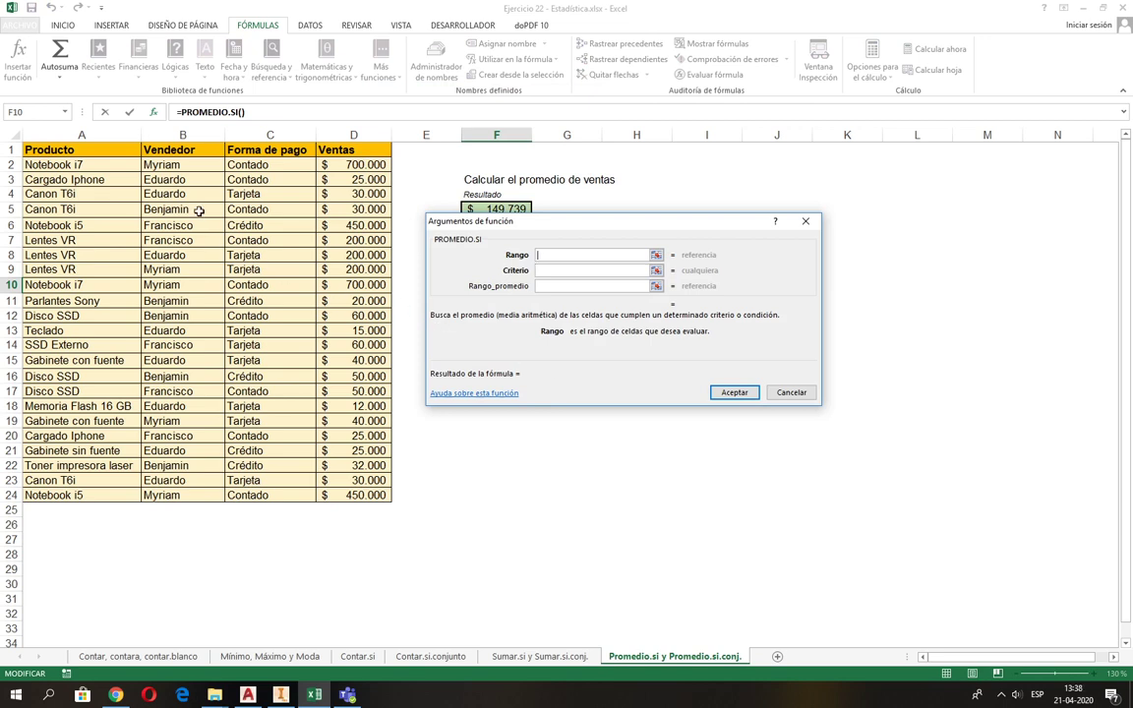
pyautogui.moveTo(175, 167); pyautogui.dragTo(180, 489)
# Set the criterion to the seller named in the F8 exercise text, average over D2:D24, and accept the function
pyautogui.click(566, 272)
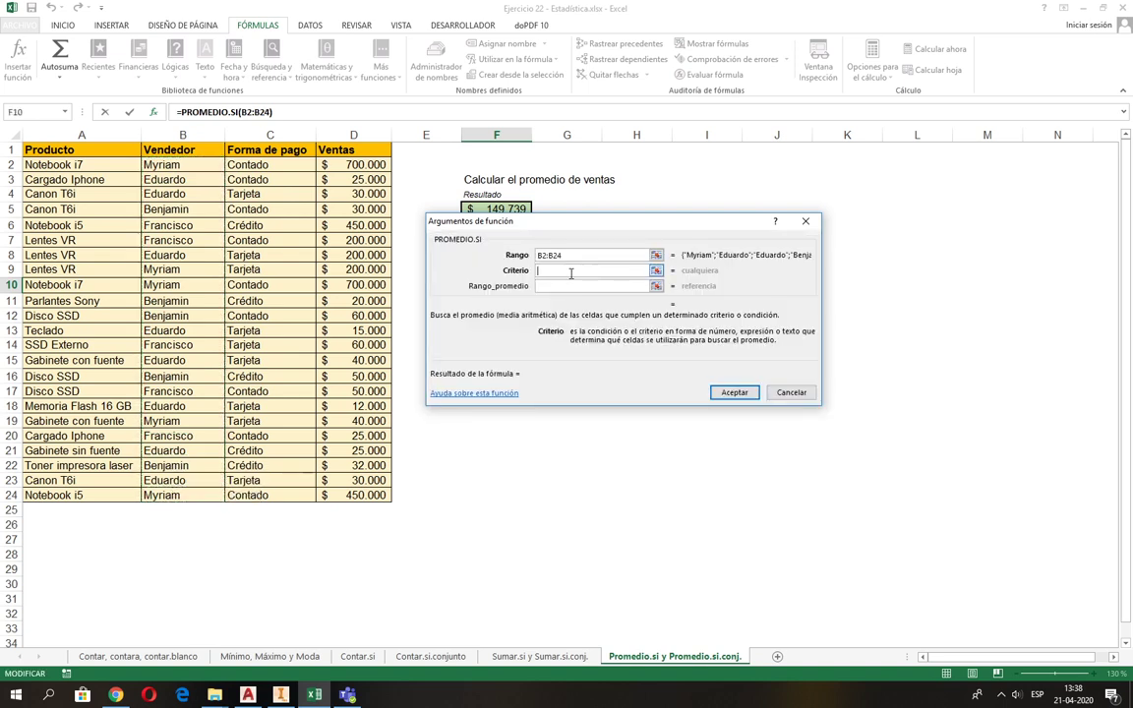
pyautogui.write('benjamin')
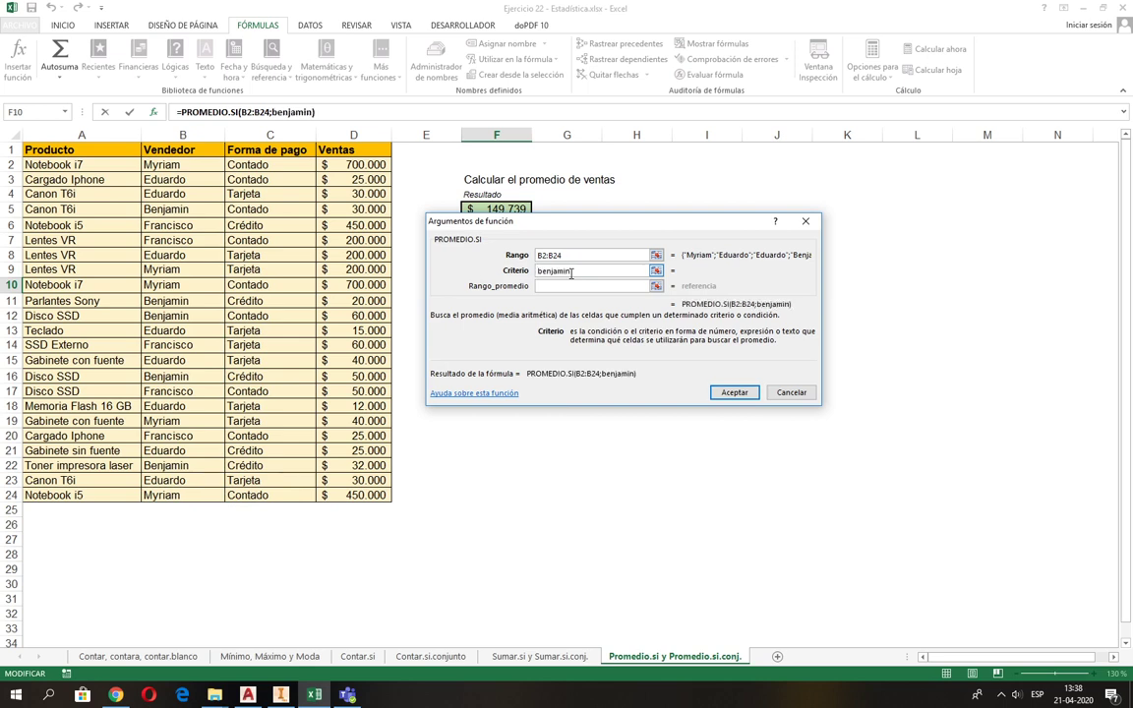
pyautogui.click(553, 286)
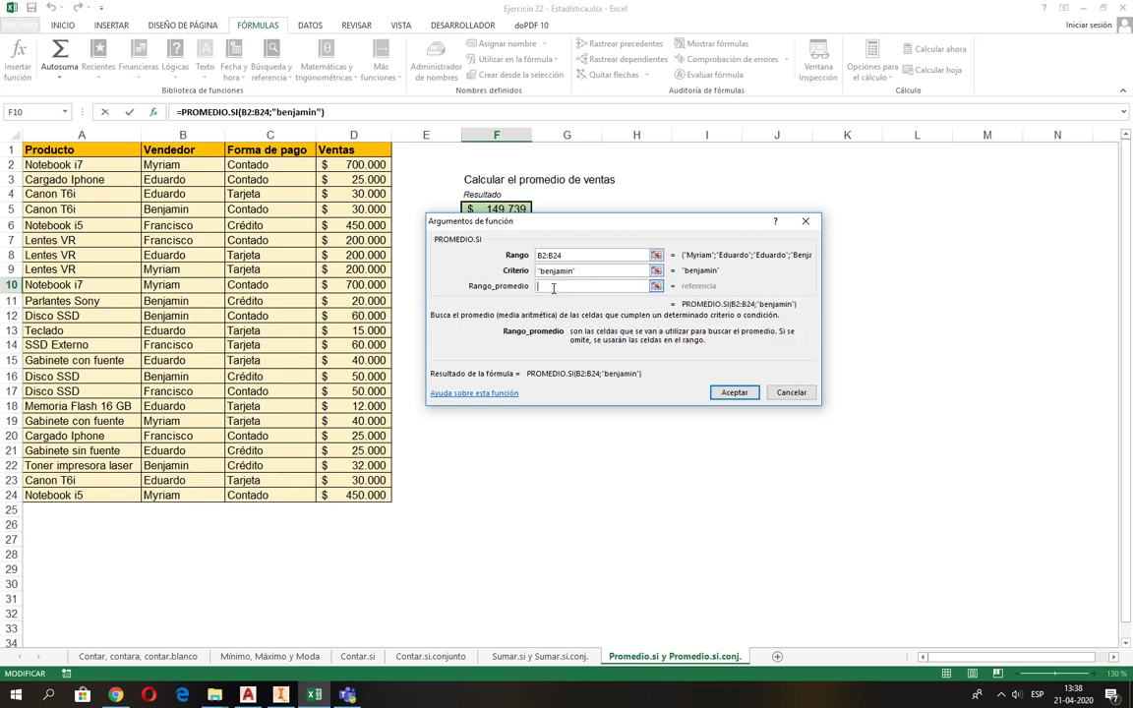
pyautogui.moveTo(354, 165); pyautogui.dragTo(351, 494)
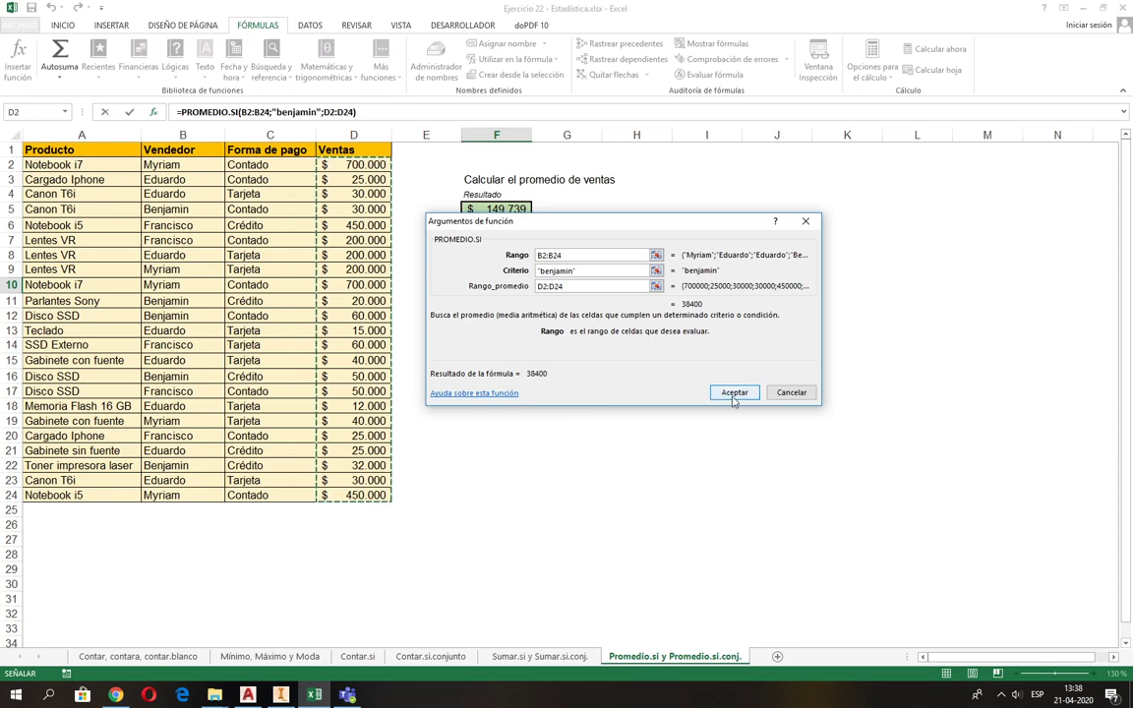
pyautogui.click(733, 391)
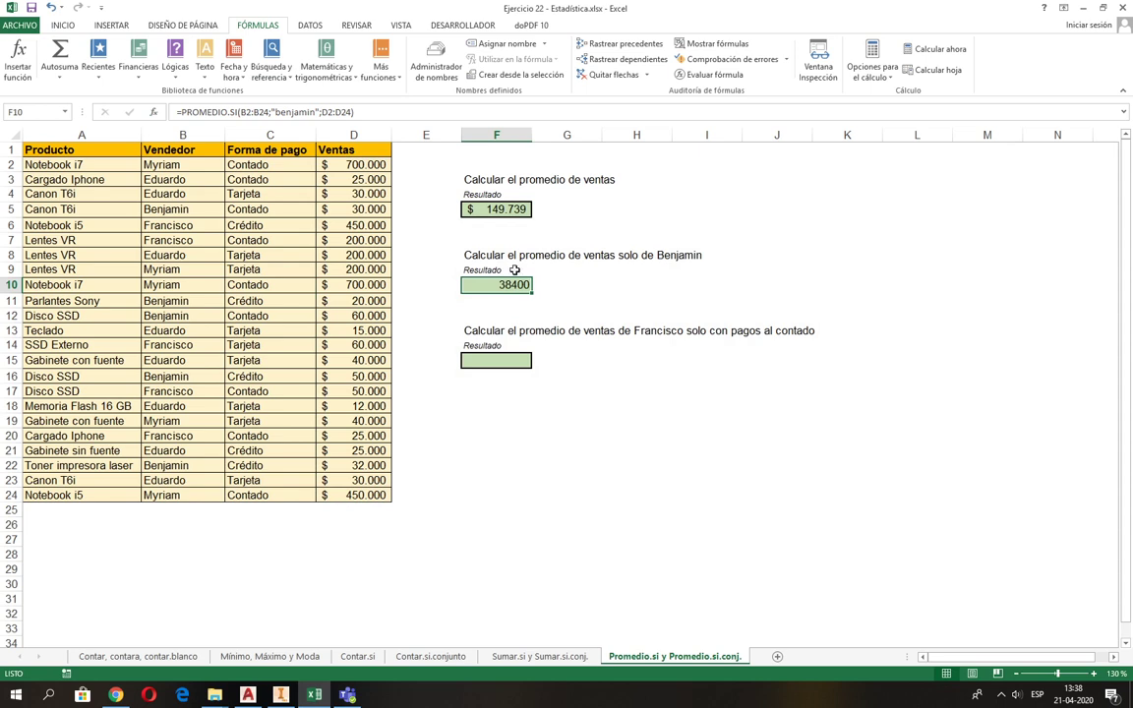
# Copy the accounting format of F5 onto the result cell F10
pyautogui.click(500, 210)
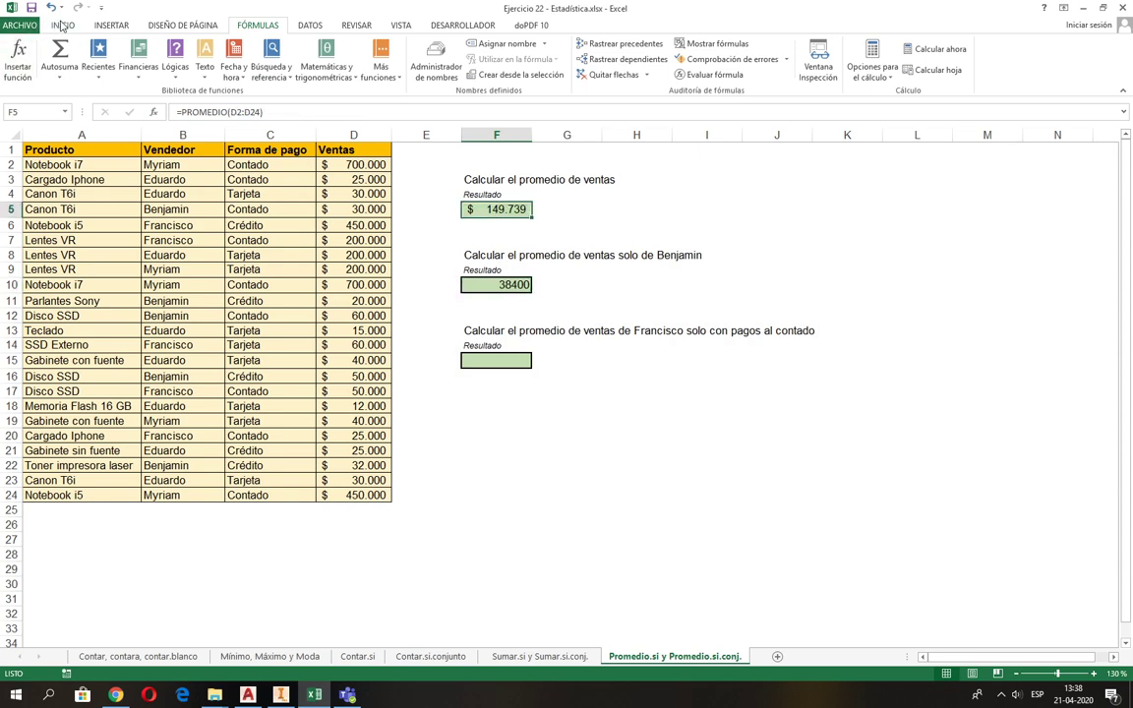
pyautogui.click(62, 25)
pyautogui.click(56, 75)
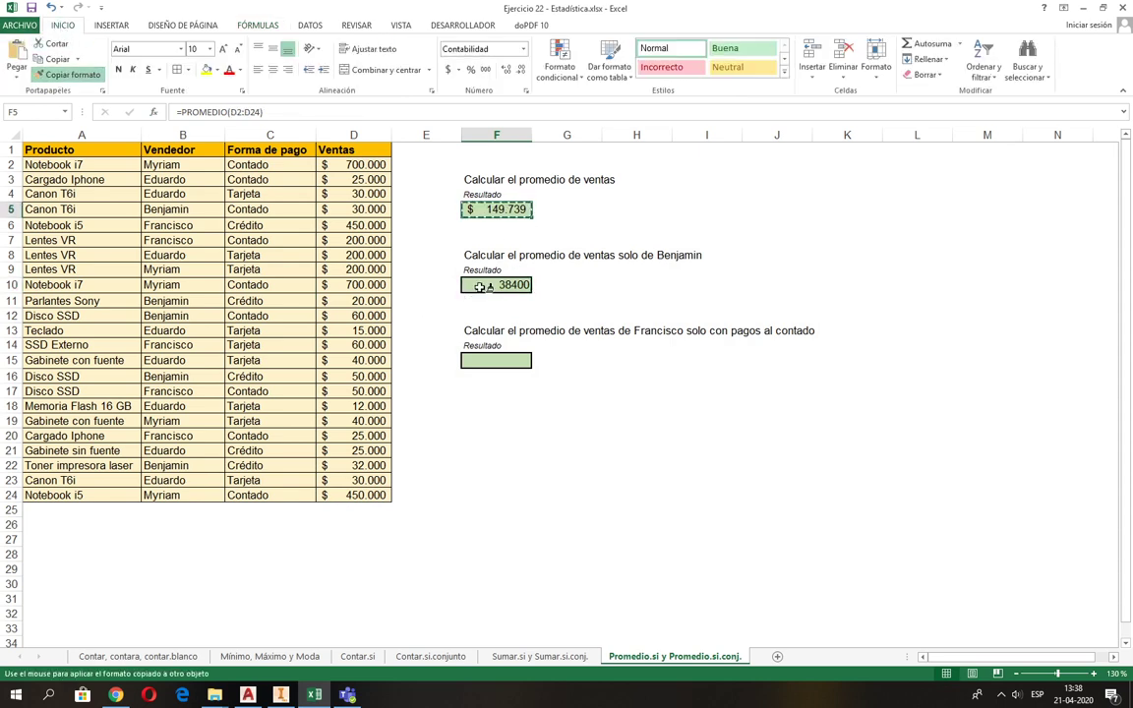
pyautogui.click(472, 284)
# Insert the PROMEDIO.SI.CONJUNTO function in F15 with the sales D2:D24 as its average range
pyautogui.click(492, 366)
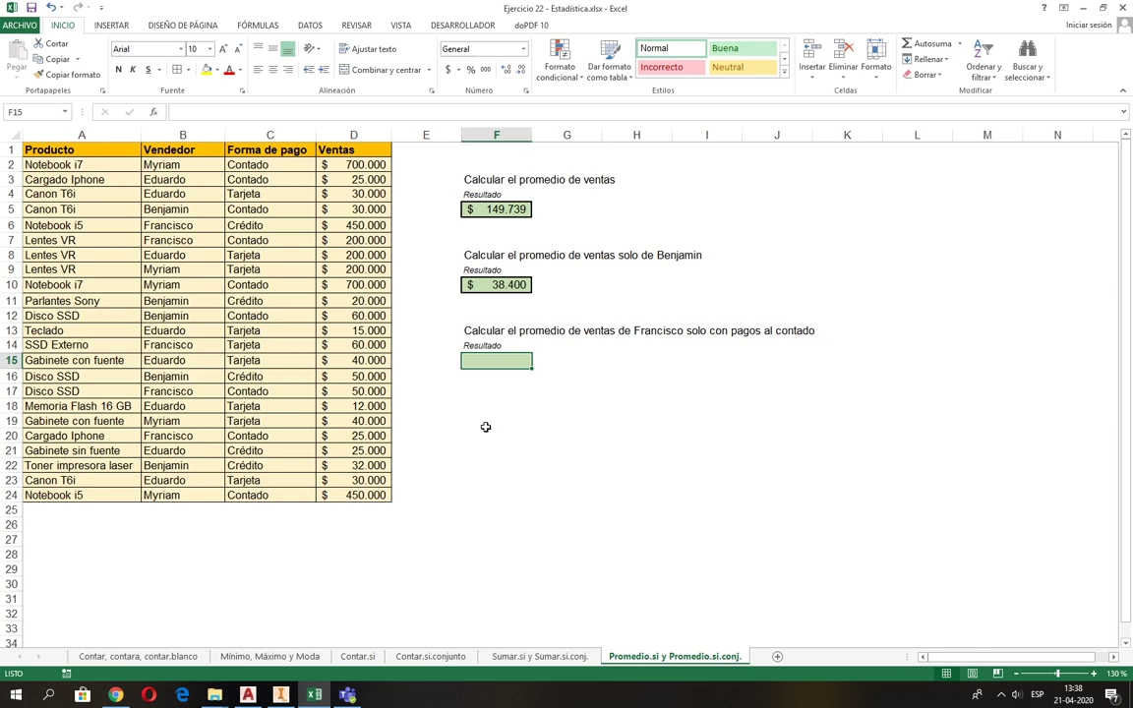
pyautogui.click(259, 26)
pyautogui.click(380, 61)
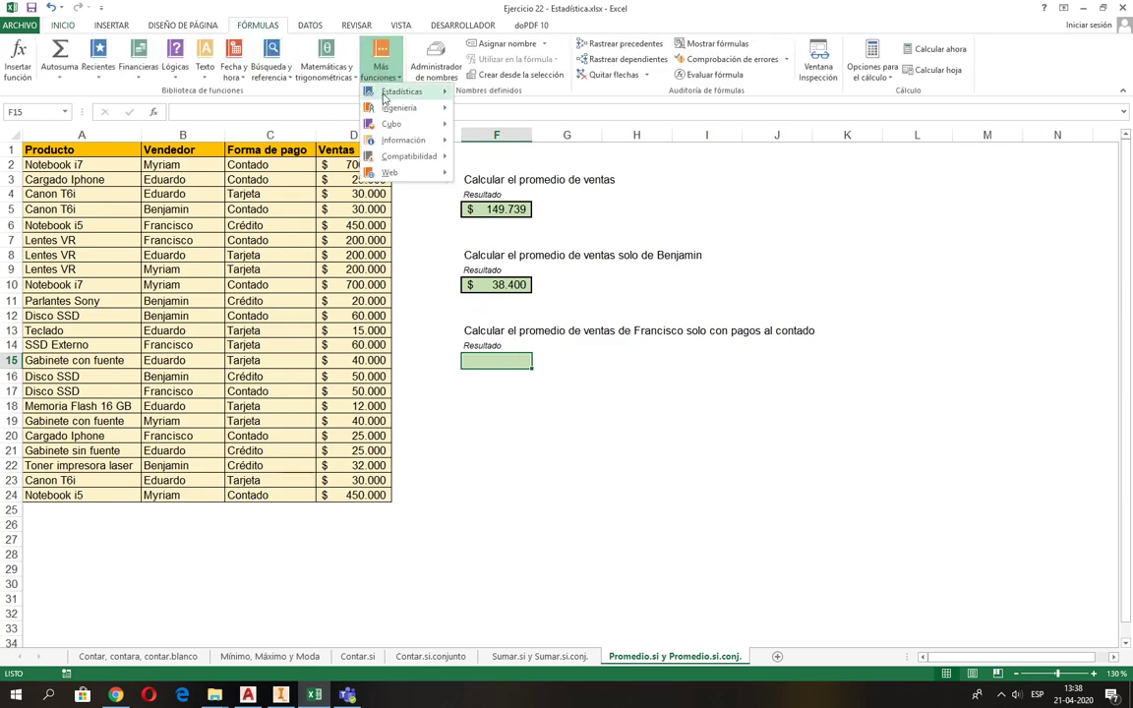
pyautogui.moveTo(384, 98)
pyautogui.scroll(-5, 548, 320)
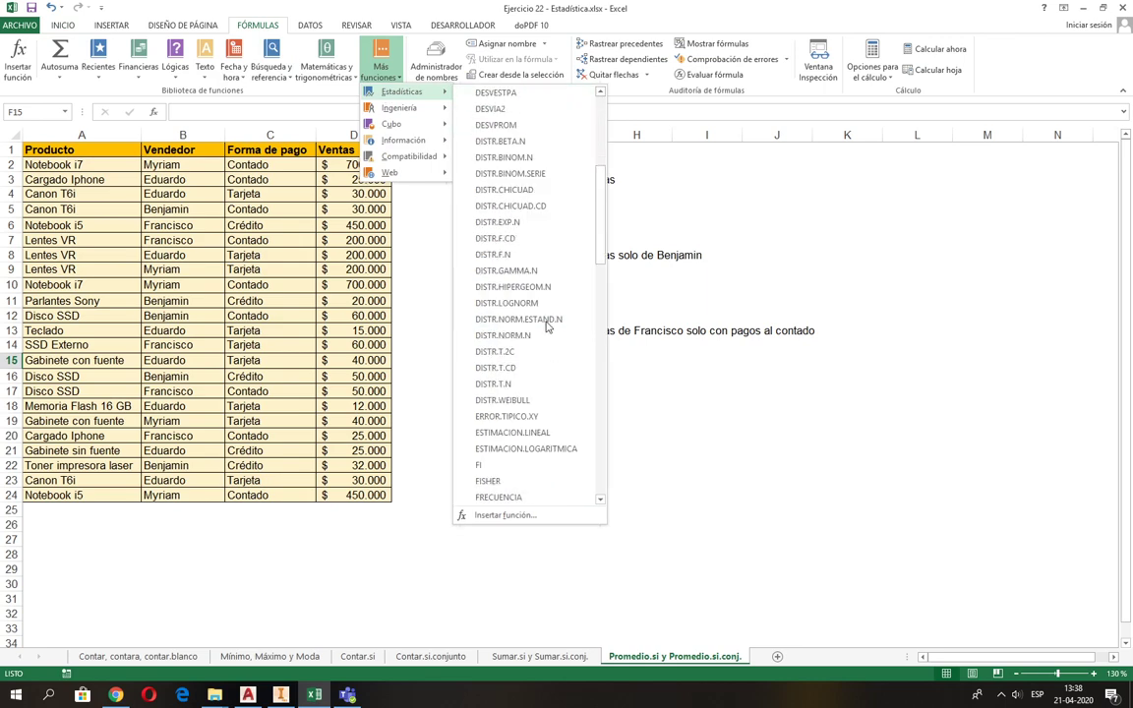
pyautogui.scroll(-12, 548, 327)
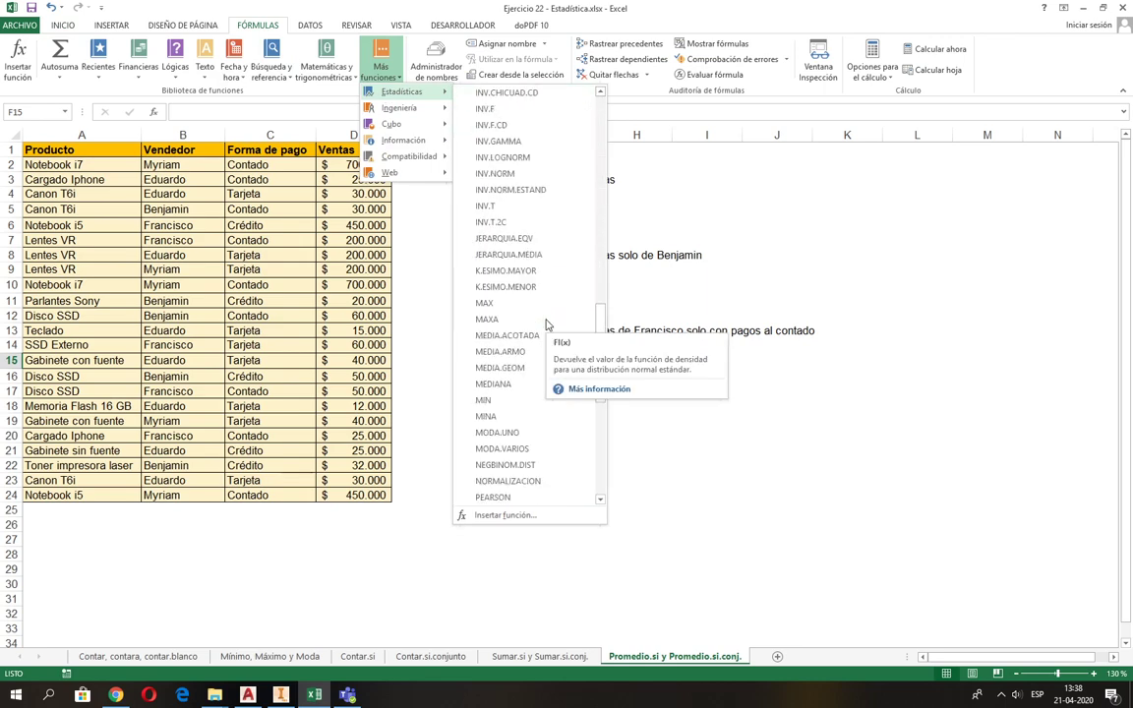
pyautogui.scroll(-5, 548, 325)
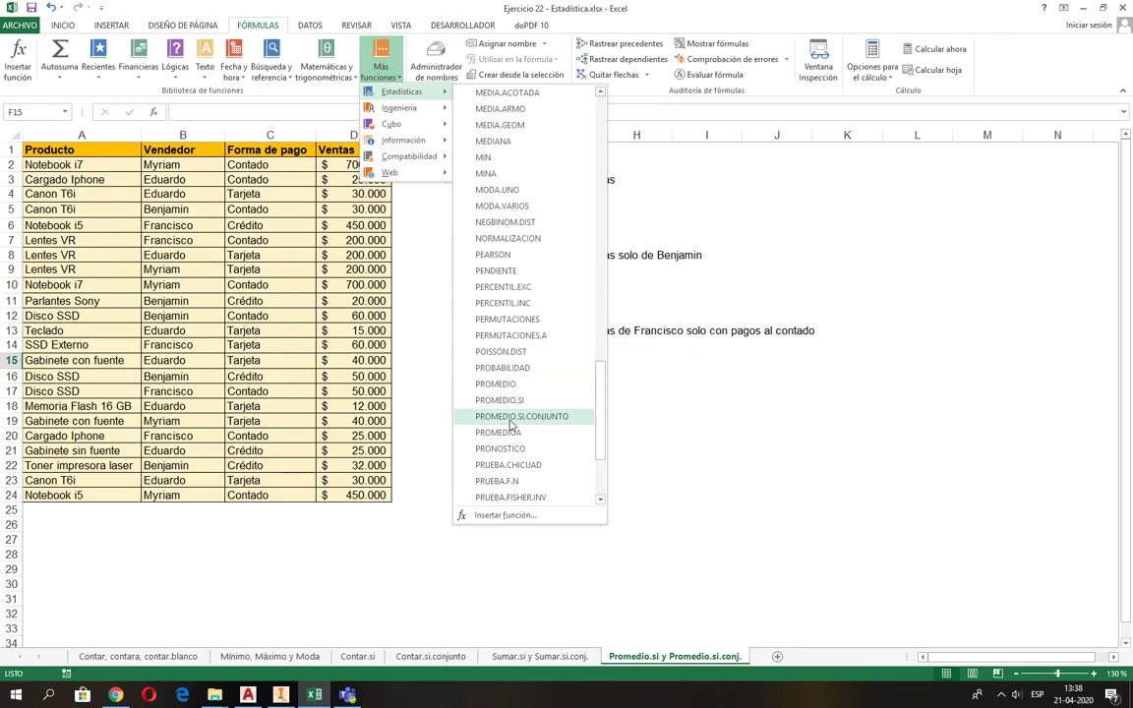
pyautogui.click(523, 417)
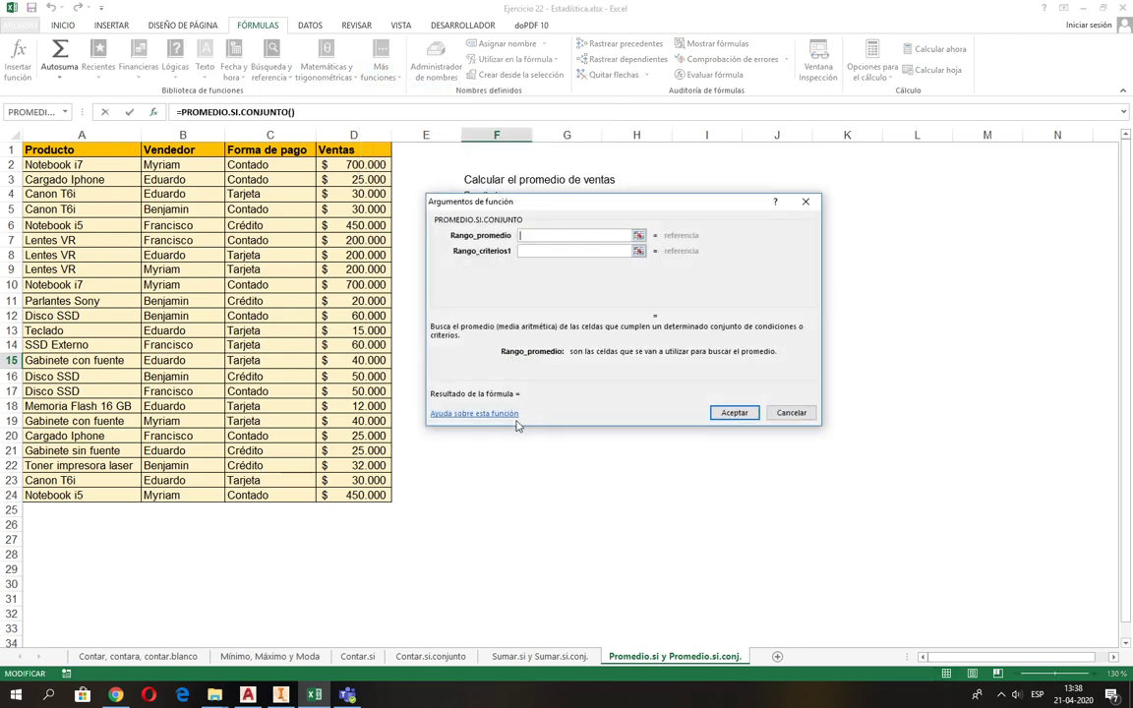
pyautogui.moveTo(329, 165); pyautogui.dragTo(353, 495)
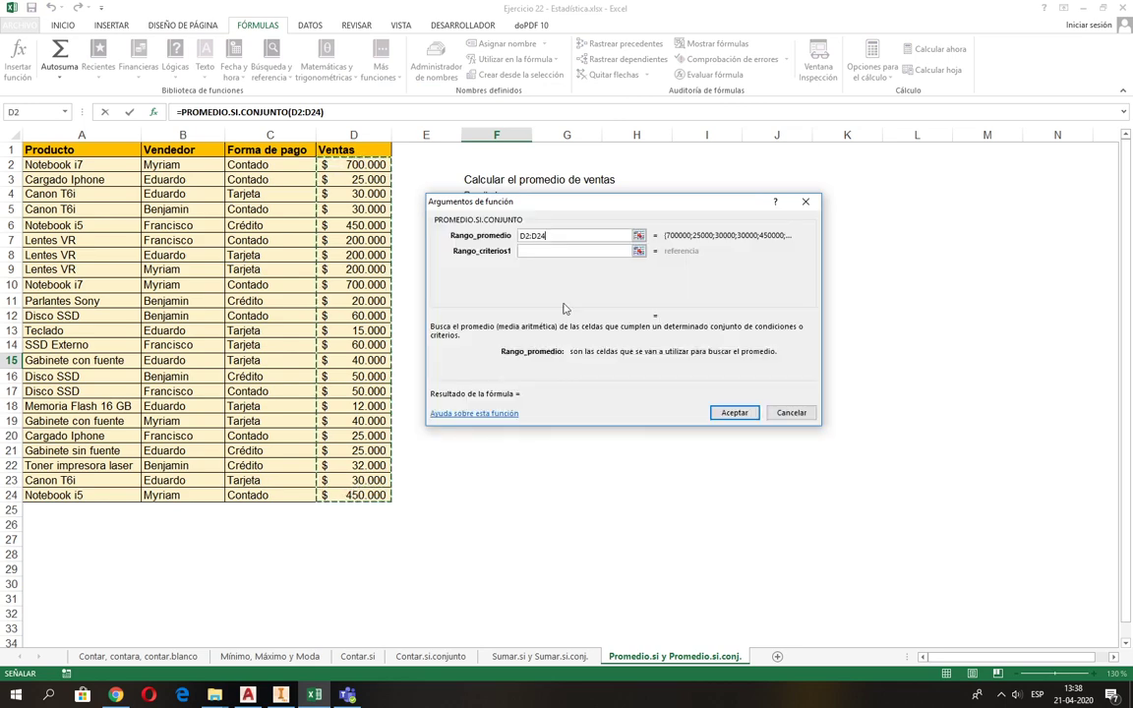
# Set B2:B24 as the first criteria range, with the seller named in the F13 exercise text as its criterion
pyautogui.click(538, 252)
pyautogui.moveTo(529, 208); pyautogui.dragTo(558, 375)
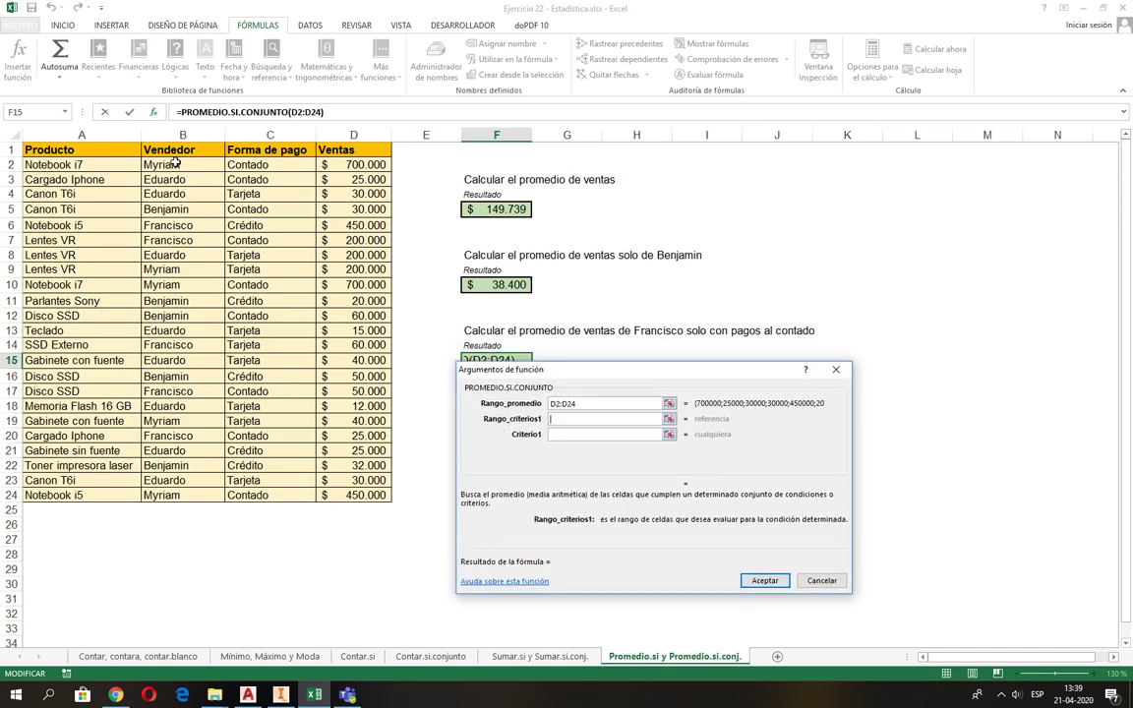
pyautogui.moveTo(173, 165); pyautogui.dragTo(155, 495)
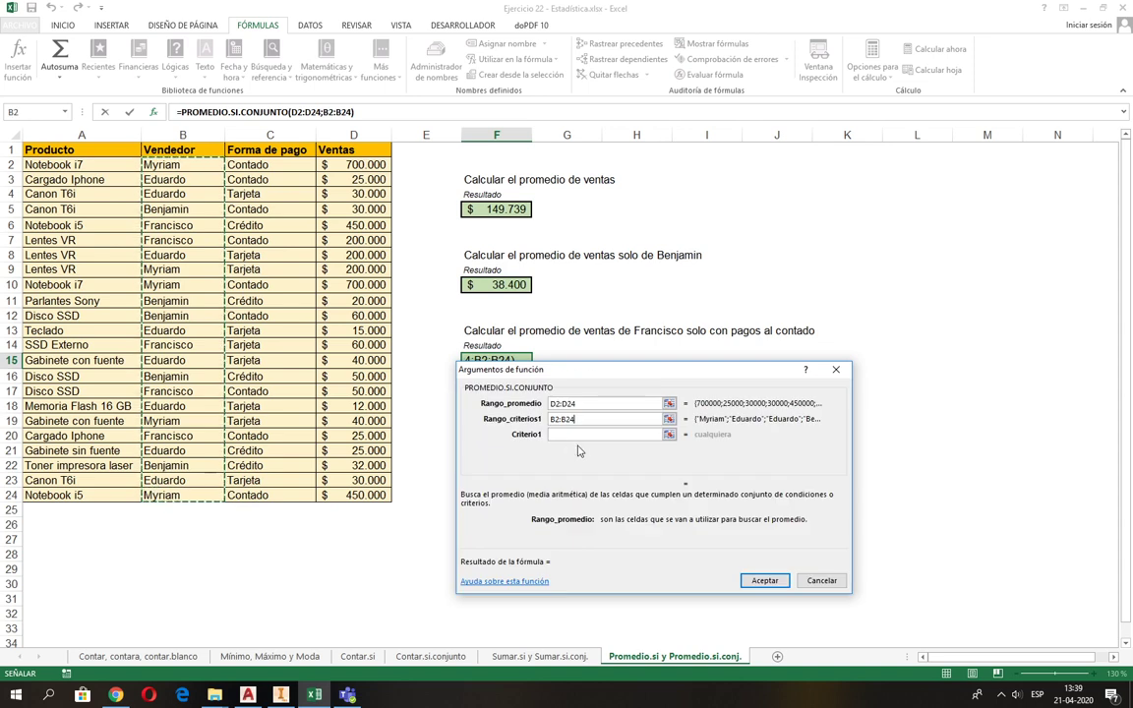
pyautogui.click(590, 434)
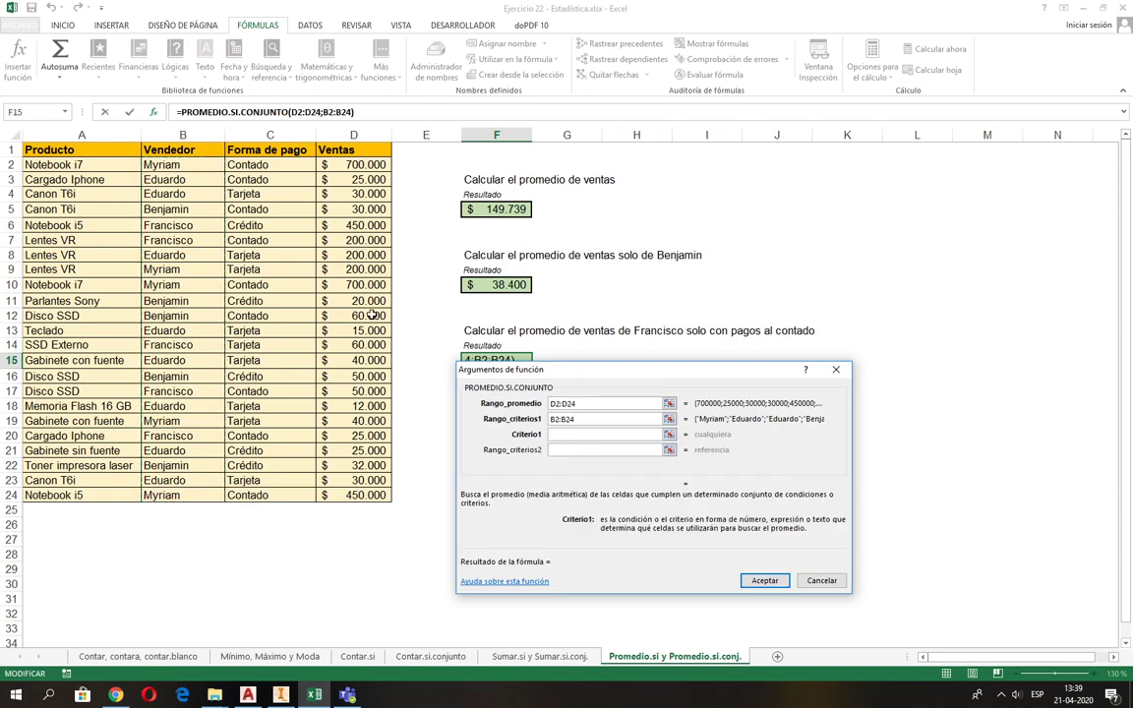
pyautogui.write('Francisco')
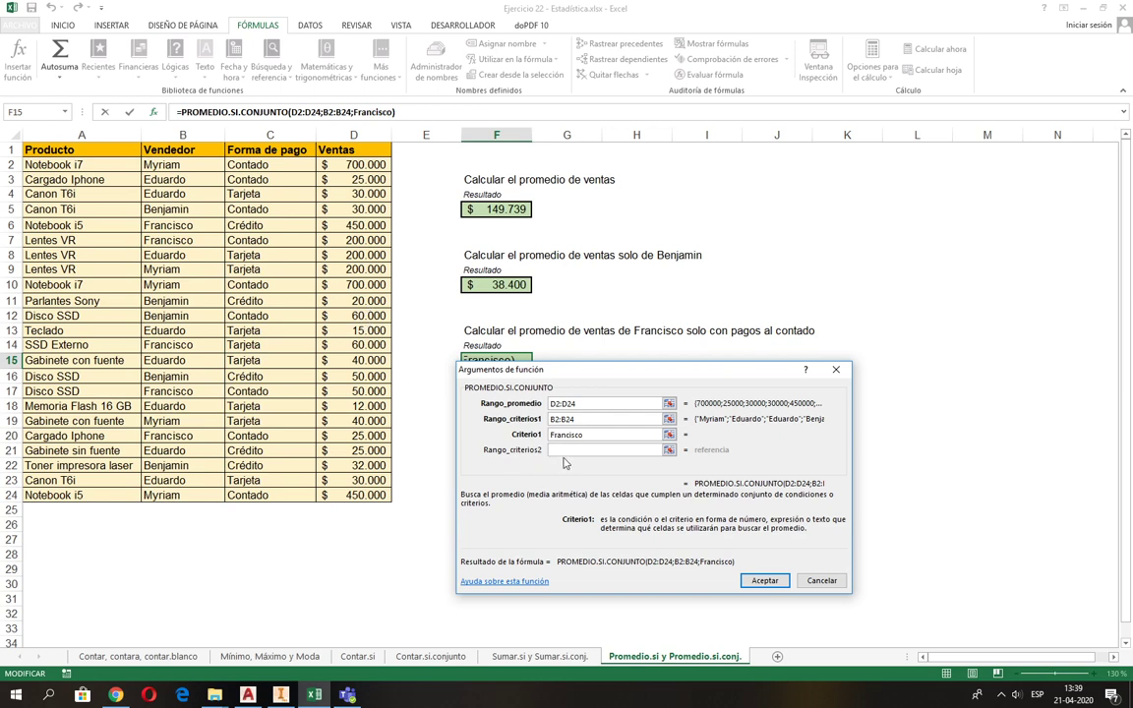
pyautogui.press('Tab')
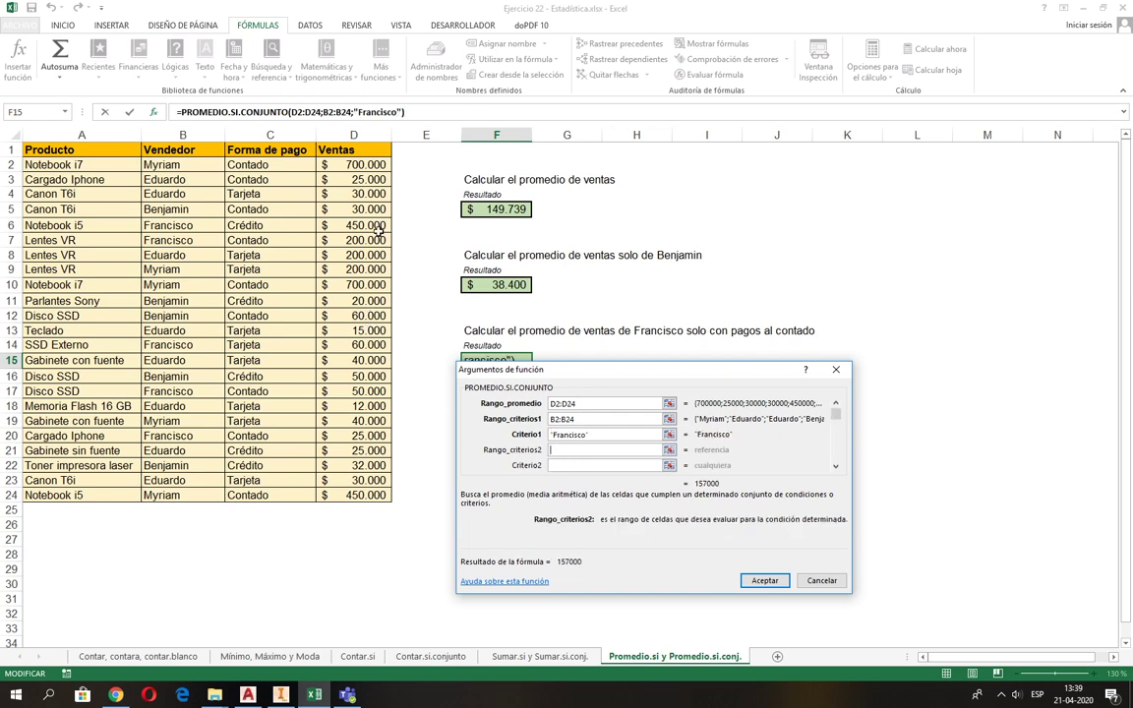
# Set C2:C24 as the second criteria range with "Contado" as its criterion, and accept the function
pyautogui.moveTo(243, 163); pyautogui.dragTo(261, 492)
pyautogui.click(592, 465)
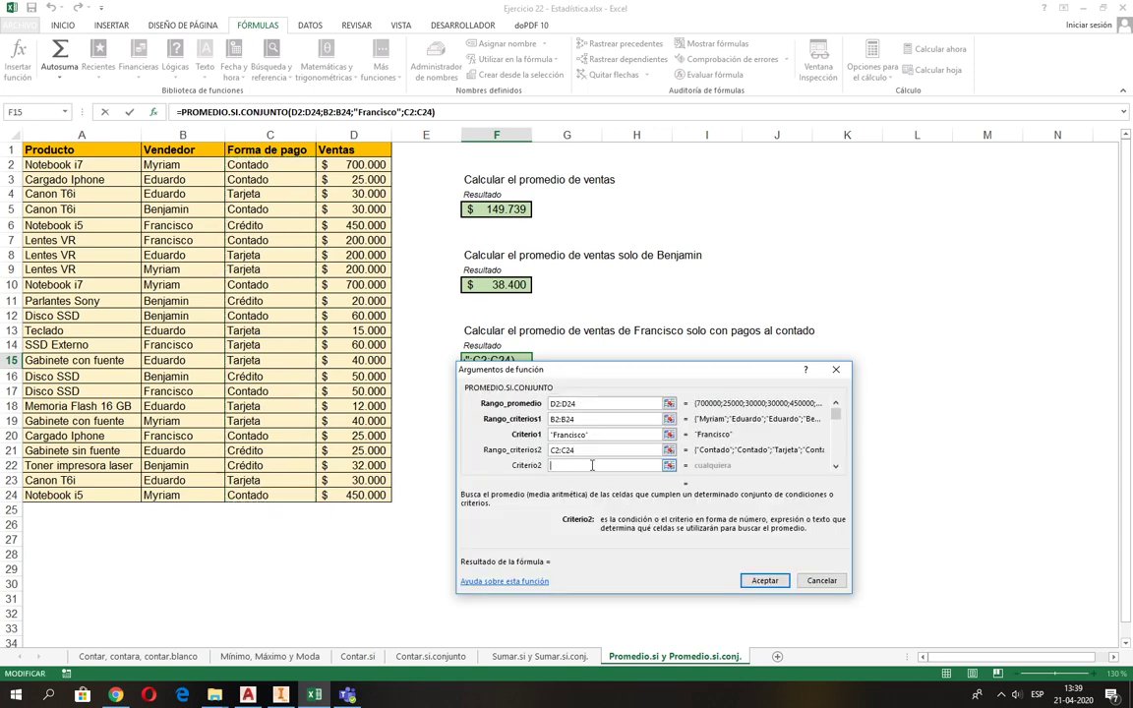
pyautogui.write('Contado')
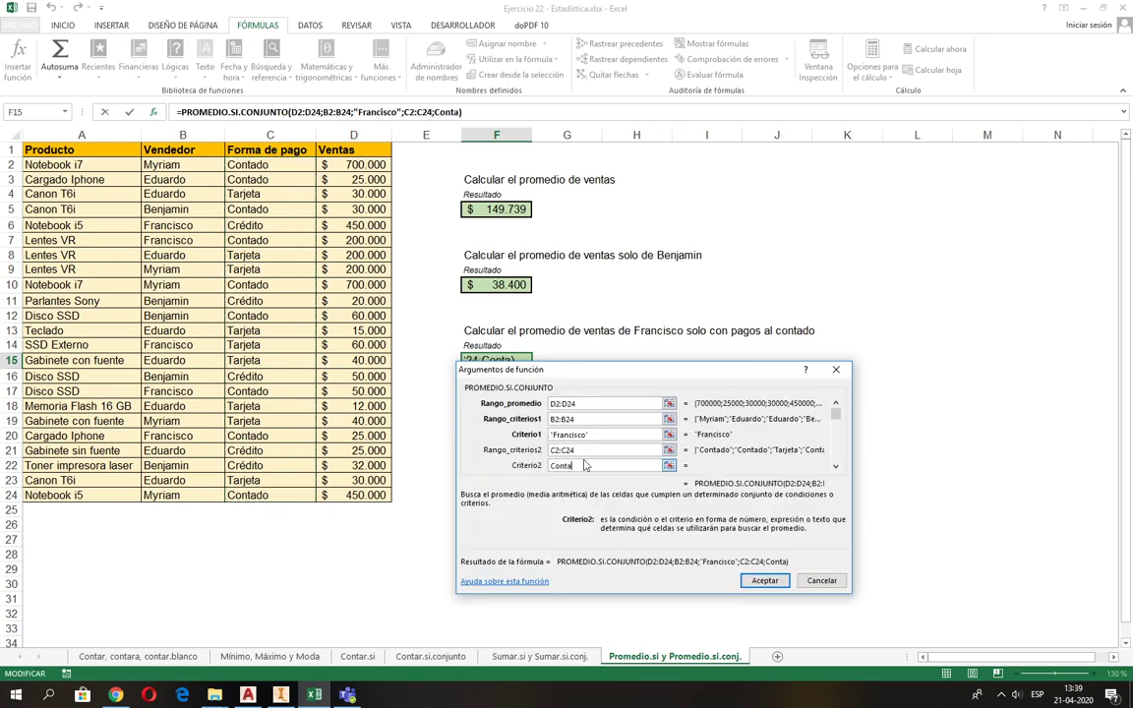
pyautogui.click(775, 582)
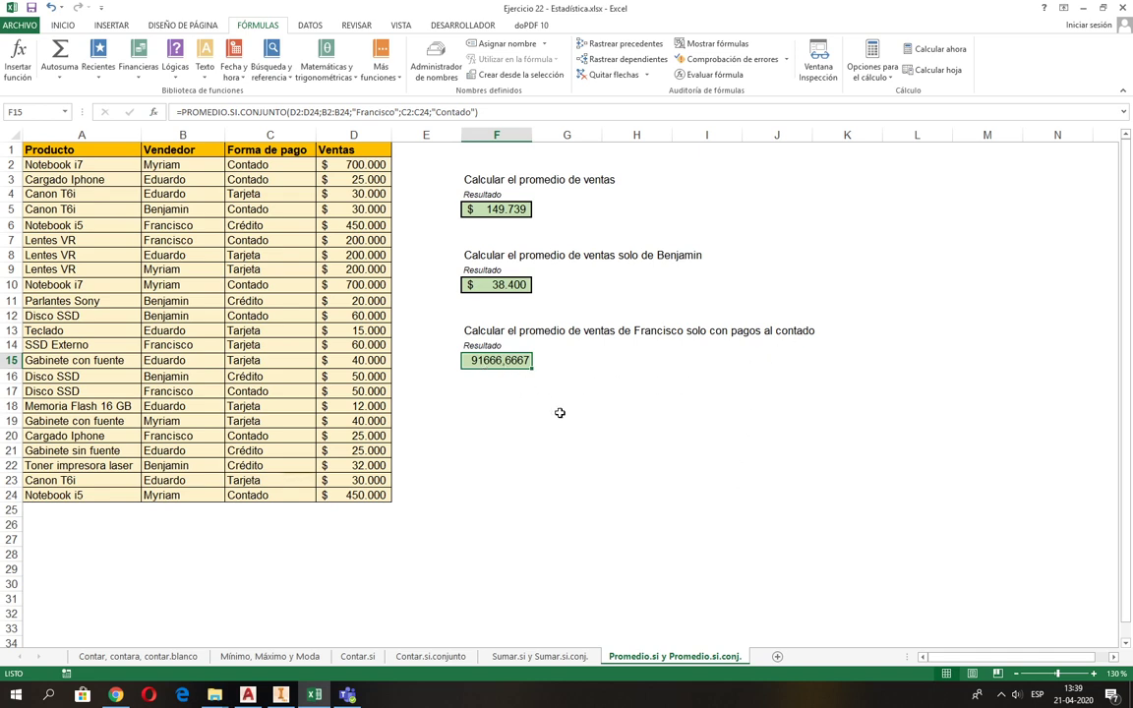
# Add borders around each of the cells F18:H18 below the last exercise
pyautogui.click(507, 416)
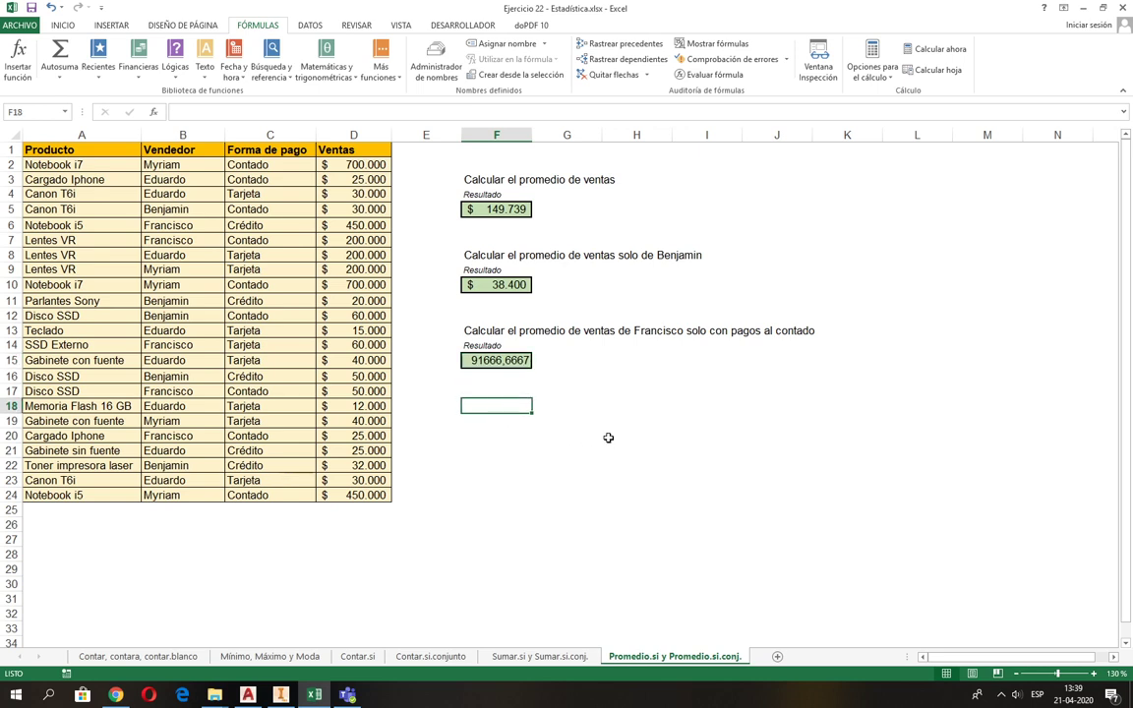
pyautogui.moveTo(514, 411); pyautogui.dragTo(622, 412)
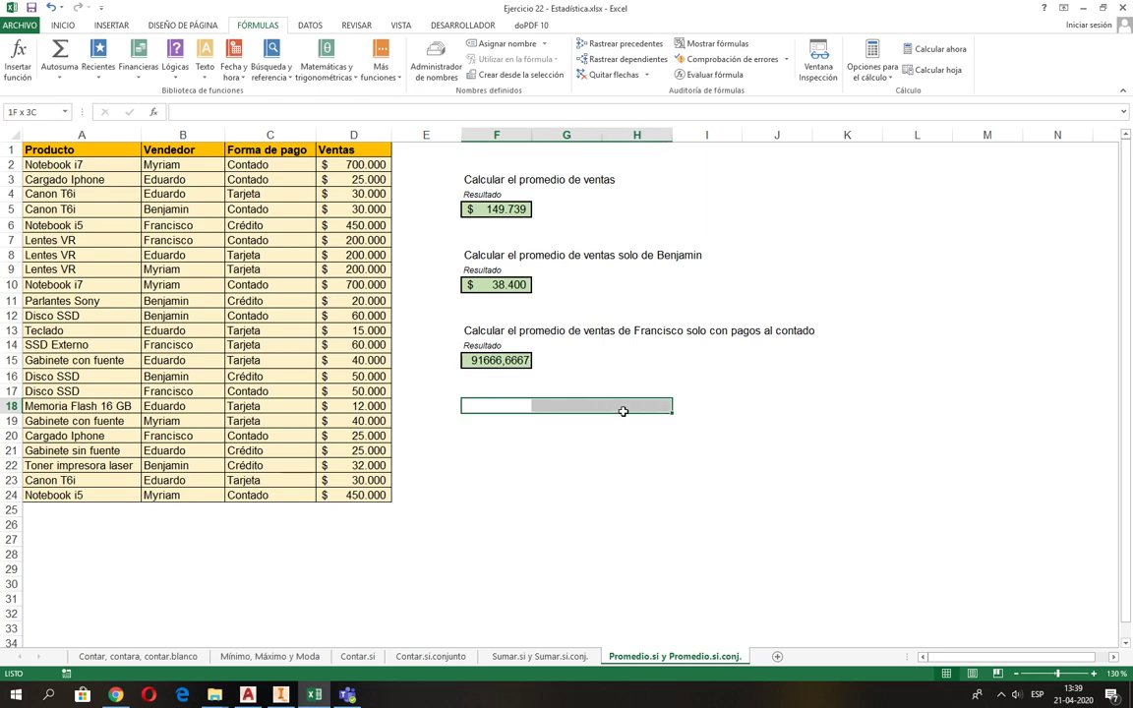
pyautogui.click(62, 25)
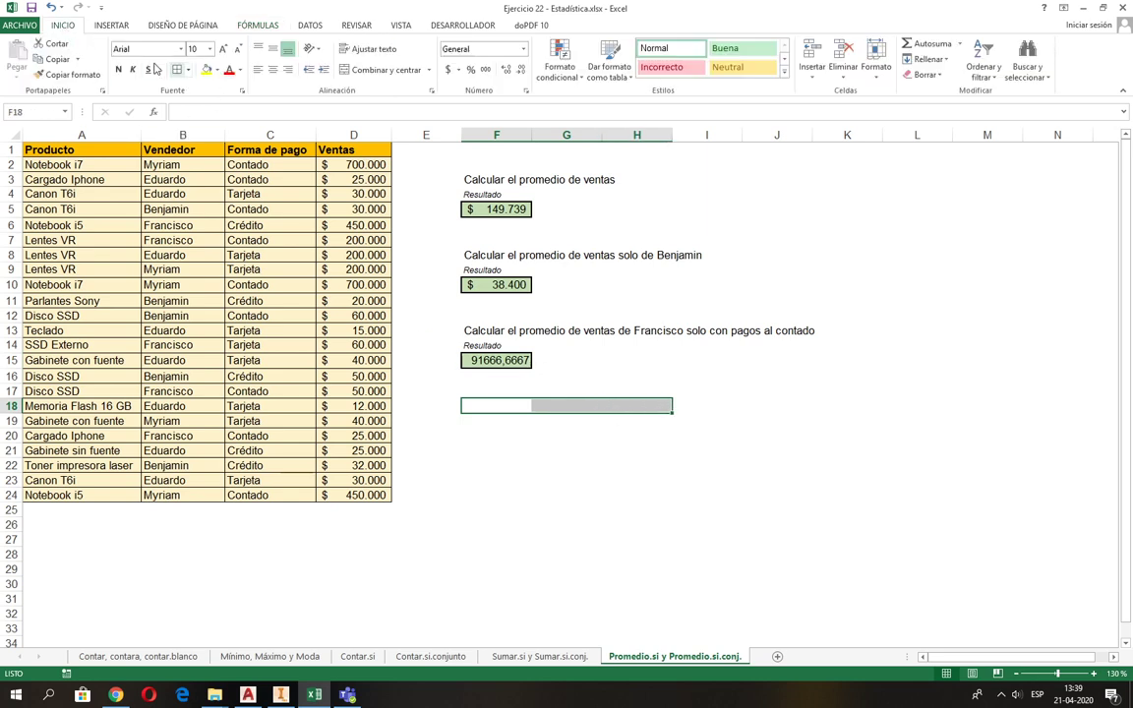
# Enter the table headers "Vendedor" in F17 and "Forma de pago" in G17, above the bordered cells
pyautogui.click(497, 392)
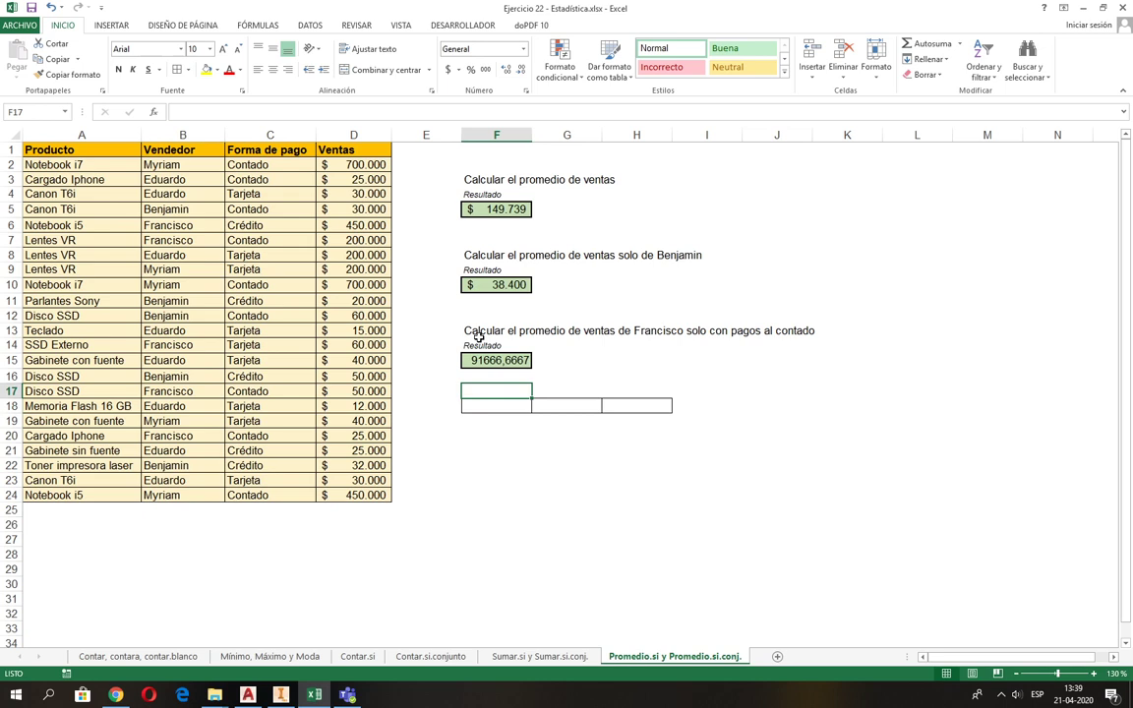
pyautogui.write('Ve')
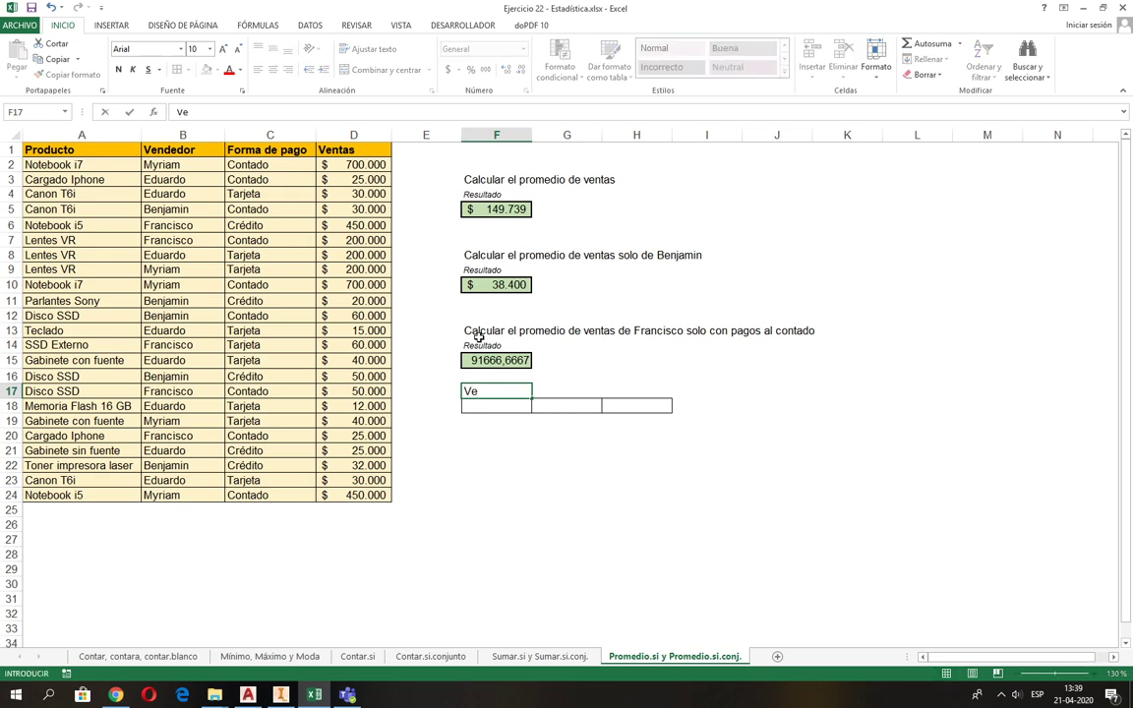
pyautogui.write('ndedor')
pyautogui.press('Tab')
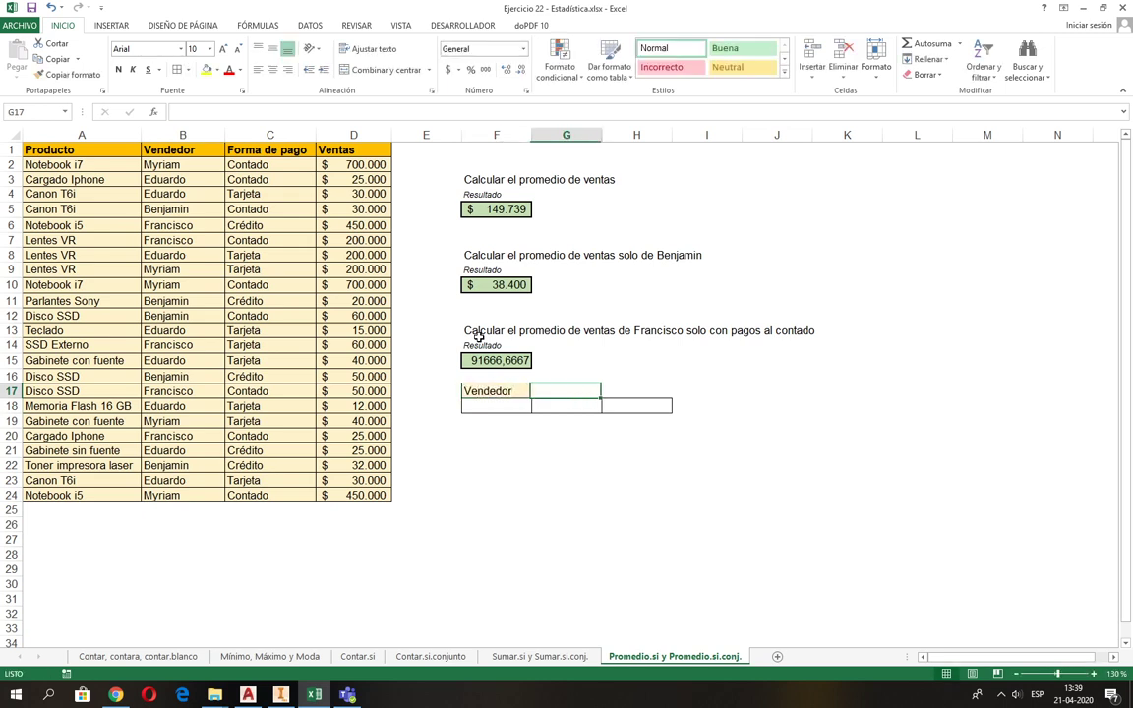
pyautogui.write('F')
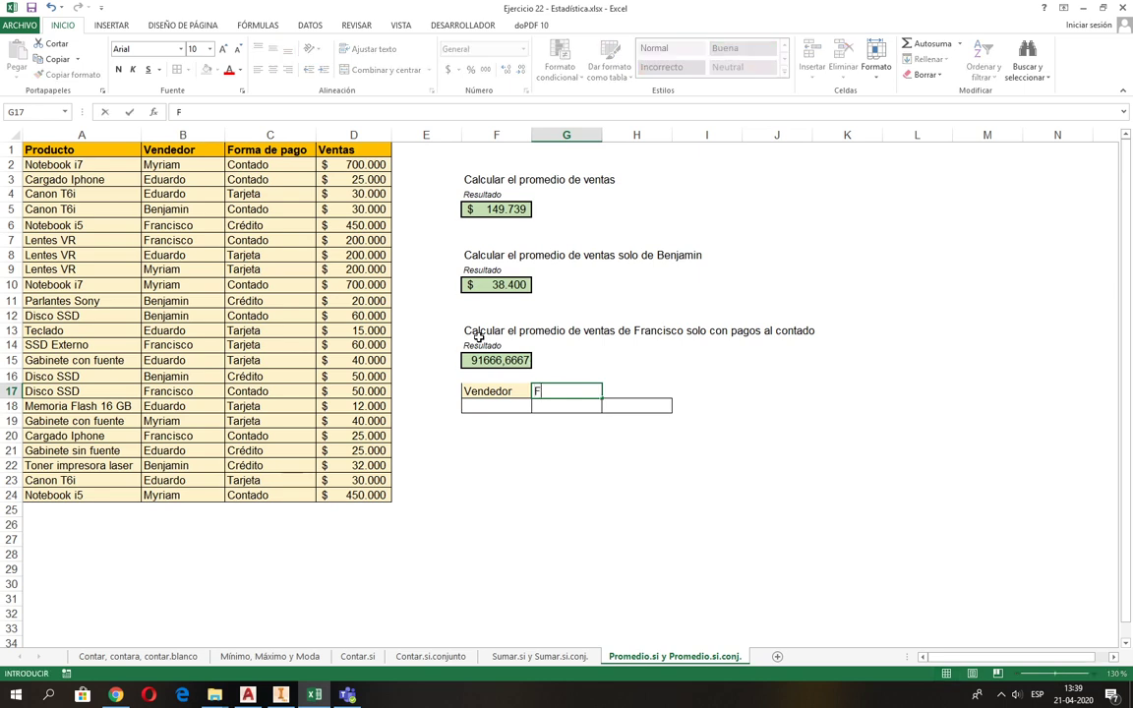
pyautogui.write('orma de pago')
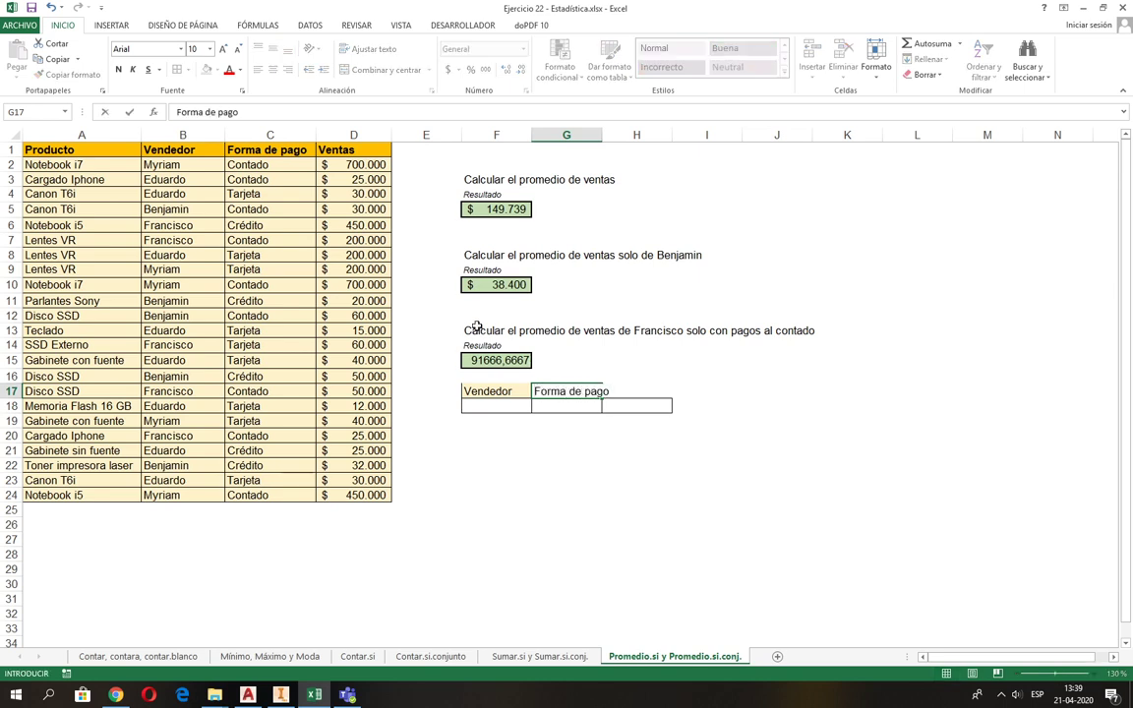
# Fill F18 with the seller's name from the F13 exercise text and G18 with "Contado"
pyautogui.click(493, 407)
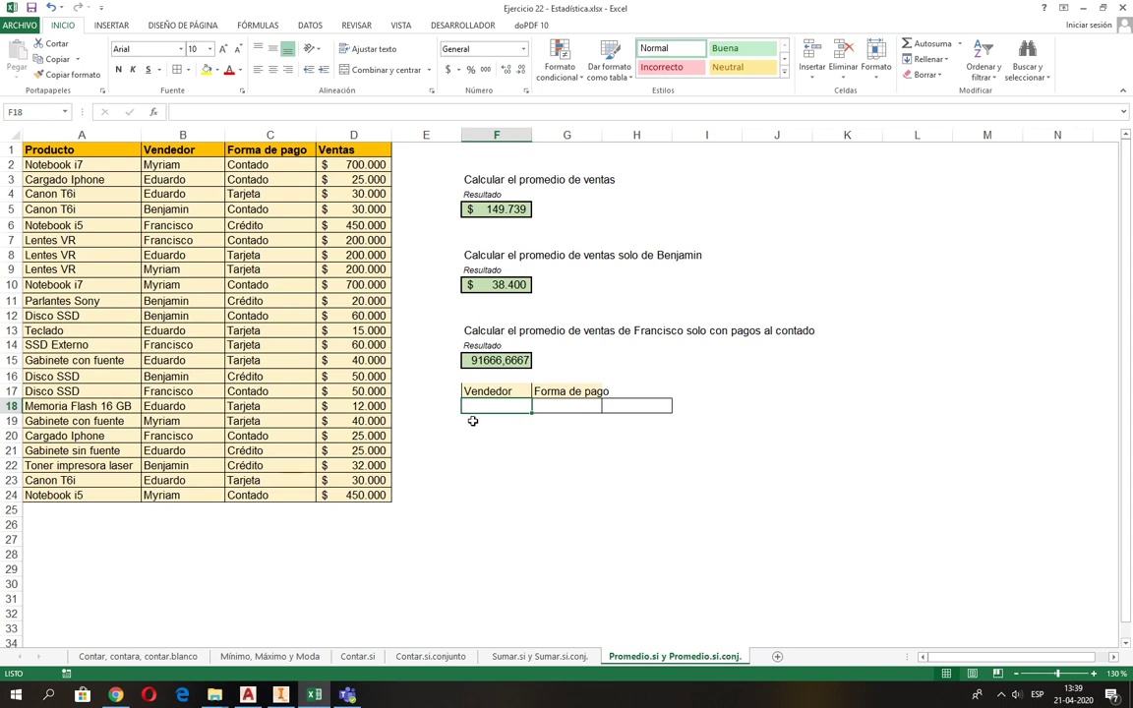
pyautogui.write('Francisco')
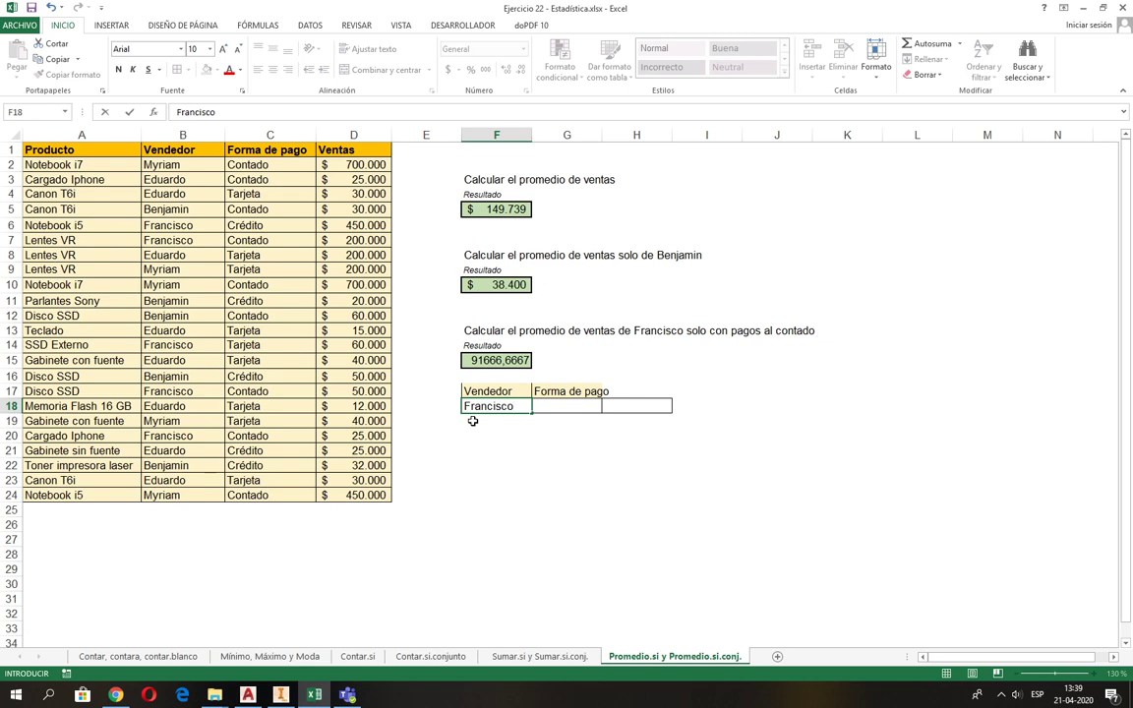
pyautogui.press('Tab')
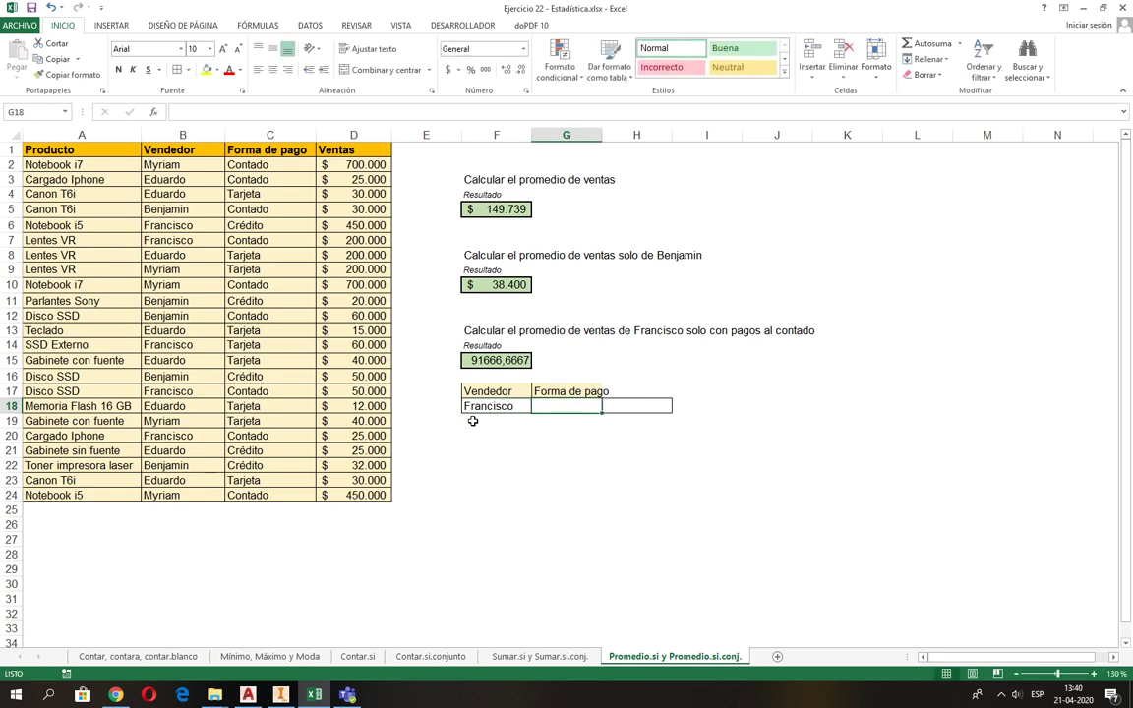
pyautogui.write('C')
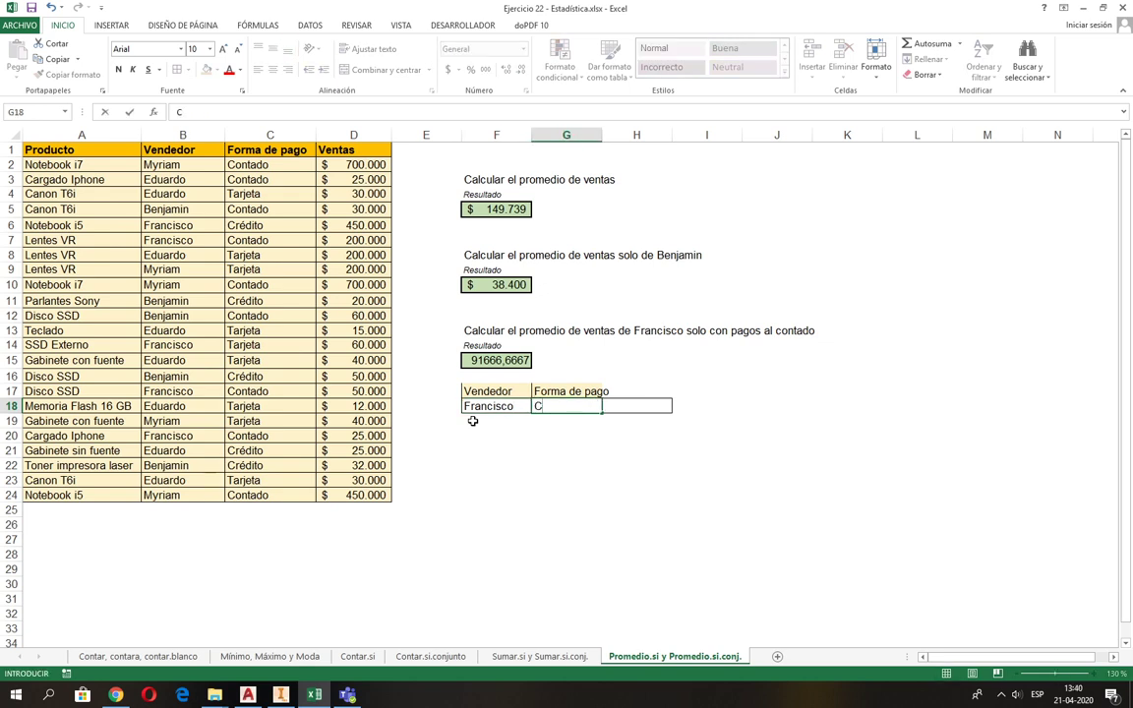
pyautogui.write('ontado')
pyautogui.press('Return')
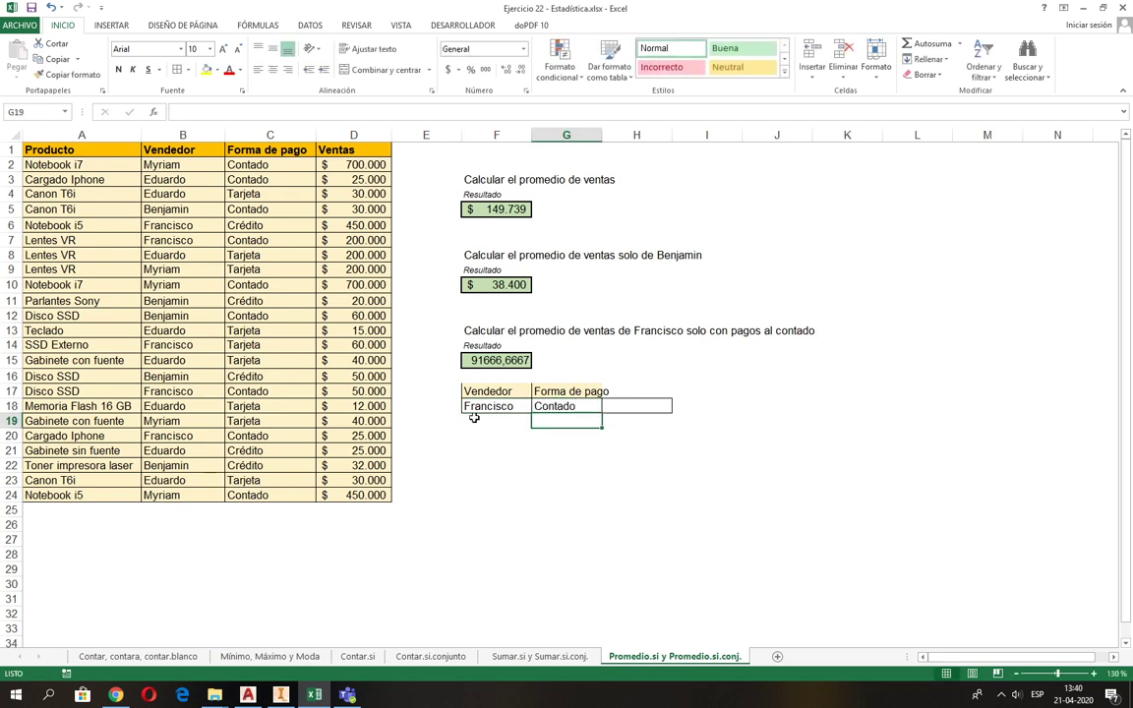
# Enter the header "Promedio" in H17 and add borders around the header cells F17:H17
pyautogui.click(649, 405)
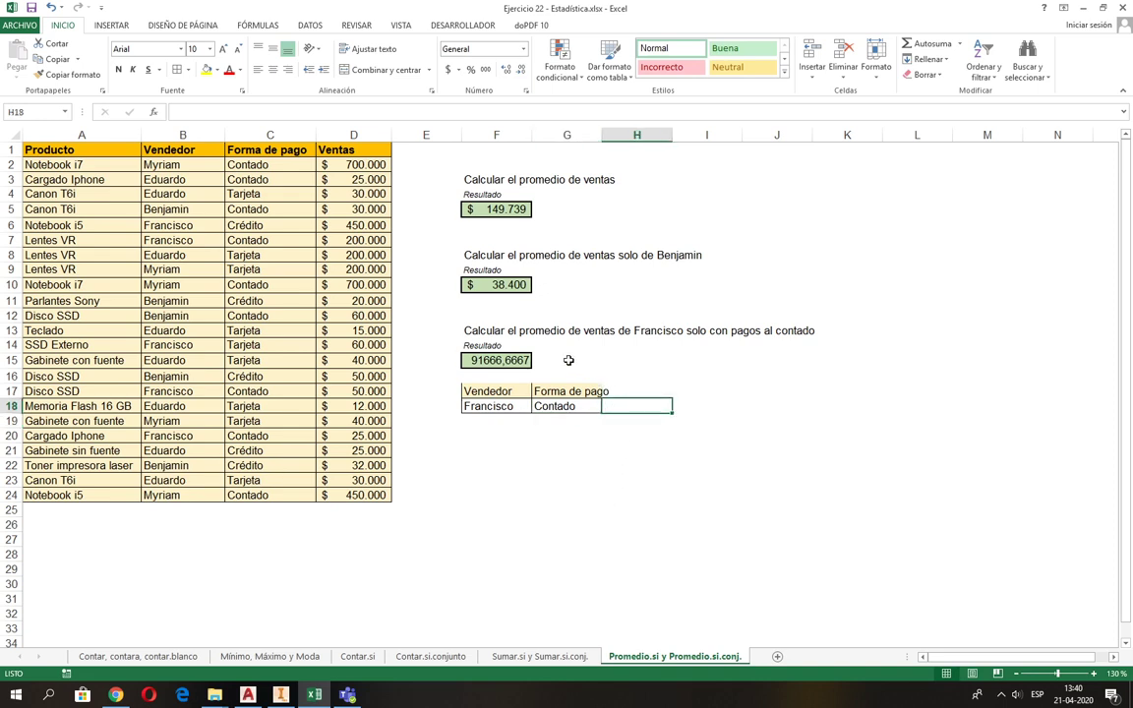
pyautogui.click(641, 392)
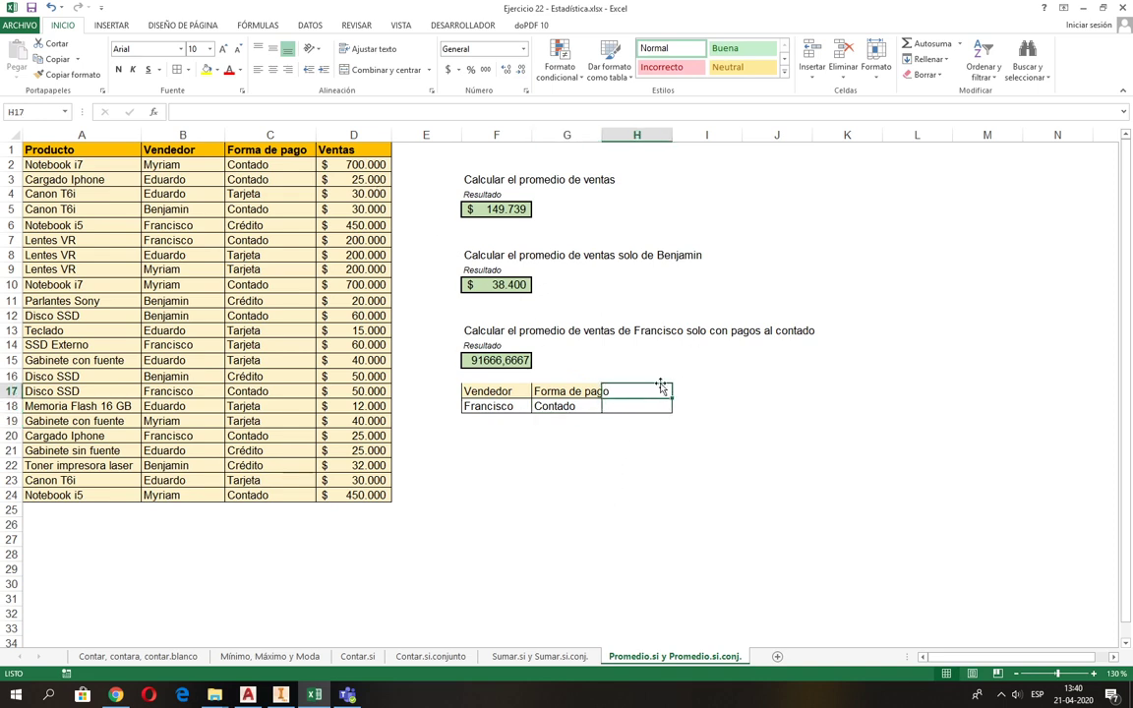
pyautogui.write('P')
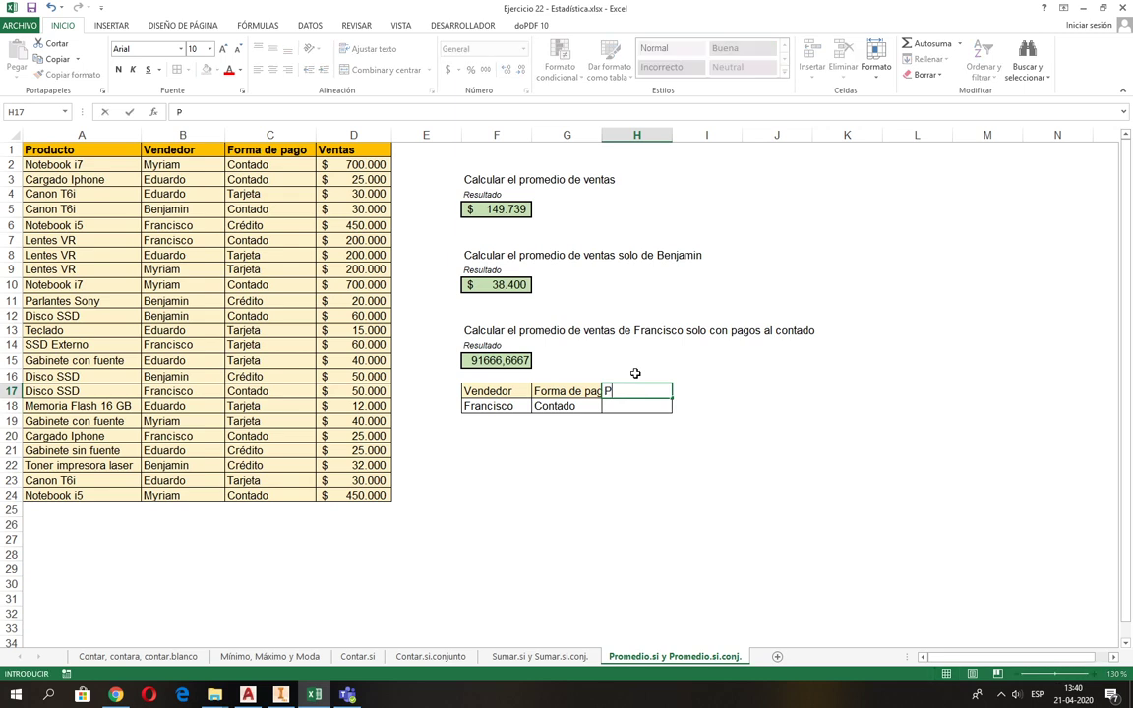
pyautogui.write('romedio')
pyautogui.press('Return')
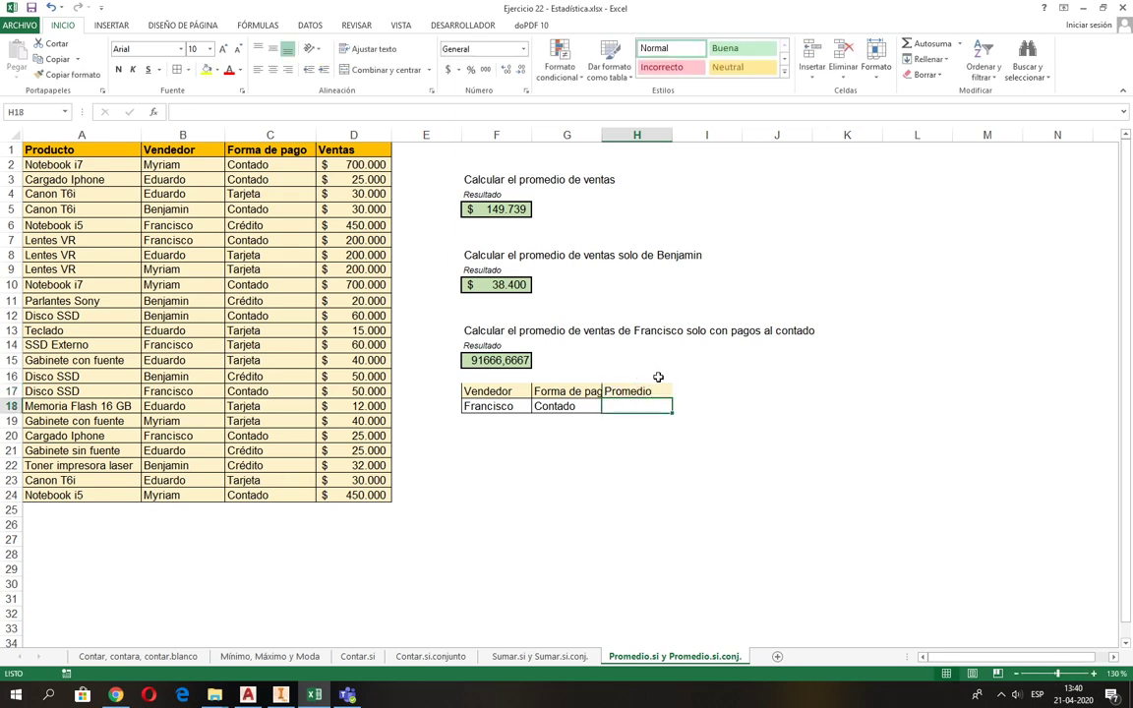
pyautogui.moveTo(499, 395); pyautogui.dragTo(640, 392)
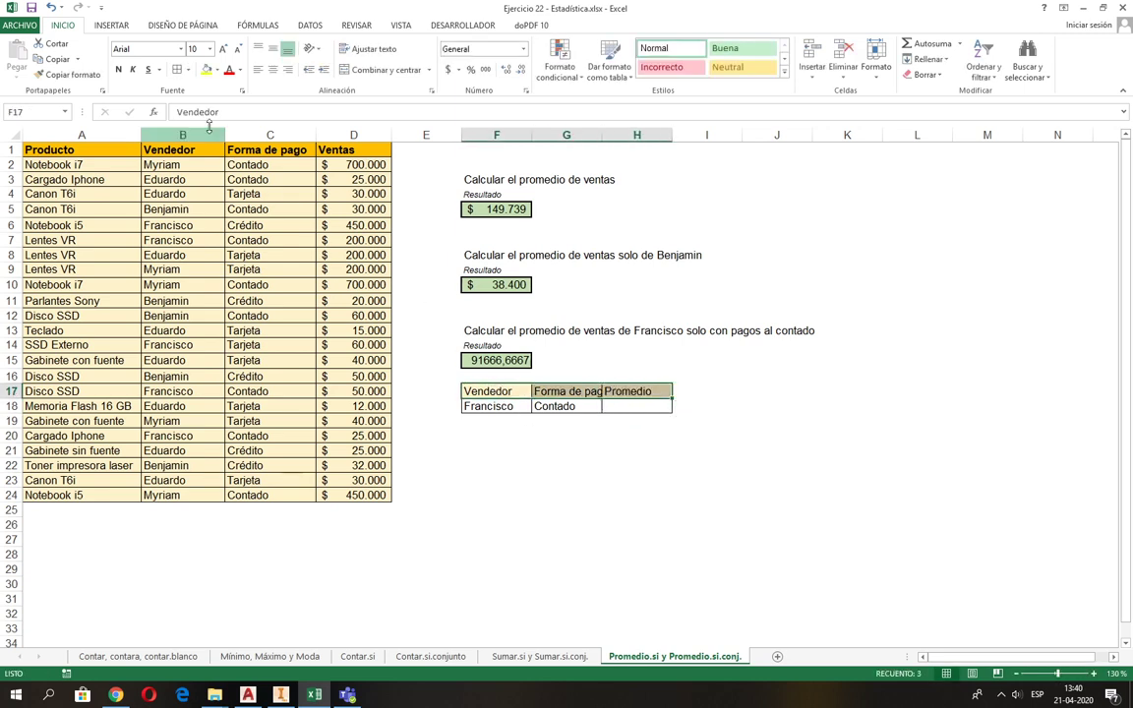
# Insert the PROMEDIO.SI.CONJUNTO function in H18 with the sales D2:D24 as its average range
pyautogui.click(630, 405)
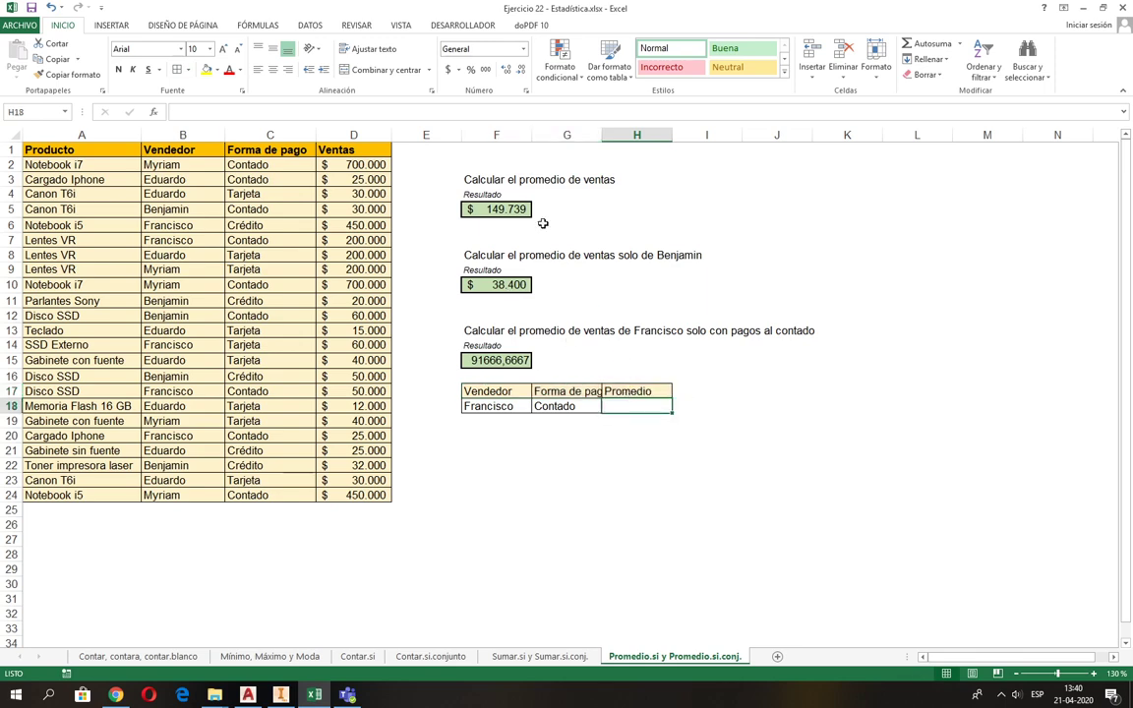
pyautogui.click(259, 25)
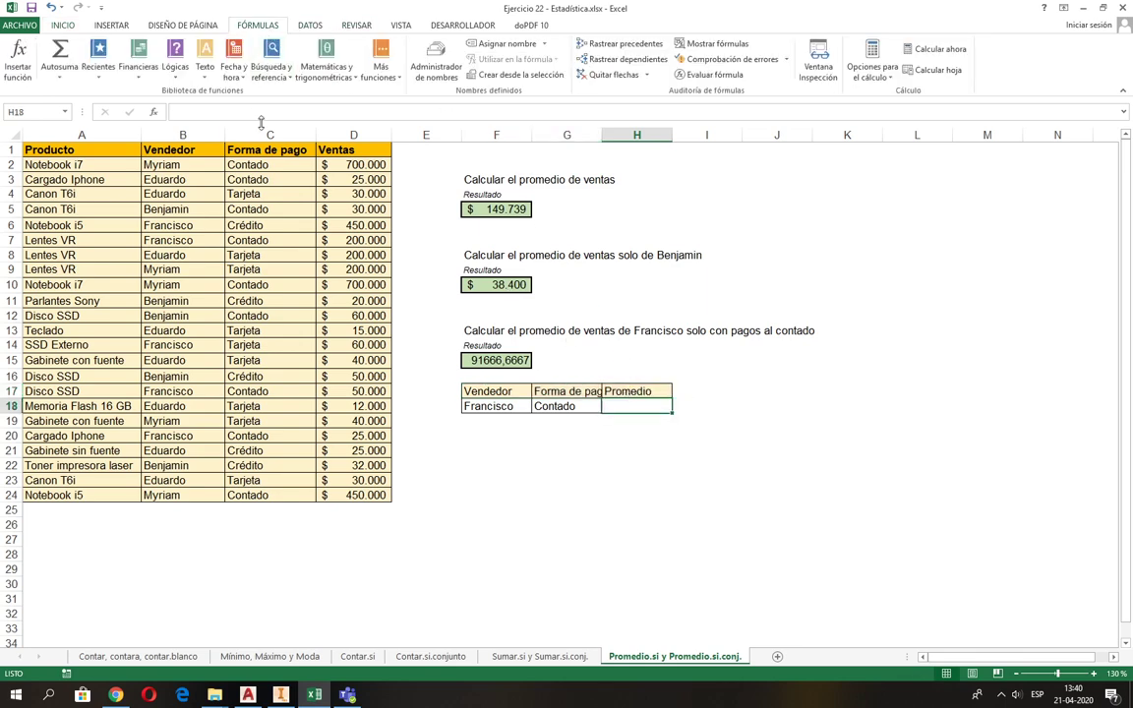
pyautogui.click(380, 63)
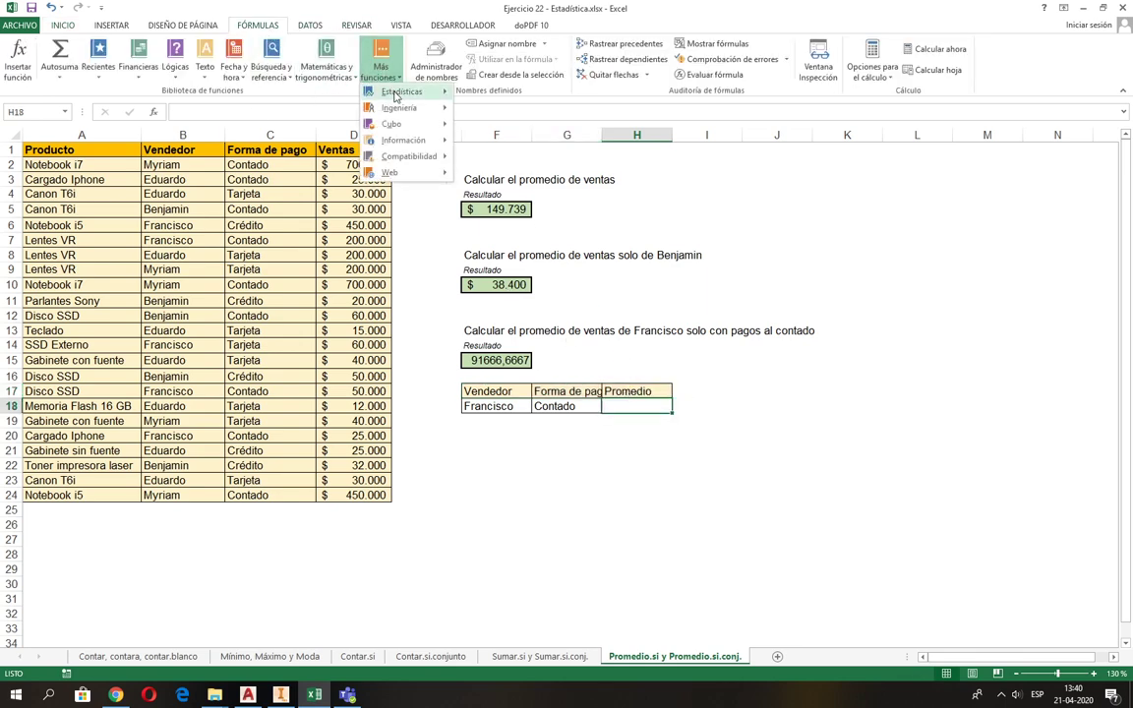
pyautogui.moveTo(396, 94)
pyautogui.scroll(-5, 514, 420)
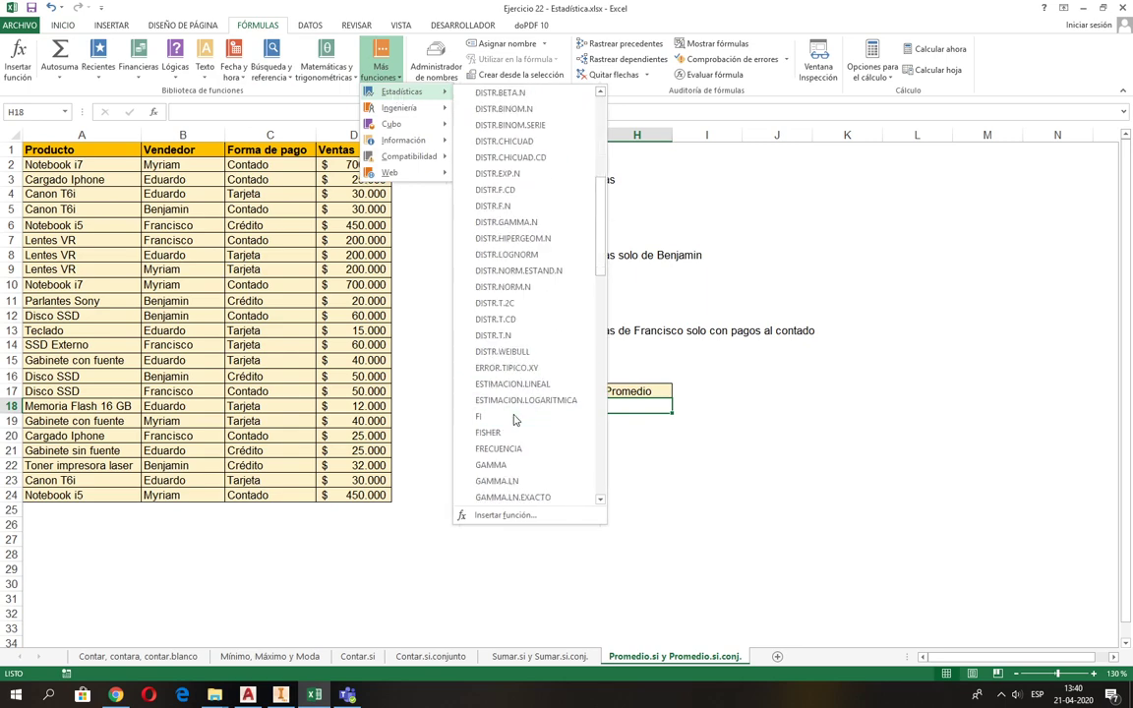
pyautogui.scroll(-10, 514, 420)
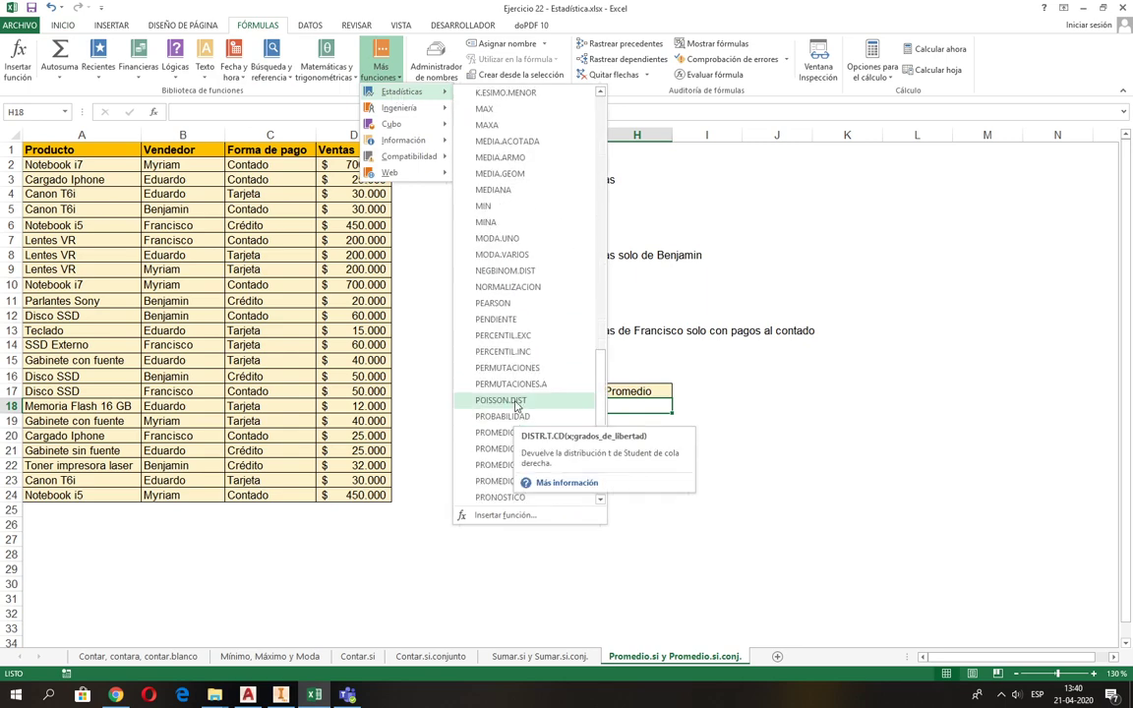
pyautogui.scroll(-4, 531, 359)
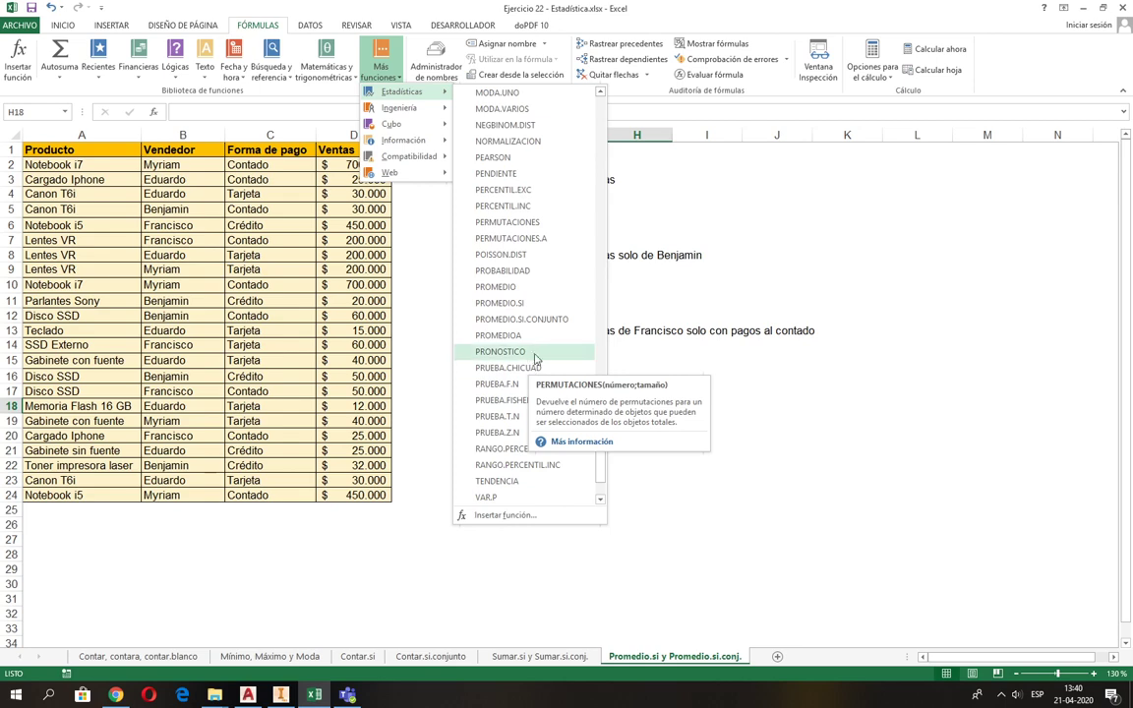
pyautogui.click(547, 319)
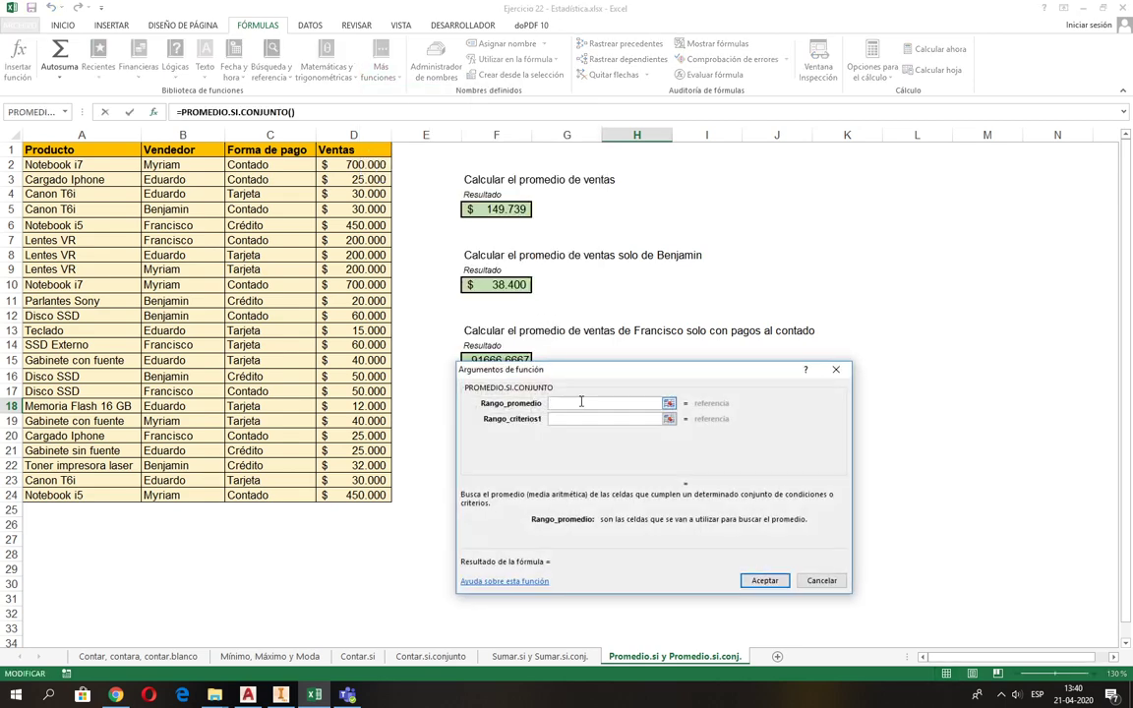
pyautogui.moveTo(333, 164); pyautogui.dragTo(353, 495)
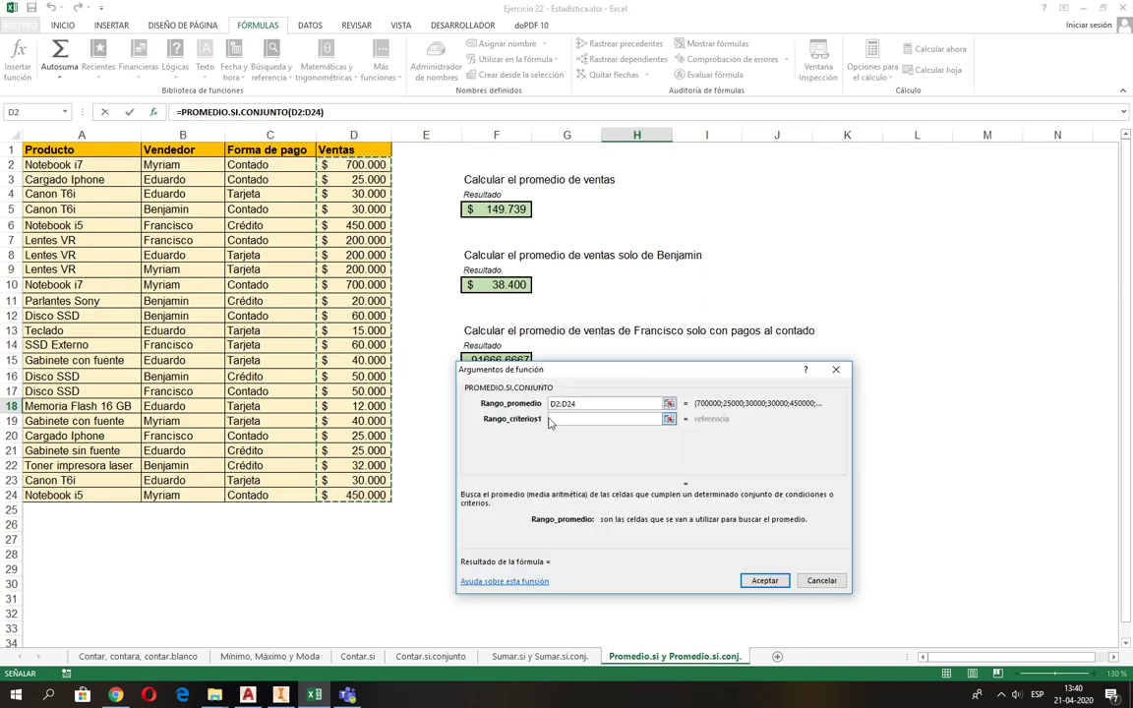
# Set B2:B24 as the first criteria range, with cell F18 as its criterion
pyautogui.click(551, 419)
pyautogui.moveTo(549, 372); pyautogui.dragTo(693, 396)
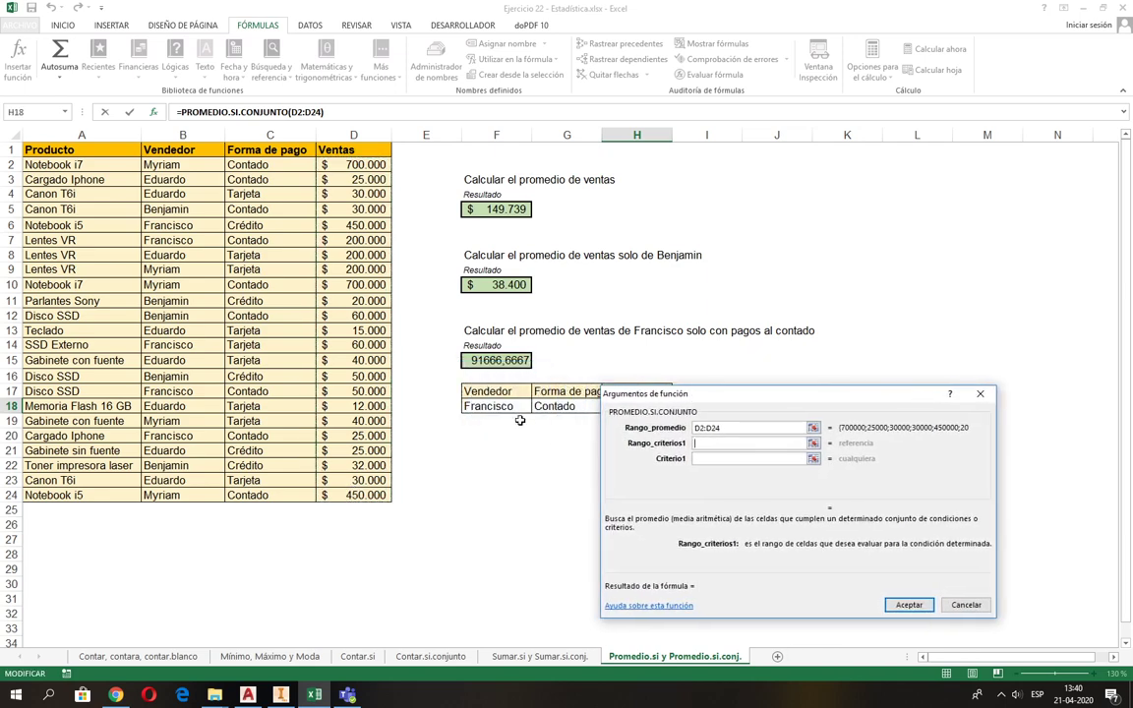
pyautogui.moveTo(167, 164); pyautogui.dragTo(174, 495)
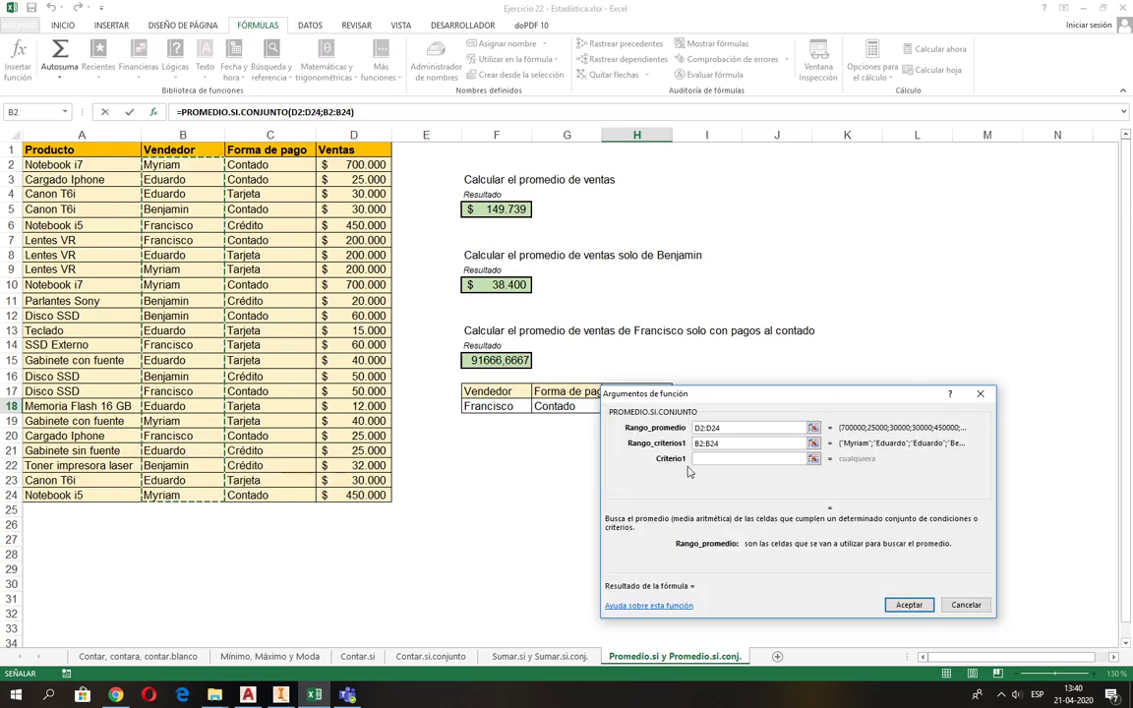
pyautogui.press('Tab')
pyautogui.click(471, 407)
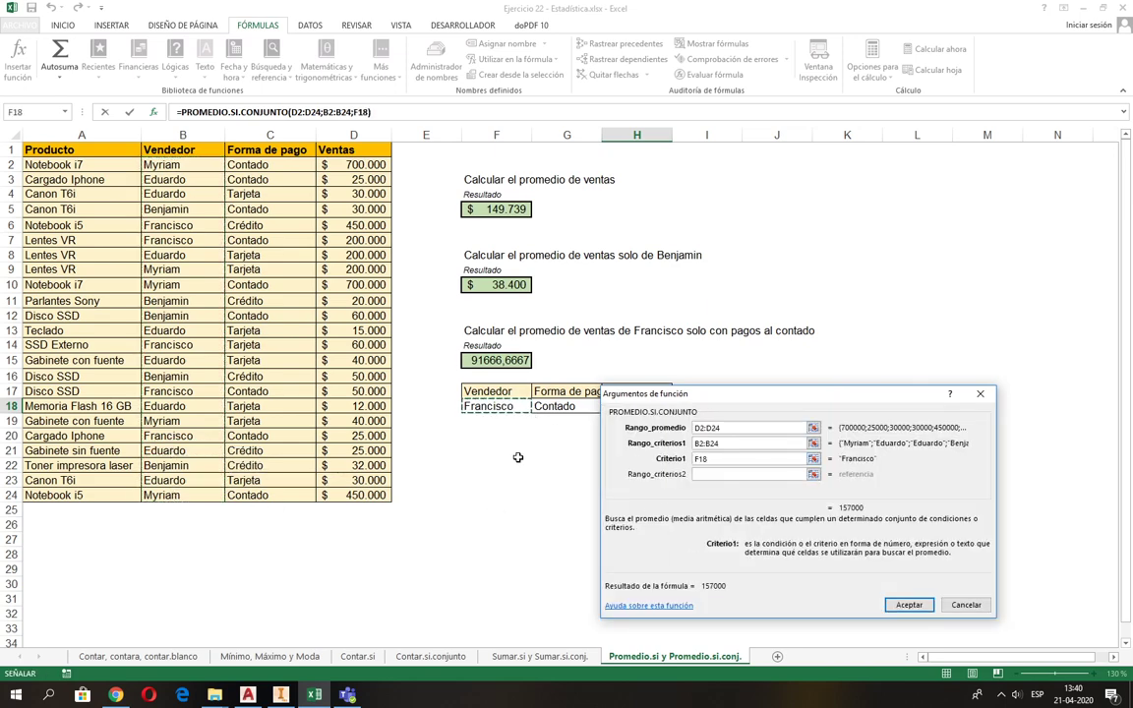
# Set C2:C24 as the second criteria range with cell G18 as its criterion, and accept the function
pyautogui.click(694, 477)
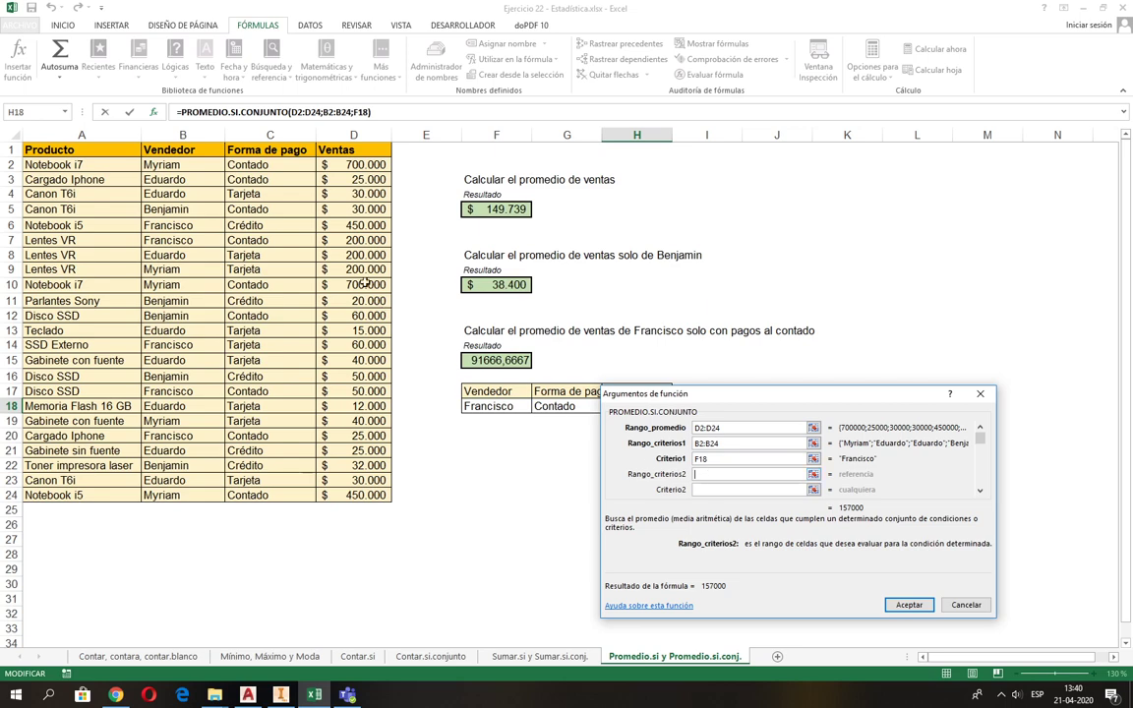
pyautogui.moveTo(269, 173); pyautogui.dragTo(287, 494)
pyautogui.press('Tab')
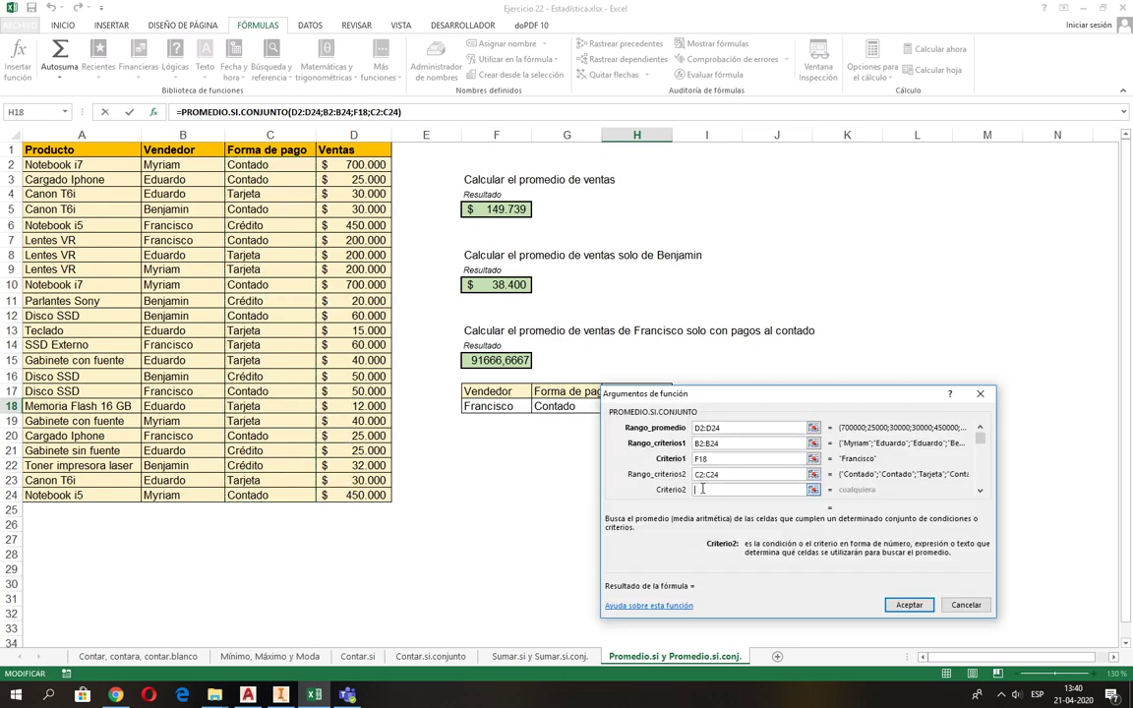
pyautogui.click(568, 407)
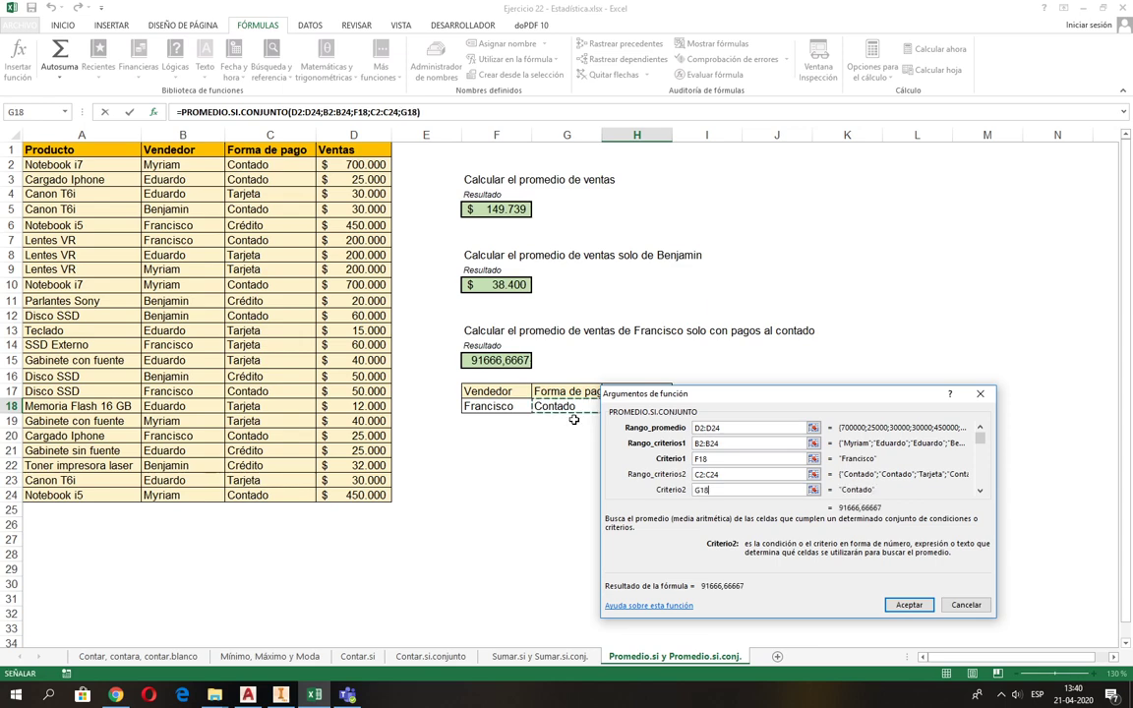
pyautogui.click(909, 605)
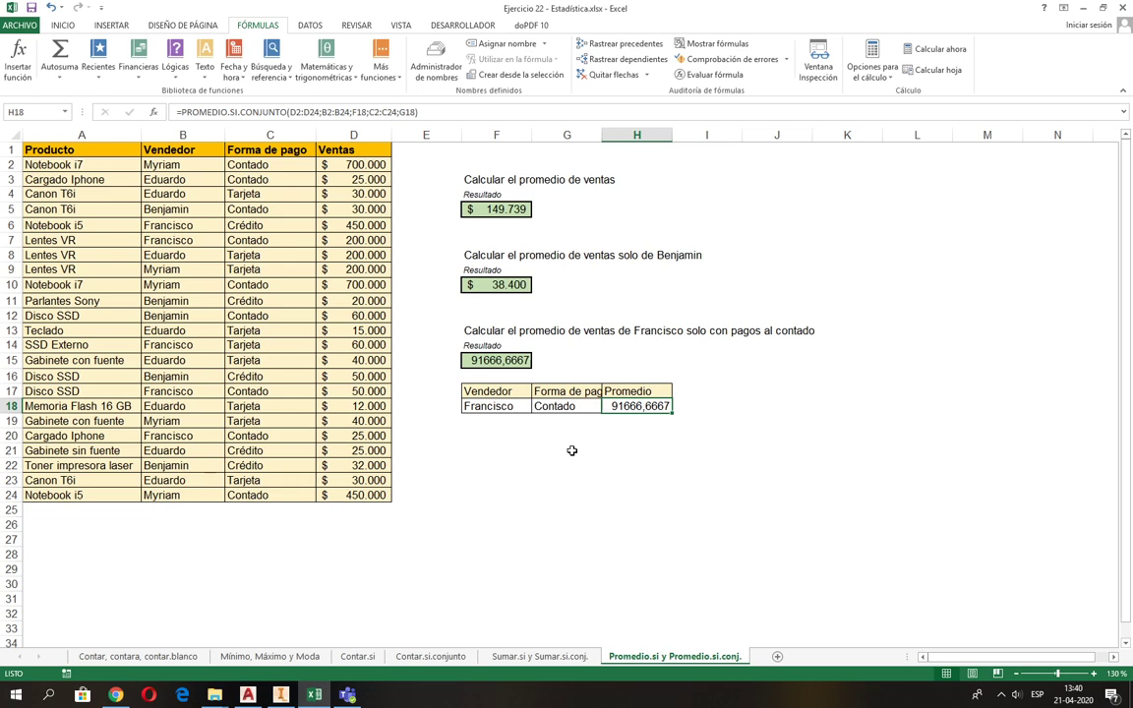
# Change the payment method in G18 to "crédito" and check the average in H18
pyautogui.click(561, 406)
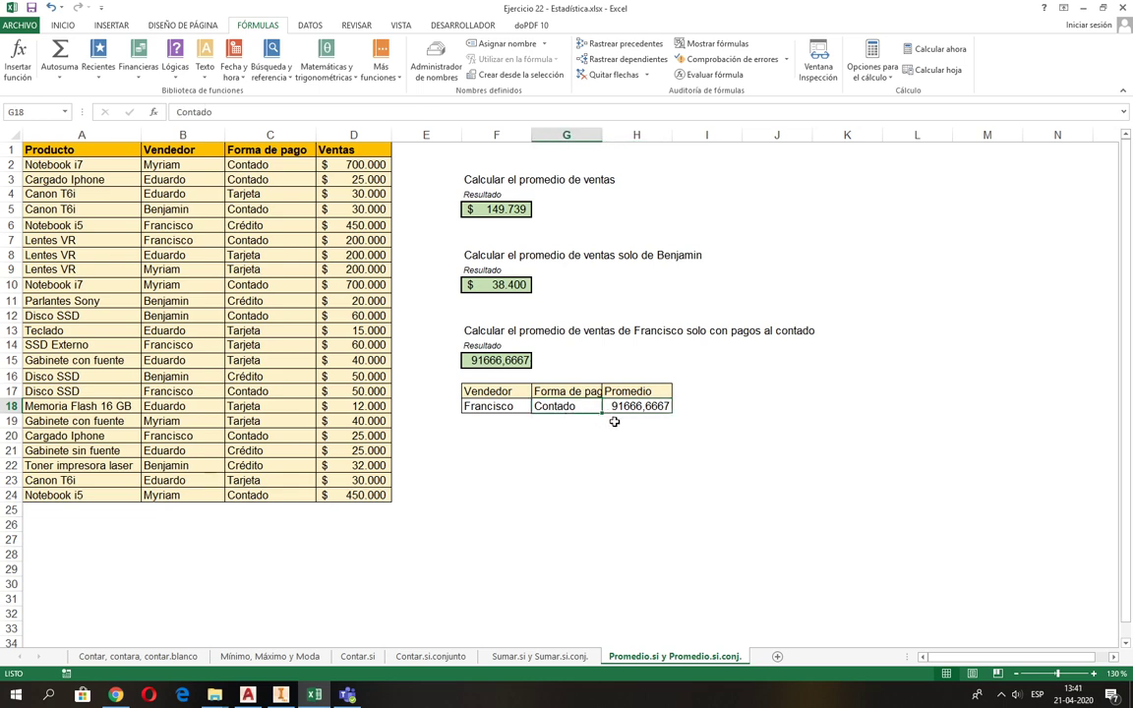
pyautogui.write('crédito')
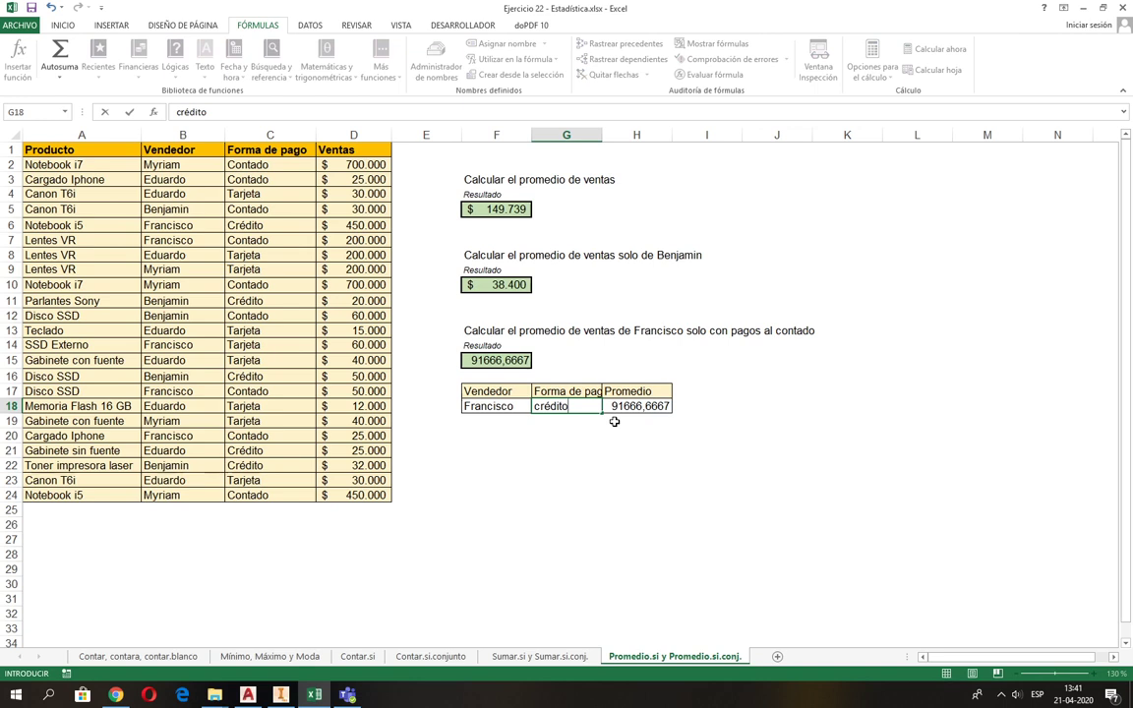
pyautogui.press('Return')
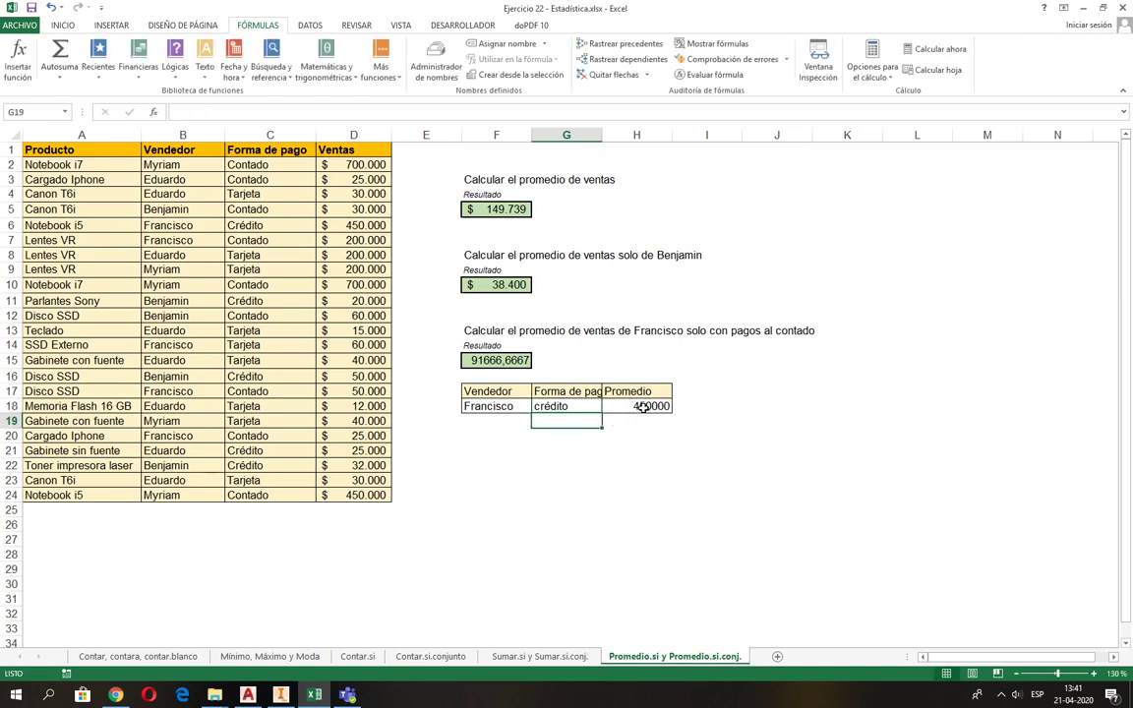
pyautogui.click(641, 407)
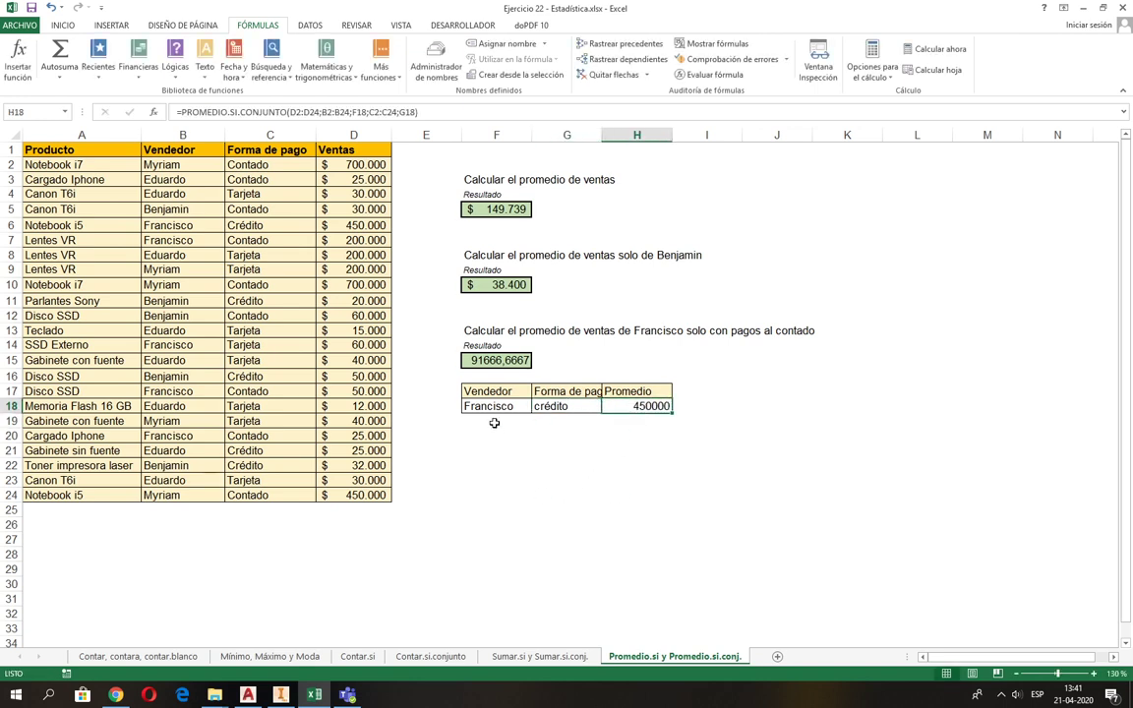